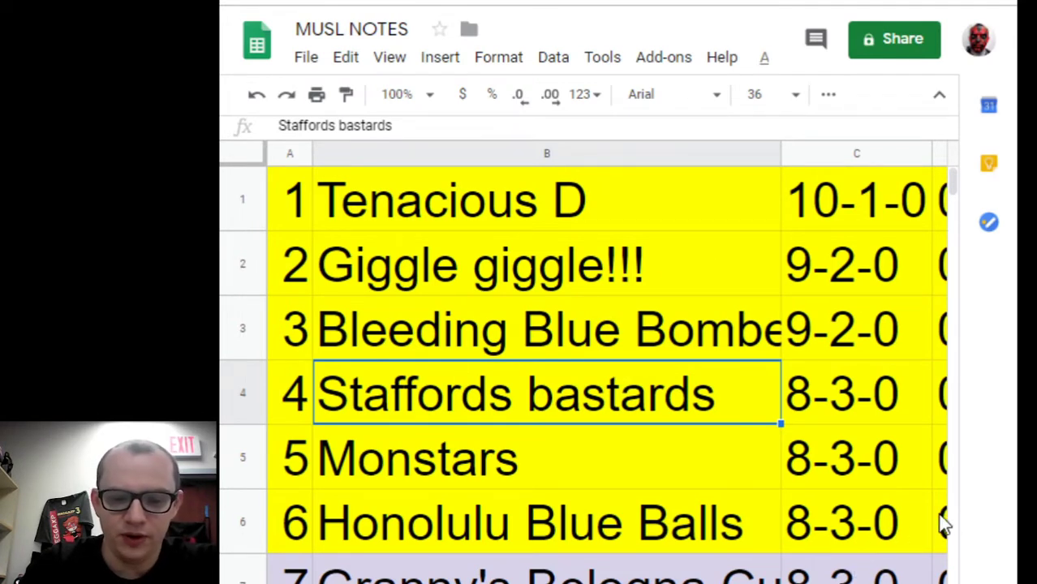
# Step: Delete column D with the winning percentages so the points totals sit directly beside the team records
pyautogui.click(1010, 508)
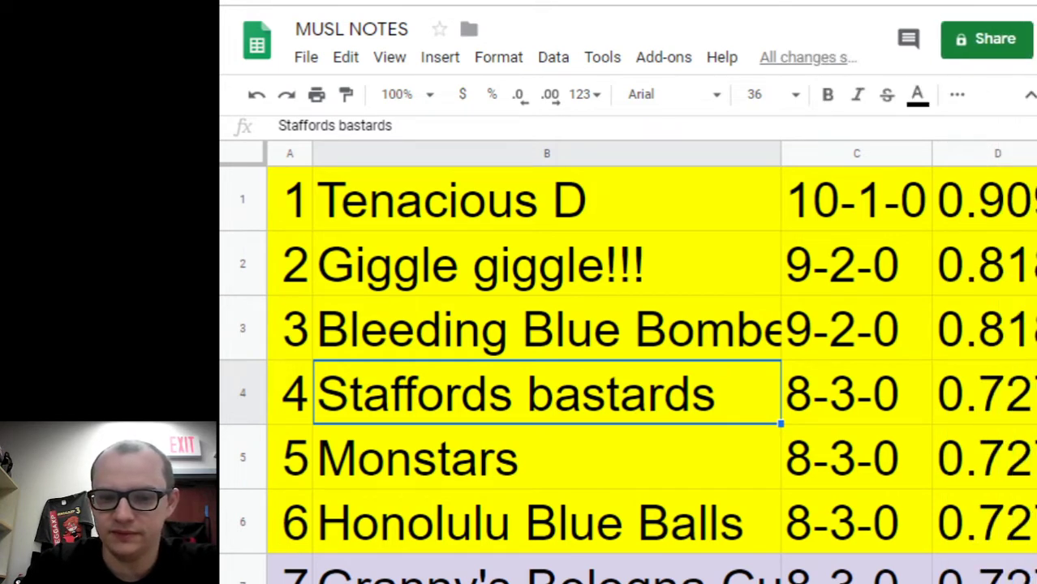
pyautogui.click(968, 152)
pyautogui.rightClick(971, 154)
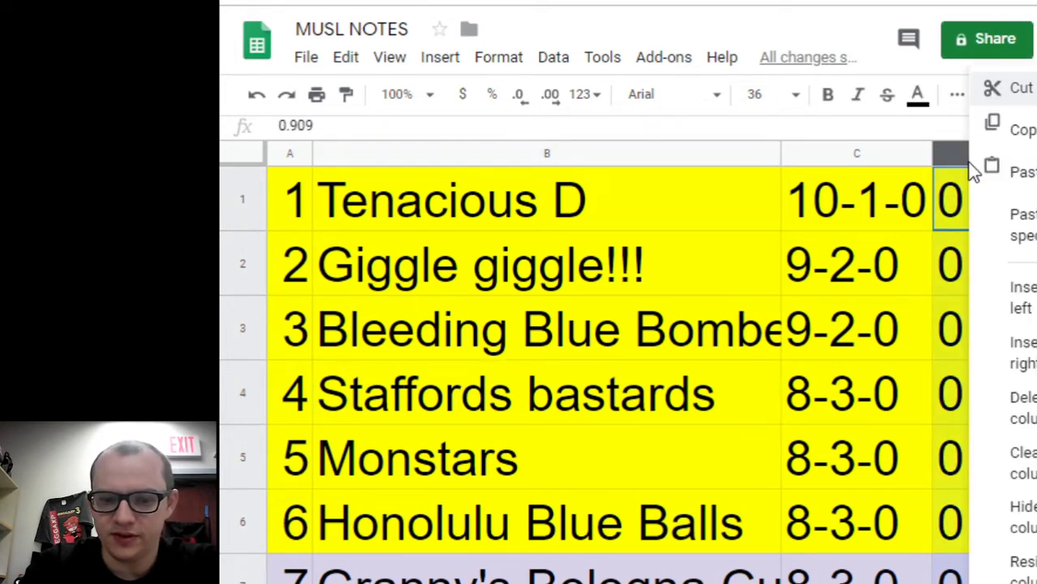
pyautogui.click(1024, 409)
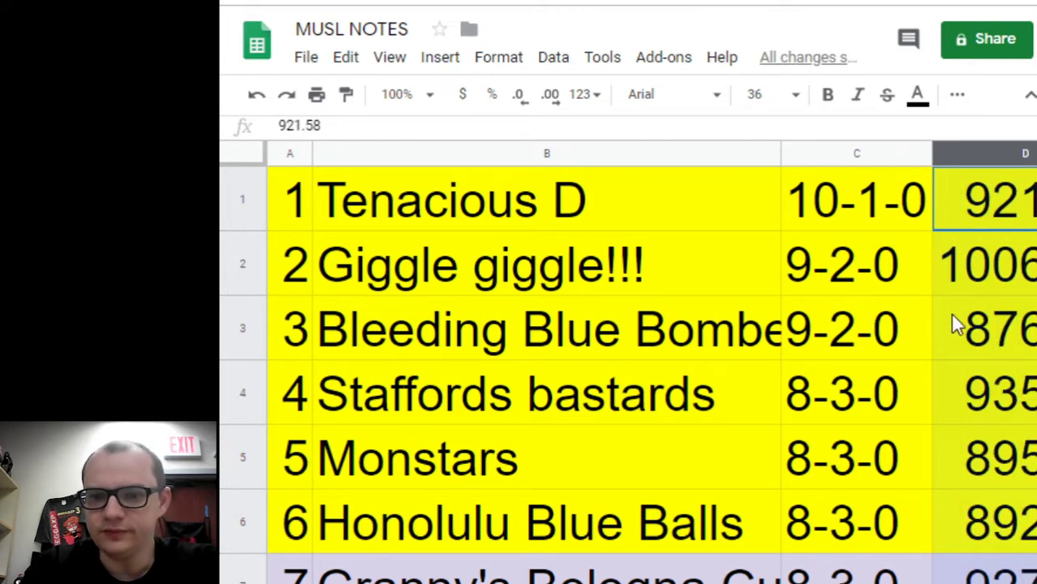
pyautogui.click(456, 223)
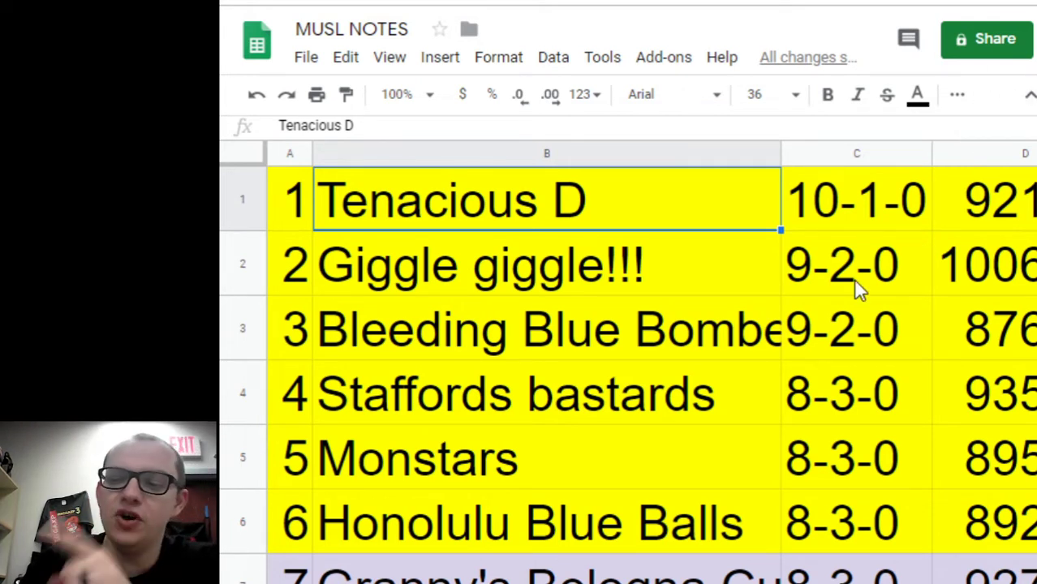
# Step: Set the font size of the points totals column to 18 and align its values left
pyautogui.click(997, 153)
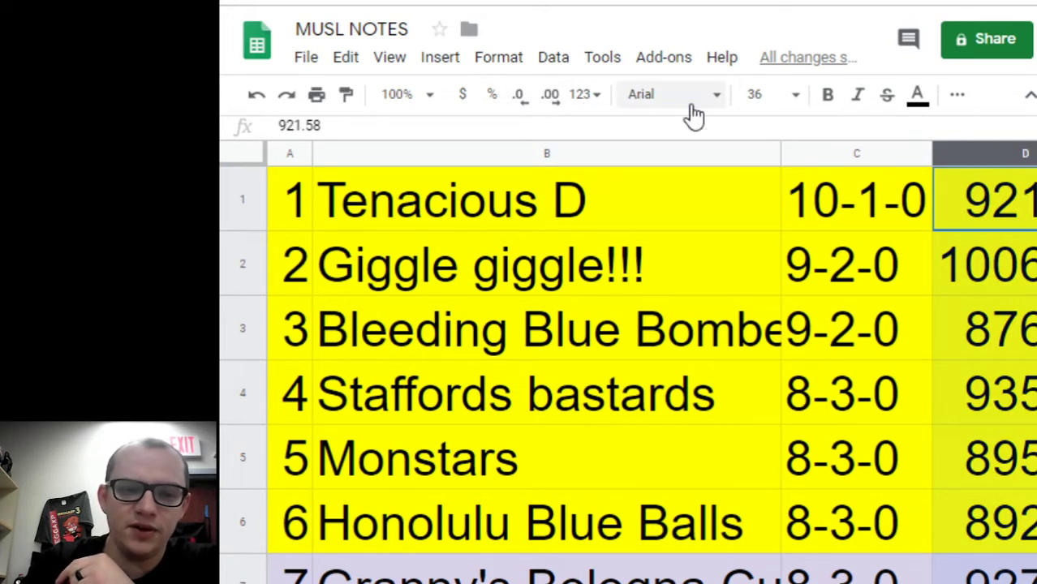
pyautogui.click(793, 106)
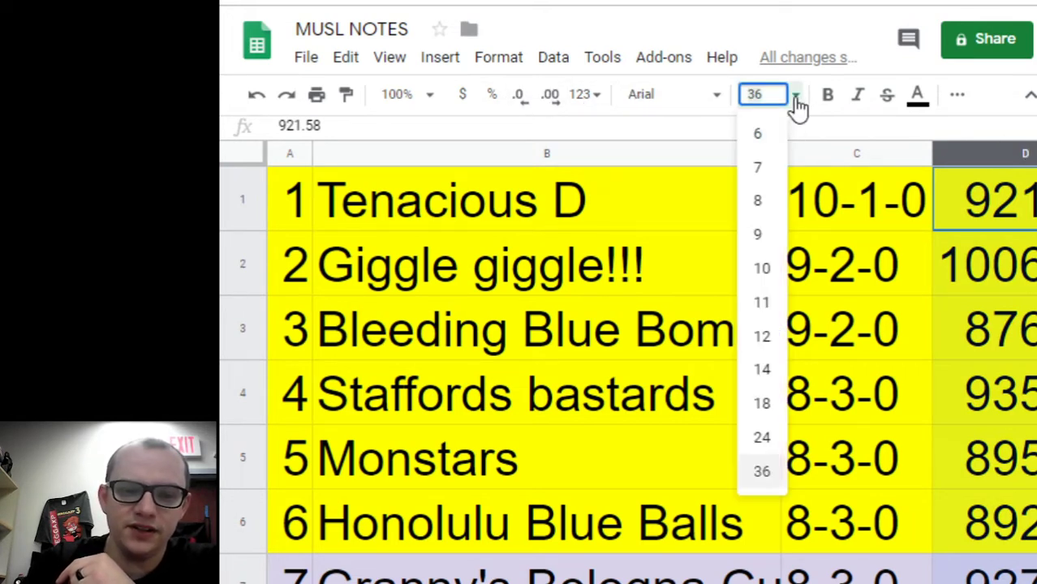
pyautogui.click(763, 406)
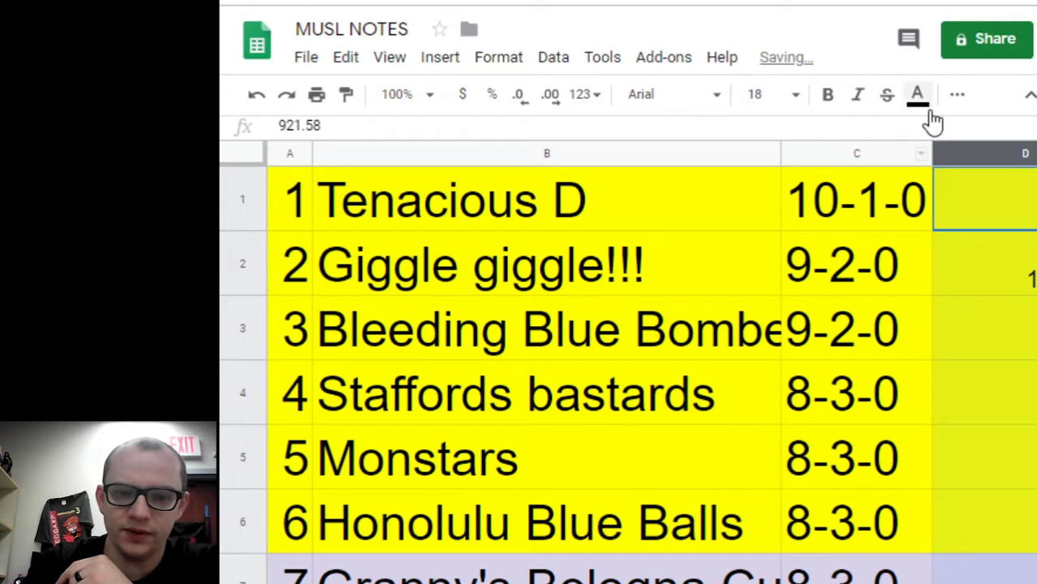
pyautogui.moveTo(958, 146); pyautogui.dragTo(964, 104)
pyautogui.click(959, 99)
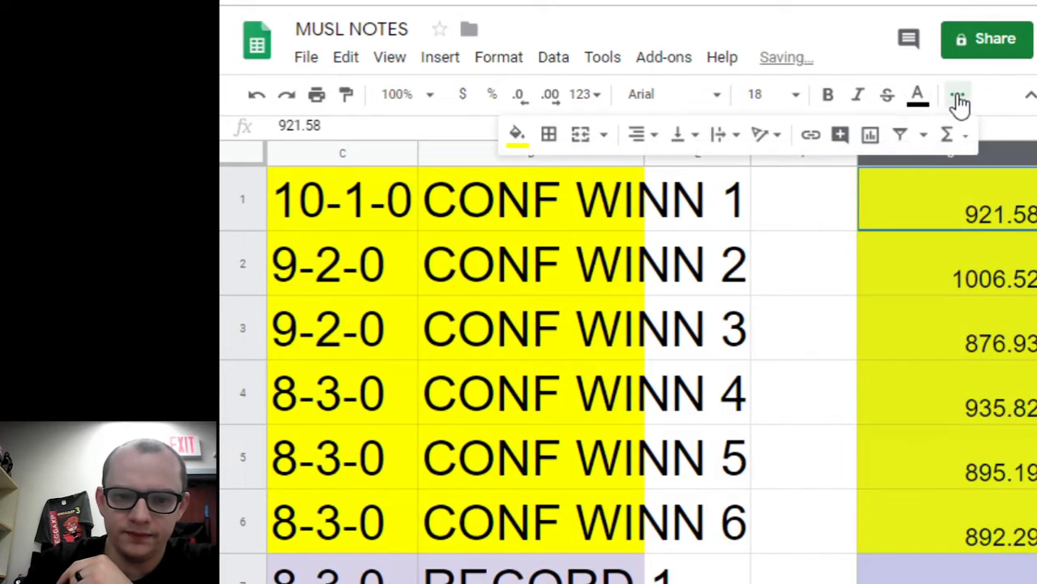
pyautogui.click(649, 137)
pyautogui.click(641, 171)
pyautogui.click(543, 336)
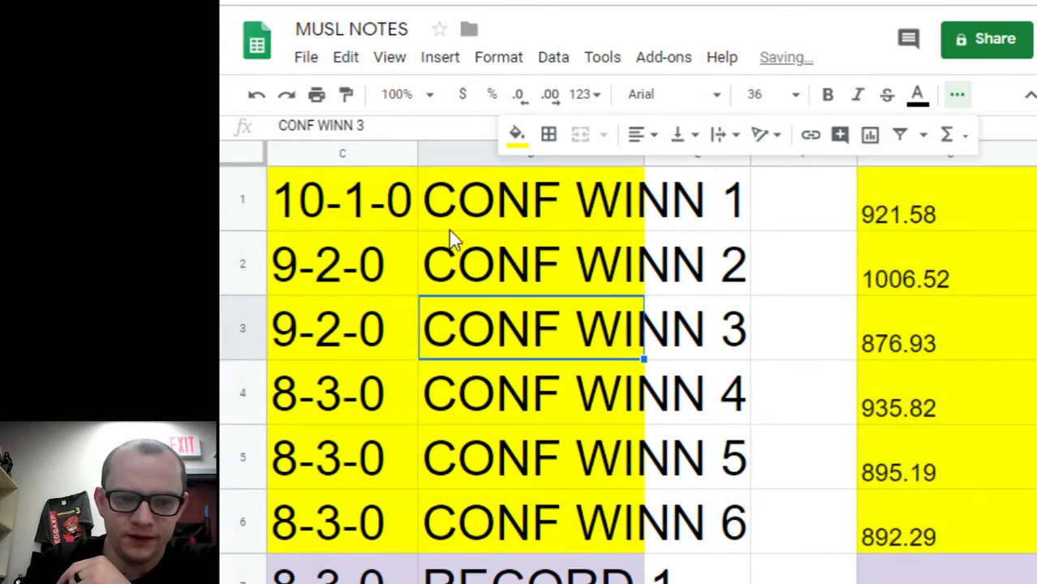
# Step: Return to the first row of the standings and narrow team name column B slightly
pyautogui.click(380, 210)
pyautogui.press('Left')
pyautogui.press('Left')
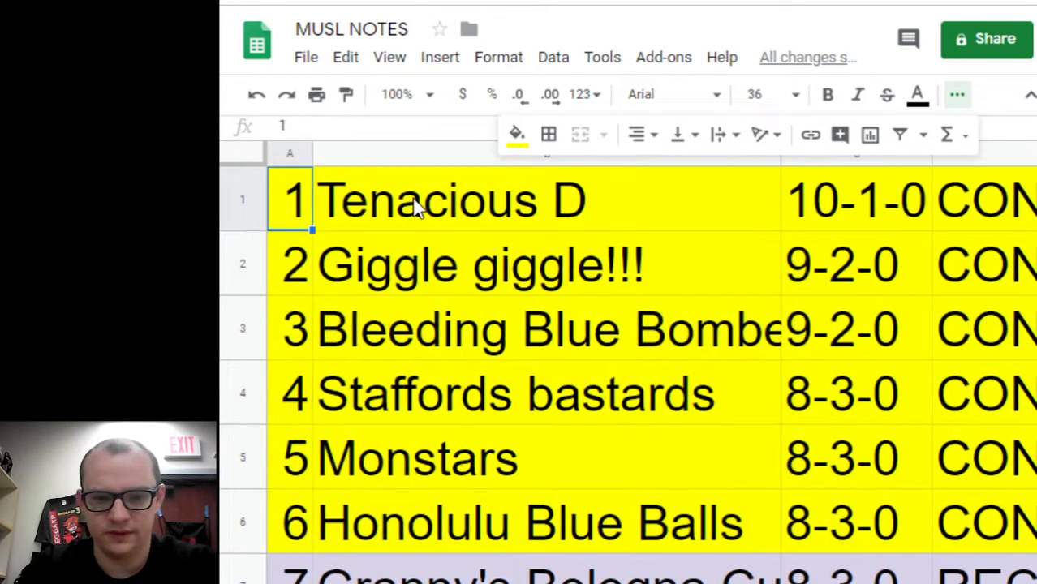
pyautogui.press('Right')
pyautogui.press('Right')
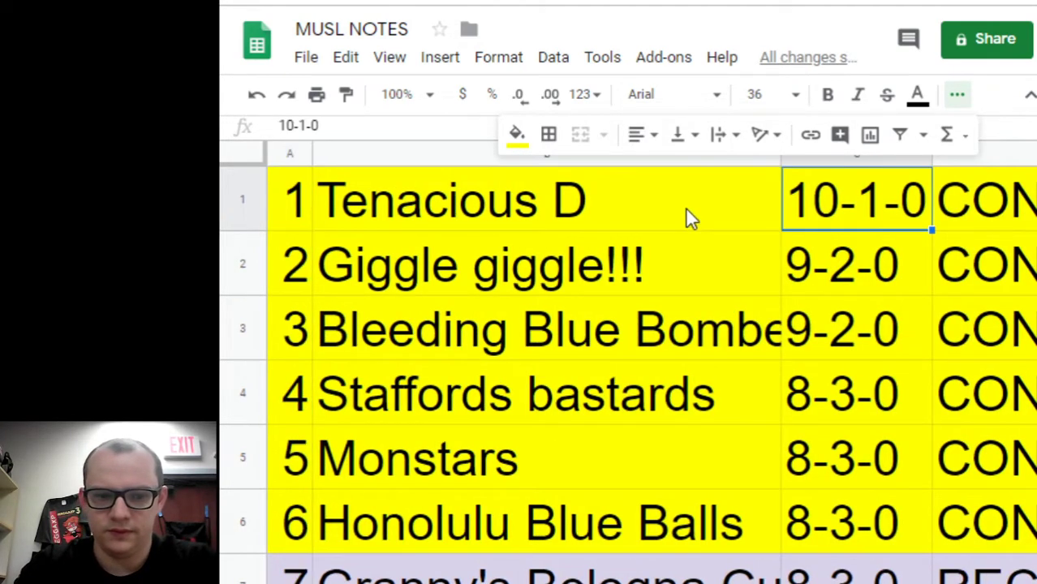
pyautogui.moveTo(779, 156); pyautogui.dragTo(755, 158)
# Step: Place the copied points totals in column D, between the team records and the conference winner labels
pyautogui.click(947, 156)
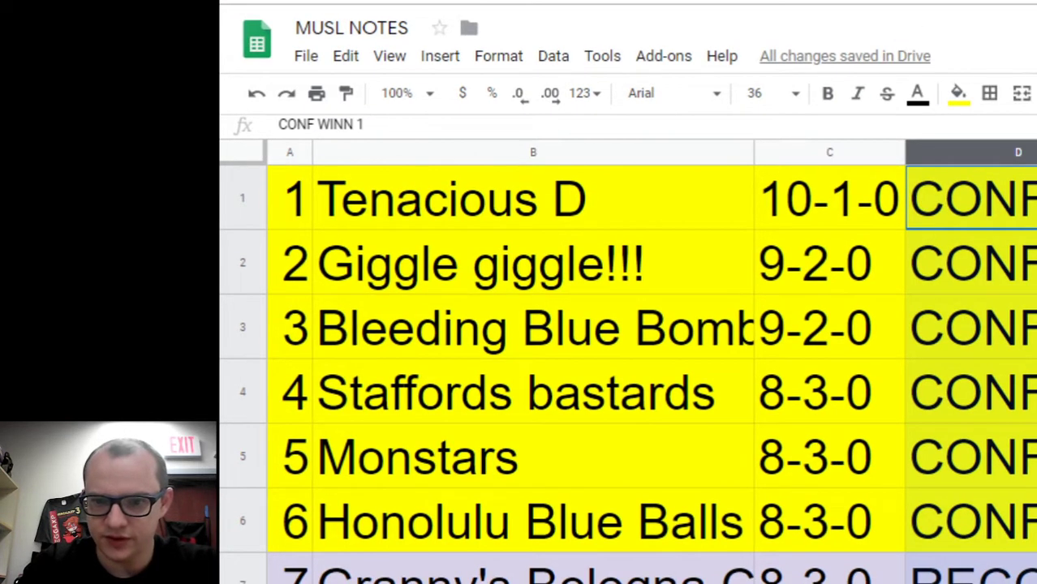
pyautogui.press('Right')
pyautogui.click(985, 150)
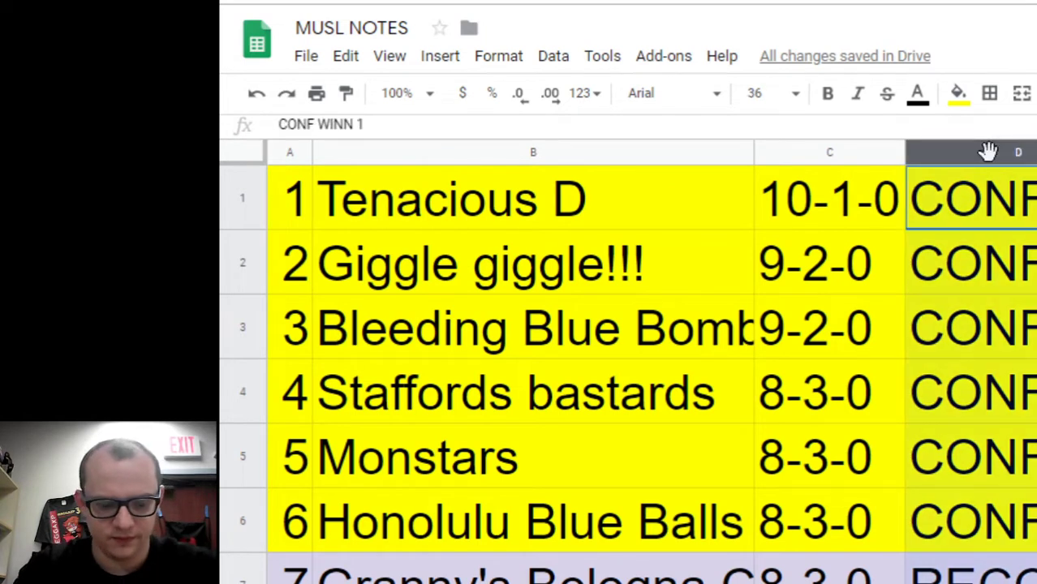
pyautogui.hotkey('ctrl', 'c')
pyautogui.click(1014, 183)
pyautogui.press('Right')
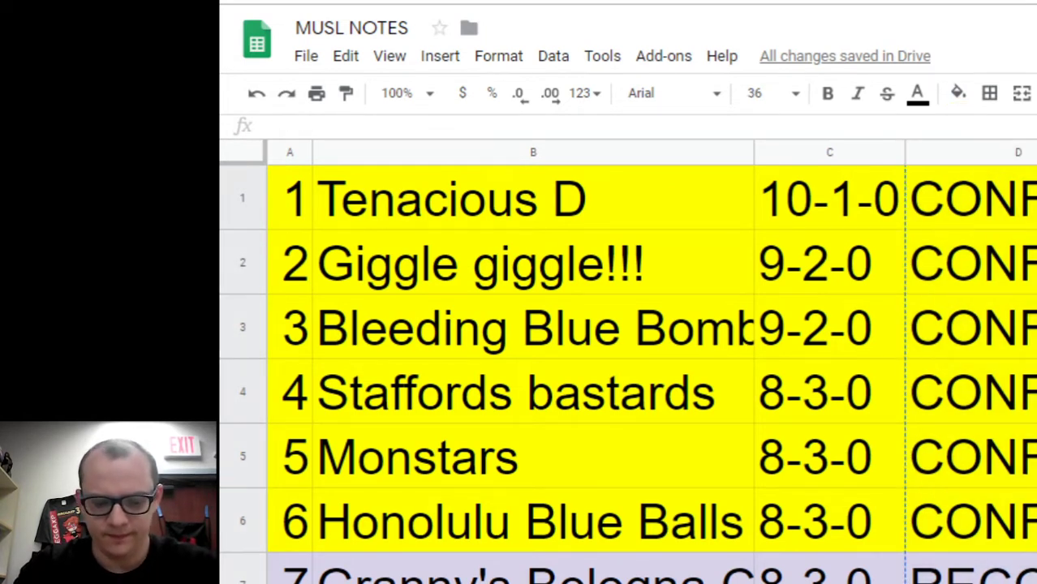
pyautogui.hotkey('ctrl', 'v')
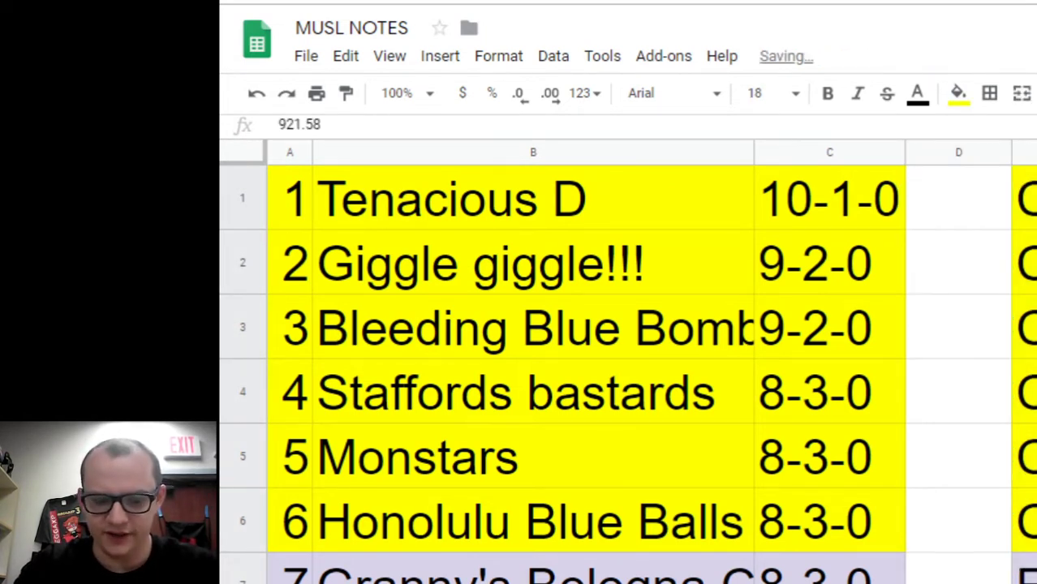
pyautogui.click(958, 151)
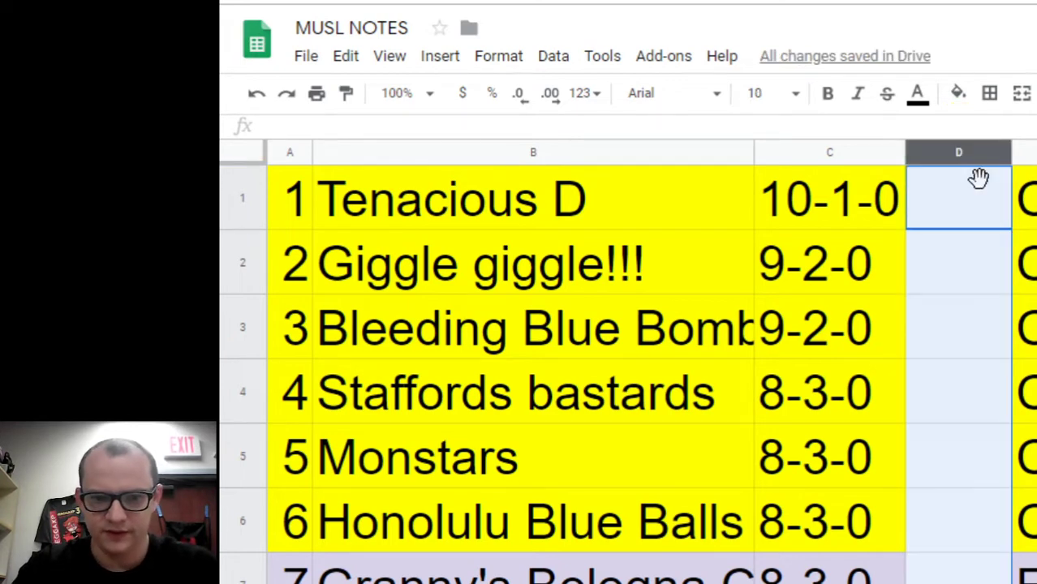
pyautogui.hotkey('ctrl', 'v')
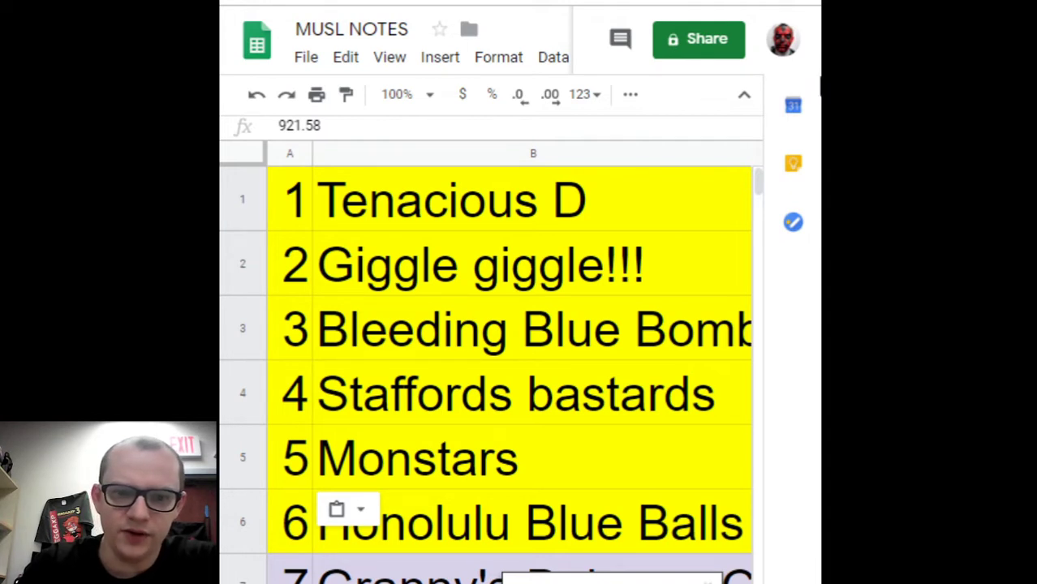
# Step: Enlarge the browser window so the records and points totals beside the team names are in view
pyautogui.moveTo(818, 85); pyautogui.dragTo(813, 85)
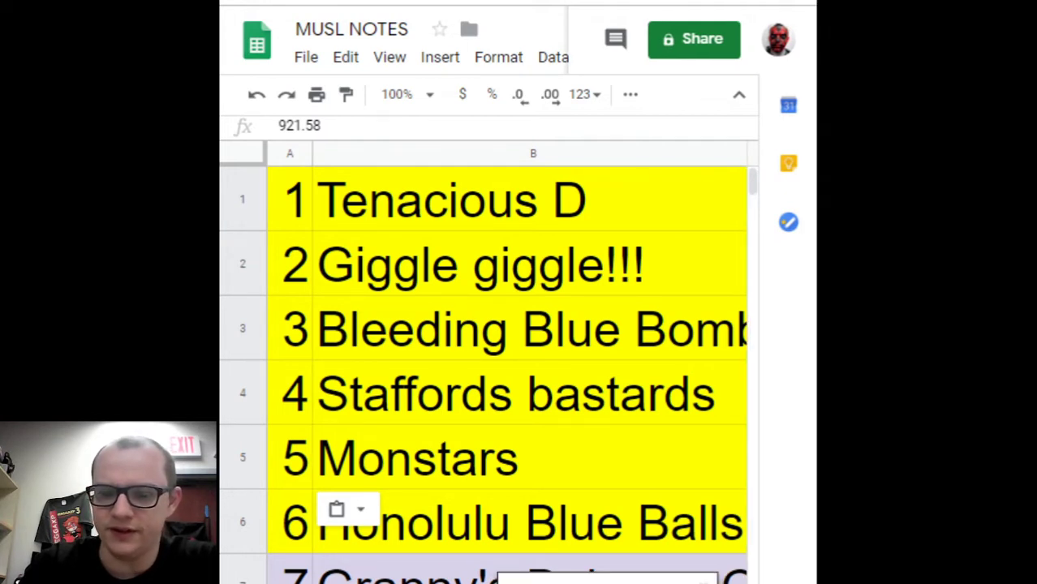
pyautogui.click(450, 351)
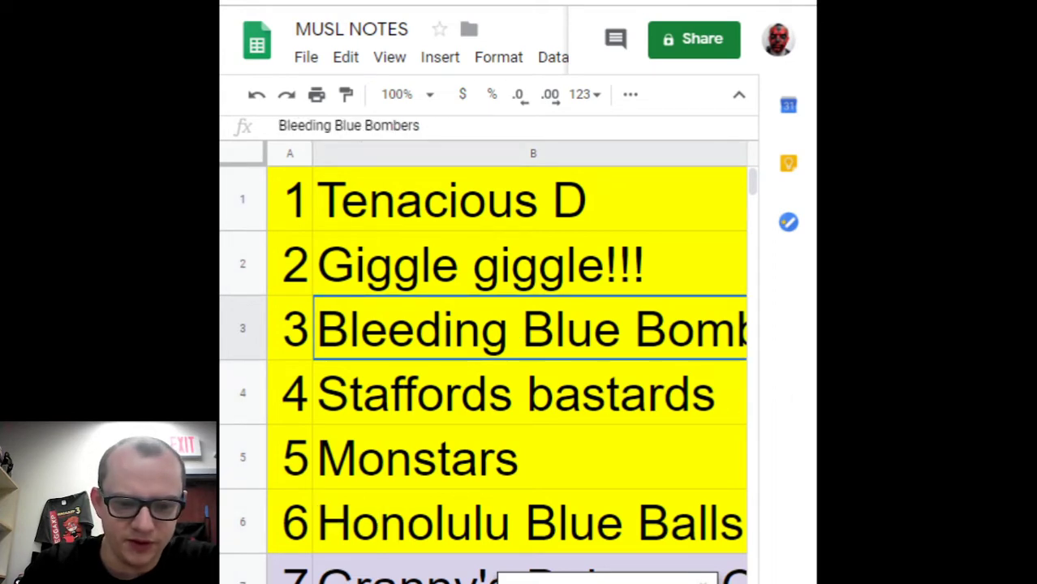
pyautogui.press('super+Up')
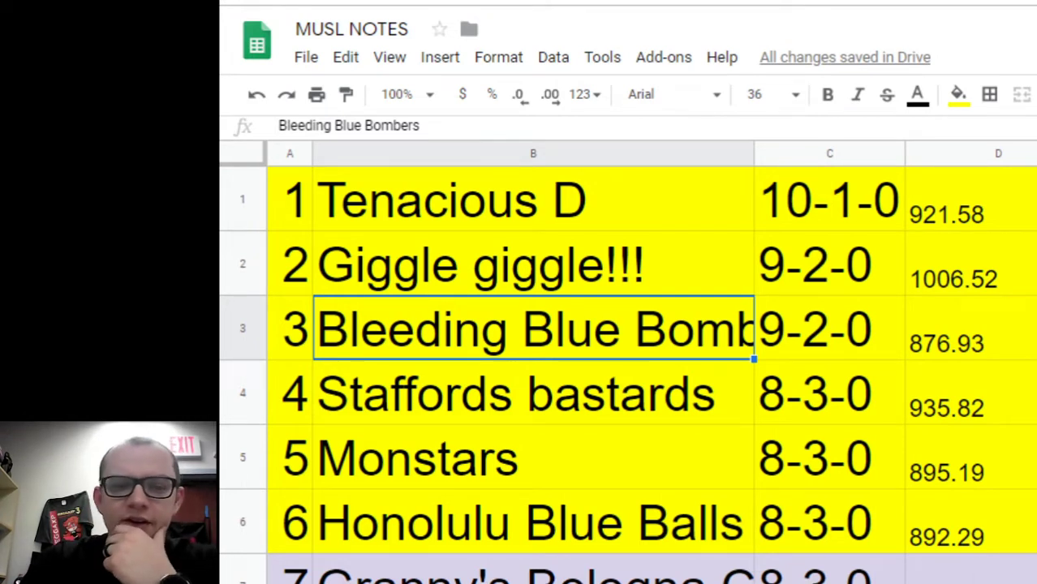
# Step: Review the records and points totals of the teams ranked 2 to 6, from Giggle giggle!!! to Honolulu Blue Balls
pyautogui.click(534, 263)
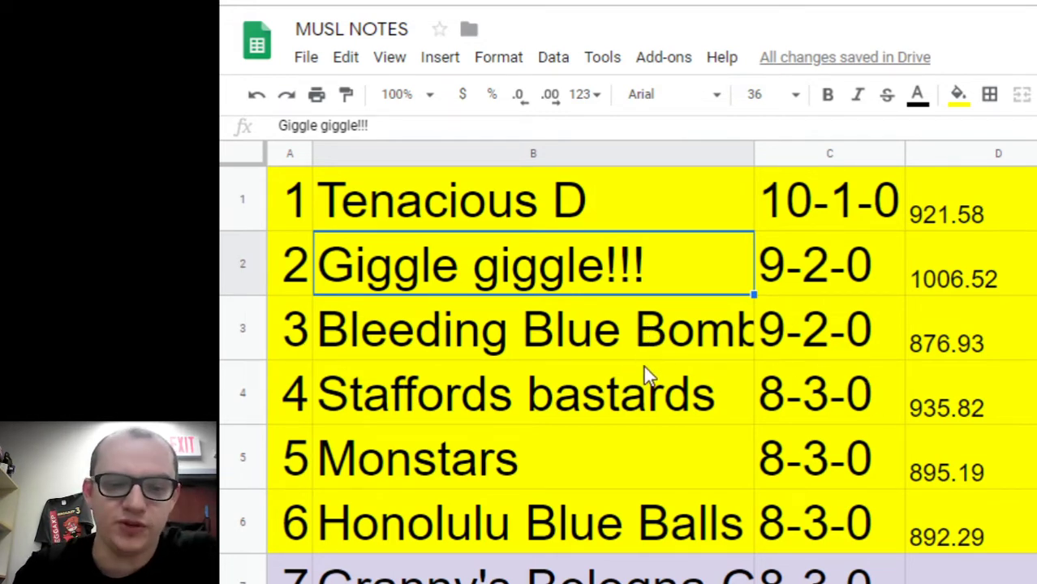
pyautogui.click(430, 344)
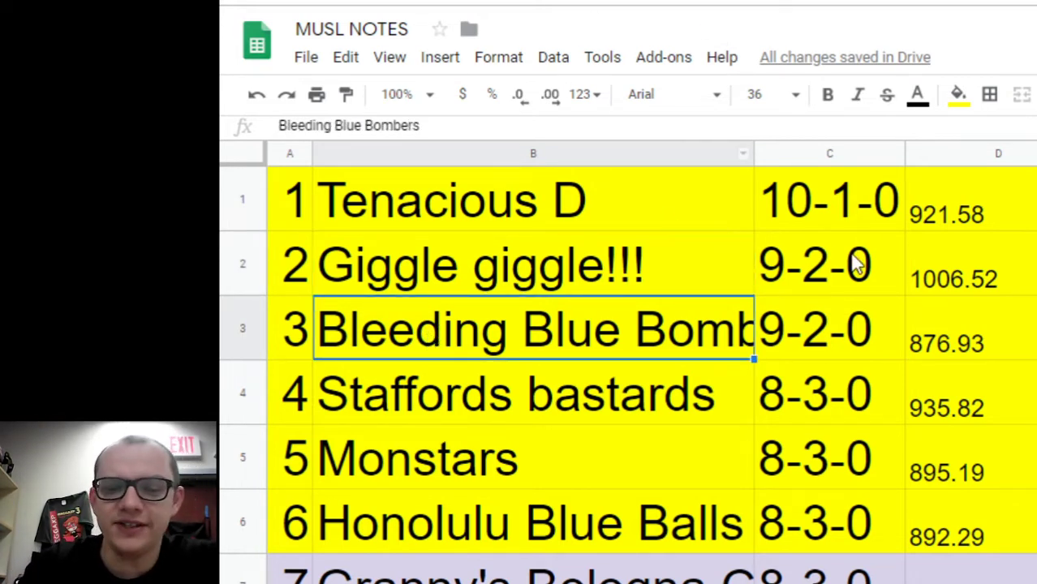
pyautogui.click(915, 346)
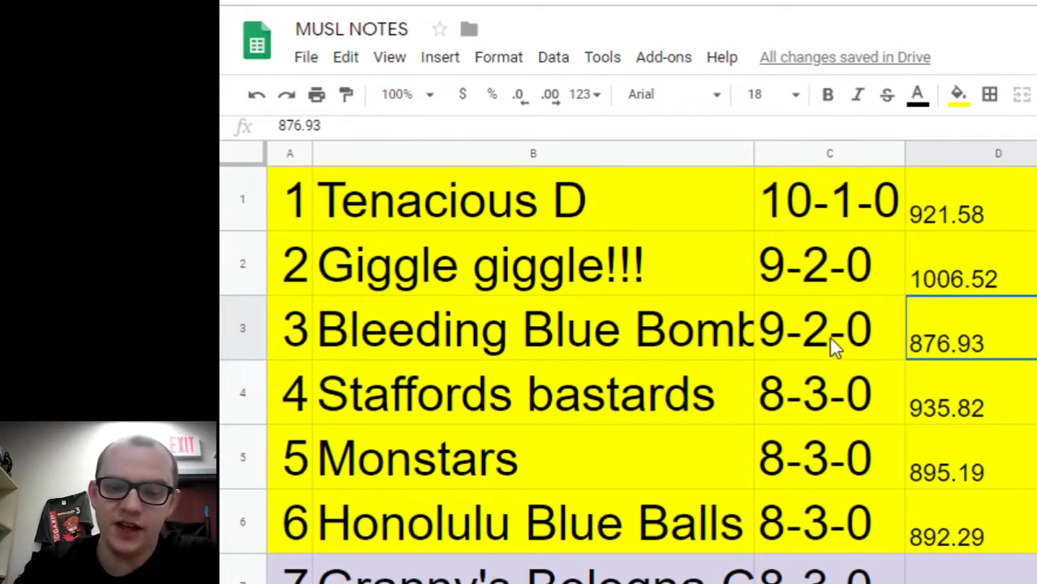
pyautogui.click(529, 357)
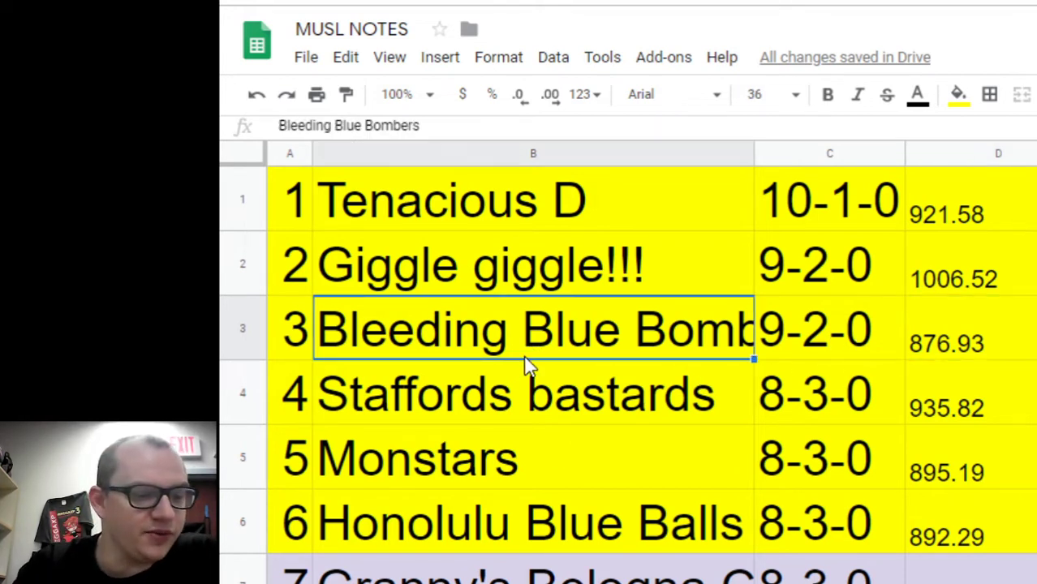
pyautogui.click(492, 398)
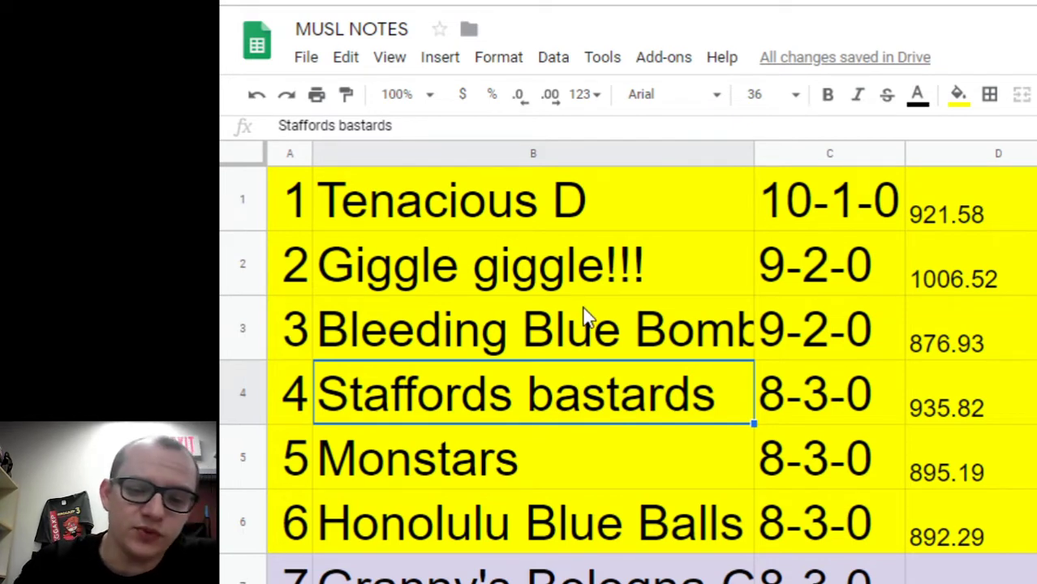
pyautogui.click(979, 409)
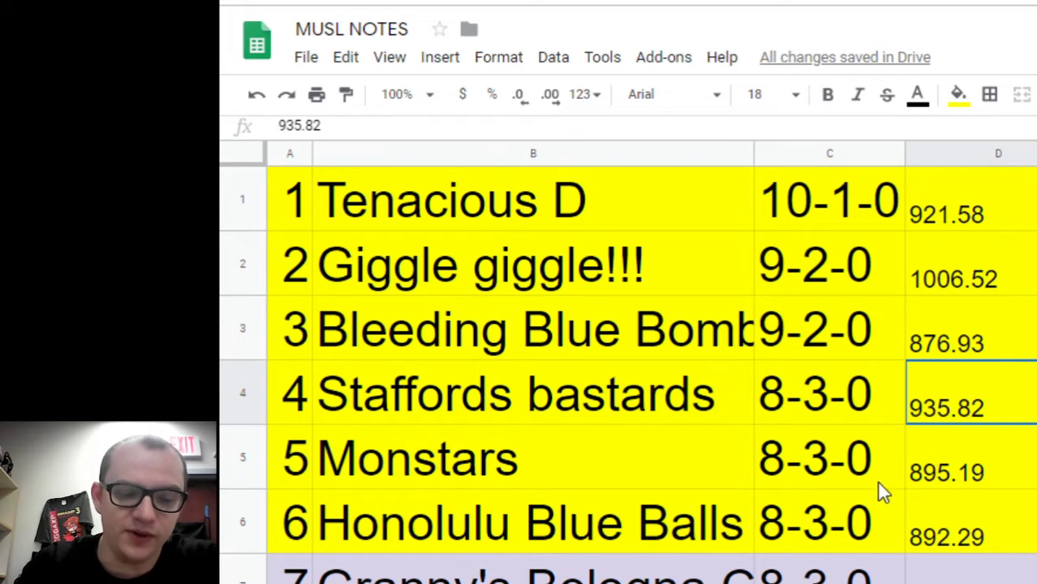
pyautogui.click(444, 484)
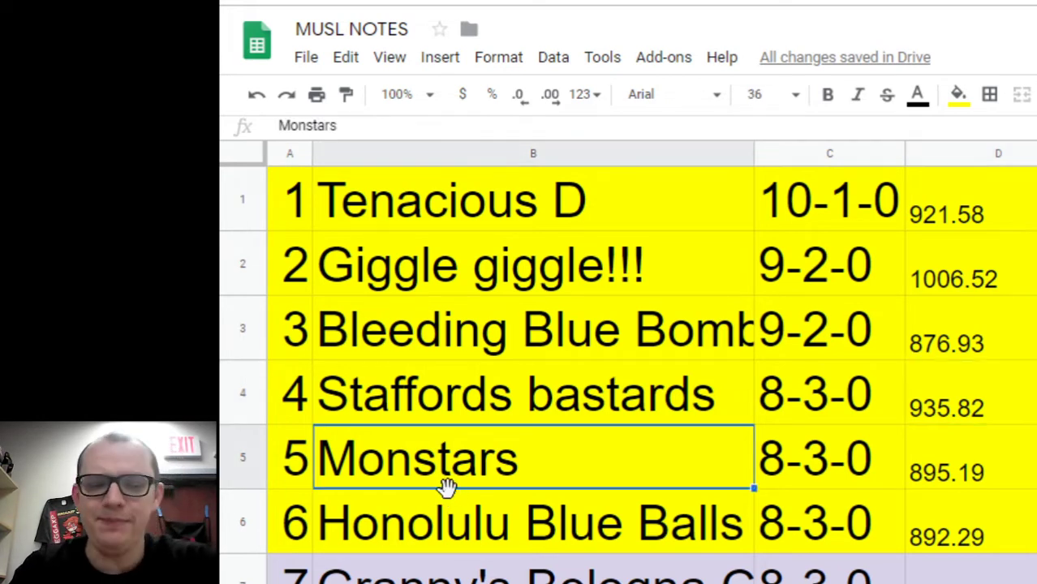
pyautogui.click(947, 480)
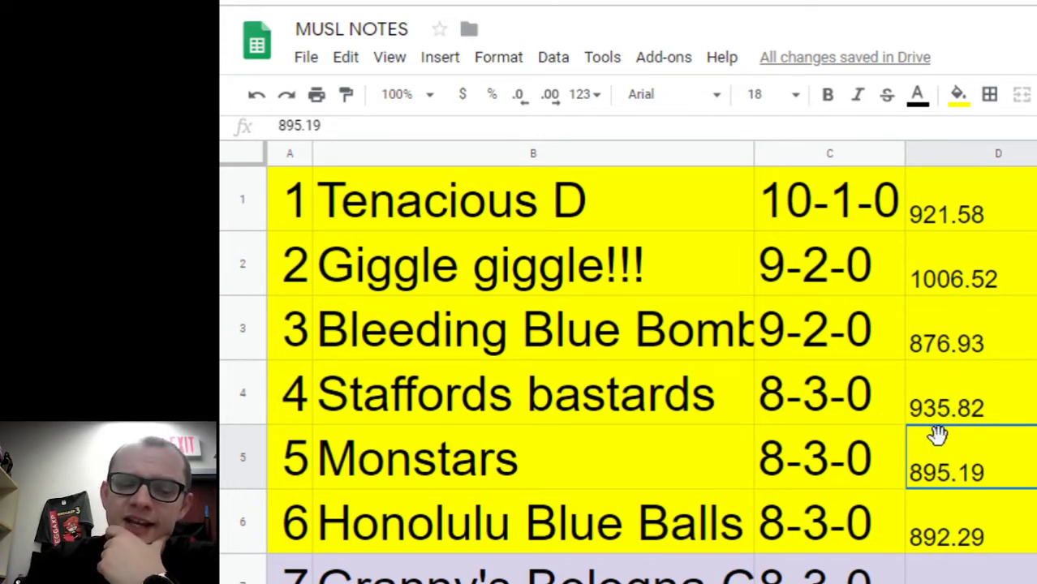
pyautogui.click(561, 534)
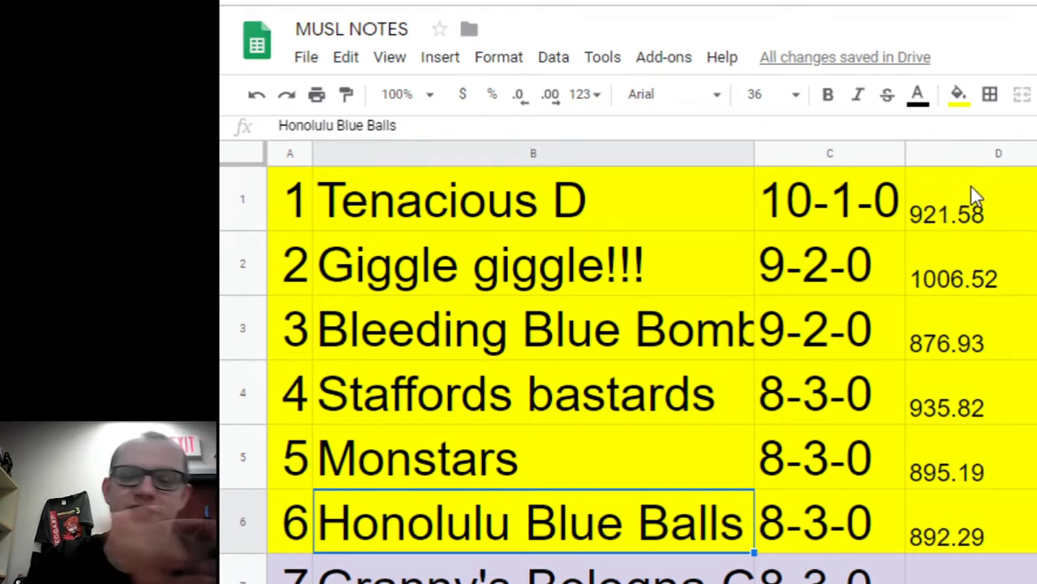
# Step: Go through the yellow conference winner rows again and examine Granny's Bologna Curtains and Tallywhackers in ranks 7 and 8
pyautogui.click(542, 292)
pyautogui.click(523, 331)
pyautogui.click(384, 412)
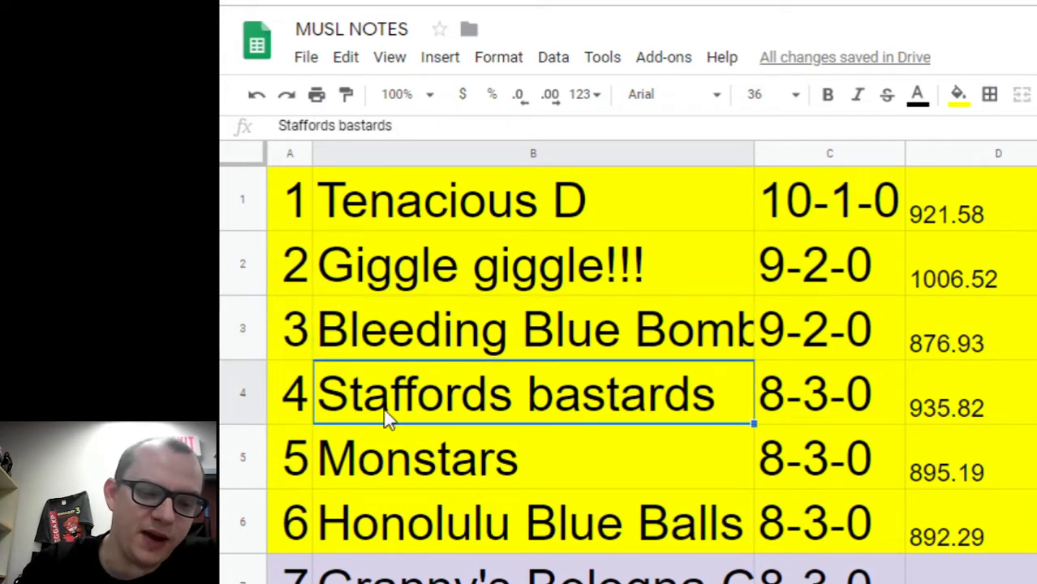
pyautogui.click(396, 470)
pyautogui.click(424, 522)
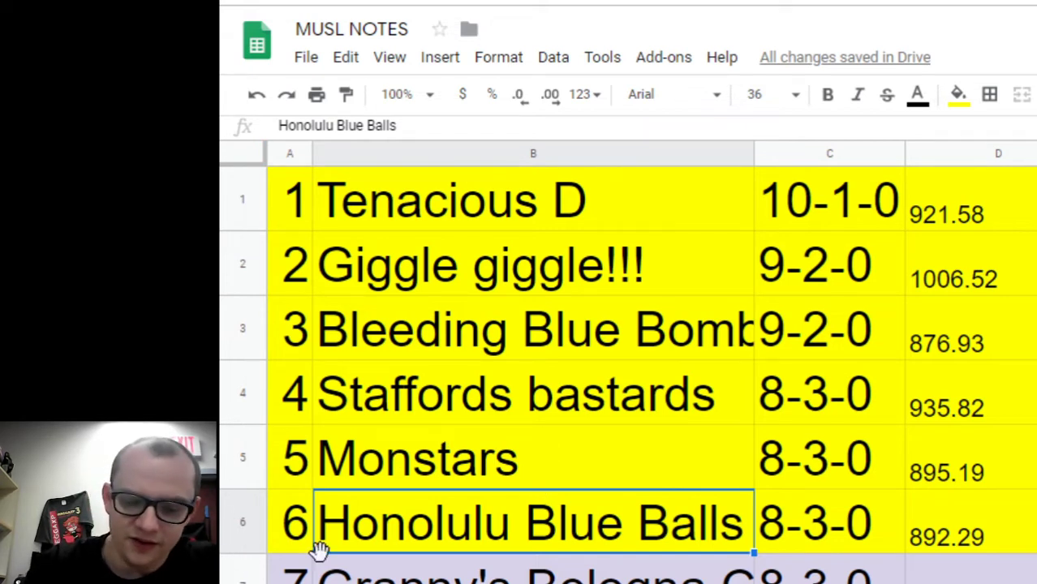
pyautogui.press('Down')
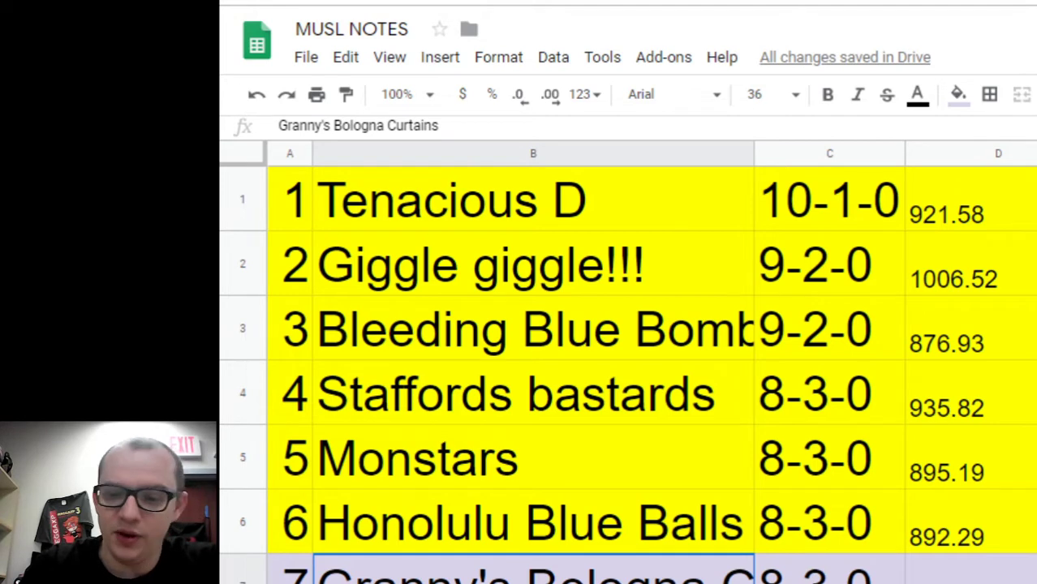
pyautogui.scroll(-1, 503, 394)
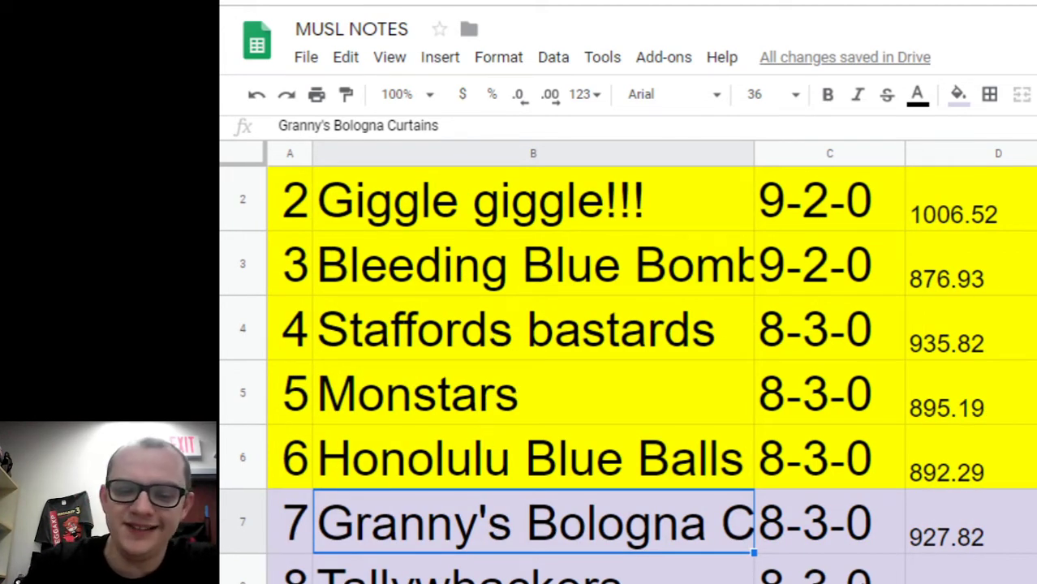
pyautogui.click(969, 538)
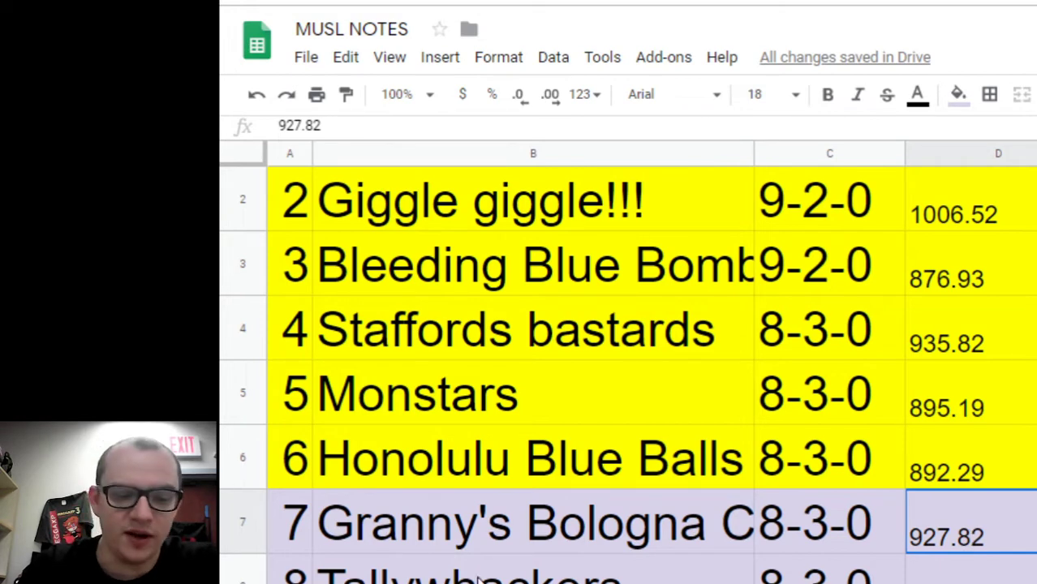
pyautogui.click(609, 560)
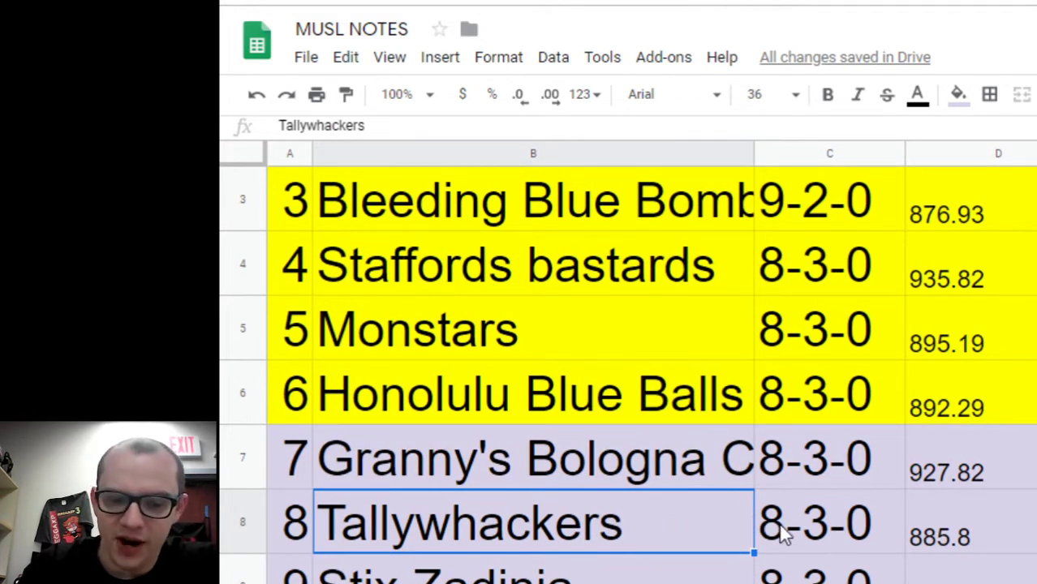
# Step: Examine Stix Zadinia in rank 9 and its record, and compare it with the conference winners and teams ranked above
pyautogui.click(493, 577)
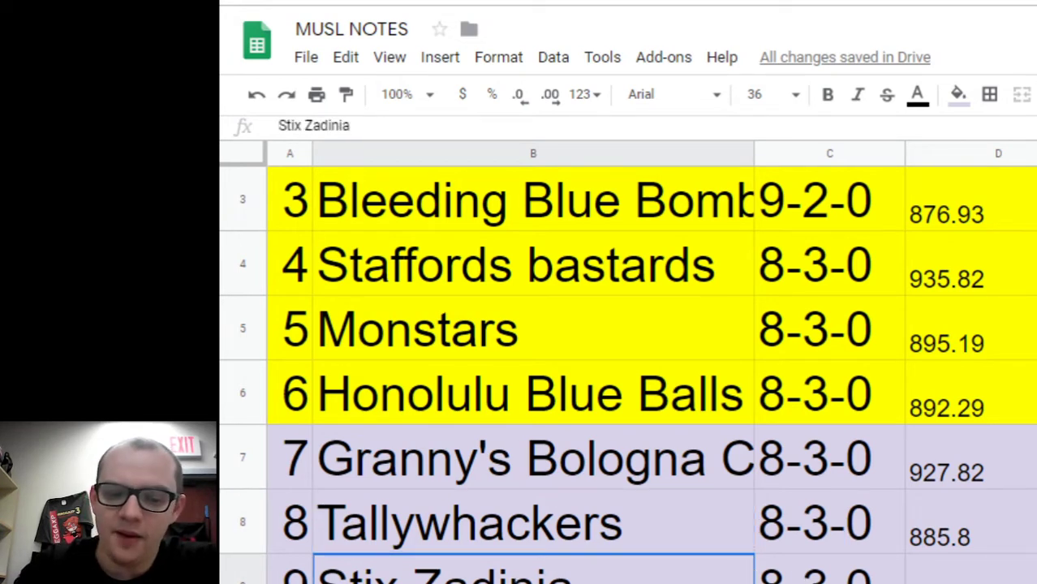
pyautogui.click(829, 572)
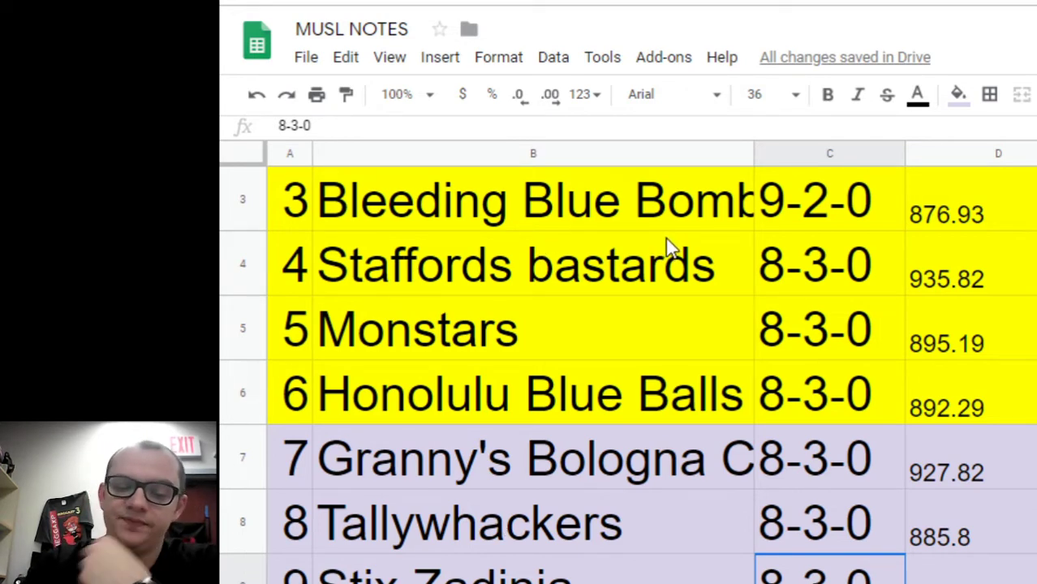
pyautogui.scroll(1, 667, 236)
pyautogui.scroll(-1, 674, 234)
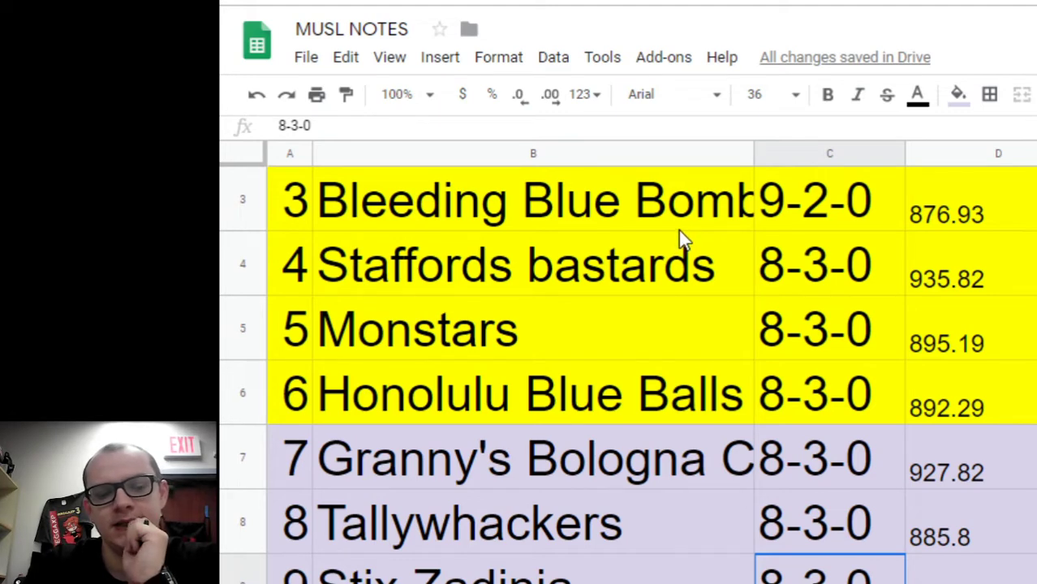
pyautogui.scroll(1, 680, 237)
pyautogui.scroll(-3, 678, 241)
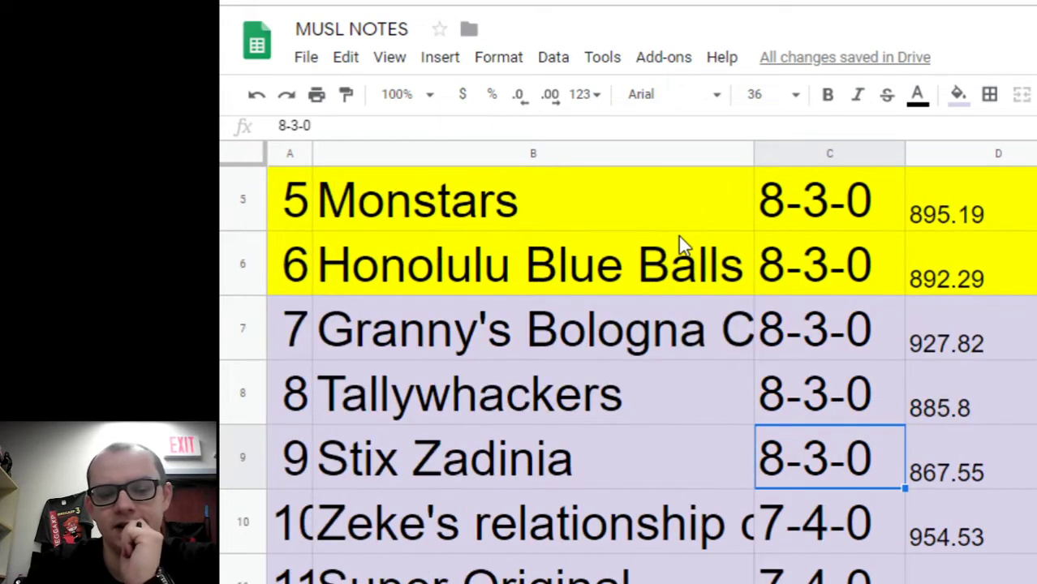
pyautogui.scroll(1, 680, 245)
pyautogui.scroll(1, 680, 245)
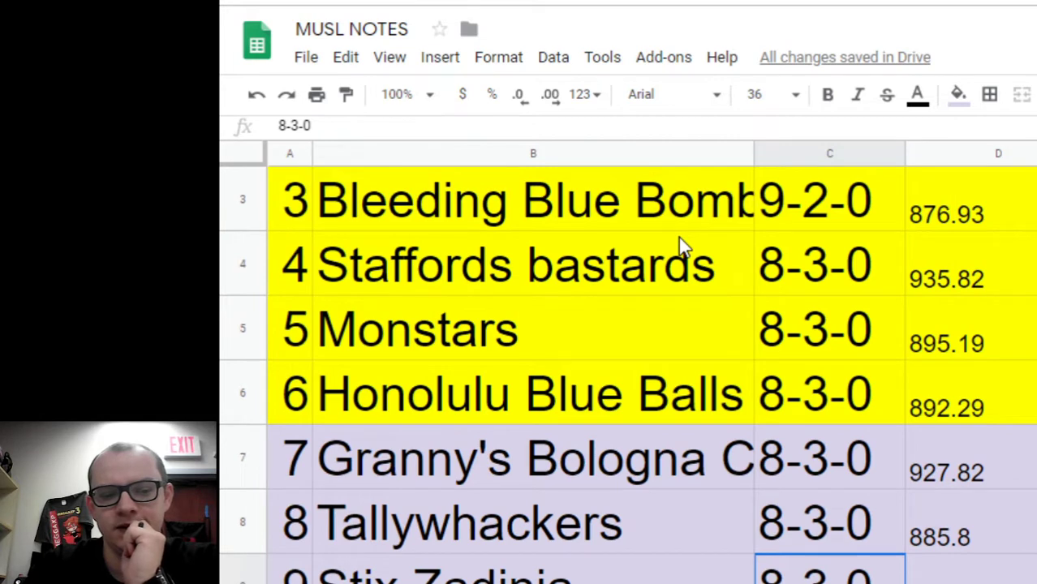
pyautogui.scroll(-1, 680, 245)
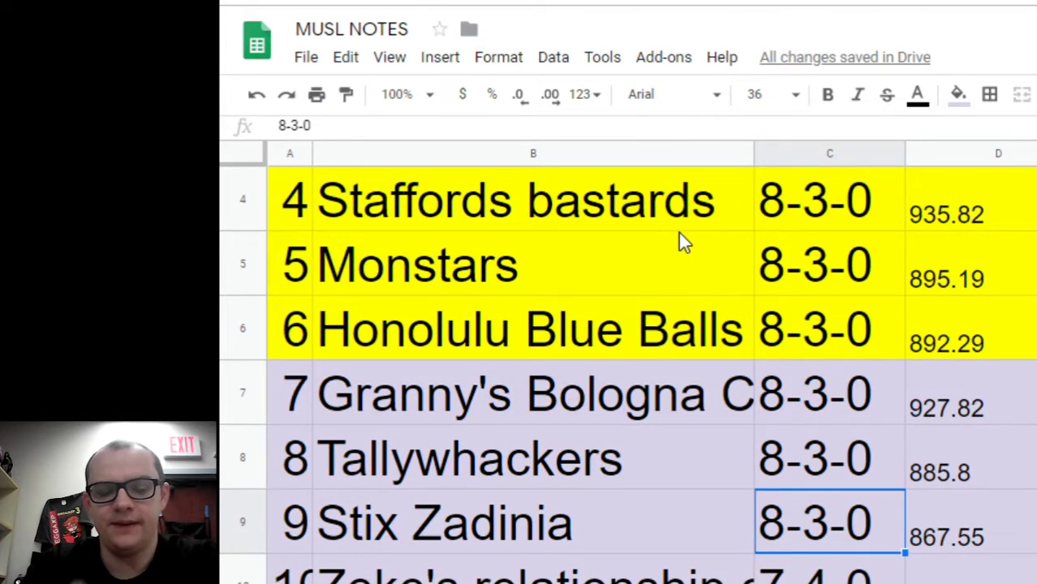
pyautogui.scroll(3, 674, 243)
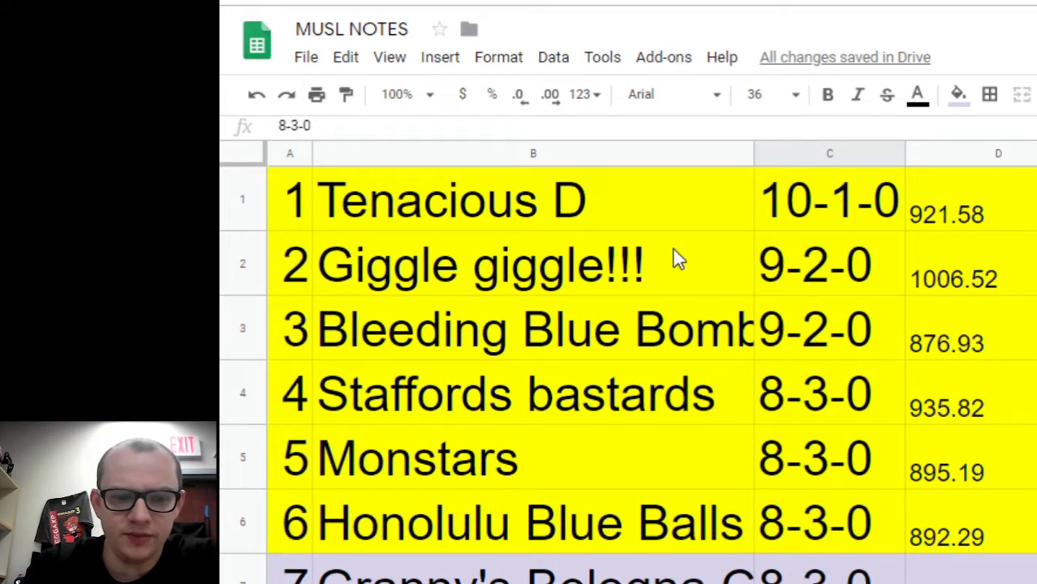
pyautogui.scroll(-1, 678, 258)
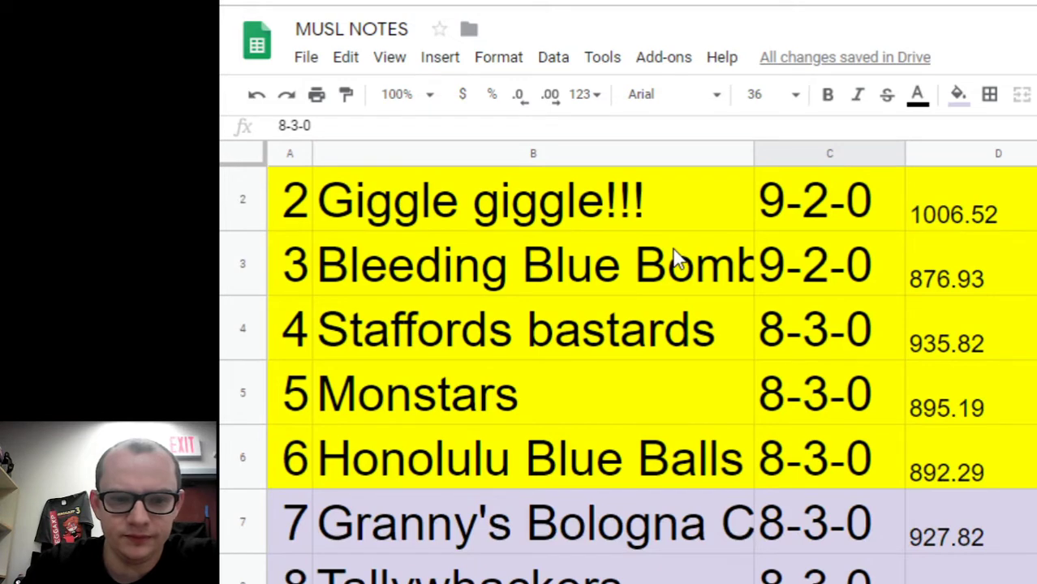
# Step: Switch to the MUSL league website and look through the league standings of all conferences, from Jeff Lebowski to Brodie Bruce
pyautogui.hotkey('ctrl', 'Tab')
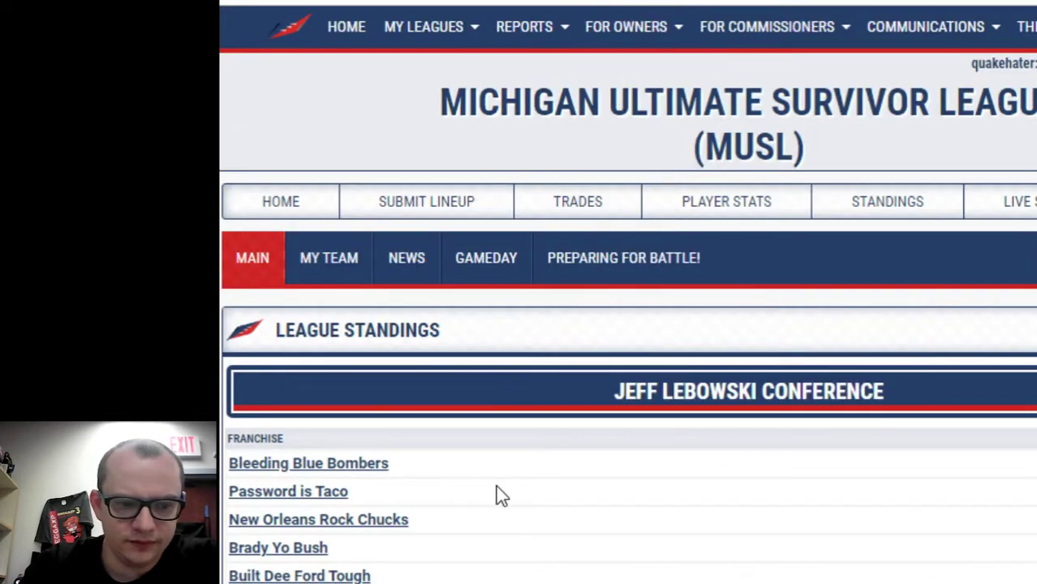
pyautogui.scroll(-7, 500, 493)
pyautogui.scroll(-10, 645, 454)
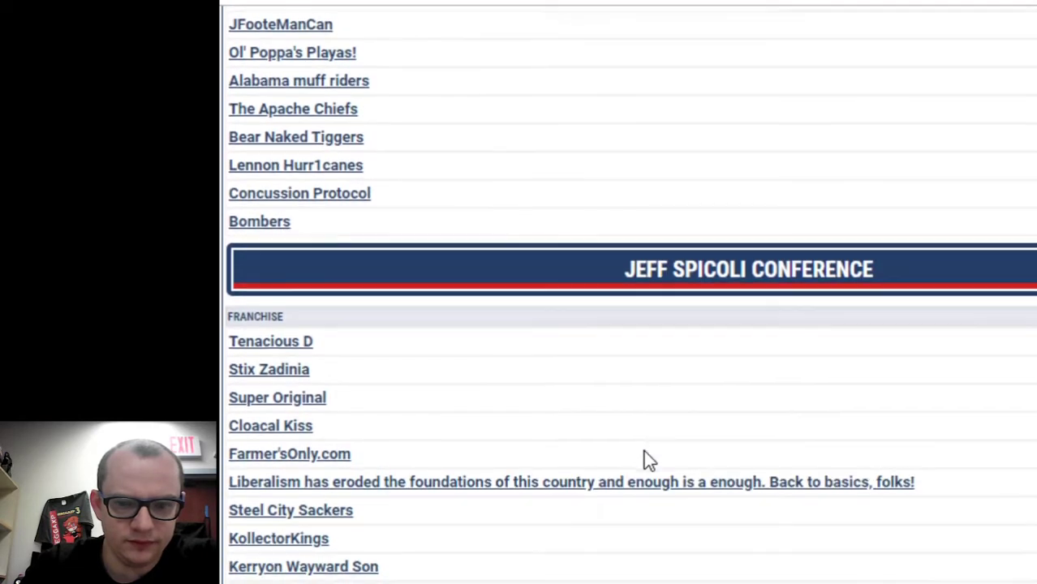
pyautogui.scroll(-10, 645, 454)
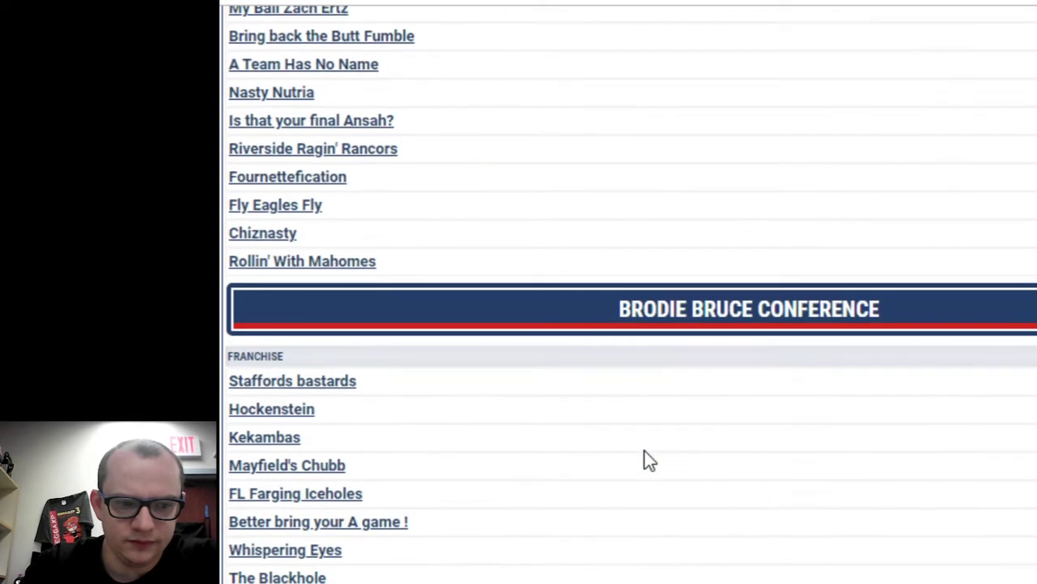
pyautogui.scroll(-4, 645, 454)
pyautogui.scroll(6, 647, 455)
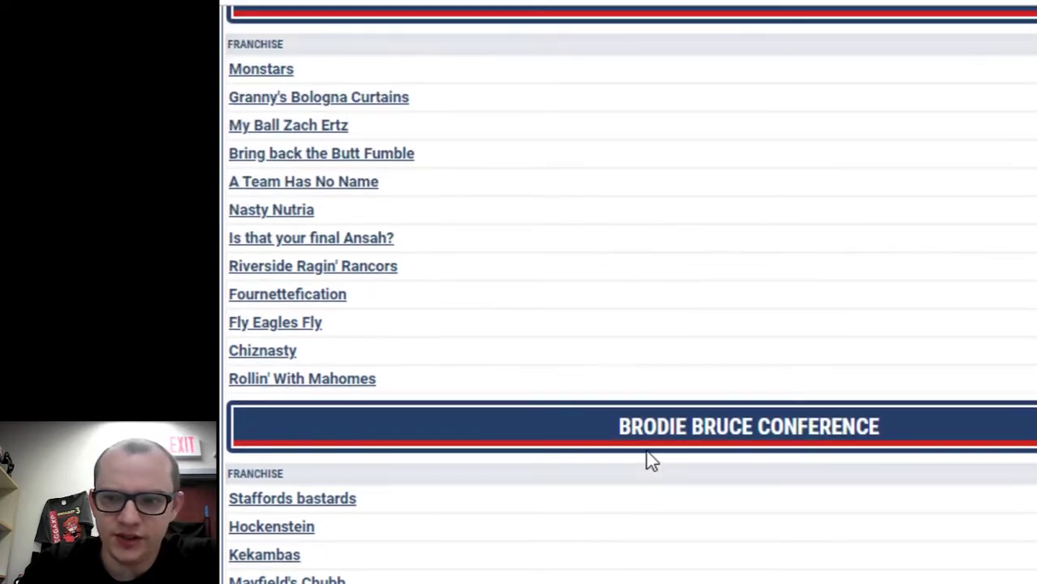
pyautogui.scroll(-6, 647, 455)
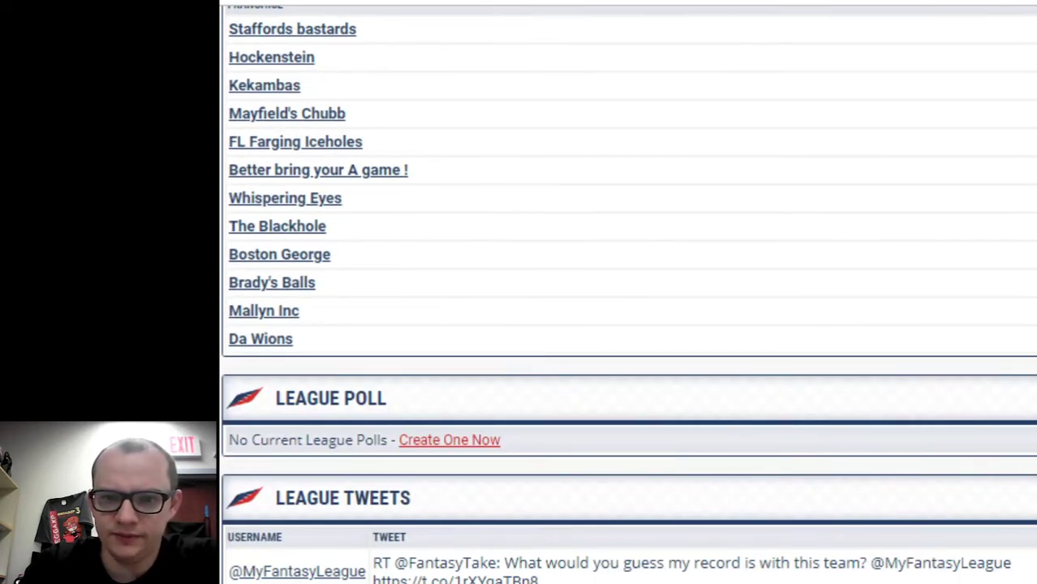
pyautogui.scroll(6, 647, 455)
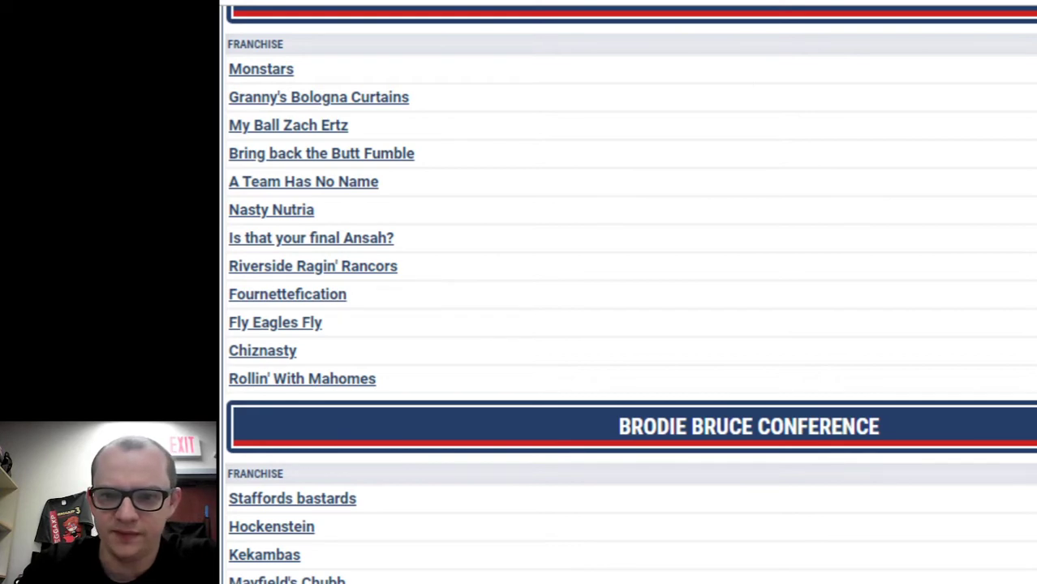
pyautogui.scroll(9, 601, 187)
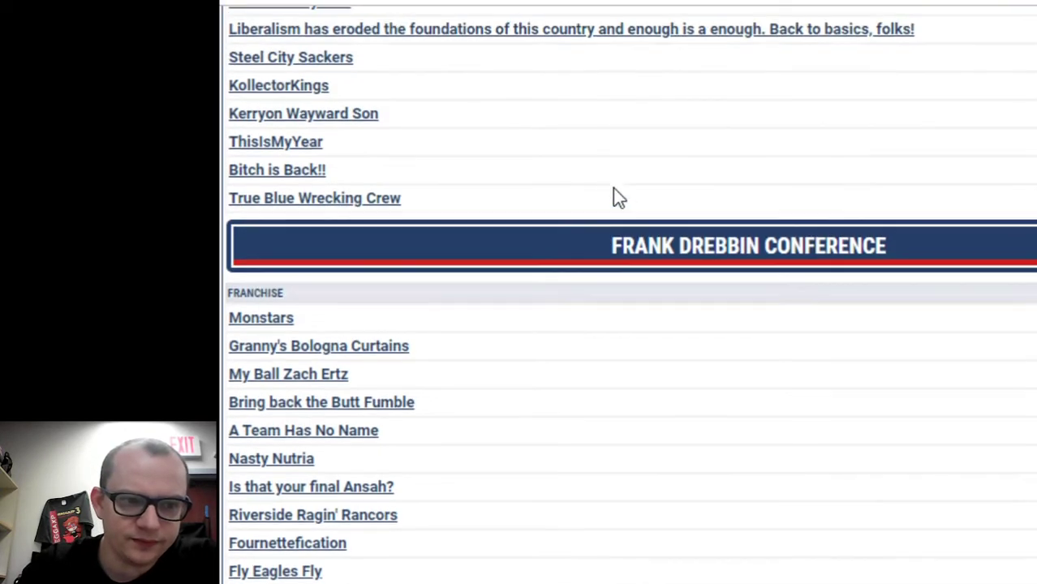
pyautogui.scroll(11, 641, 211)
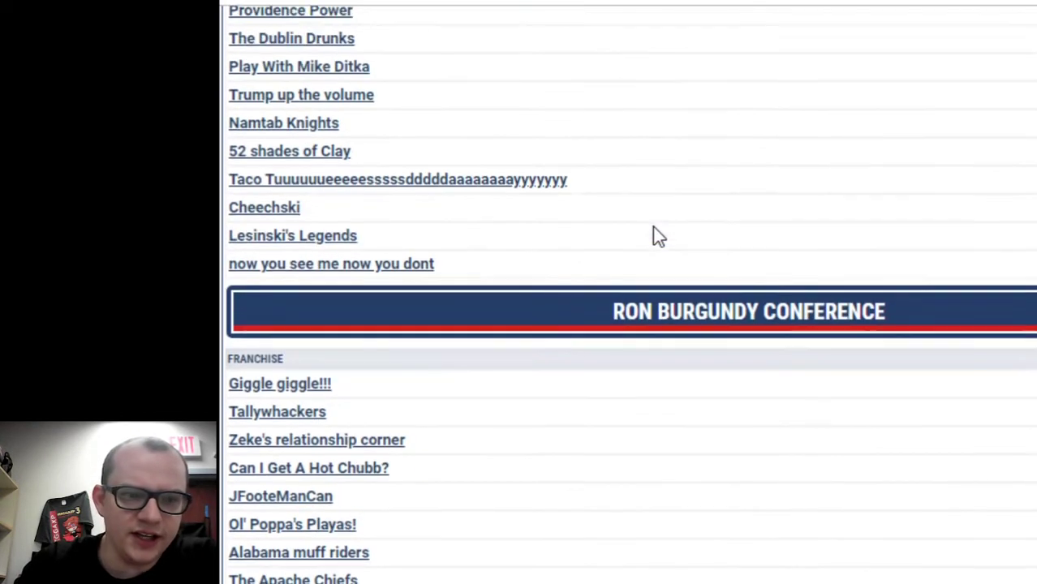
pyautogui.scroll(3, 658, 240)
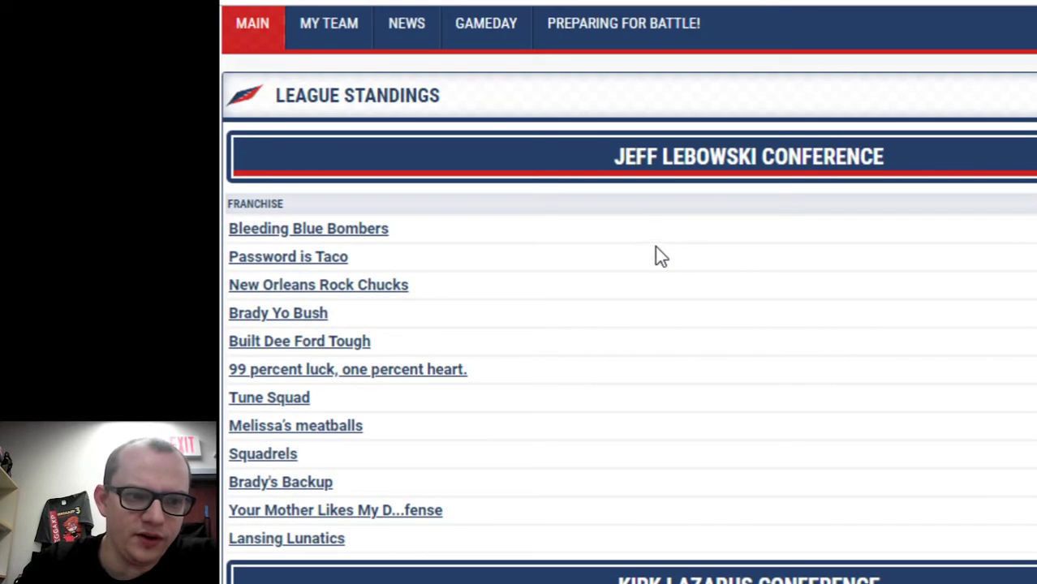
# Step: Glance at the MUSL NOTES ranking and go through the website's conference standings again to compare the leading teams
pyautogui.hotkey('ctrl', 'Tab')
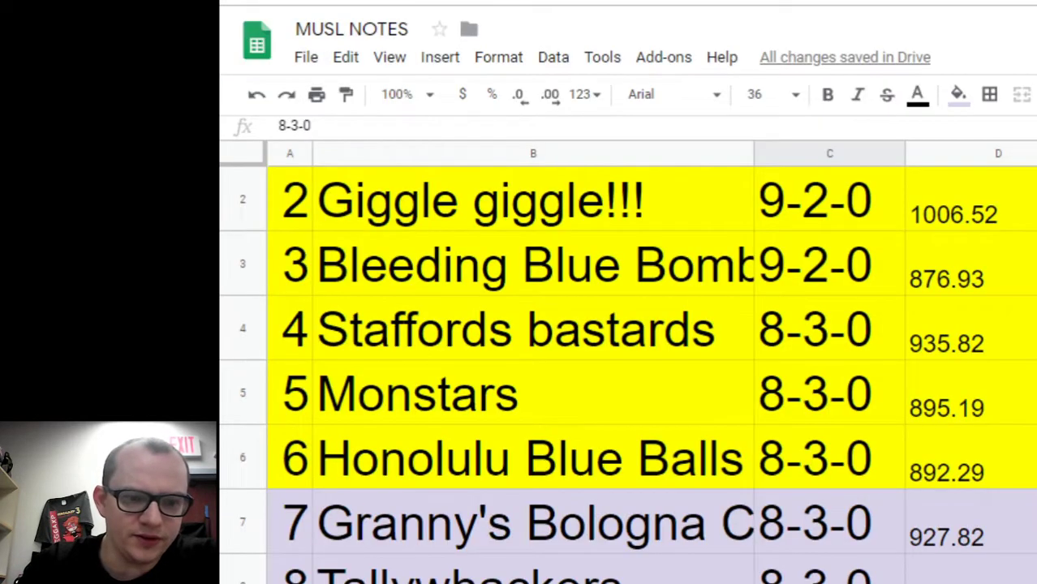
pyautogui.hotkey('ctrl', 'Tab')
pyautogui.hotkey('ctrl', 'Tab')
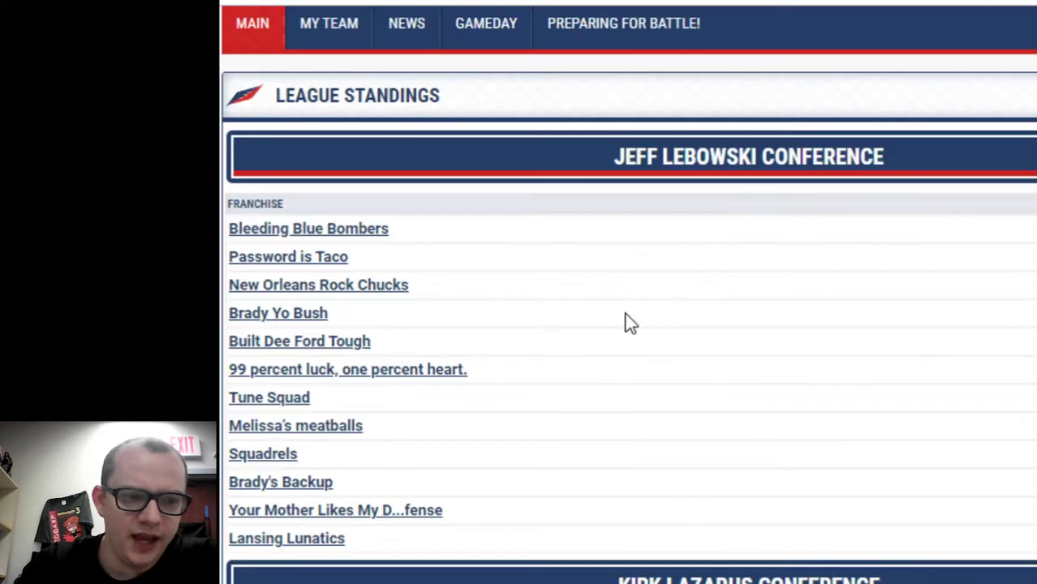
pyautogui.scroll(-15, 602, 389)
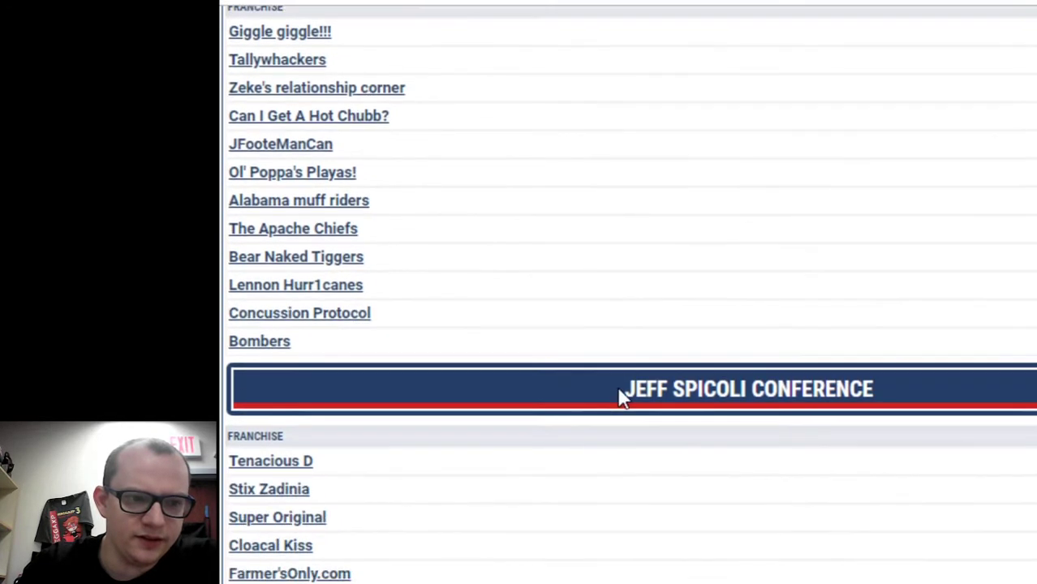
pyautogui.scroll(-9, 622, 389)
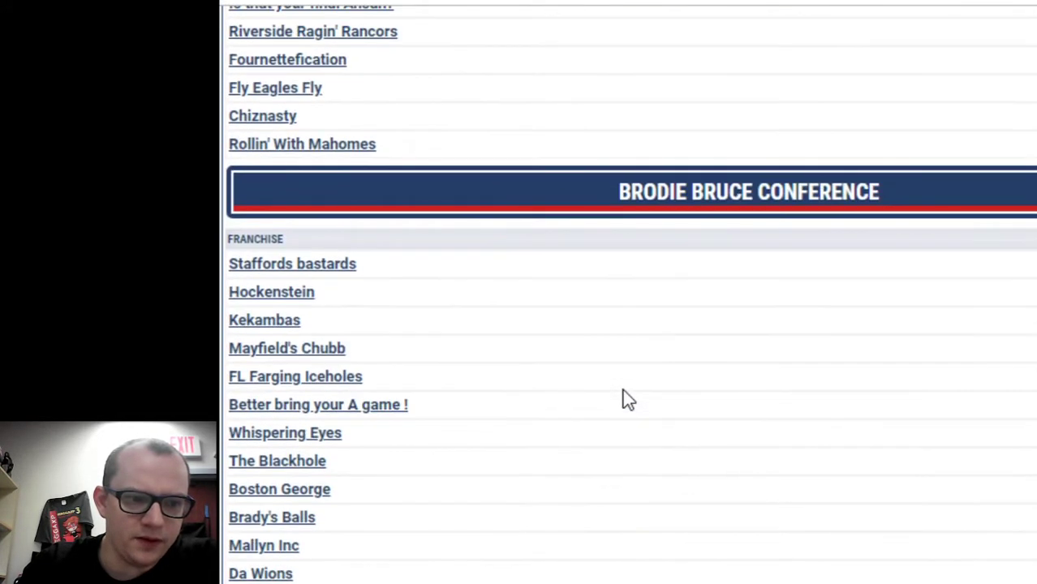
pyautogui.scroll(-3, 625, 399)
pyautogui.scroll(6, 645, 398)
pyautogui.scroll(-4, 663, 401)
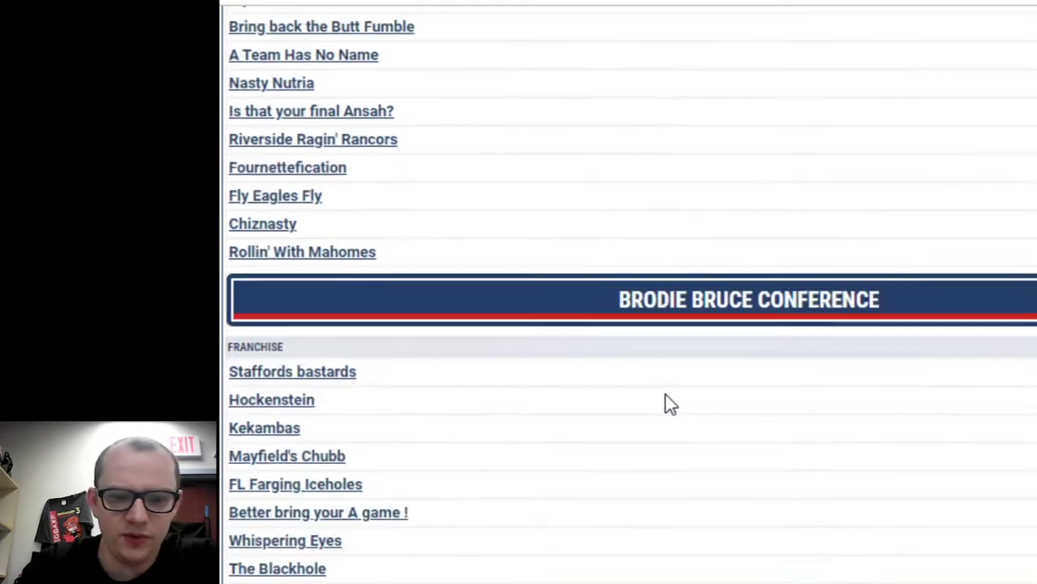
pyautogui.scroll(13, 663, 398)
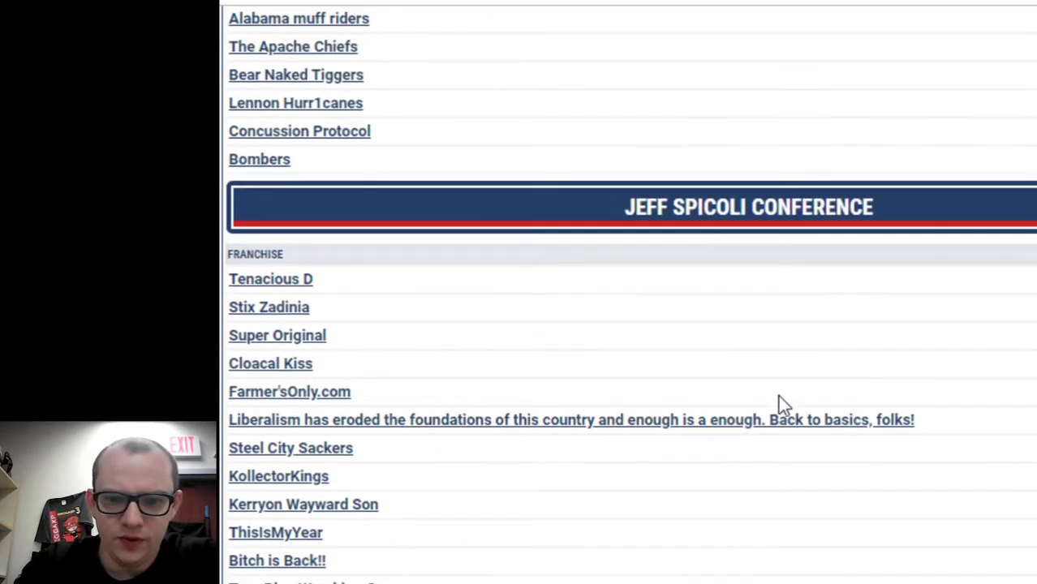
pyautogui.scroll(6, 781, 396)
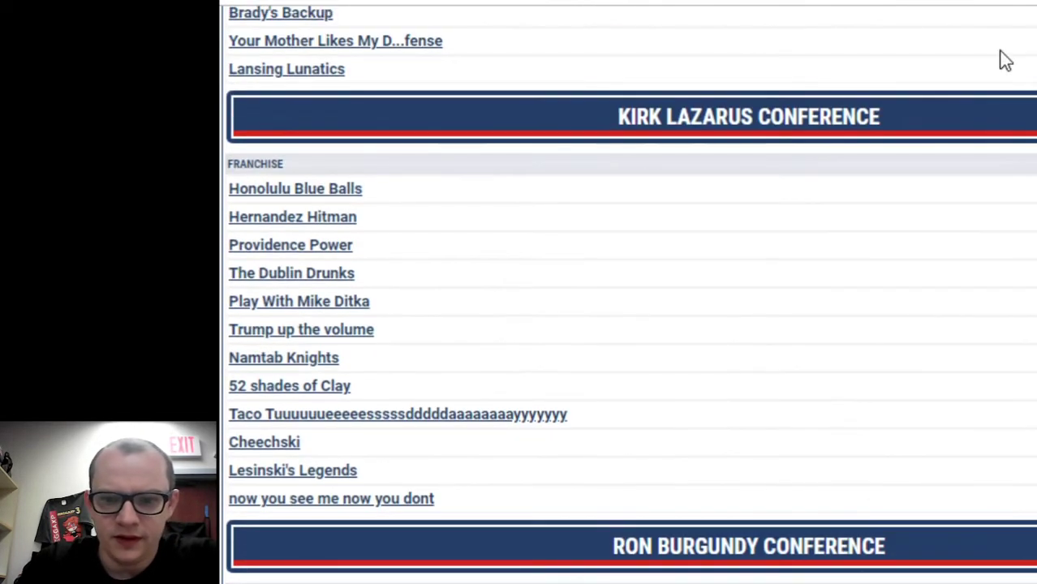
pyautogui.scroll(4, 973, 284)
pyautogui.scroll(-6, 958, 316)
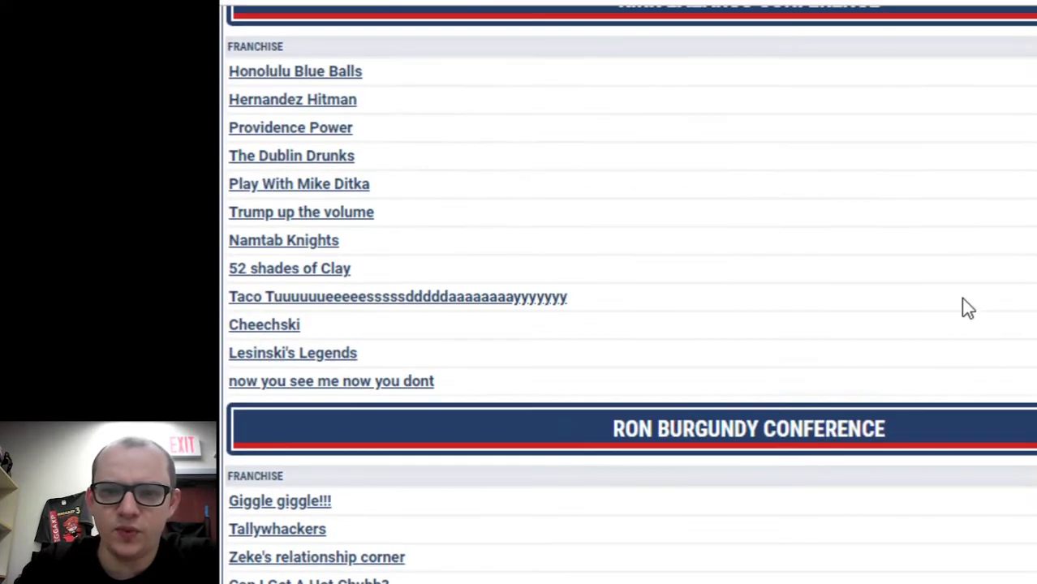
# Step: Return to the MUSL NOTES sheet and examine the points totals of Granny's Bologna Curtains and Stix Zadinia
pyautogui.hotkey('ctrl', 'Tab')
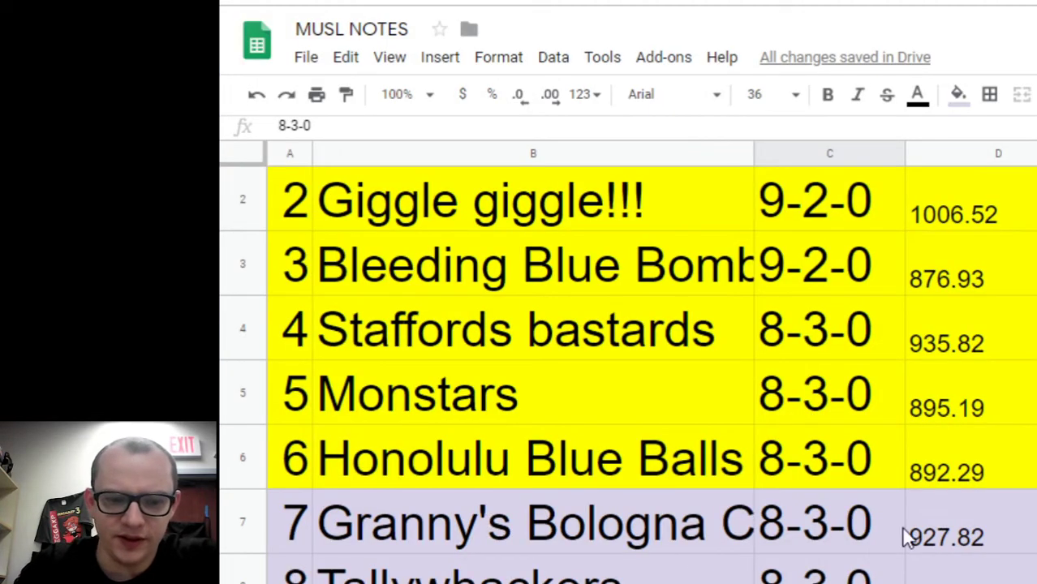
pyautogui.click(654, 535)
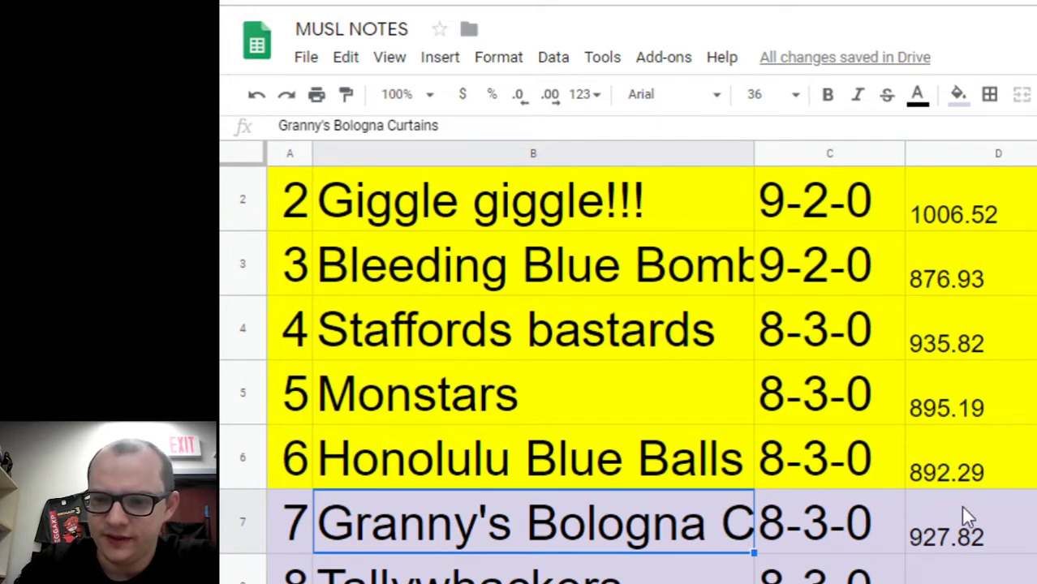
pyautogui.click(936, 525)
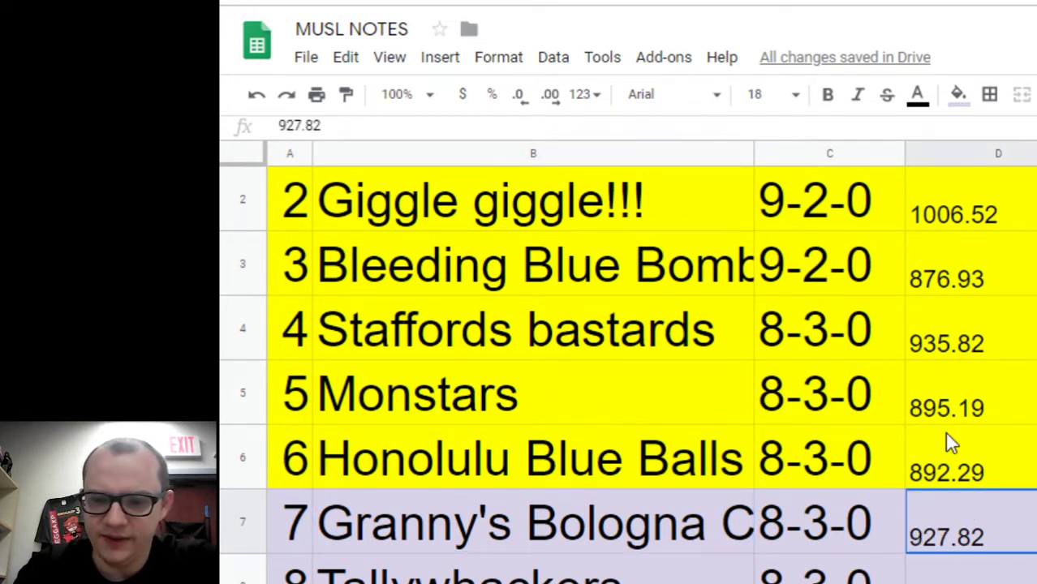
pyautogui.scroll(-3, 475, 456)
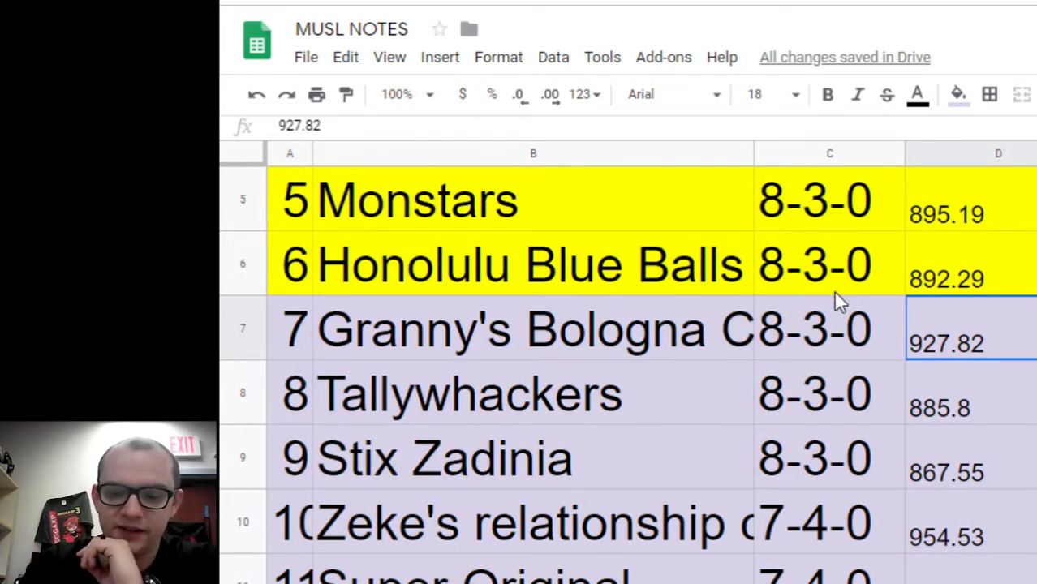
pyautogui.scroll(-1, 836, 292)
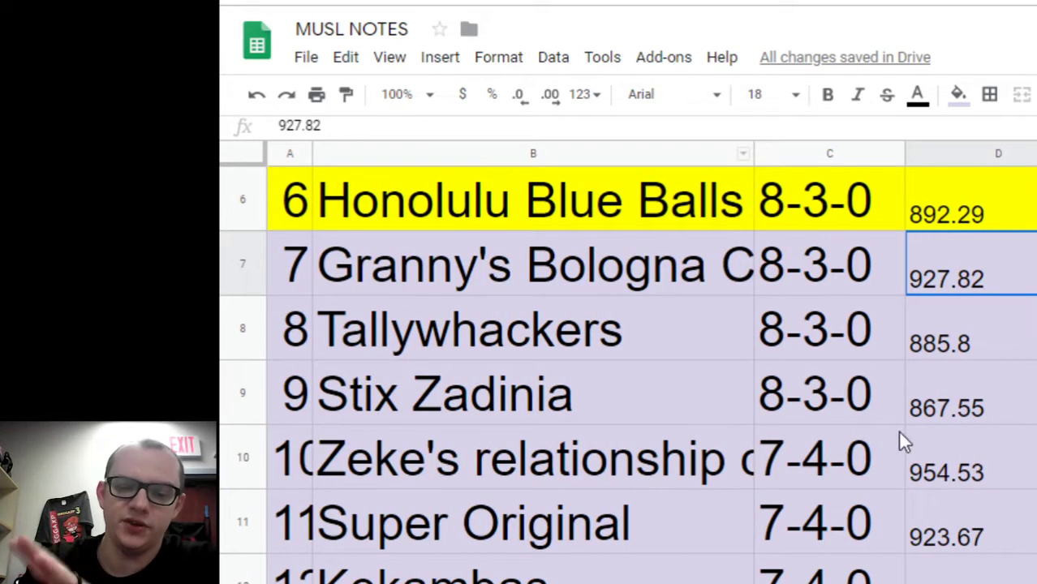
pyautogui.click(919, 418)
pyautogui.click(430, 398)
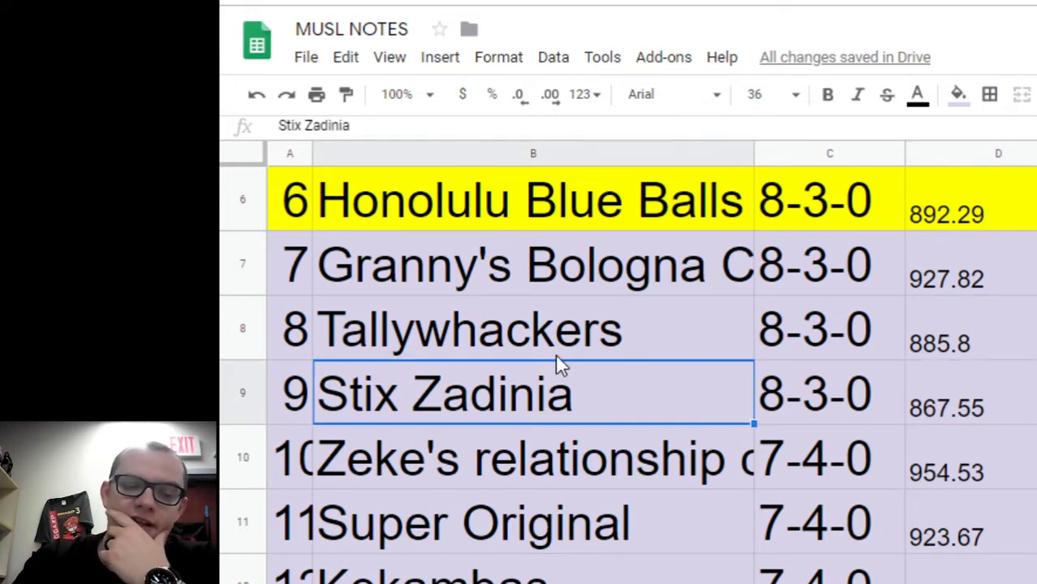
# Step: Widen column A to fit the two-digit ranks and compare the points total of Zeke's relationship corner with the higher-ranked teams
pyautogui.click(550, 457)
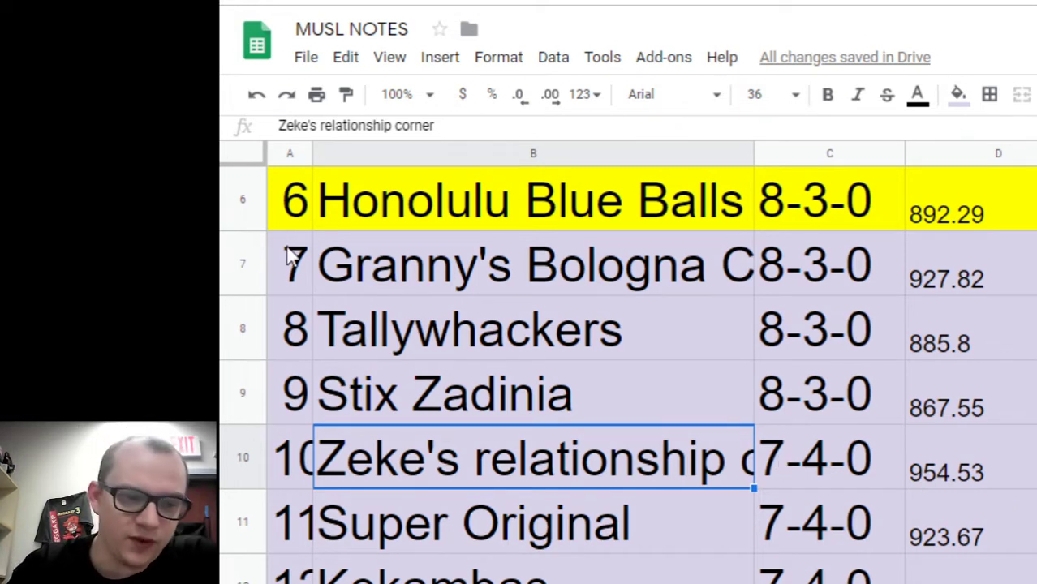
pyautogui.moveTo(309, 154); pyautogui.dragTo(331, 154)
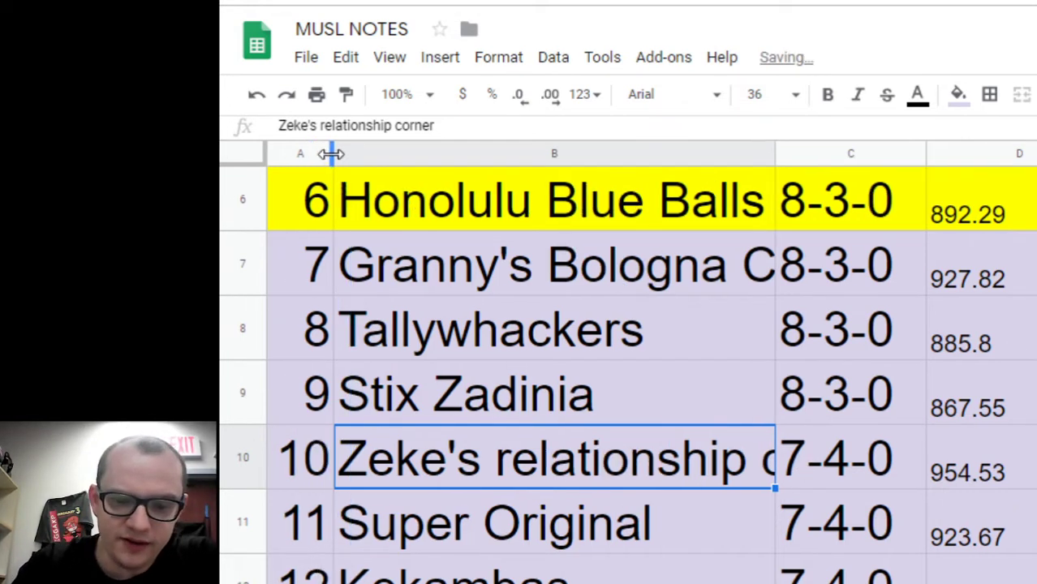
pyautogui.click(970, 469)
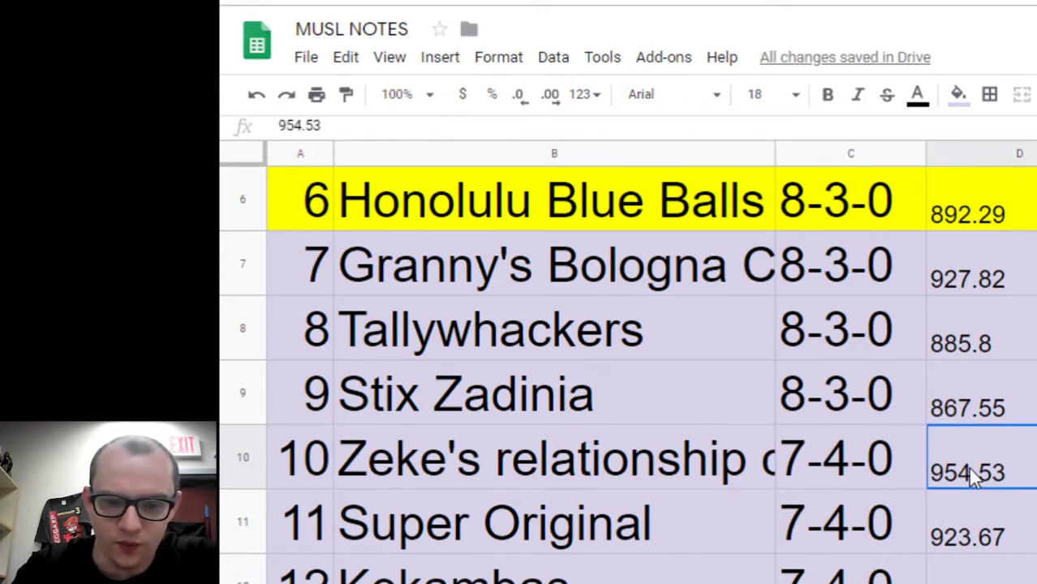
pyautogui.scroll(5, 986, 467)
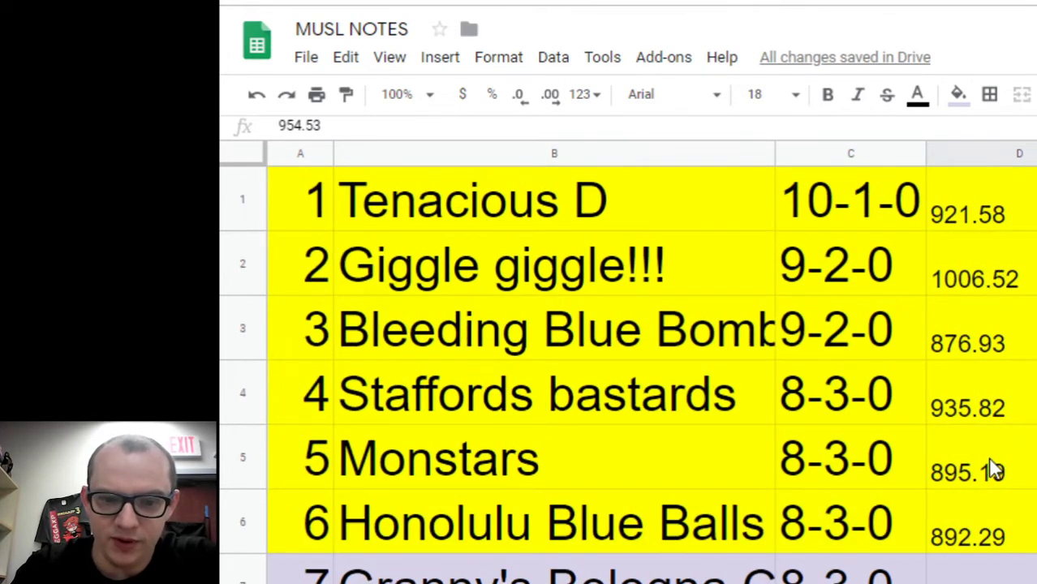
# Step: Review the rows of Super Original, Kekambas and Bring back the Butt Fumble at ranks 11 to 13, one by one
pyautogui.scroll(-1, 994, 475)
pyautogui.scroll(-1, 994, 476)
pyautogui.scroll(-3, 994, 479)
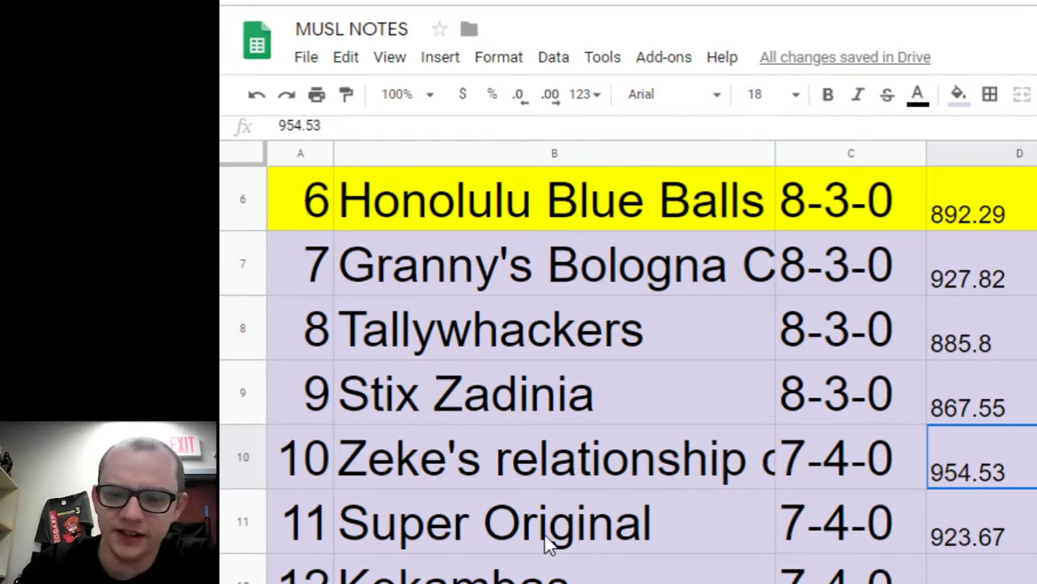
pyautogui.click(400, 548)
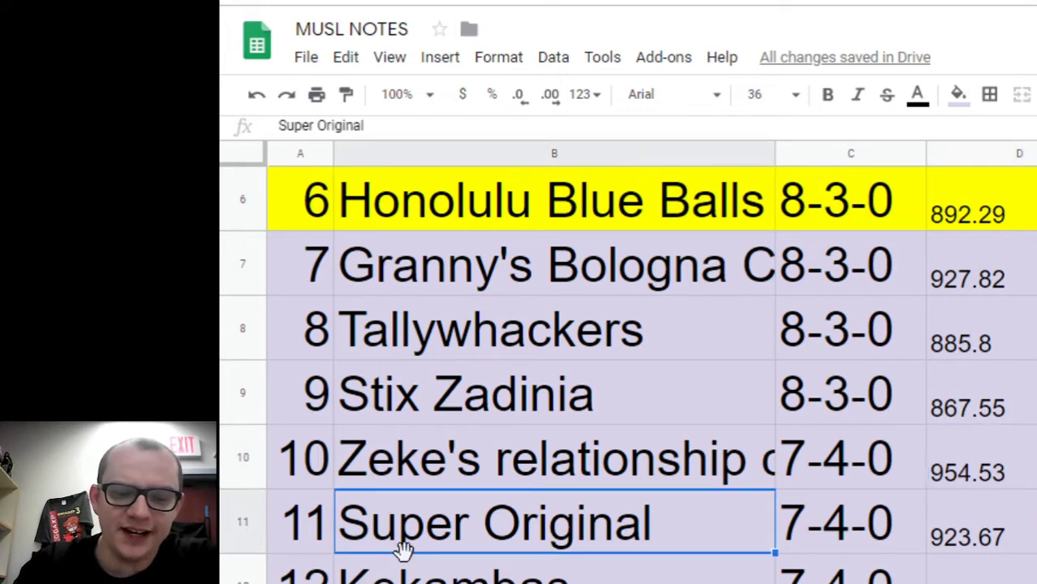
pyautogui.scroll(-1, 403, 560)
pyautogui.click(426, 536)
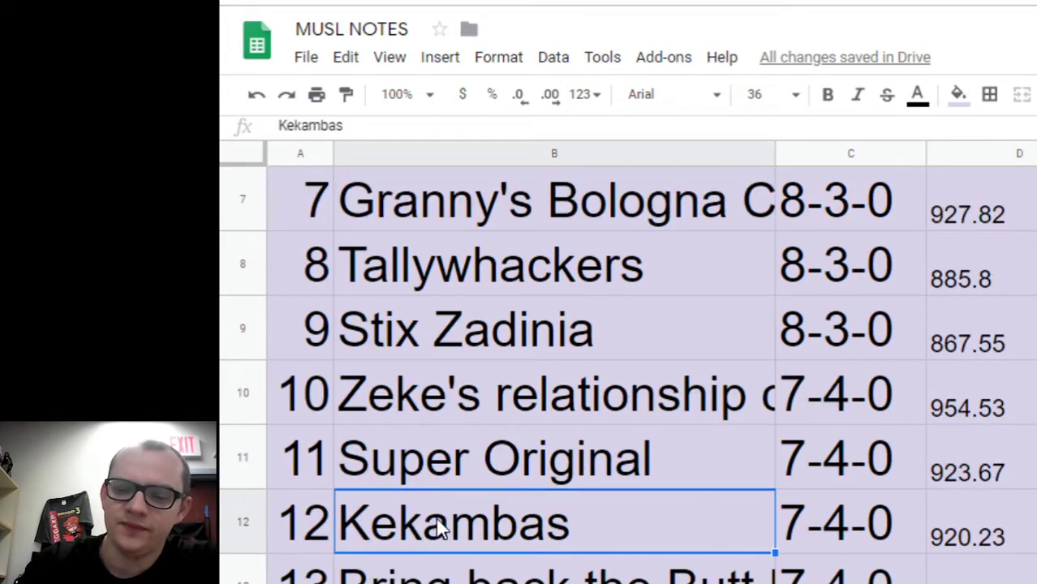
pyautogui.scroll(-1, 438, 521)
pyautogui.click(438, 519)
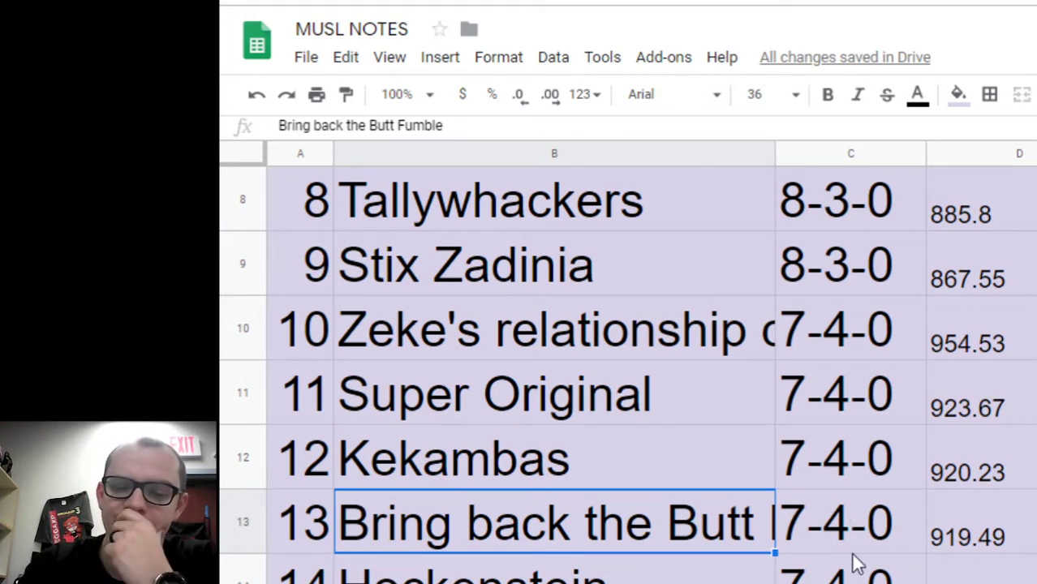
# Step: Go through the records and points totals of Hockenstein, A Team Has No Name and Password is Taco
pyautogui.click(406, 568)
pyautogui.scroll(-3, 740, 417)
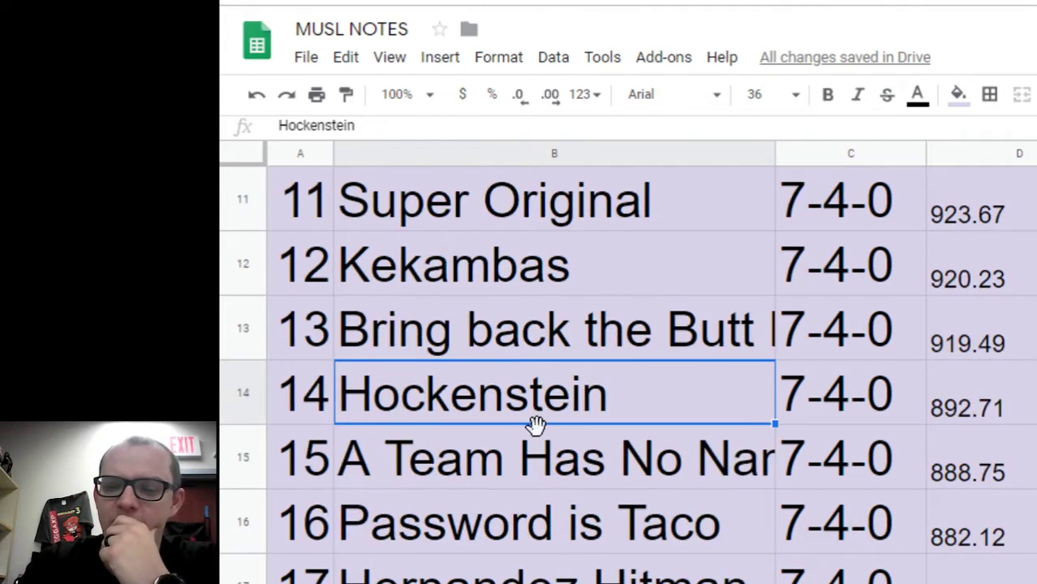
pyautogui.scroll(1, 537, 424)
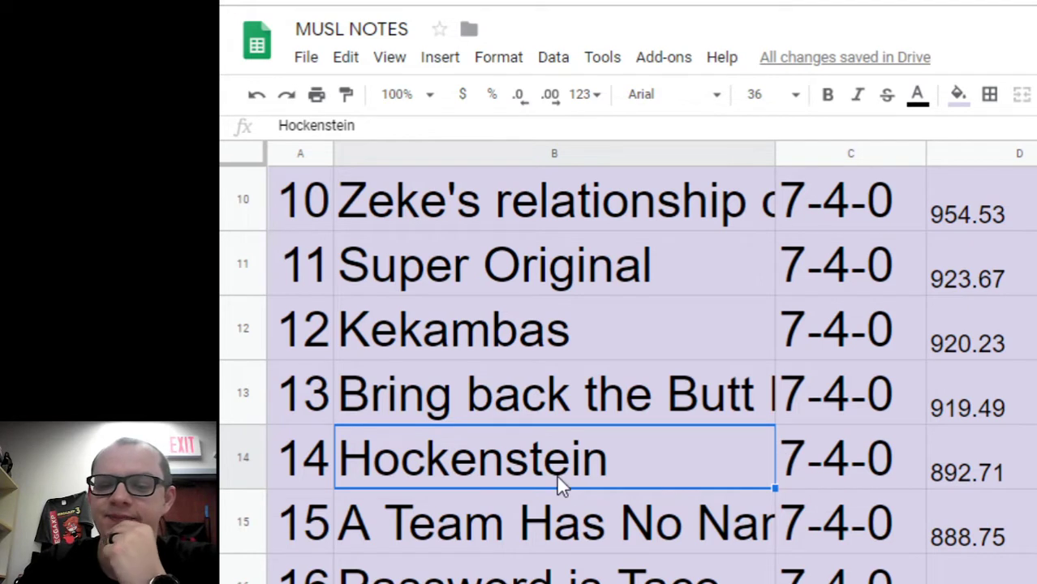
pyautogui.click(438, 526)
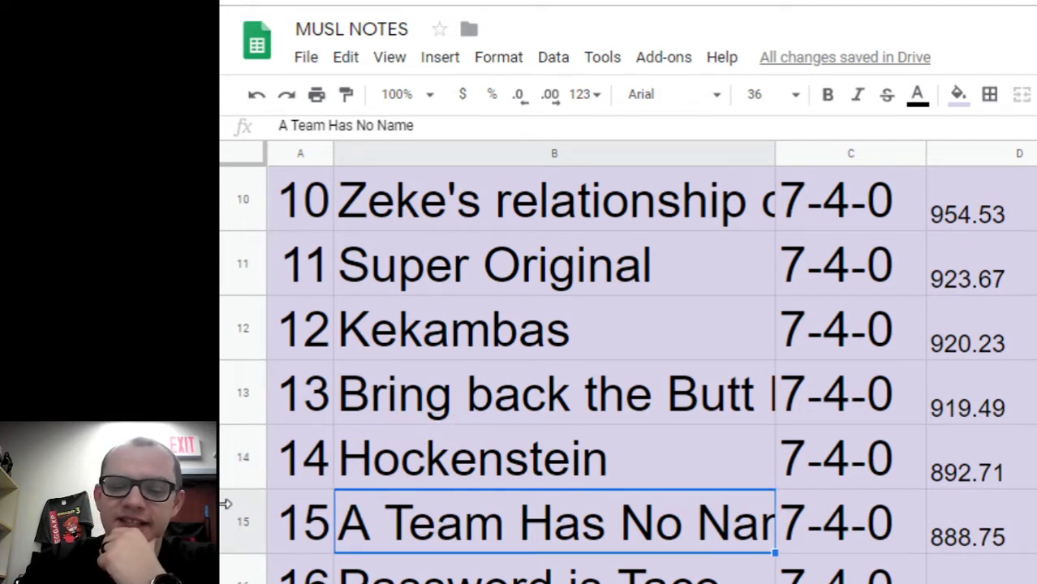
pyautogui.scroll(-1, 294, 526)
pyautogui.click(394, 508)
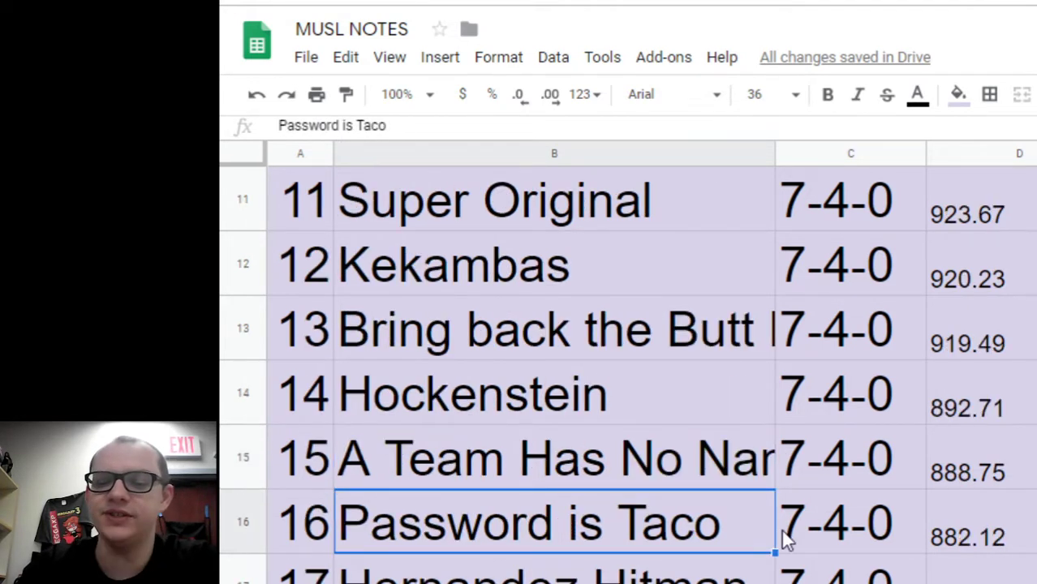
# Step: Examine Hernandez Hitman and My Ball Zach Ertz, the last two 7-4-0 teams, and glance at the ranks below them
pyautogui.scroll(-1, 528, 568)
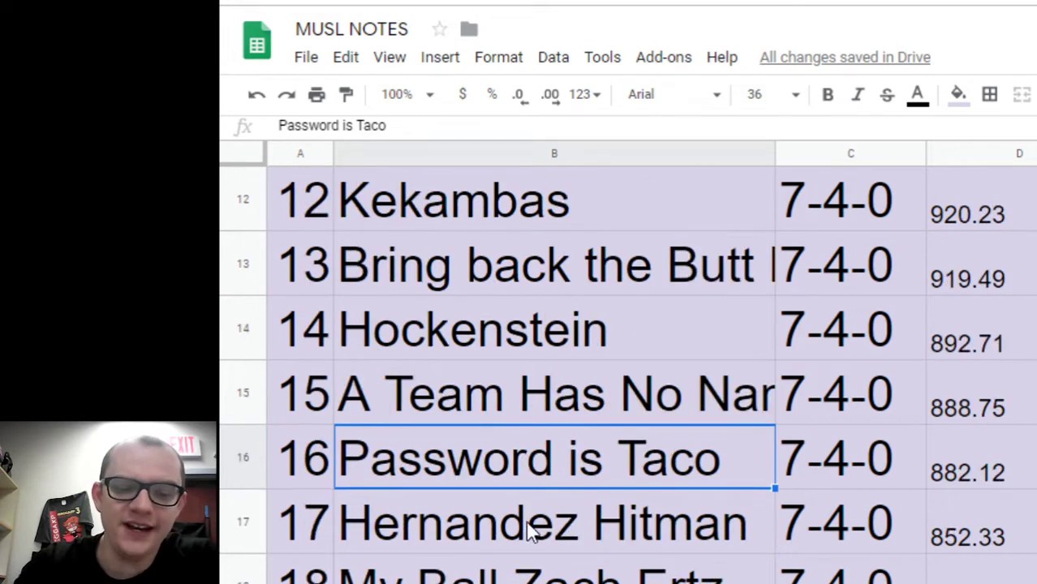
pyautogui.click(526, 518)
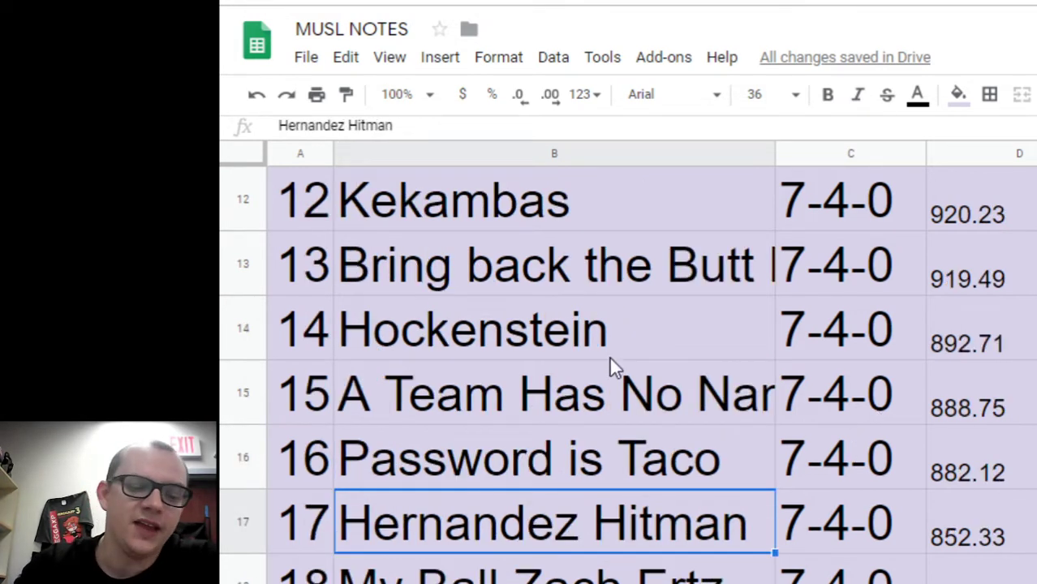
pyautogui.click(532, 564)
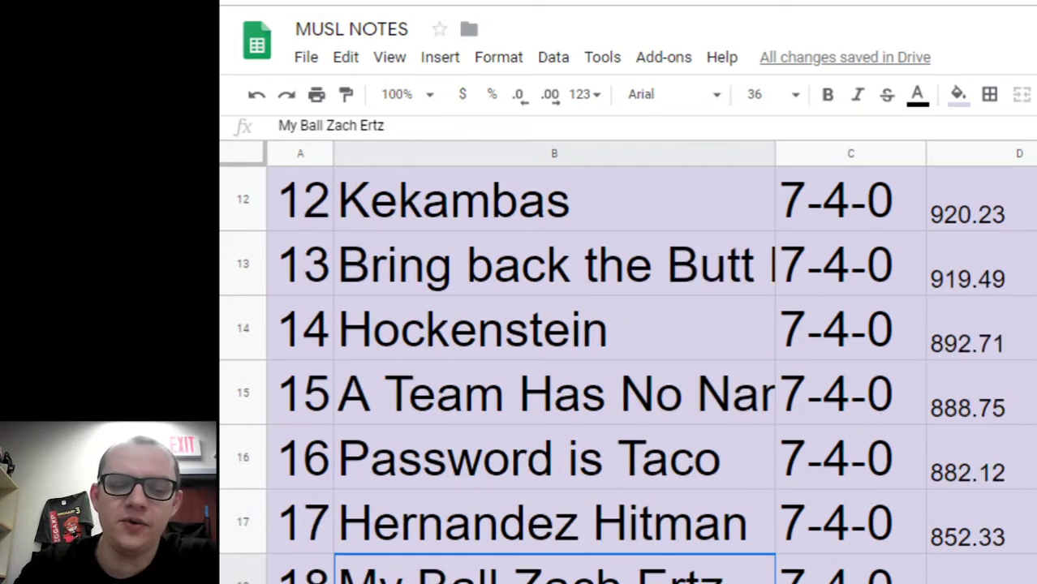
pyautogui.scroll(-1, 542, 536)
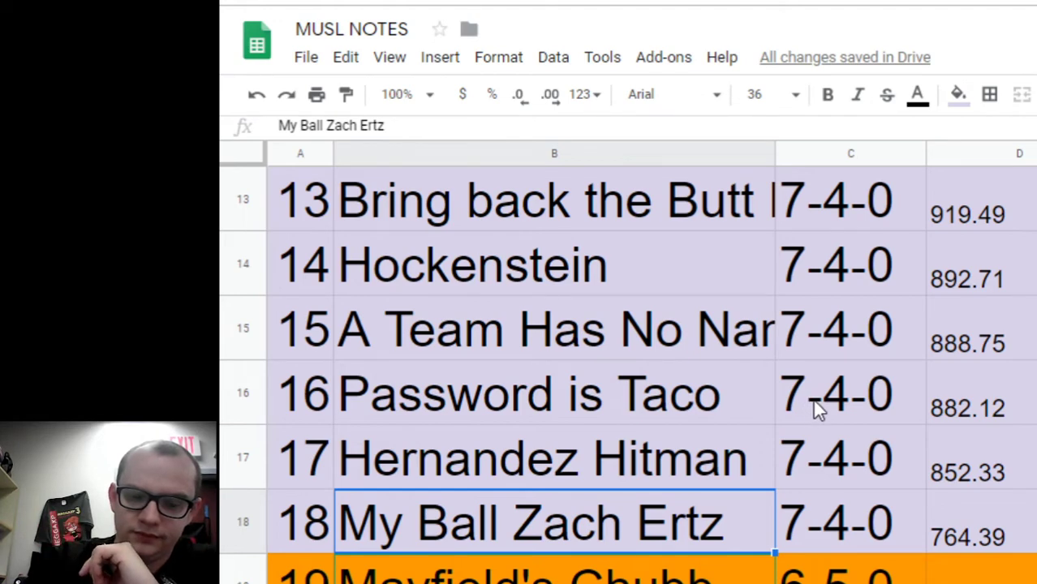
pyautogui.scroll(-4, 815, 410)
pyautogui.scroll(4, 815, 410)
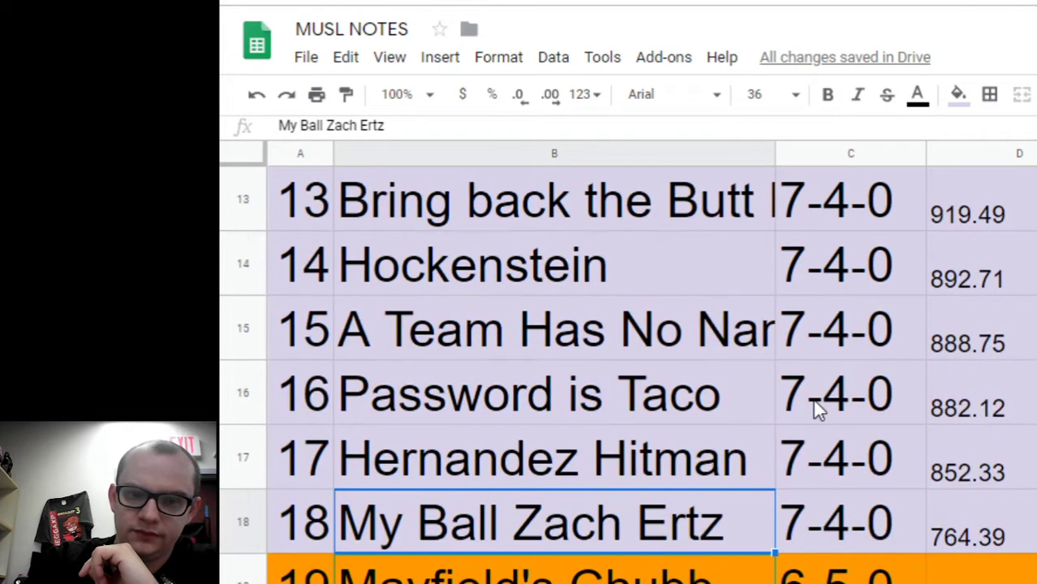
# Step: Switch to the small-print standings sheet and look through the teams' records, streaks and points totals from Tenacious D down to the 4-7-0 teams
pyautogui.scroll(2, 803, 284)
pyautogui.scroll(-1, 792, 155)
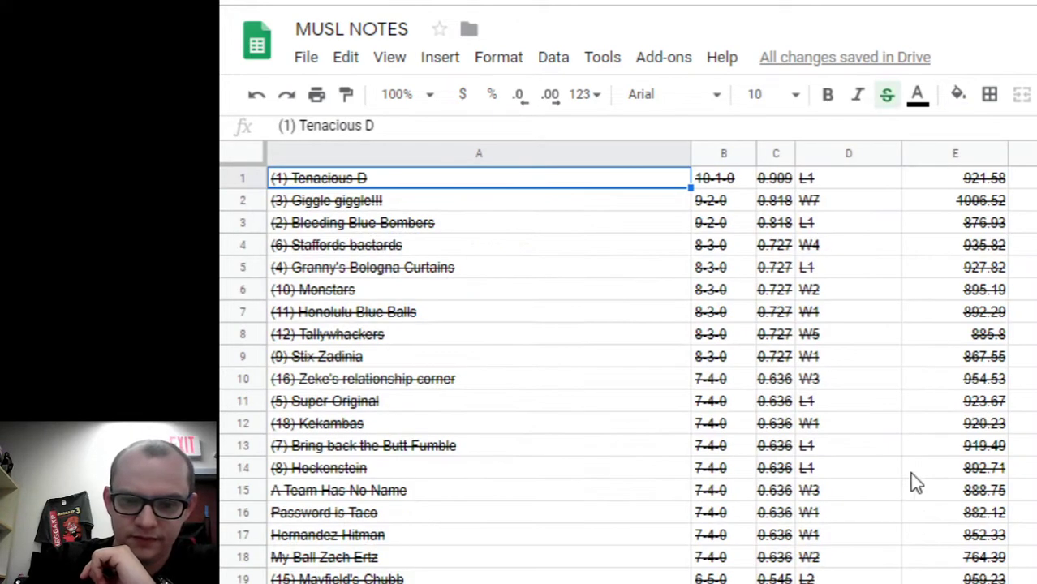
pyautogui.scroll(-3, 937, 462)
pyautogui.scroll(1, 1016, 449)
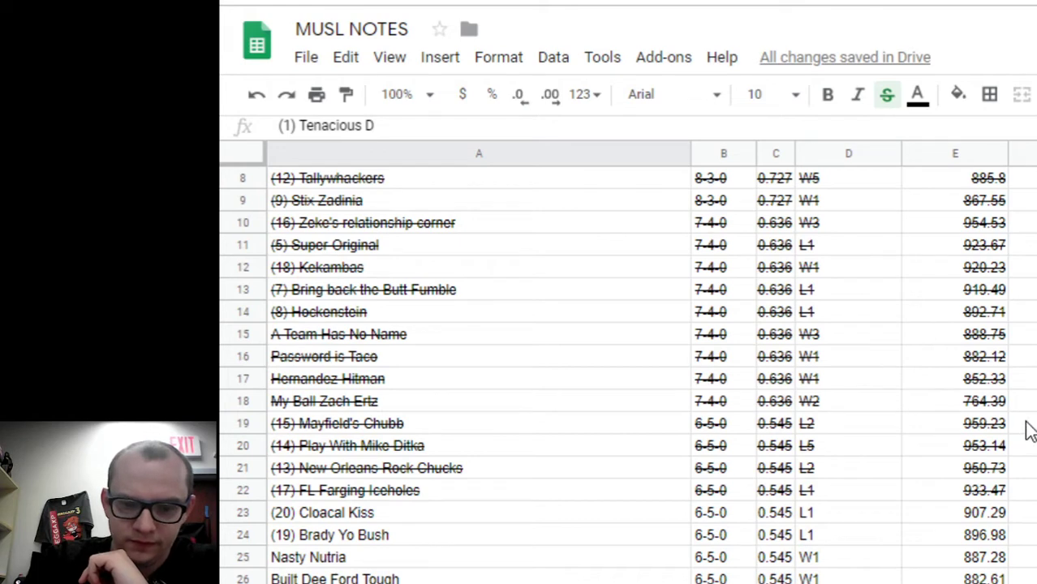
pyautogui.scroll(-4, 1029, 431)
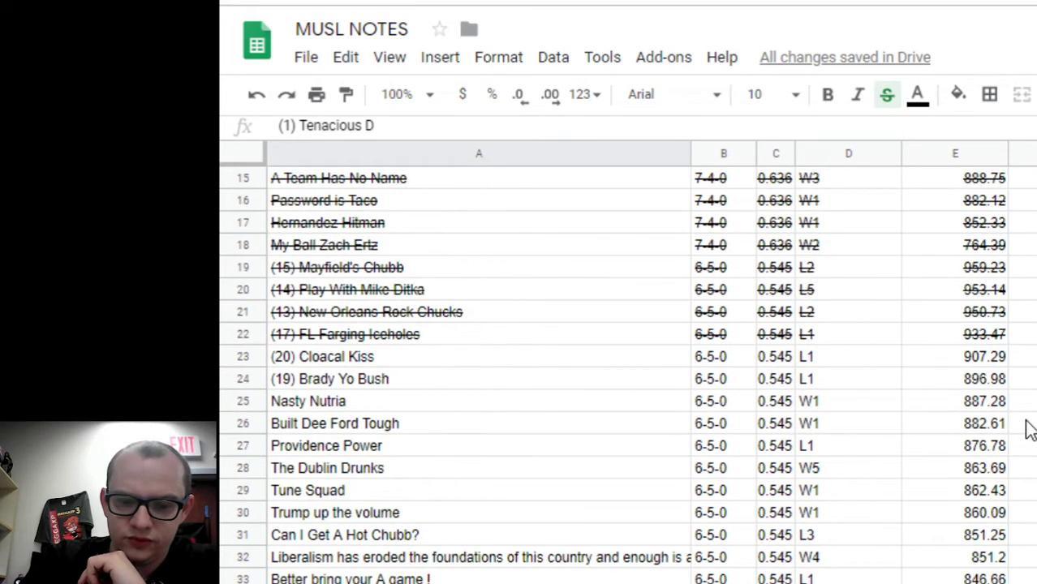
pyautogui.scroll(1, 1029, 430)
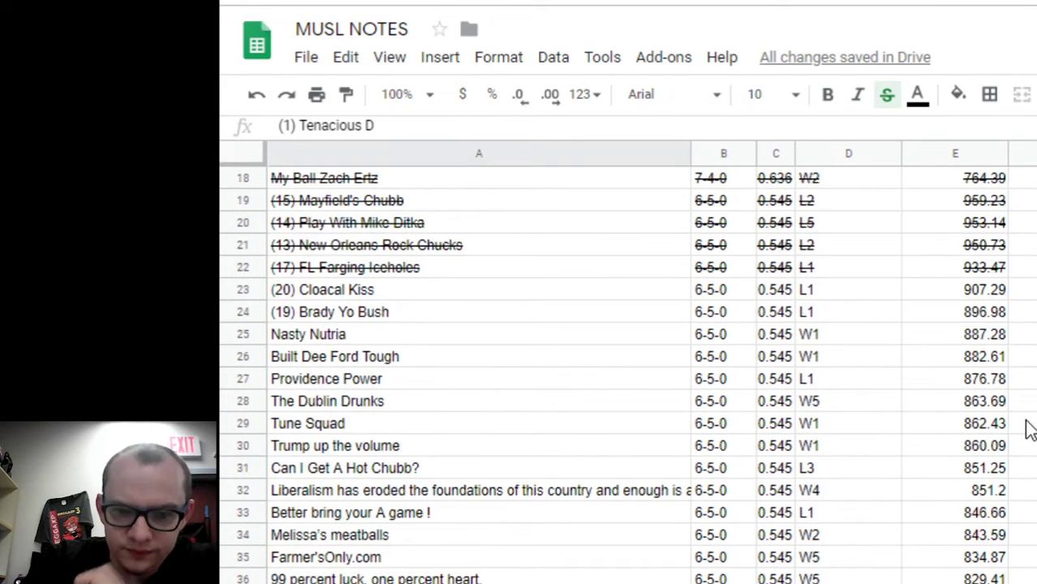
pyautogui.scroll(-8, 1029, 430)
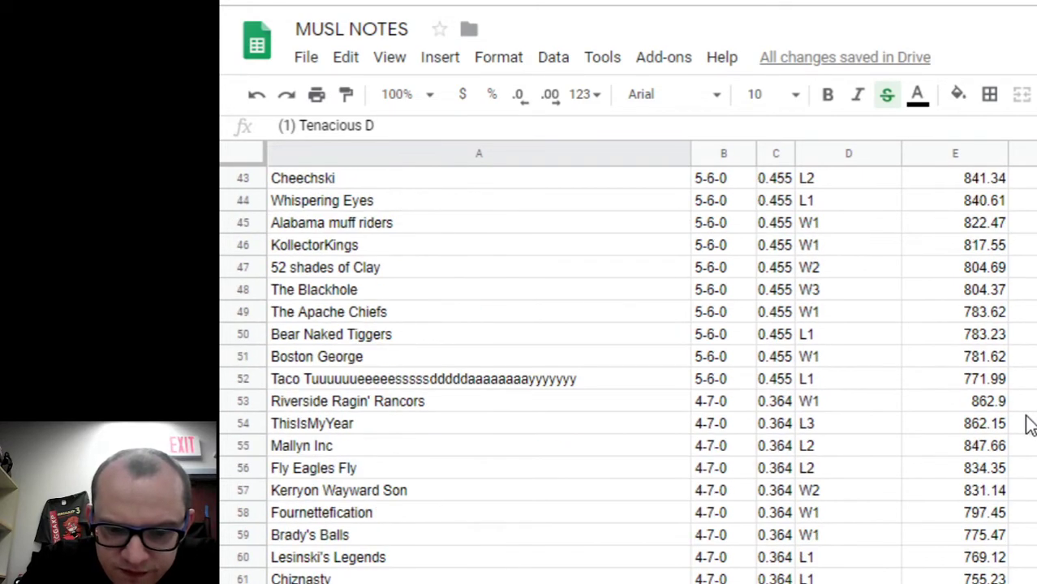
pyautogui.scroll(-5, 1029, 428)
pyautogui.scroll(6, 1029, 428)
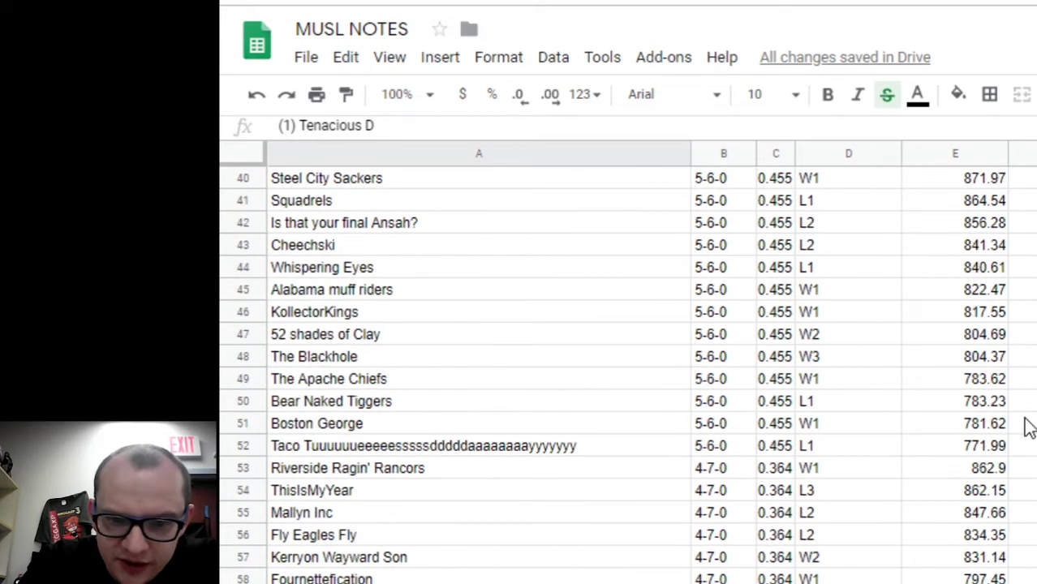
pyautogui.scroll(4, 1029, 427)
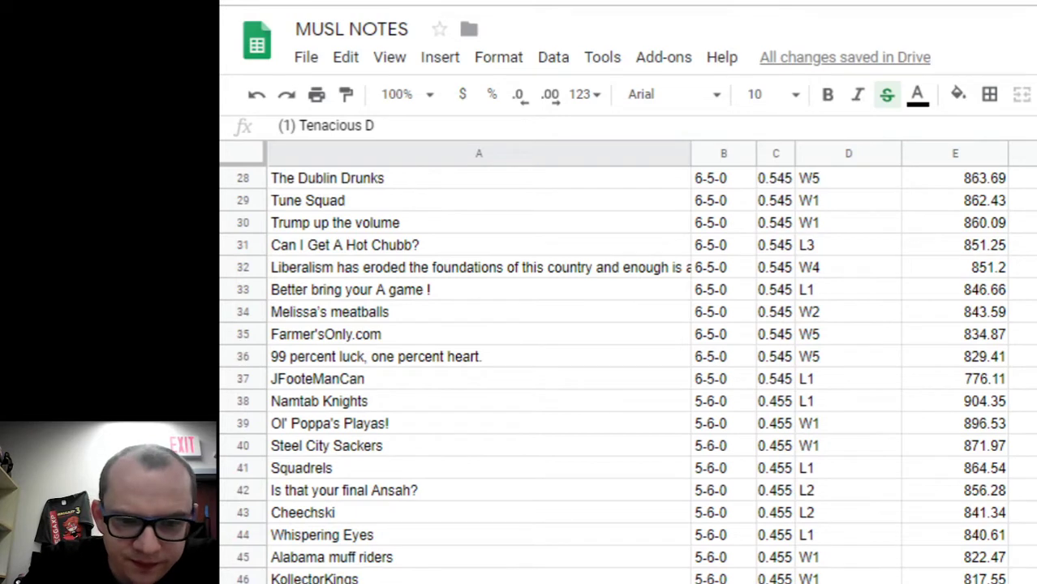
pyautogui.scroll(3, 629, 366)
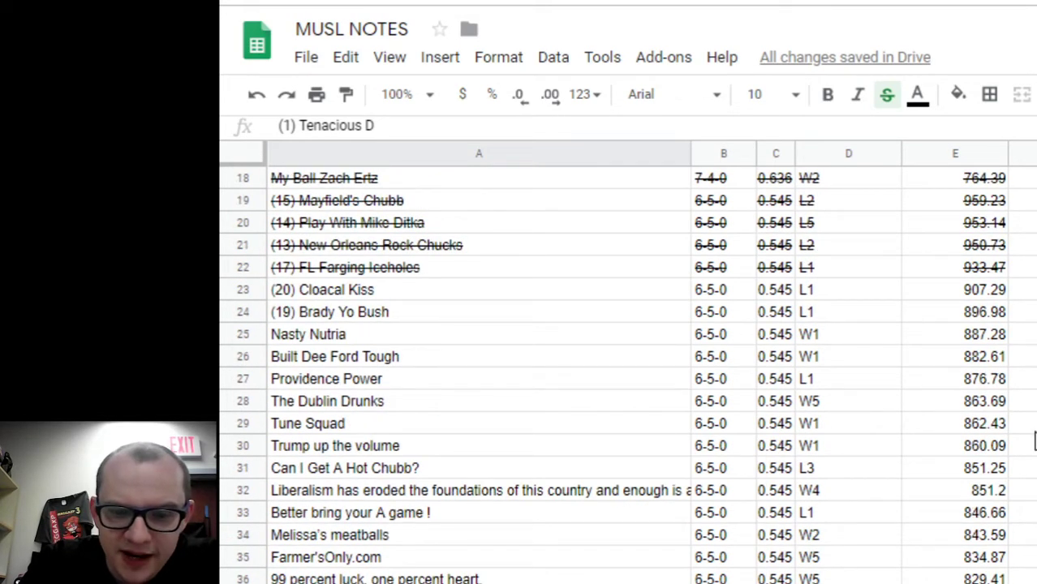
pyautogui.scroll(-2, 903, 220)
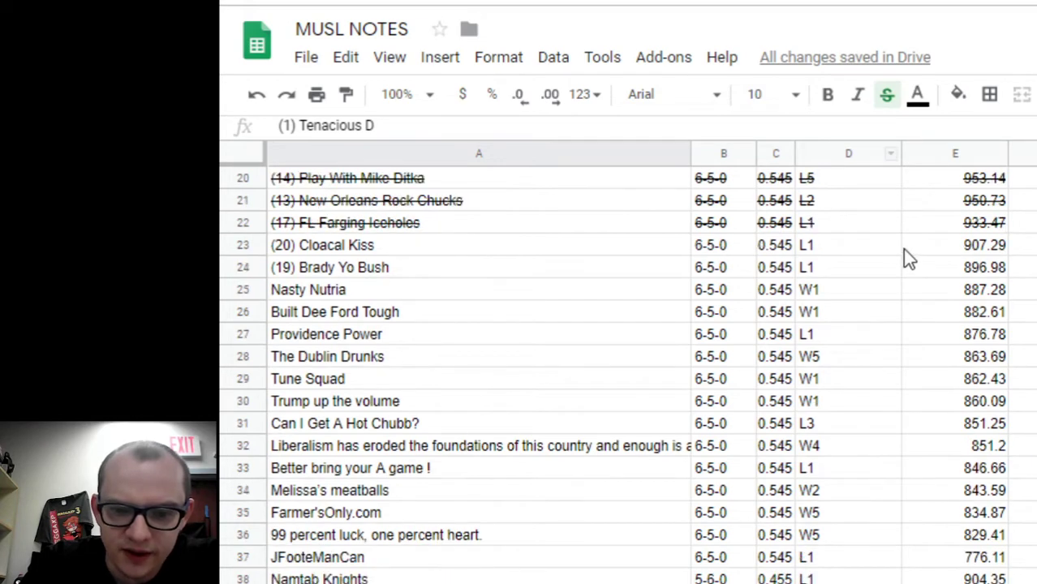
pyautogui.scroll(-4, 915, 301)
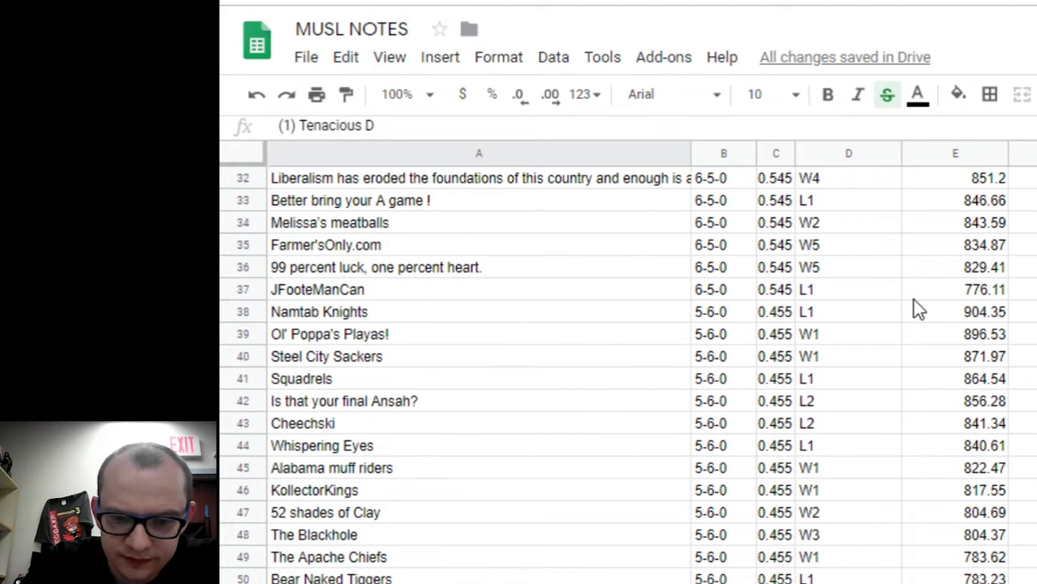
pyautogui.scroll(4, 913, 298)
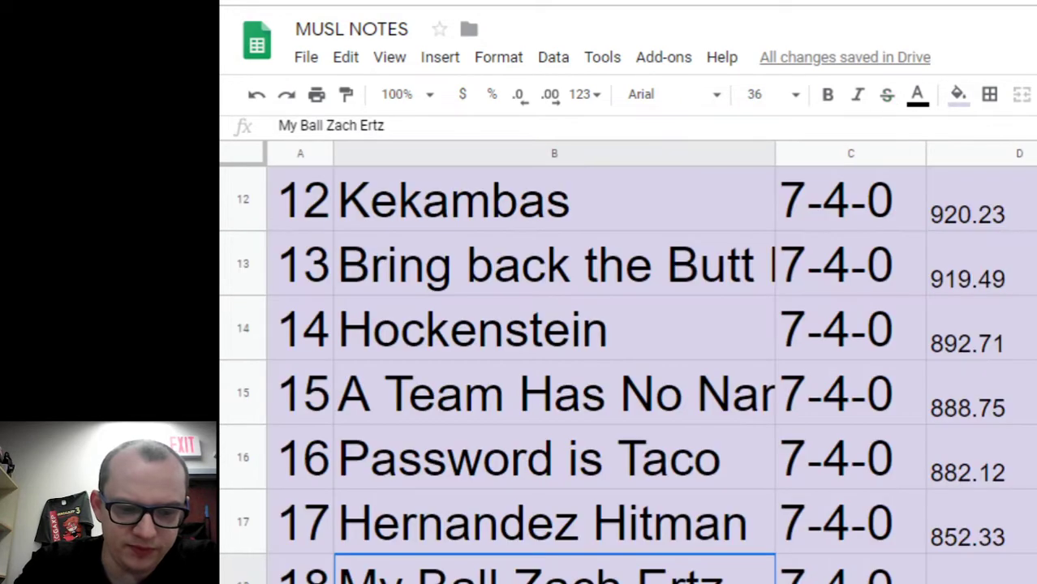
# Step: Return to the large-print ranking sheet and go over the rows from Hernandez Hitman to Play With Mike Ditka
pyautogui.press('Down')
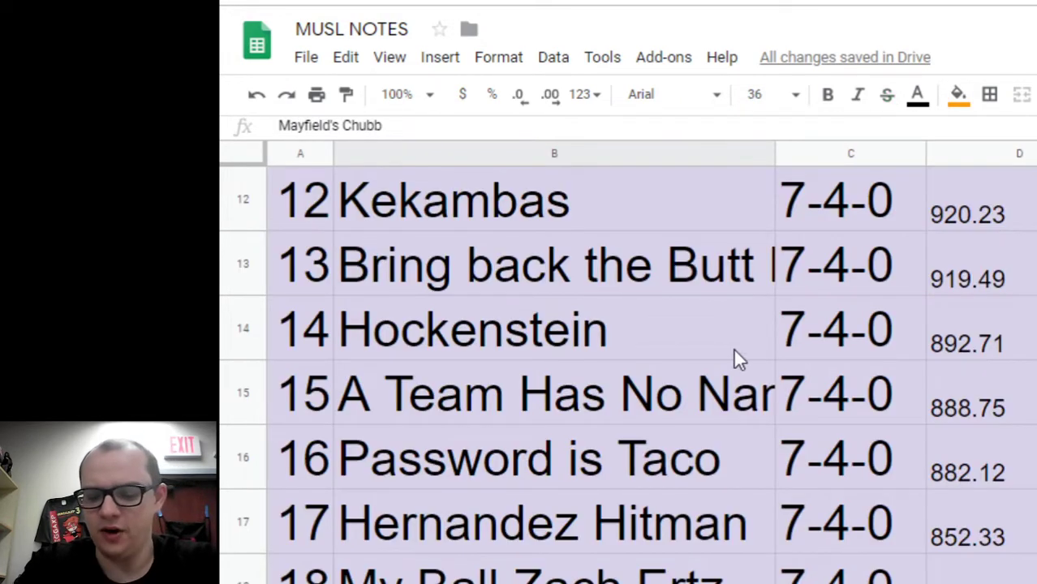
pyautogui.press('Up')
pyautogui.press('Up')
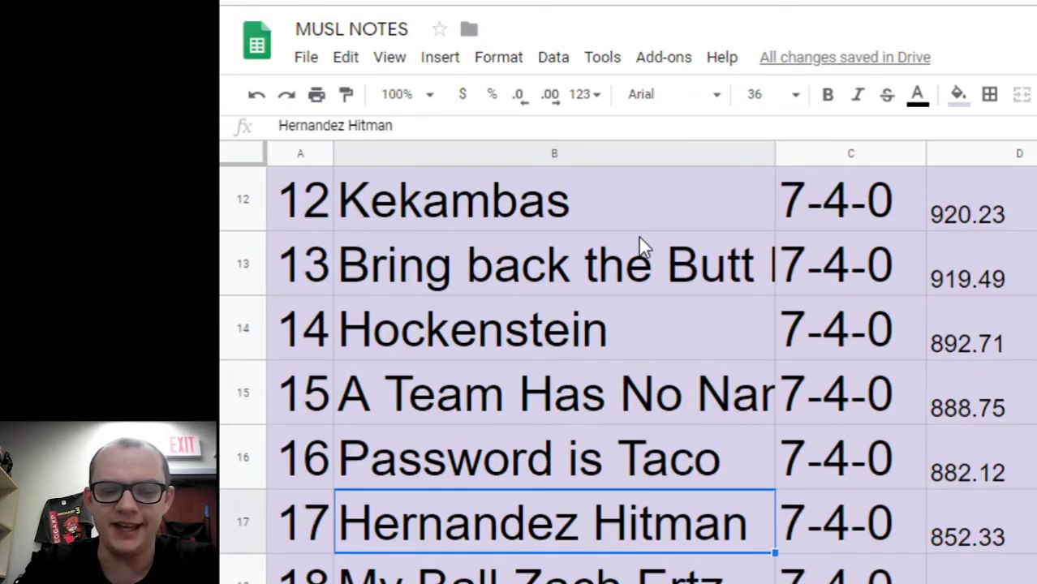
pyautogui.press('Down')
pyautogui.press('Down')
pyautogui.press('Down')
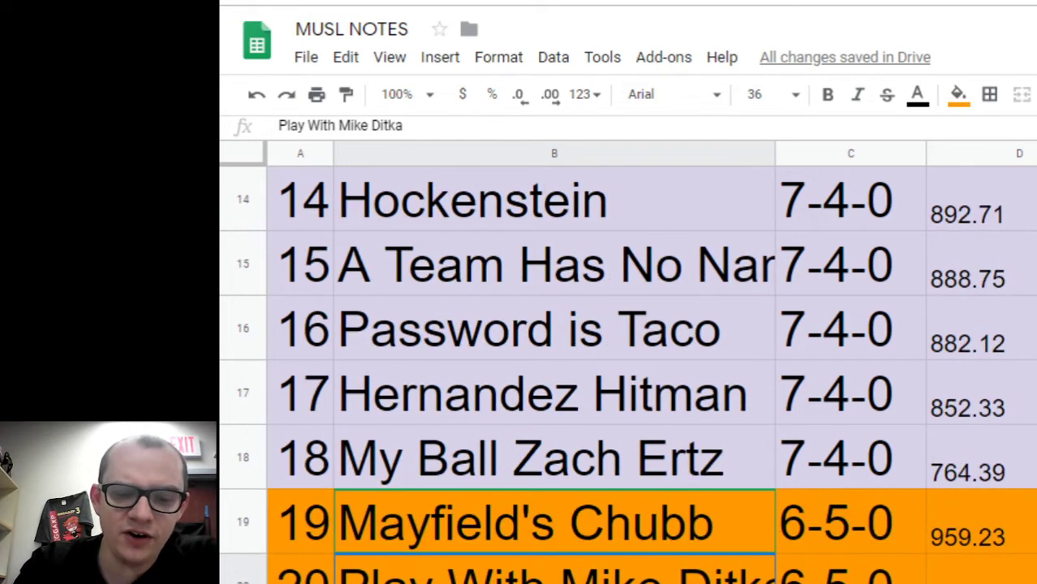
# Step: Examine the points total of Mayfield's Chubb and compare it with the 7-4-0 teams ranked above
pyautogui.click(990, 539)
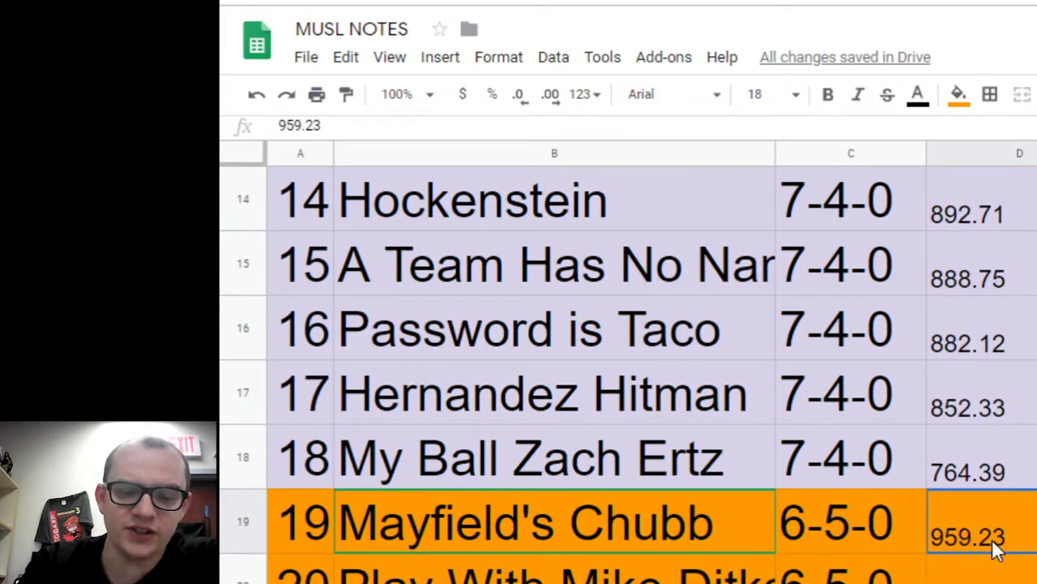
pyautogui.click(562, 527)
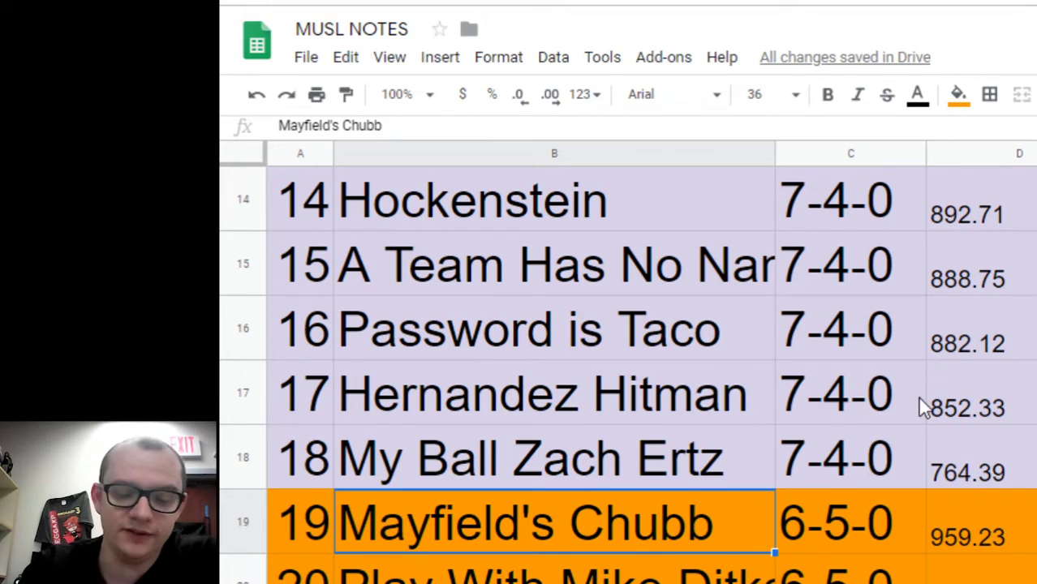
pyautogui.scroll(1, 815, 486)
pyautogui.scroll(-1, 898, 454)
pyautogui.scroll(1, 848, 519)
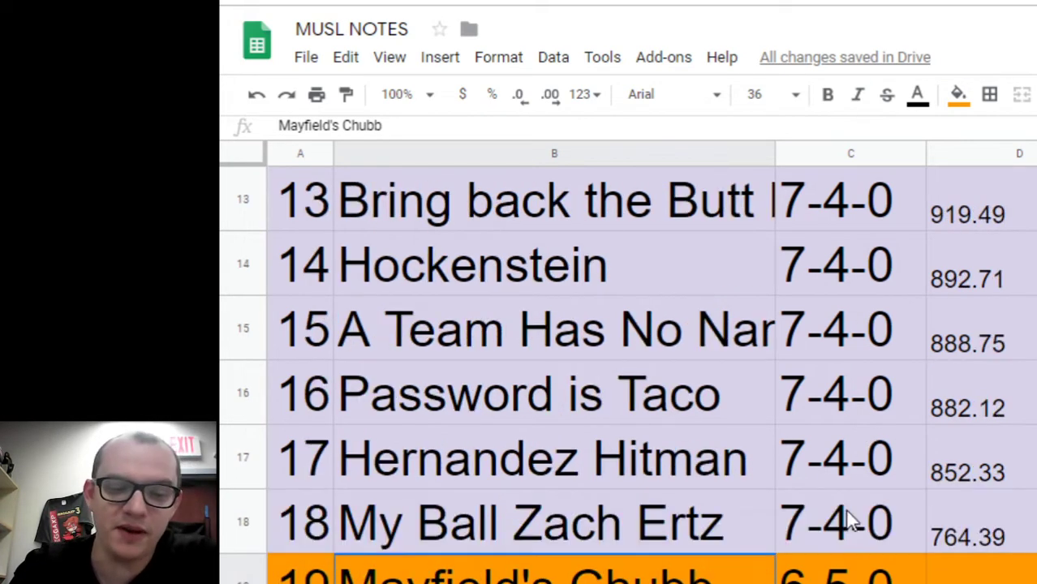
pyautogui.scroll(-1, 848, 521)
# Step: Compare the points total of Play With Mike Ditka with those of Mayfield's Chubb and the team at rank 21
pyautogui.click(568, 578)
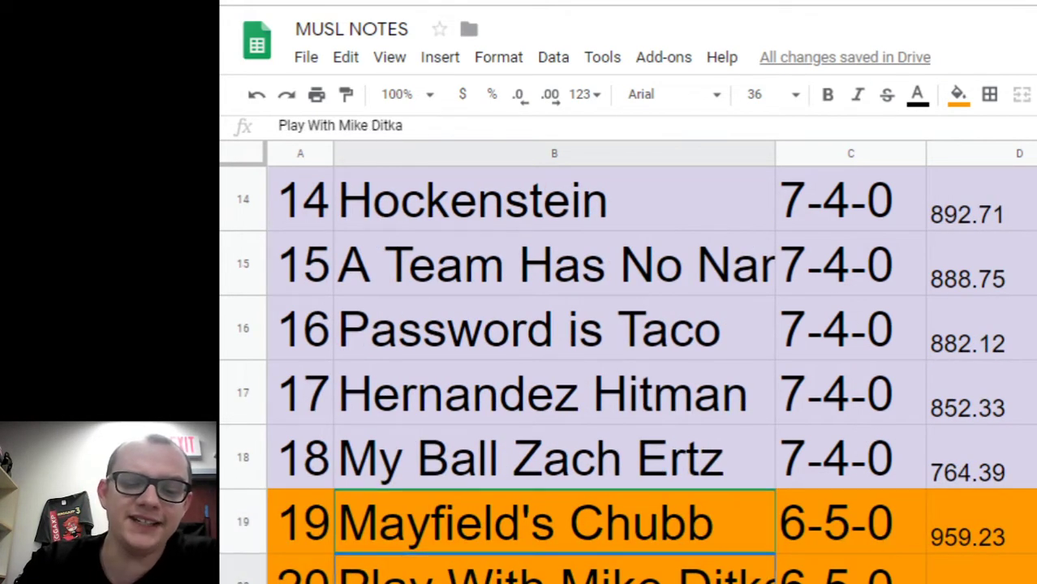
pyautogui.click(981, 572)
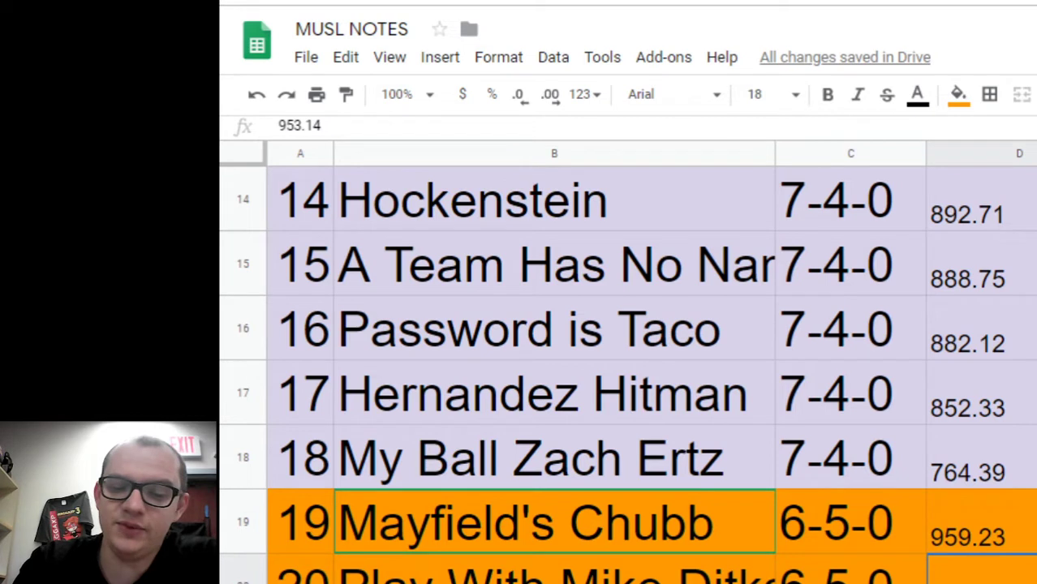
pyautogui.click(960, 539)
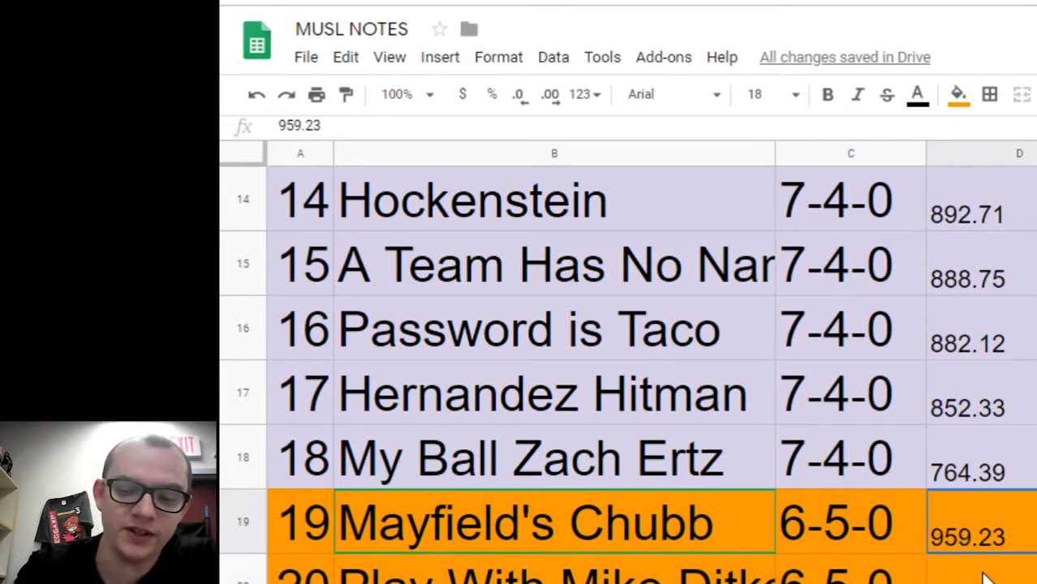
pyautogui.press('Down')
pyautogui.press('Down')
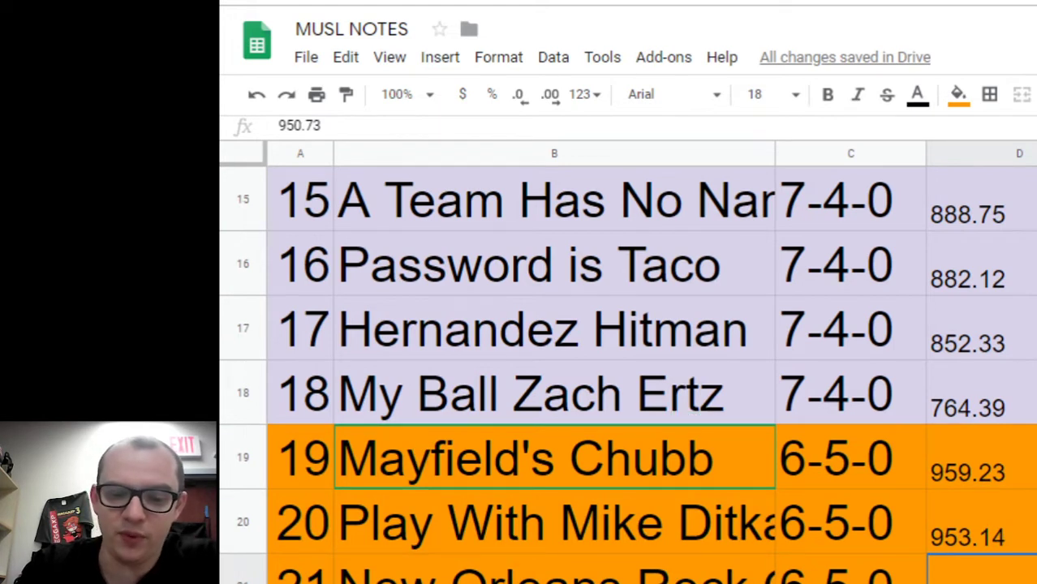
pyautogui.click(953, 538)
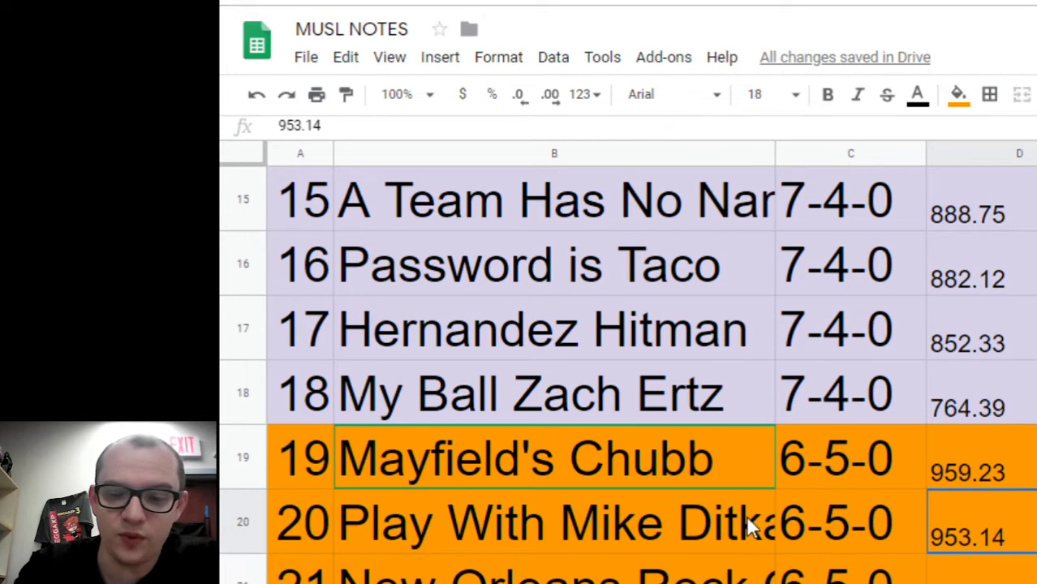
# Step: Move on from Play With Mike Ditka to New Orleans Rock Chucks and examine that team's points total
pyautogui.press('Down')
pyautogui.click(555, 535)
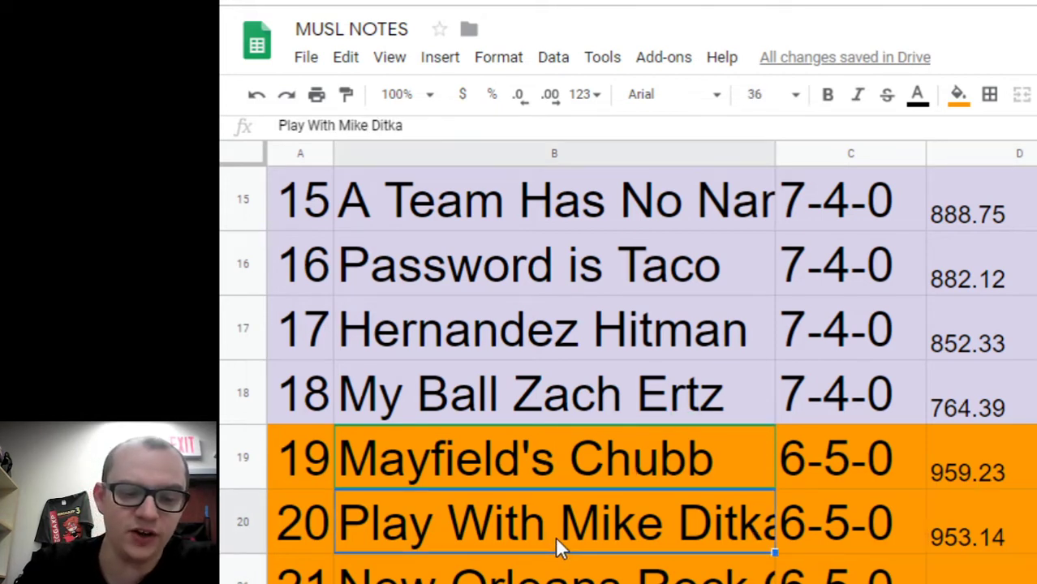
pyautogui.click(572, 570)
pyautogui.press('Down')
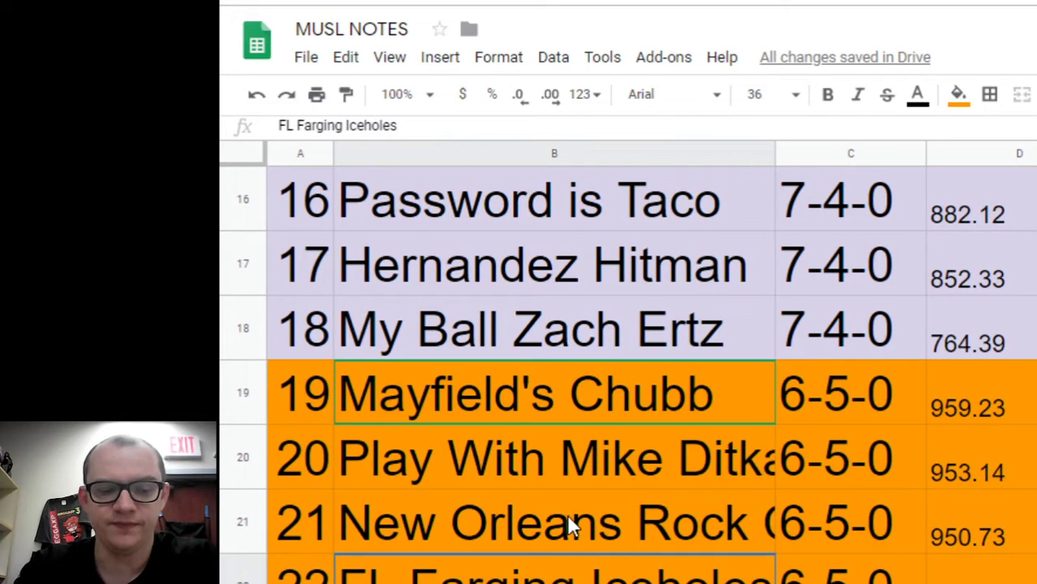
pyautogui.click(567, 514)
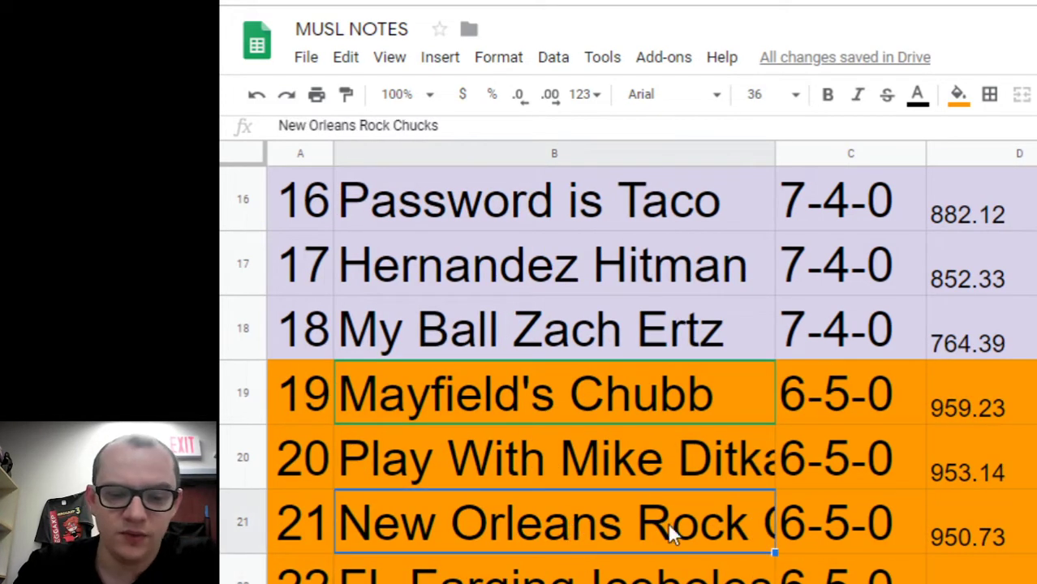
pyautogui.click(956, 558)
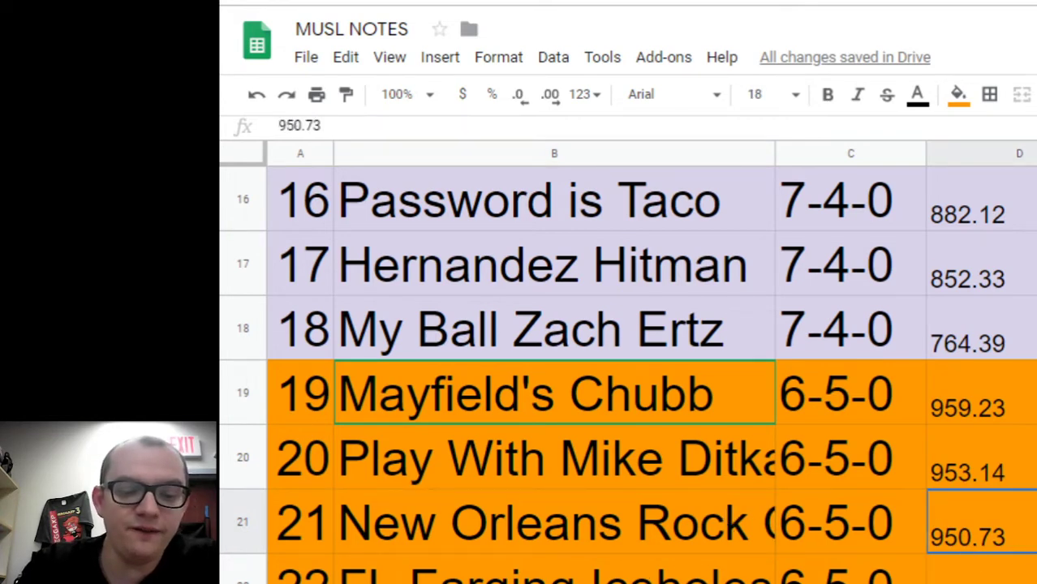
# Step: Bring the rank 22 row into view and select the FL Farging Iceholes team name
pyautogui.click(704, 568)
pyautogui.press('Down')
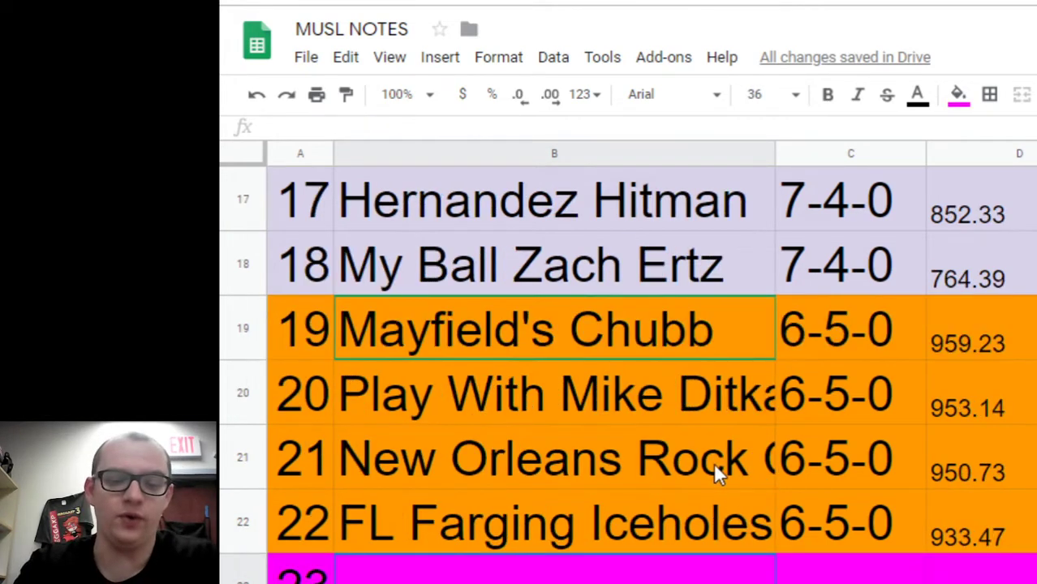
pyautogui.click(621, 529)
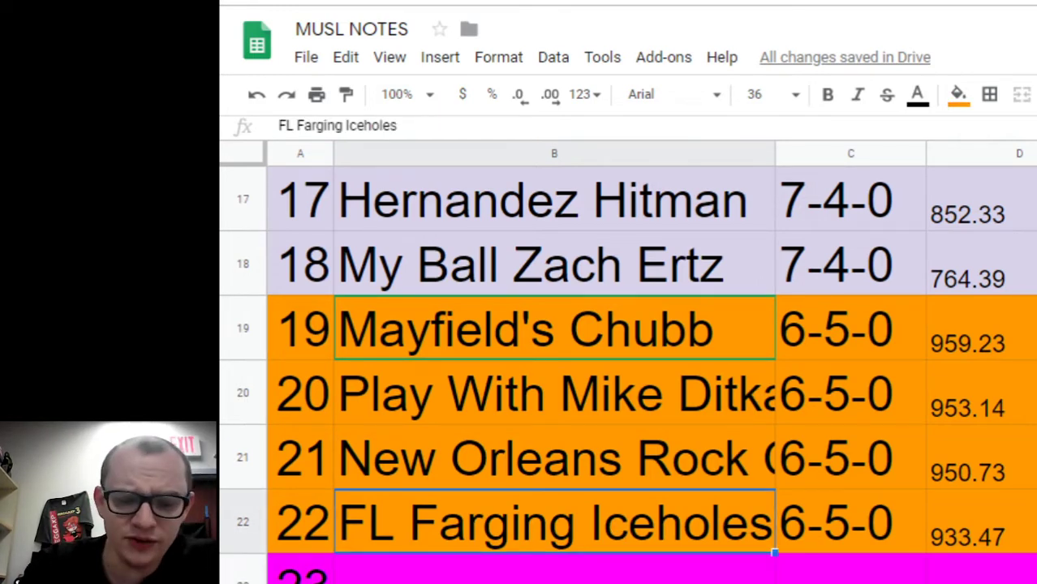
# Step: Switch to the small-print standings sheet and look through the points totals of the 6-5-0 and 5-6-0 teams
pyautogui.hotkey('alt', 'Down')
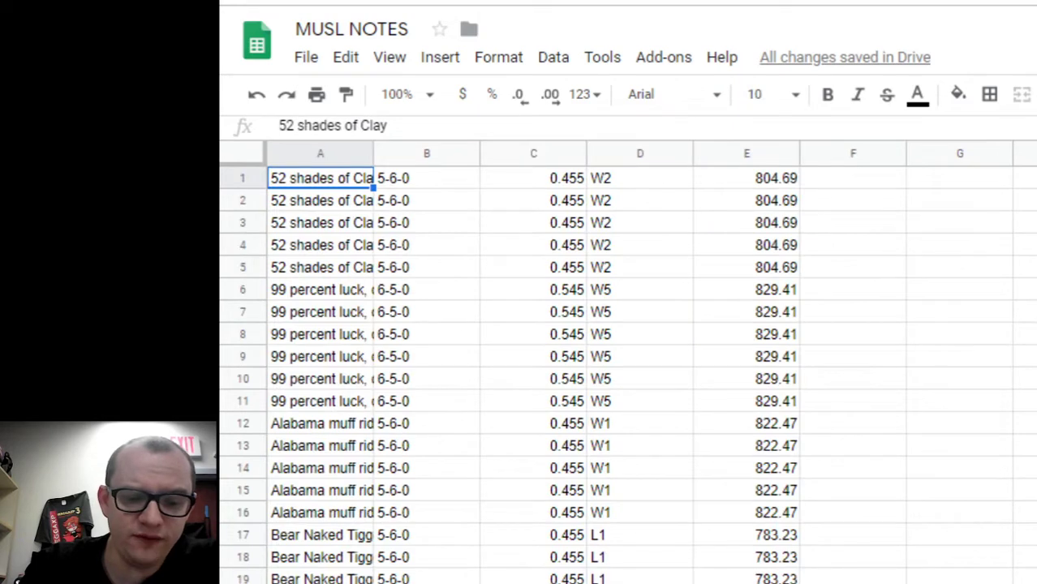
pyautogui.hotkey('alt', 'Up')
pyautogui.scroll(3, 834, 478)
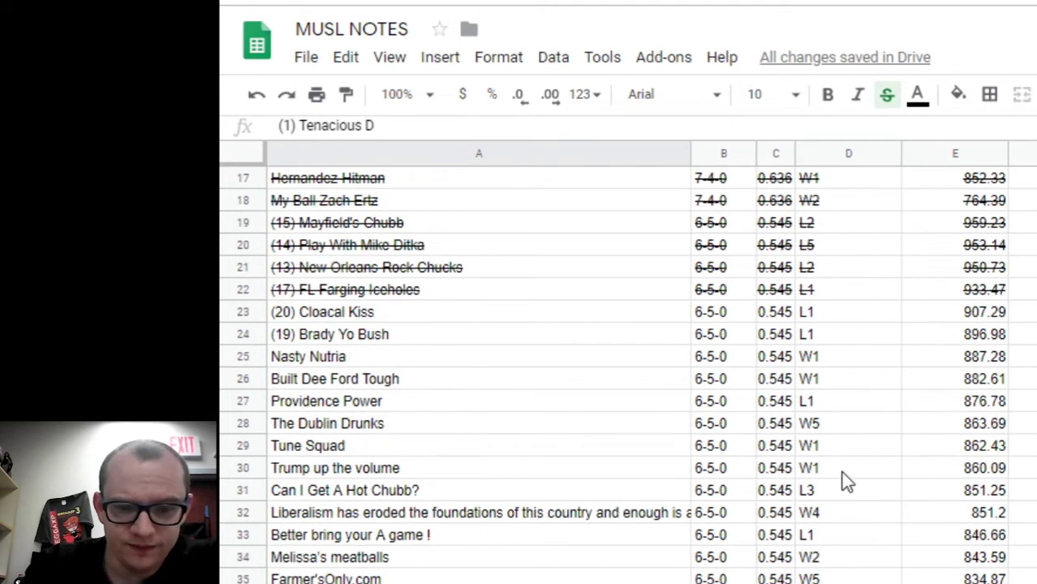
pyautogui.scroll(1, 844, 484)
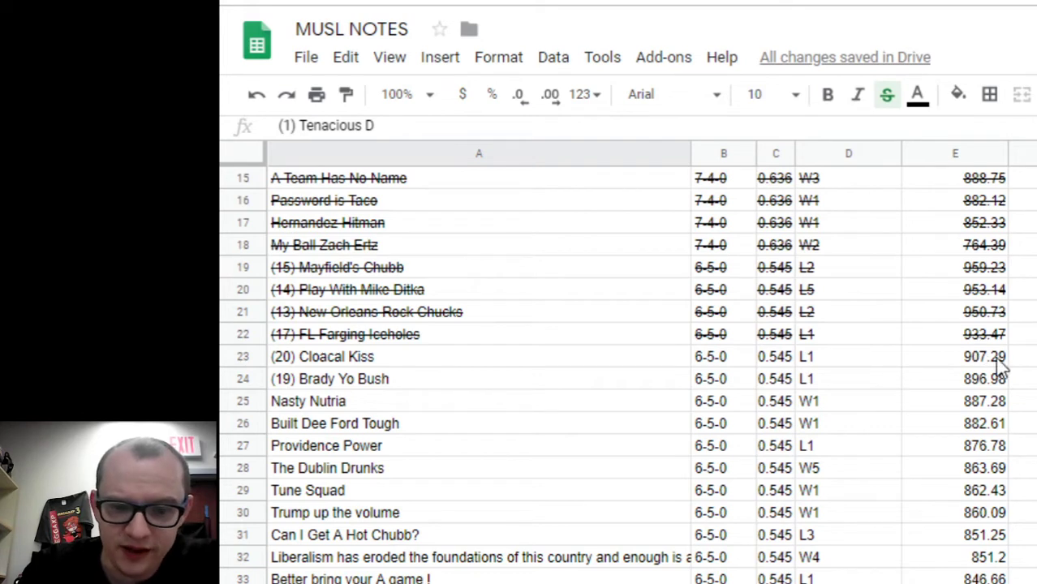
pyautogui.scroll(-5, 1006, 377)
pyautogui.scroll(-10, 1006, 376)
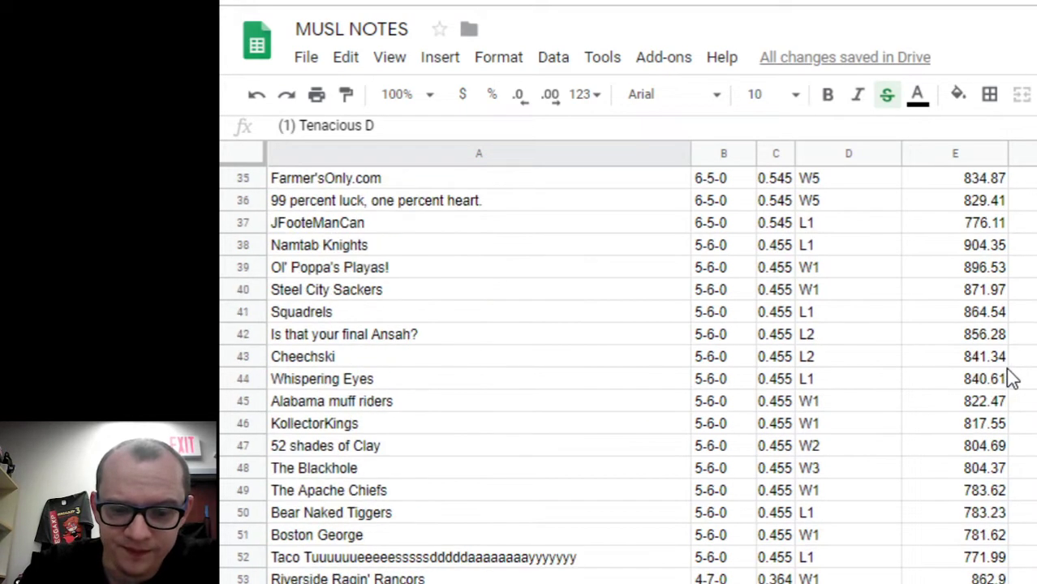
pyautogui.scroll(2, 1010, 369)
pyautogui.scroll(7, 1012, 370)
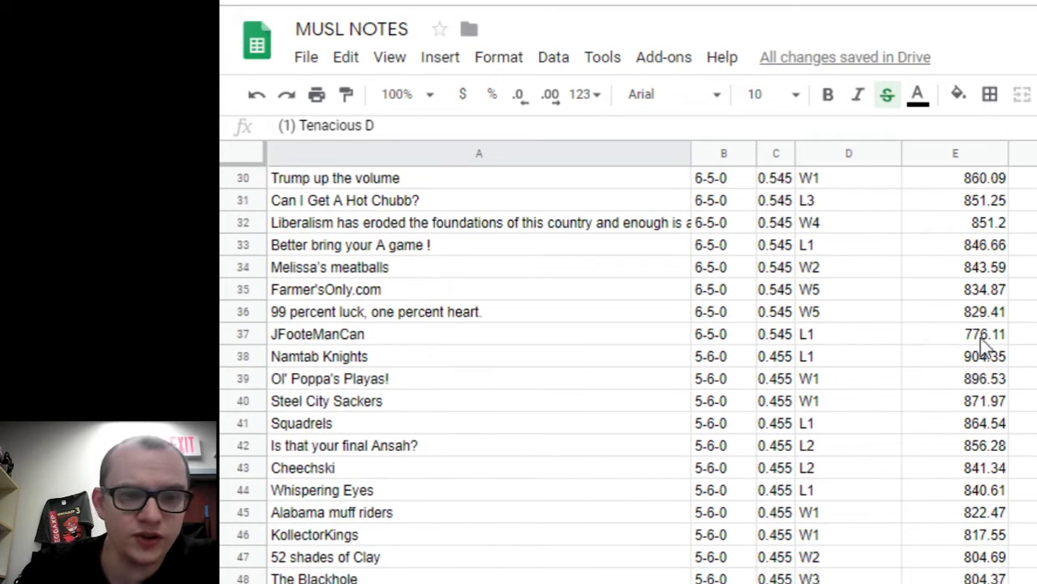
# Step: Check the league's conference franchise list, then return to the large-print ranking sheet and select the points total of FL Farging Iceholes
pyautogui.hotkey('ctrl', 'Tab')
pyautogui.hotkey('ctrl', 'Tab')
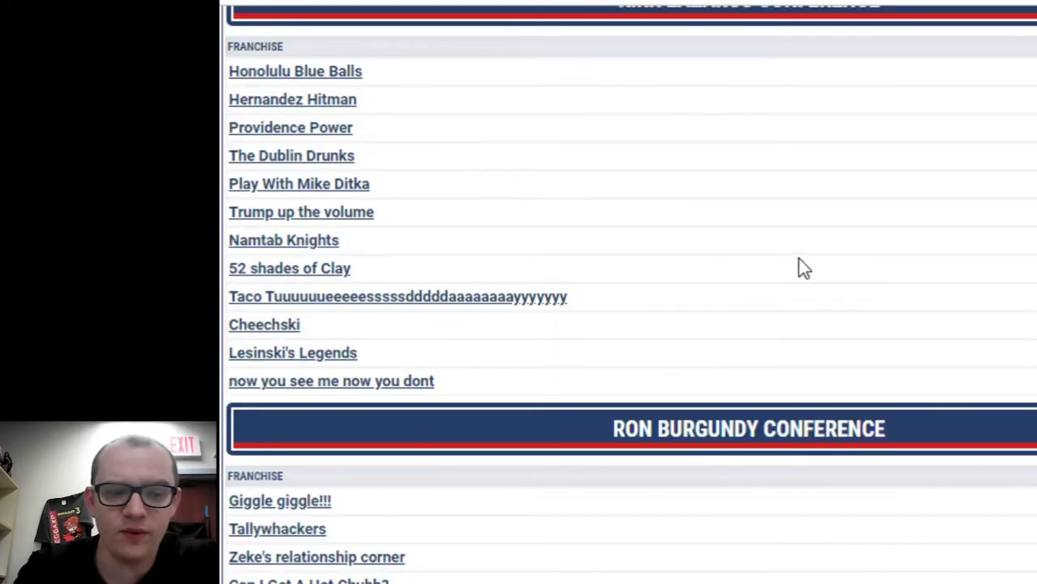
pyautogui.hotkey('ctrl', 'Tab')
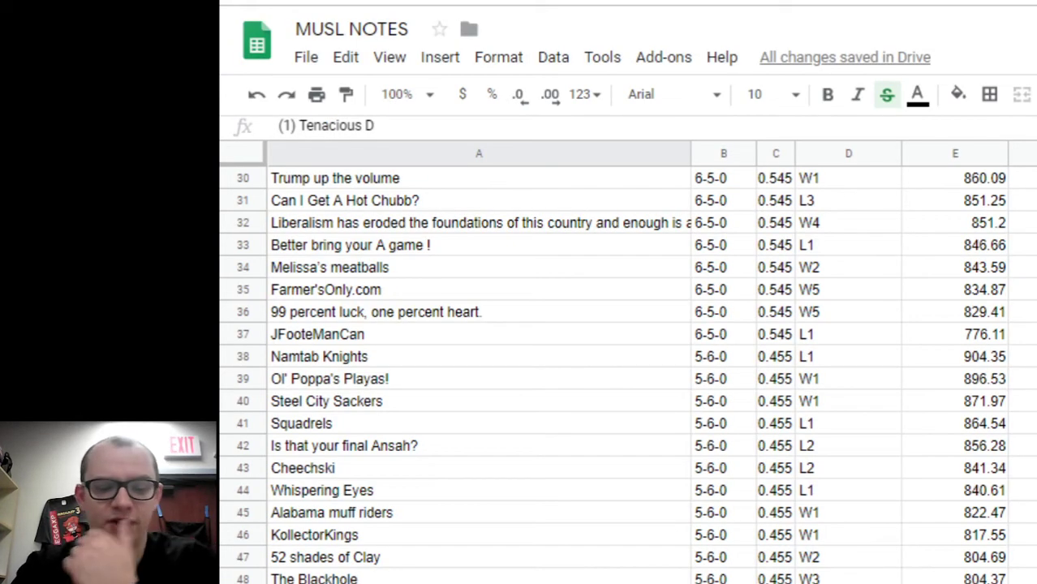
pyautogui.hotkey('ctrl', 'Tab')
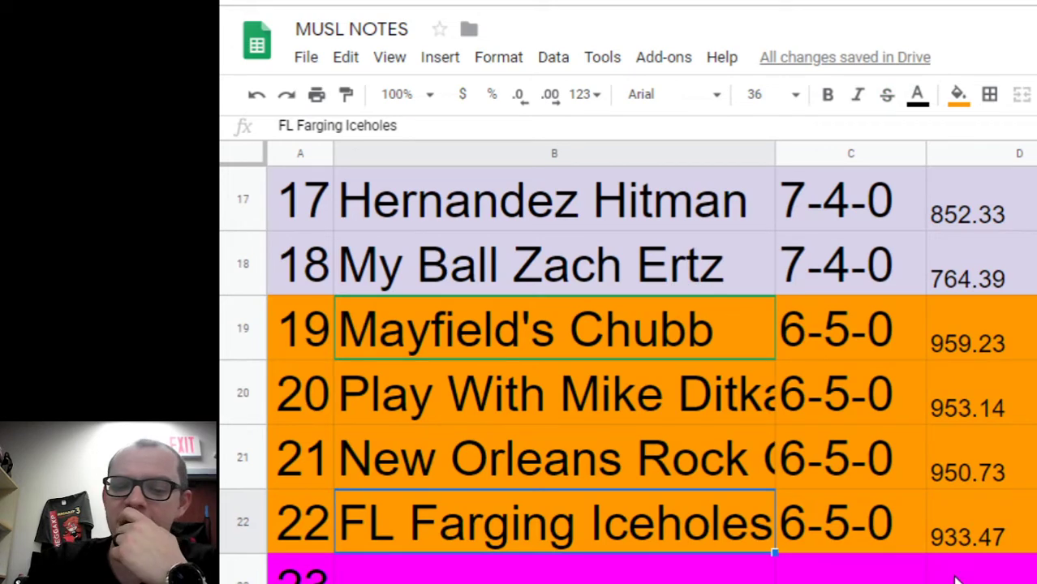
pyautogui.click(985, 521)
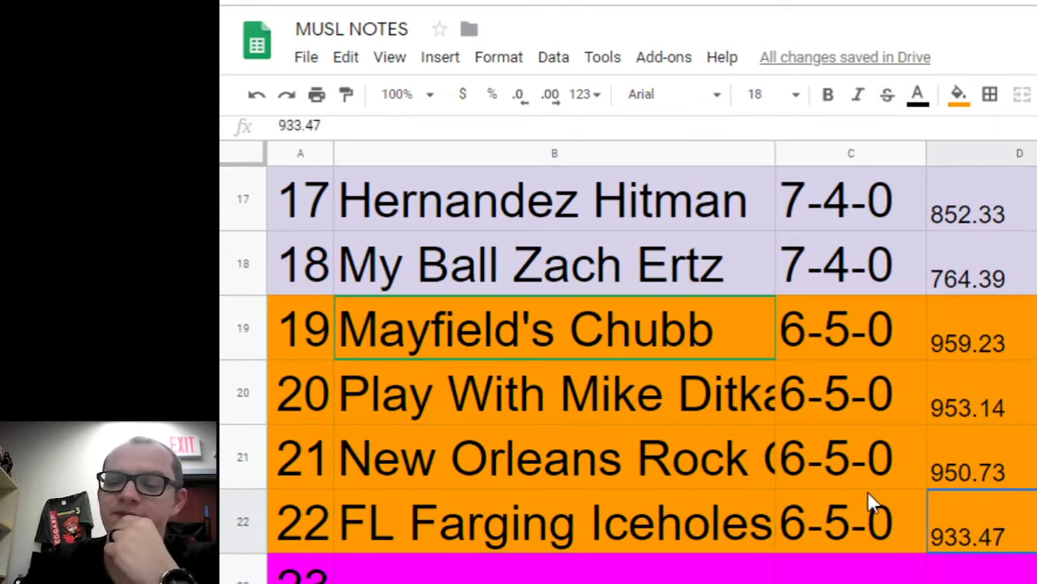
# Step: Compare the points total of FL Farging Iceholes with the teams ranked 17 to 21
pyautogui.scroll(1, 876, 460)
pyautogui.scroll(-3, 879, 451)
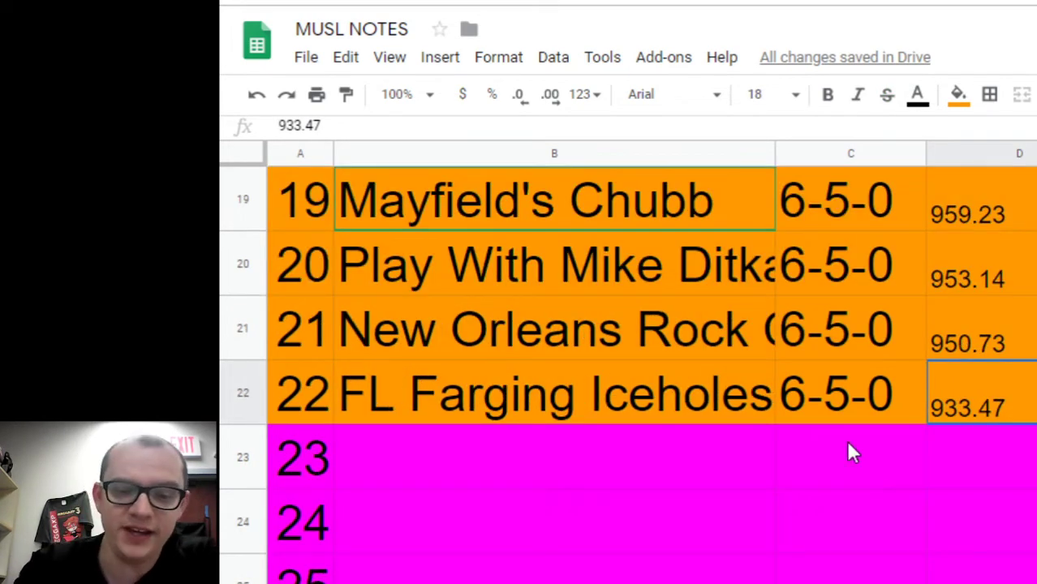
pyautogui.scroll(1, 849, 449)
pyautogui.scroll(1, 976, 434)
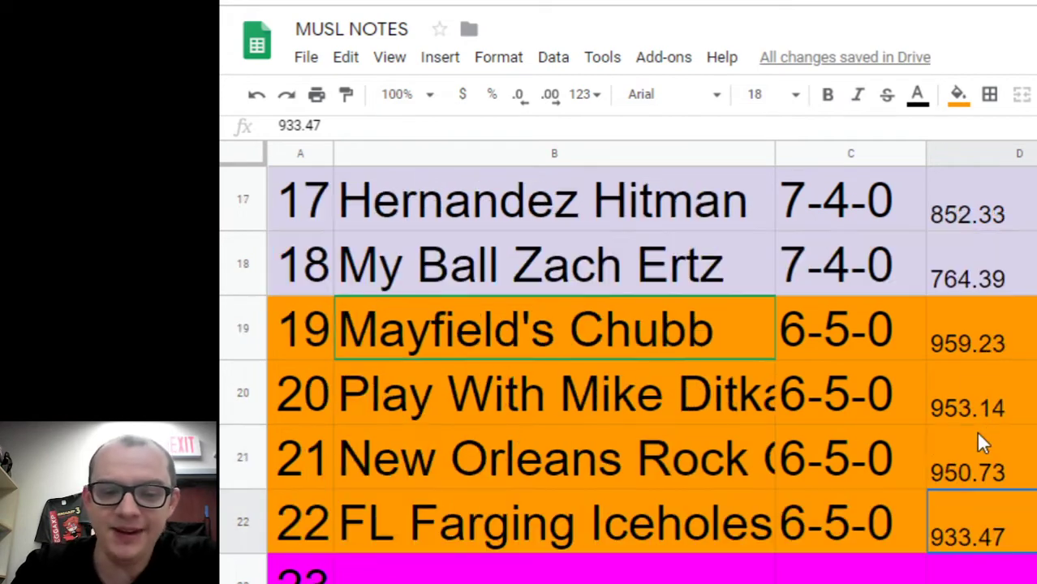
pyautogui.scroll(1, 985, 438)
pyautogui.scroll(-4, 961, 536)
pyautogui.scroll(1, 937, 475)
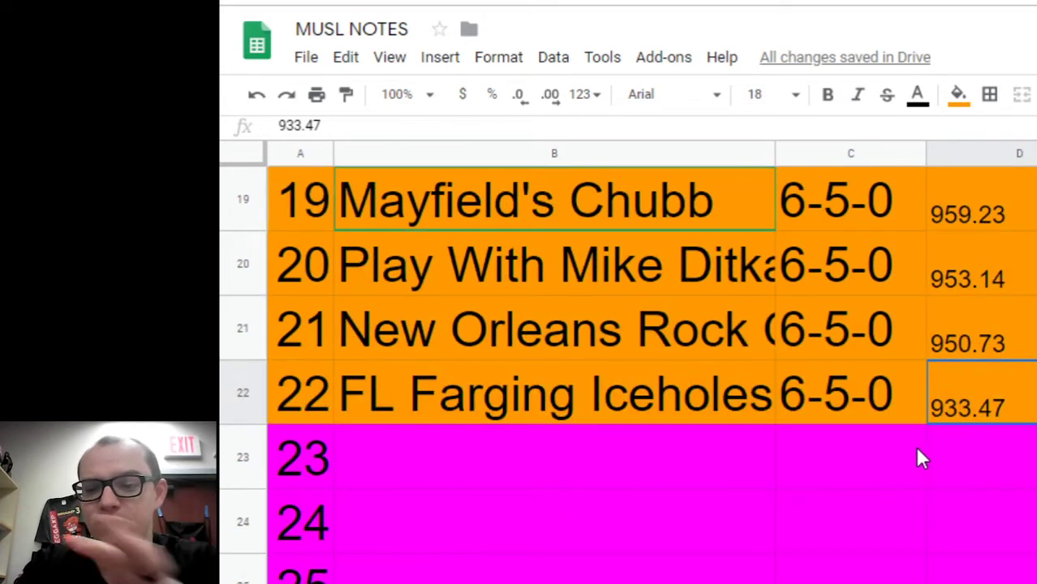
# Step: Go back up the ranking from rank 18 to Tenacious D, comparing each team's points total with that of FL Farging Iceholes
pyautogui.scroll(4, 962, 381)
pyautogui.scroll(-1, 972, 377)
pyautogui.scroll(3, 944, 409)
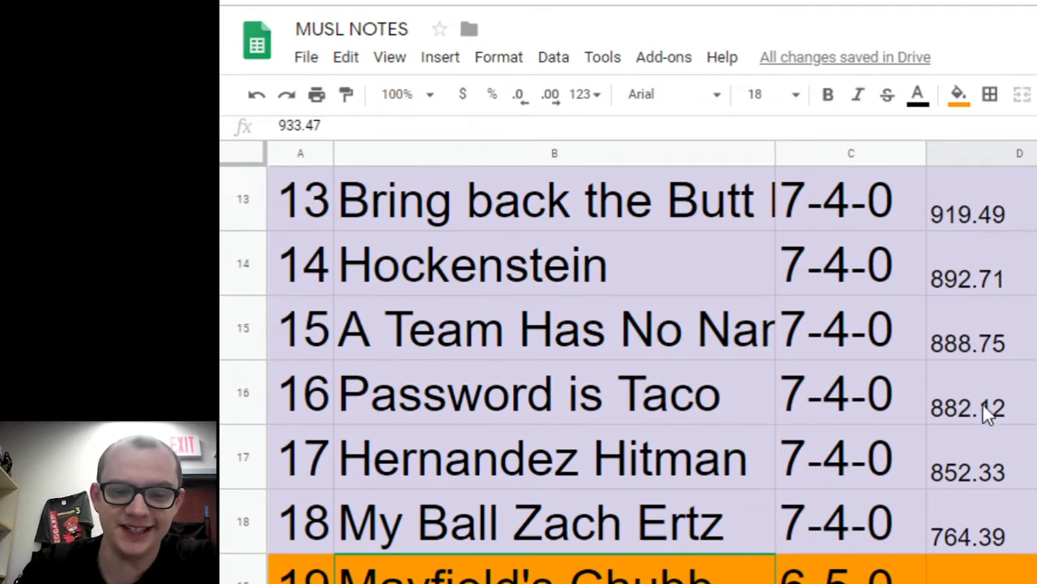
pyautogui.scroll(1, 991, 345)
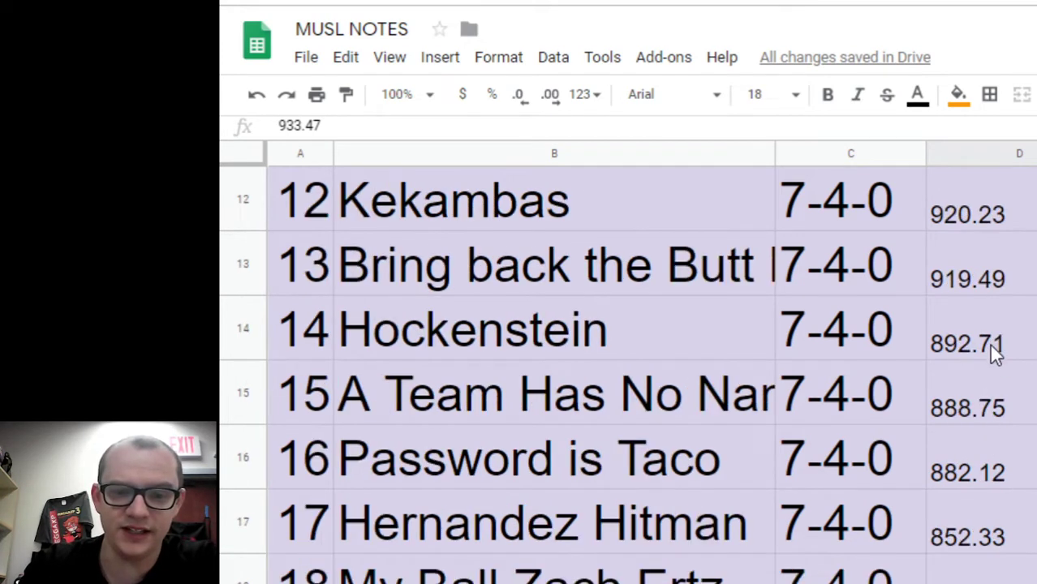
pyautogui.scroll(1, 981, 310)
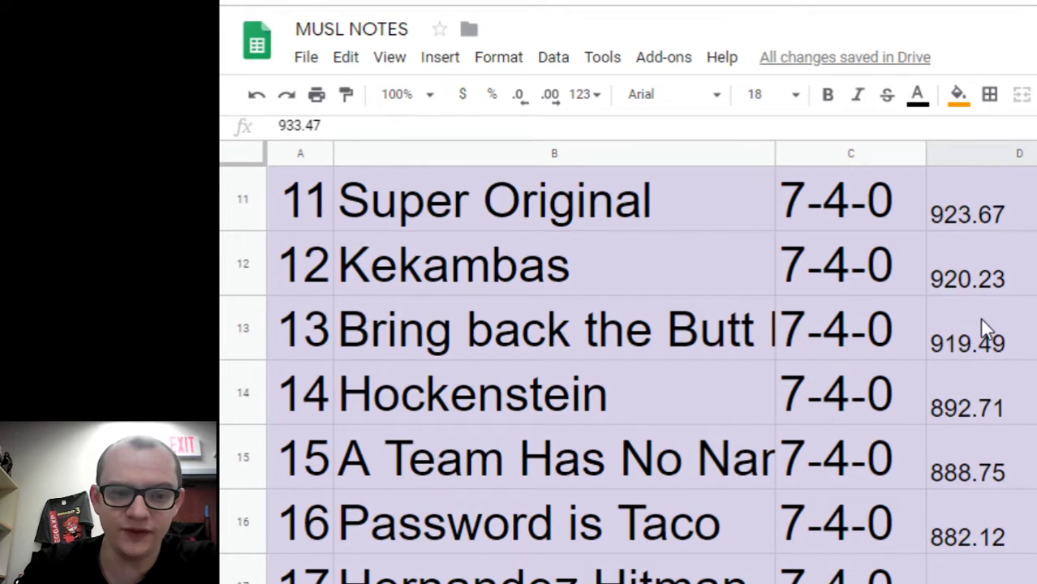
pyautogui.scroll(1, 980, 328)
pyautogui.scroll(1, 998, 308)
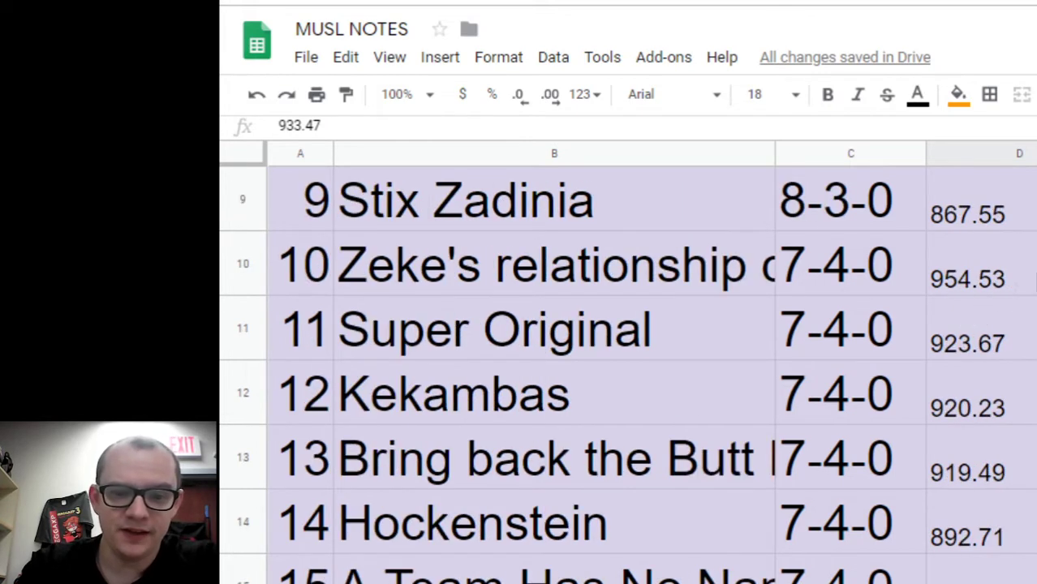
pyautogui.scroll(2, 1011, 296)
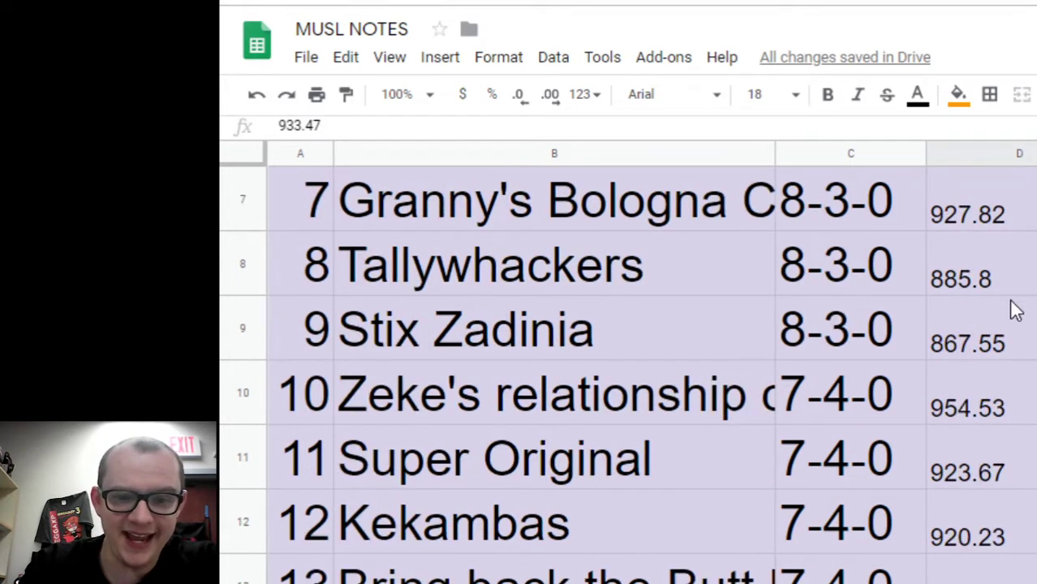
pyautogui.scroll(1, 1012, 309)
pyautogui.scroll(2, 1014, 319)
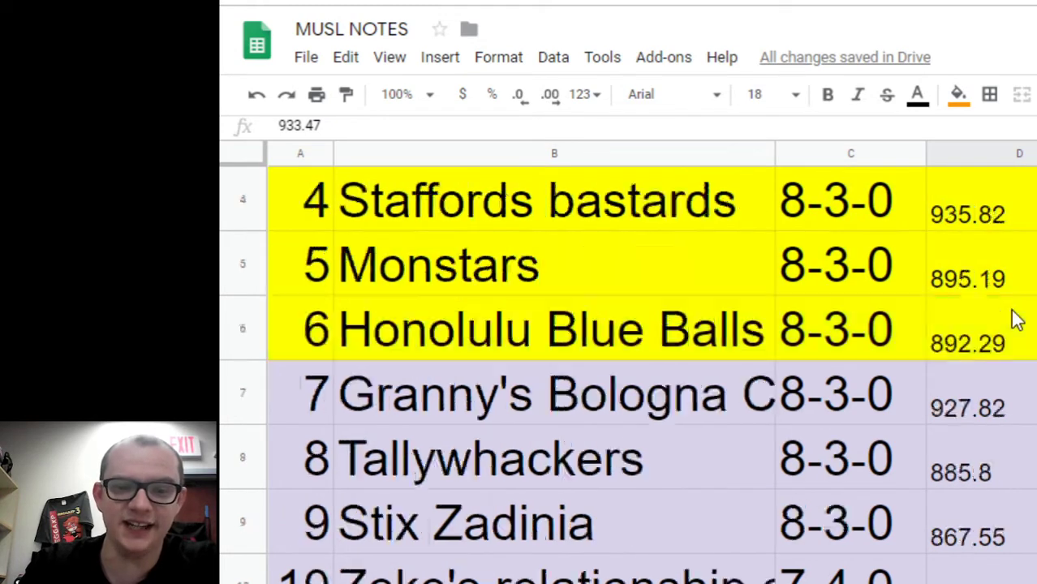
pyautogui.scroll(1, 1015, 319)
pyautogui.scroll(2, 1016, 319)
pyautogui.scroll(-1, 1019, 312)
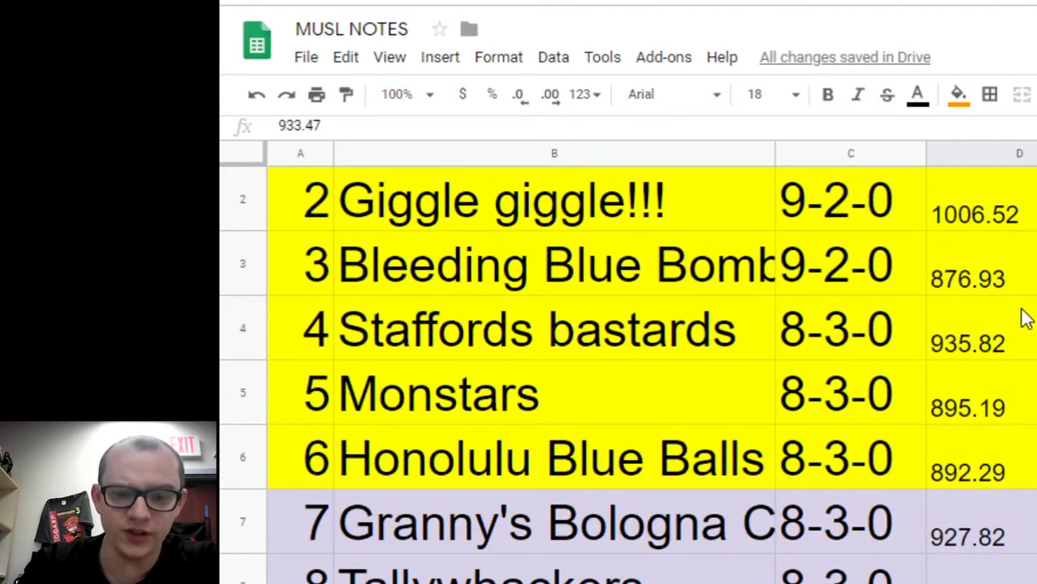
pyautogui.scroll(1, 1014, 341)
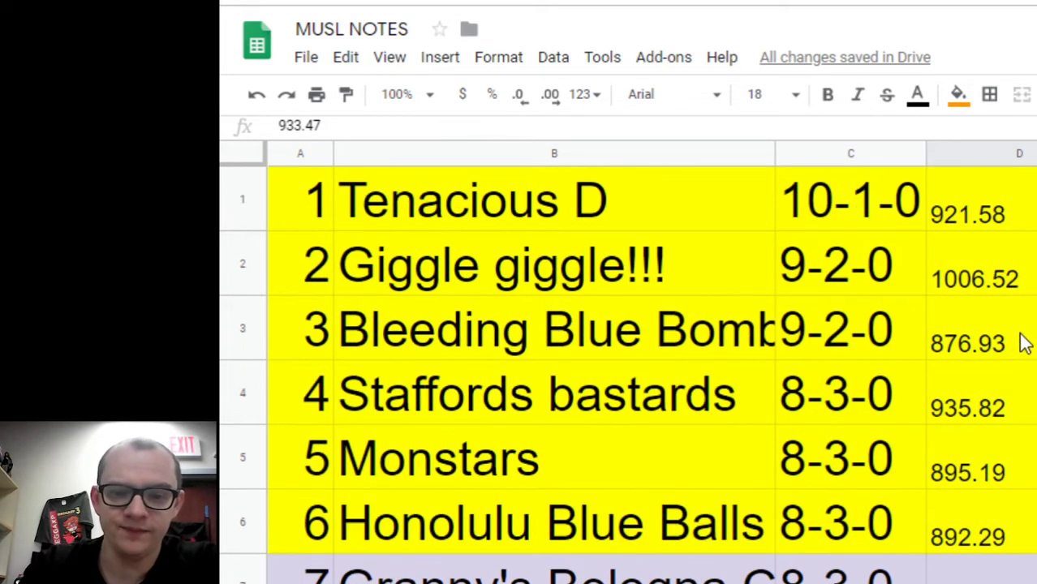
# Step: Return to the orange 6-5-0 group and select the points totals of ranks 19 to 22
pyautogui.scroll(-13, 1027, 337)
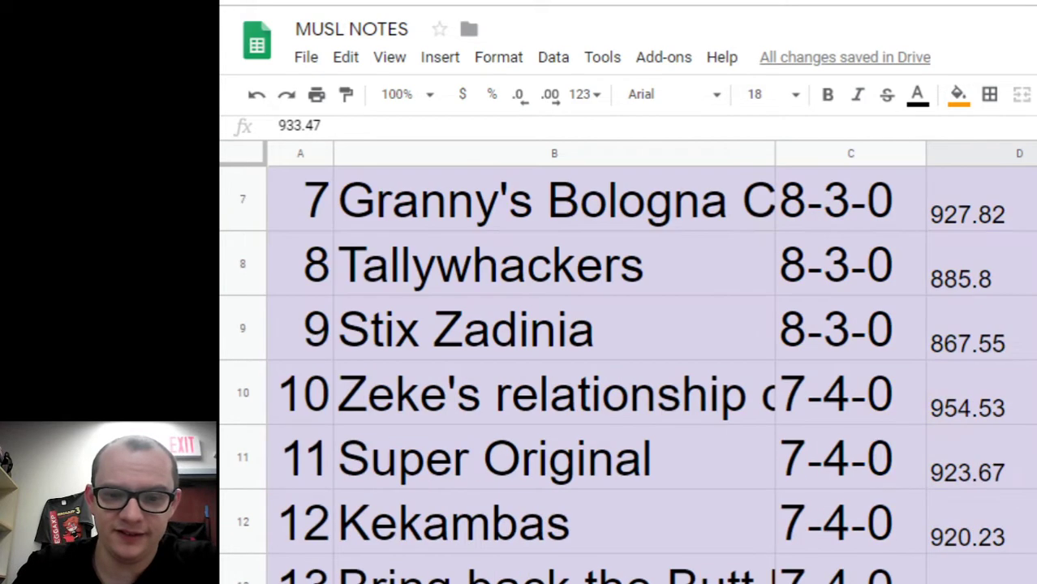
pyautogui.scroll(-5, 1029, 361)
pyautogui.scroll(1, 1034, 382)
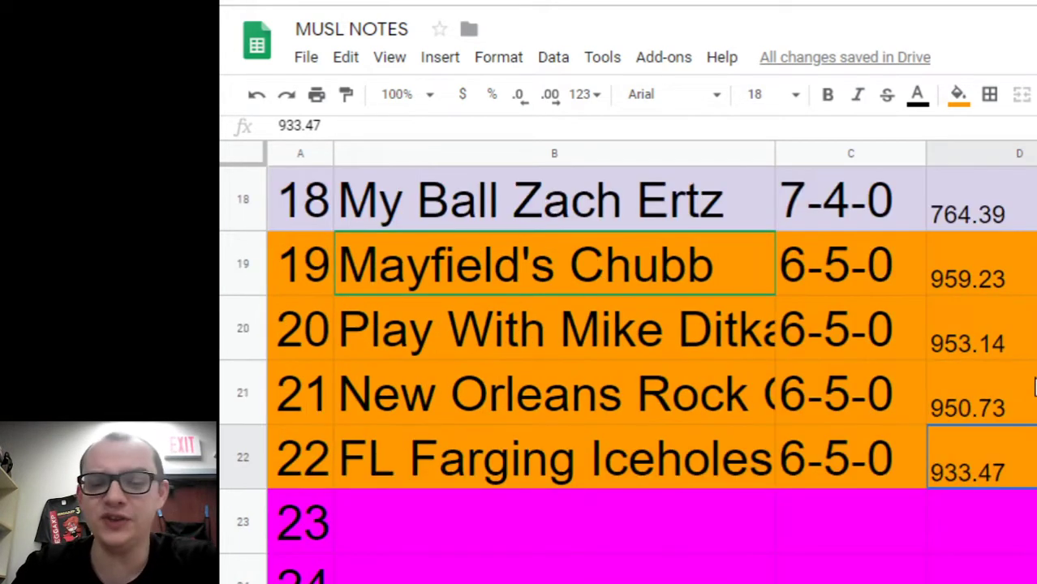
pyautogui.moveTo(934, 263); pyautogui.dragTo(950, 453)
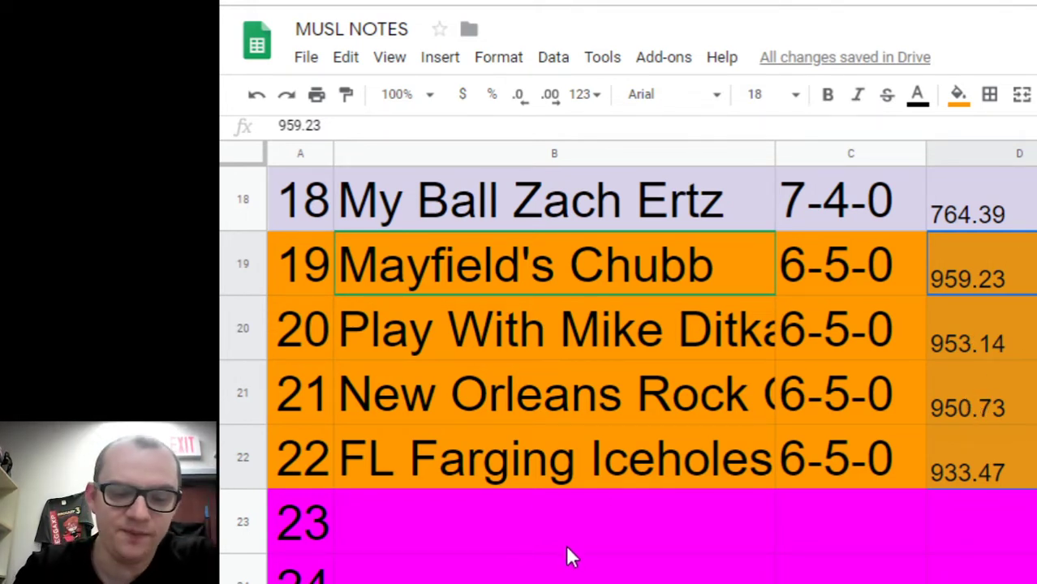
# Step: Select the empty team cell at rank 23, then check the points total of My Ball Zach Ertz at rank 18
pyautogui.click(459, 532)
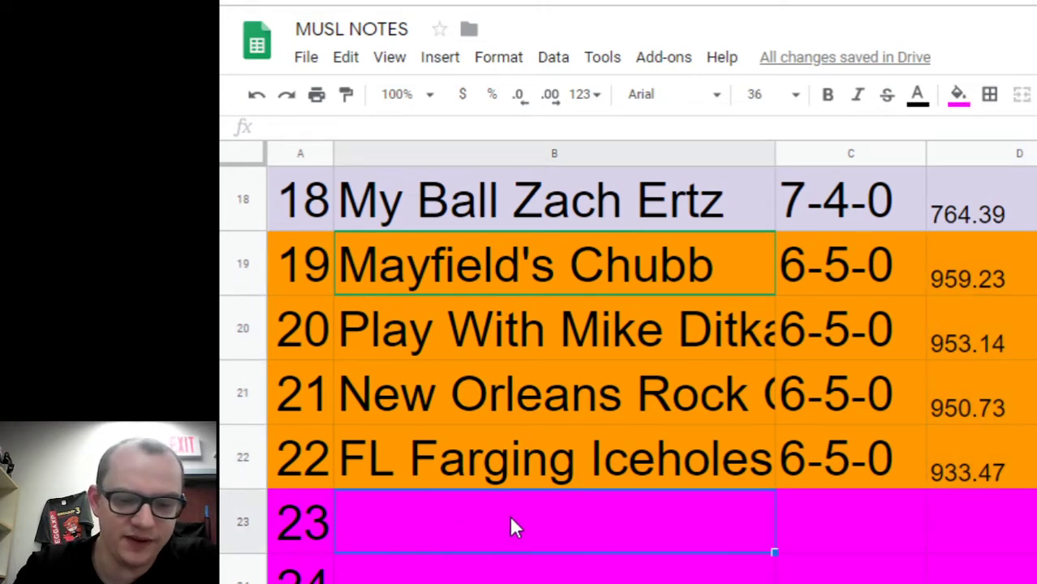
pyautogui.scroll(1, 513, 527)
pyautogui.scroll(2, 523, 520)
pyautogui.click(1011, 411)
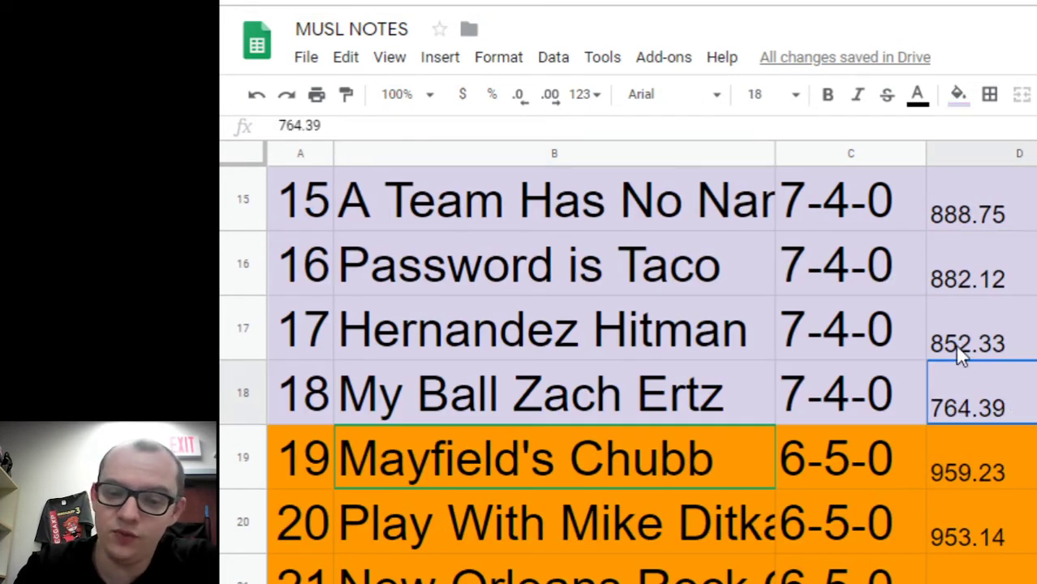
pyautogui.scroll(-1, 969, 373)
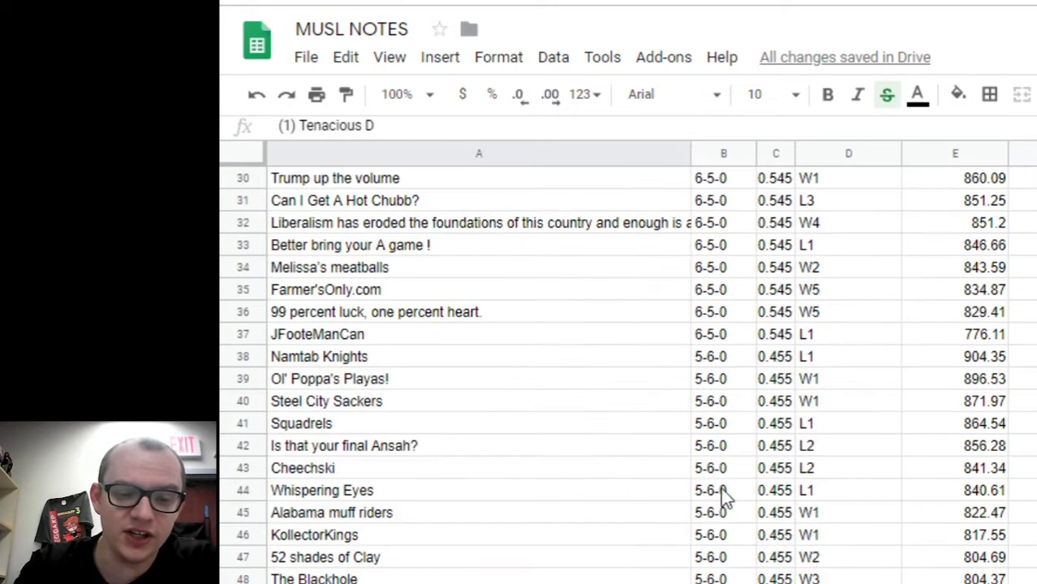
# Step: In the small-print standings, check points totals from the 5-6-0 teams down to the 4-7-0 teams and select the ThisIsMyYear row
pyautogui.click(979, 495)
pyautogui.scroll(-1, 980, 497)
pyautogui.click(984, 495)
pyautogui.scroll(-2, 984, 495)
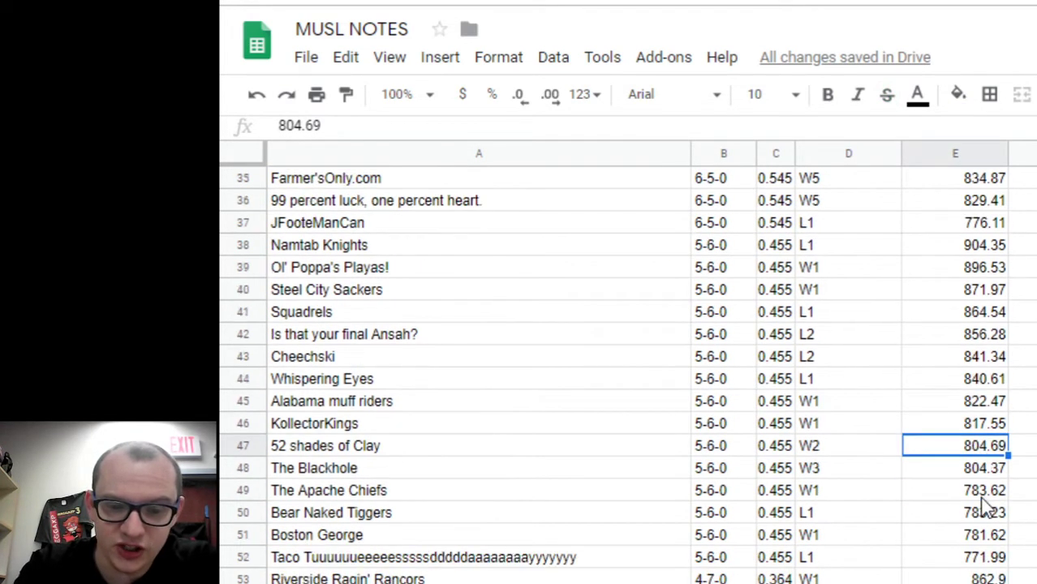
pyautogui.click(990, 495)
pyautogui.scroll(-1, 990, 495)
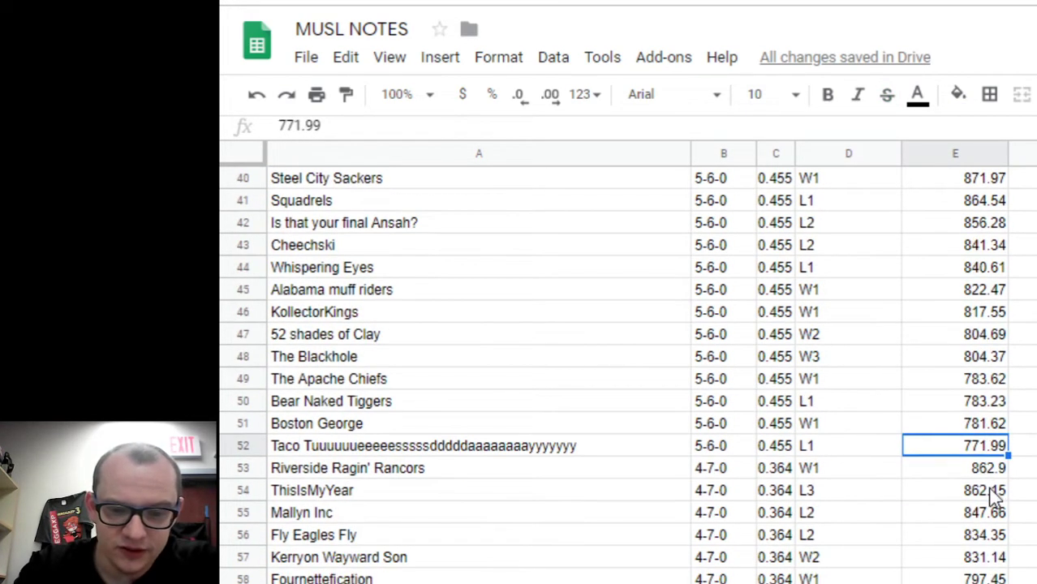
pyautogui.click(990, 493)
pyautogui.moveTo(430, 501); pyautogui.dragTo(990, 499)
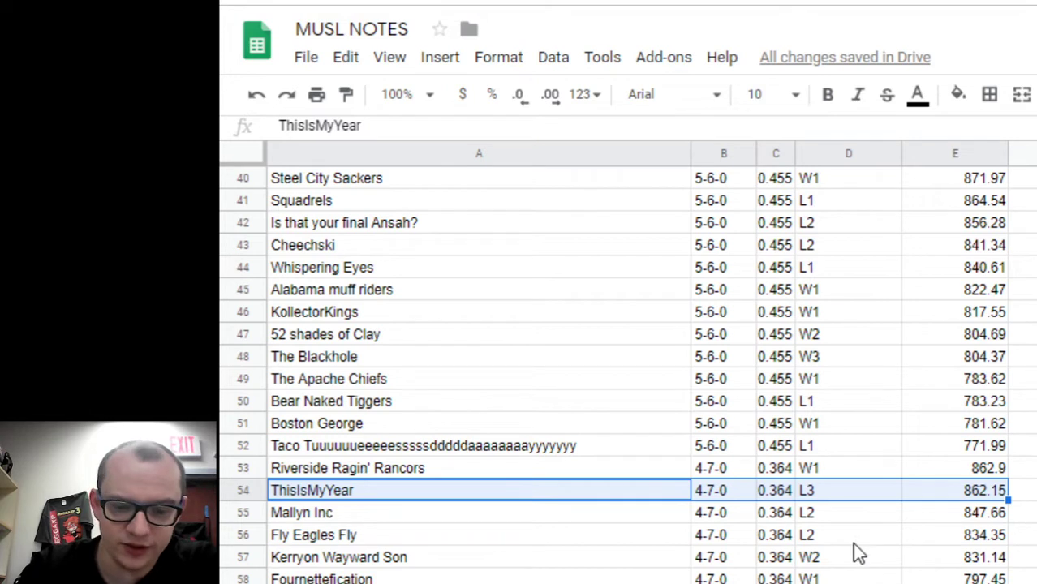
# Step: Continue down the small-print standings, selecting the now you see me now you dont row and the points total of the 2-9-0 True Blue team
pyautogui.scroll(-2, 859, 542)
pyautogui.click(1022, 379)
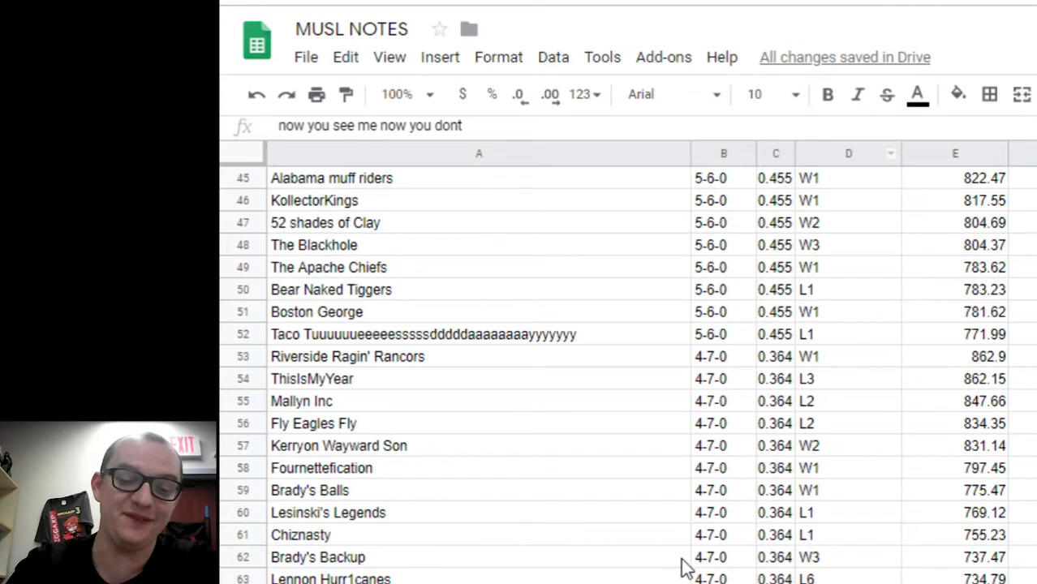
pyautogui.scroll(1, 684, 563)
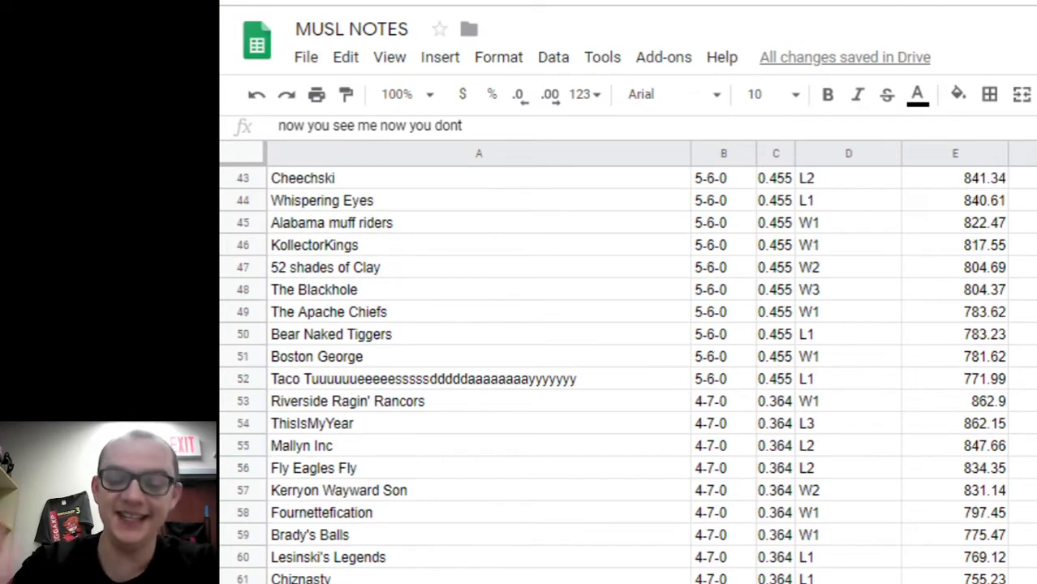
pyautogui.scroll(-2, 947, 560)
pyautogui.scroll(-1, 948, 559)
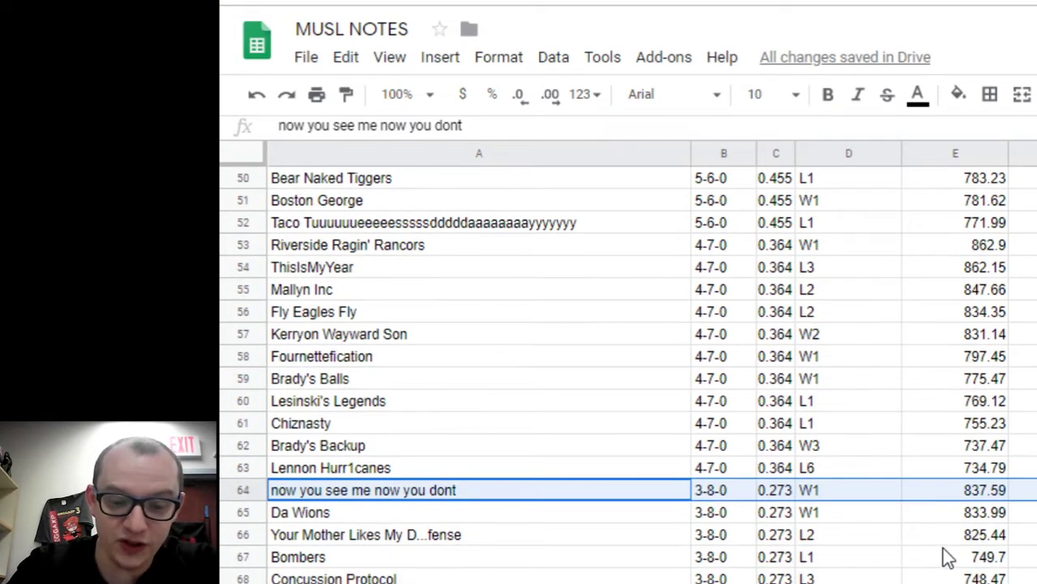
pyautogui.click(955, 581)
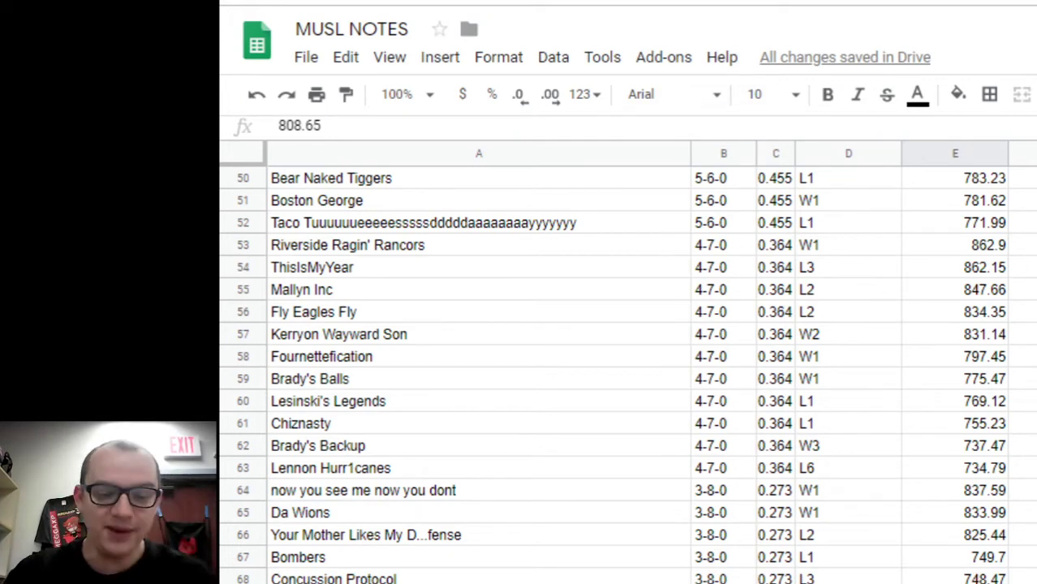
# Step: Back among the struck-through 7-4-0 teams, check My Ball Zach Ertz's record and compare its points total with Hernandez Hitman's
pyautogui.scroll(13, 838, 576)
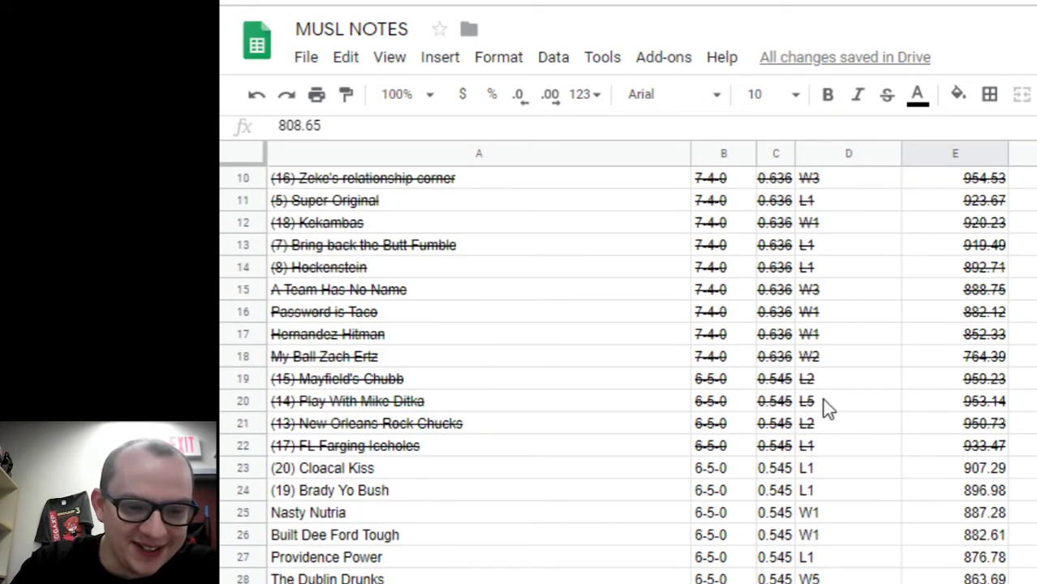
pyautogui.click(713, 357)
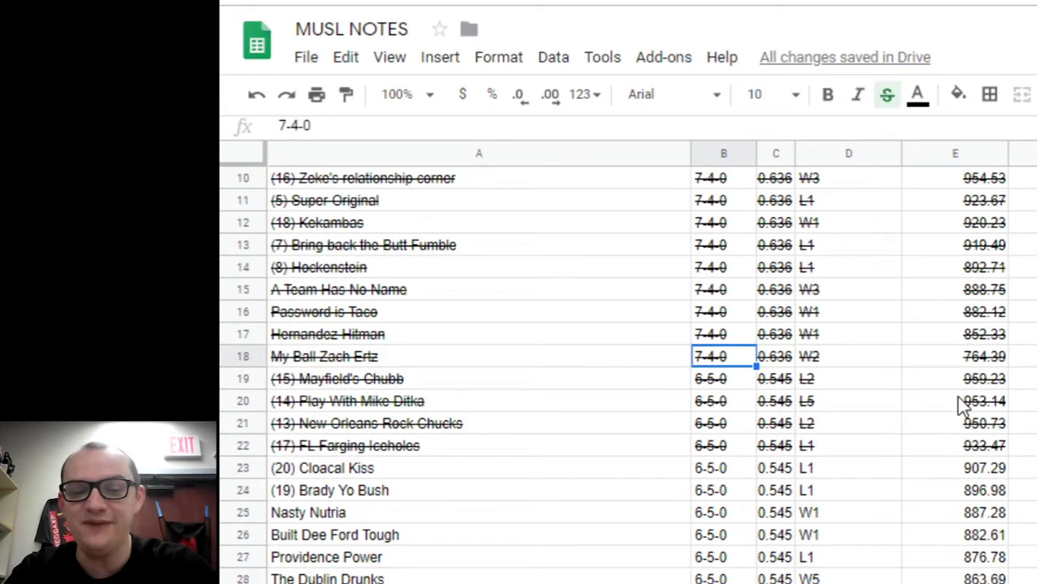
pyautogui.click(991, 335)
pyautogui.click(986, 358)
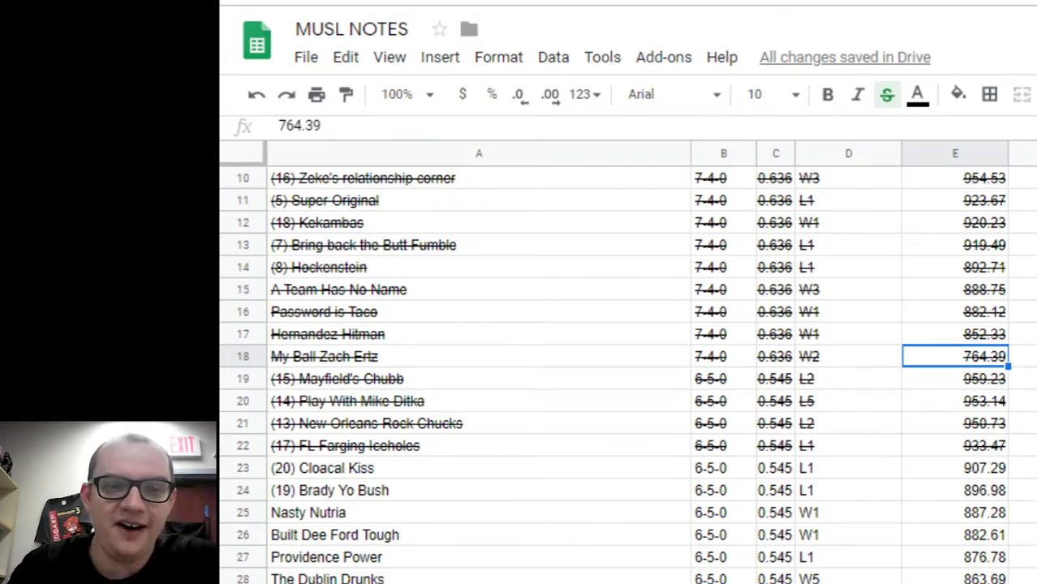
# Step: Return to the large-print ranking and go through the unfilled magenta ranks 23 to 26, selecting each rank number
pyautogui.click(795, 2)
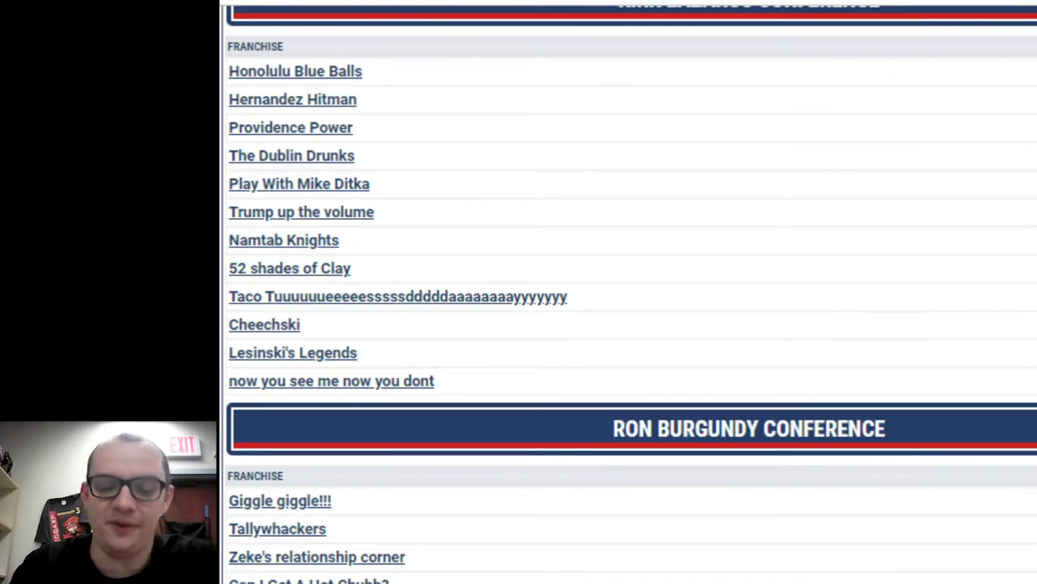
pyautogui.hotkey('ctrl', 'Tab')
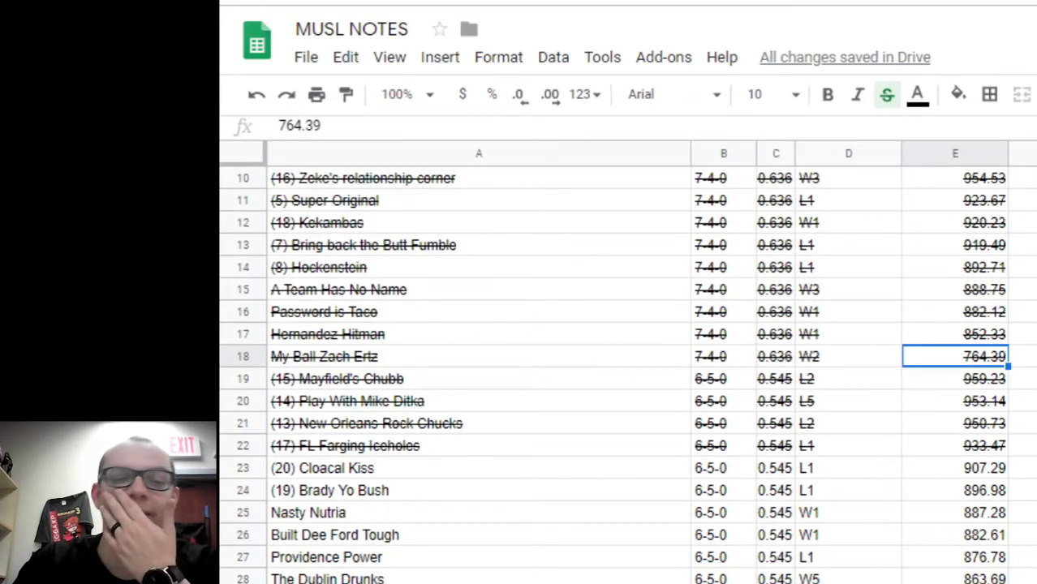
pyautogui.hotkey('ctrl', 'Tab')
pyautogui.hotkey('ctrl', 'shift', 'Tab')
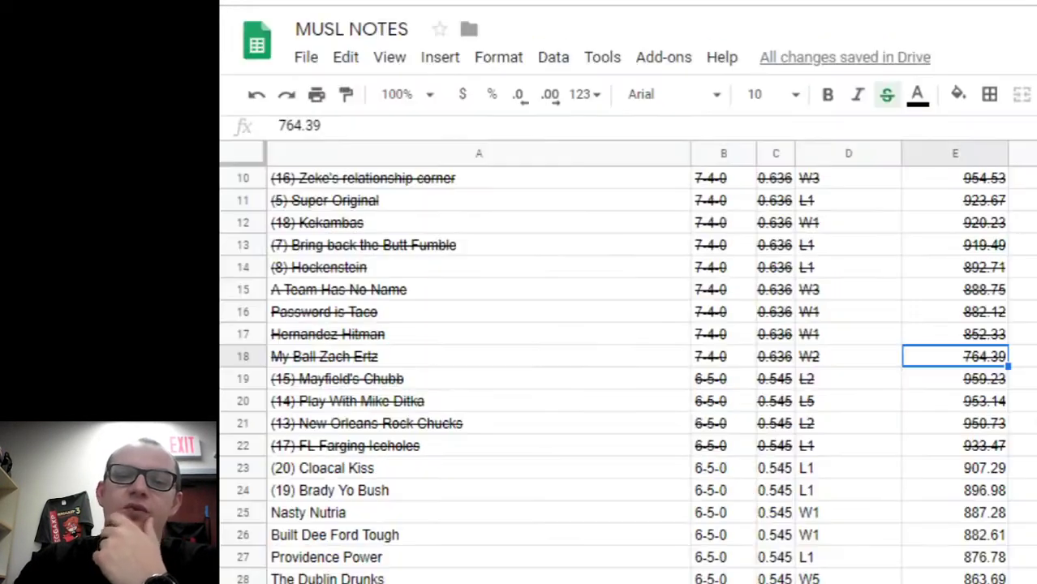
pyautogui.hotkey('ctrl', 'Tab')
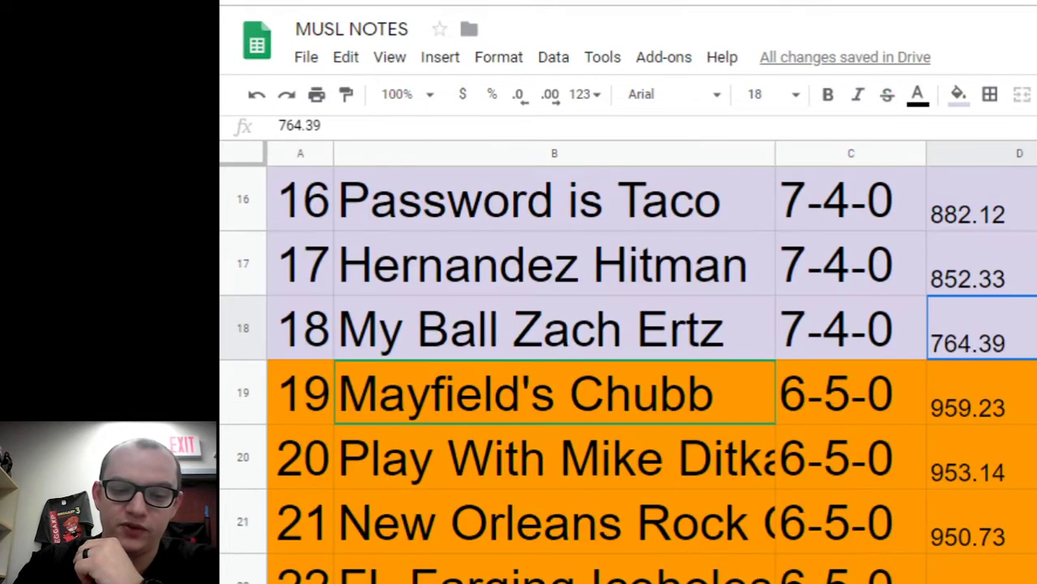
pyautogui.scroll(-5, 653, 413)
pyautogui.scroll(2, 653, 418)
pyautogui.scroll(-1, 656, 427)
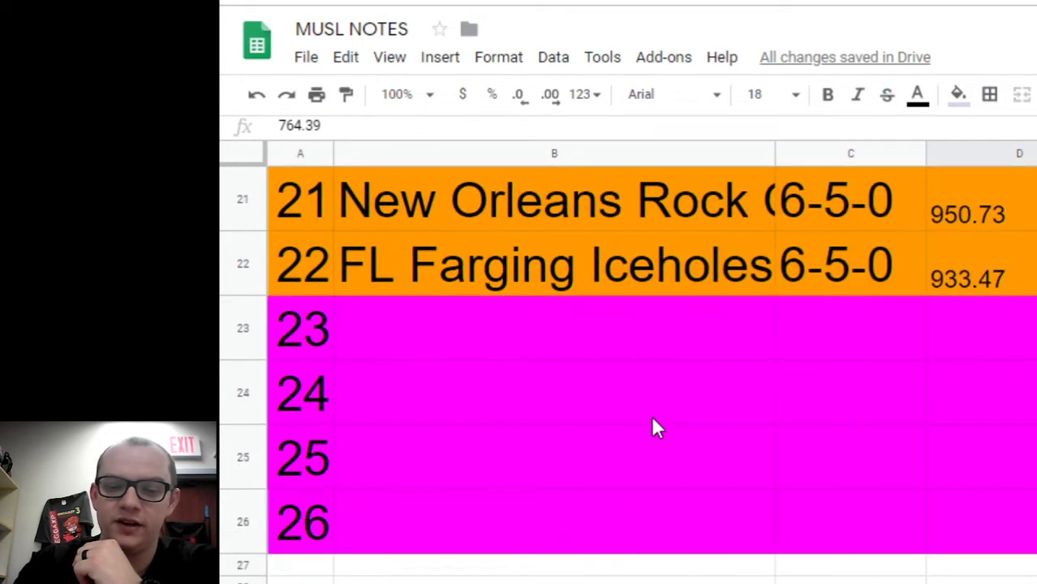
pyautogui.click(317, 342)
pyautogui.click(318, 412)
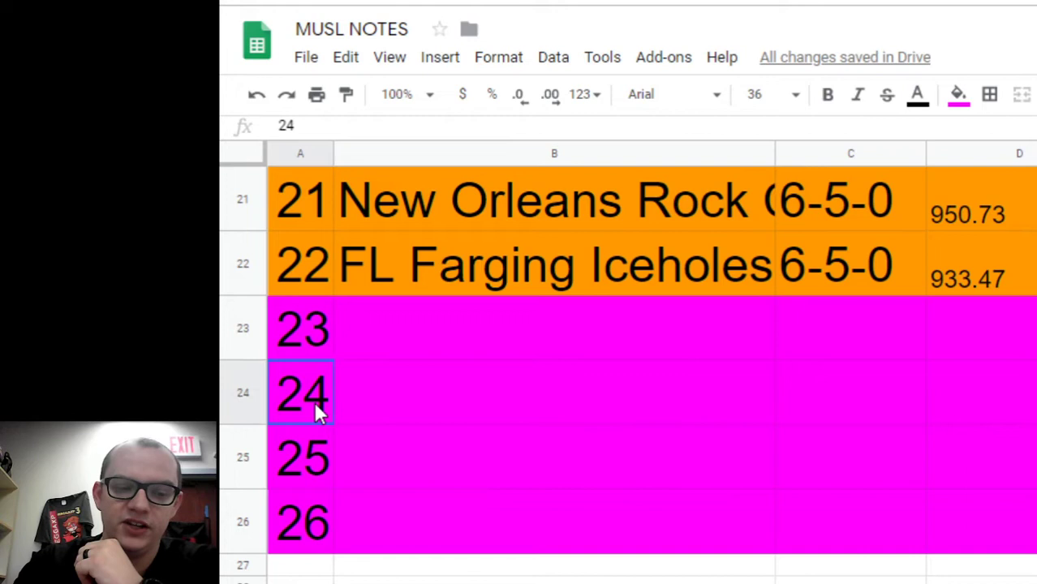
pyautogui.click(311, 459)
pyautogui.click(302, 525)
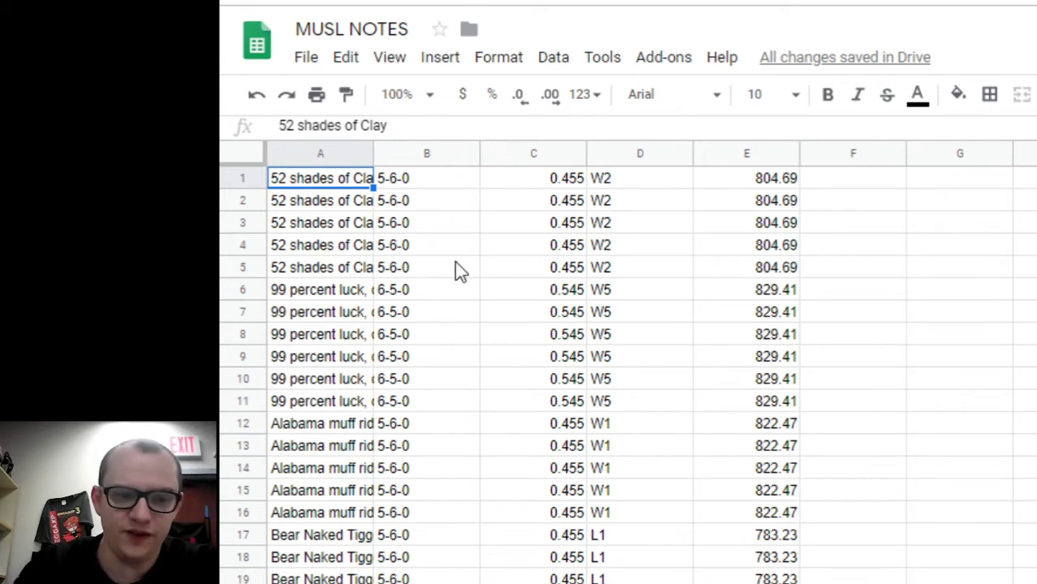
# Step: In the sheet of repeated team entries, select the entries of 52 shades of Clay, 99 percent luck and Alabama muff riders, and the first struck-through entry
pyautogui.moveTo(346, 190); pyautogui.dragTo(318, 516)
pyautogui.click(327, 297)
pyautogui.click(323, 435)
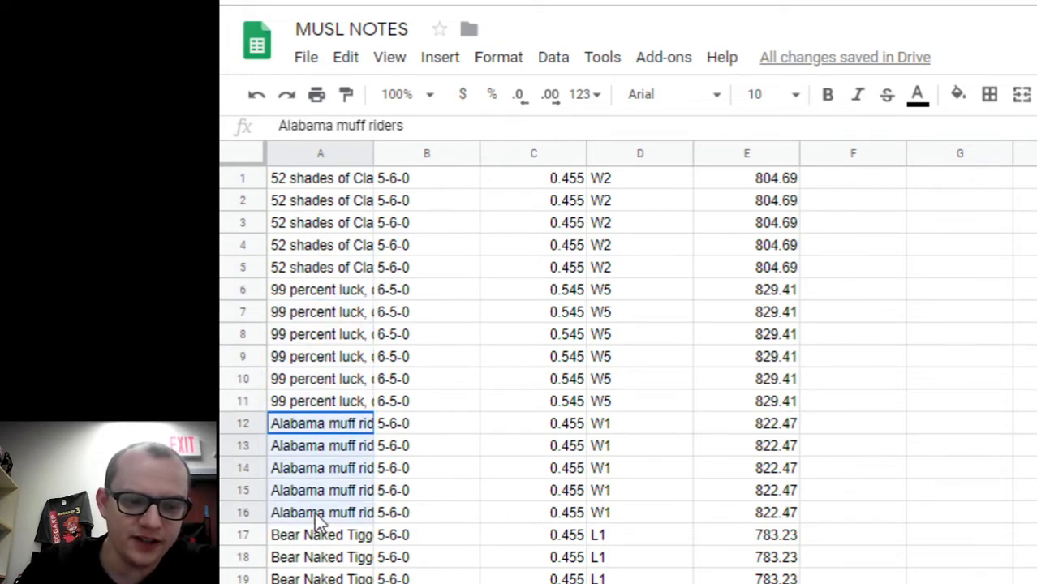
pyautogui.scroll(-8, 377, 430)
pyautogui.scroll(2, 377, 426)
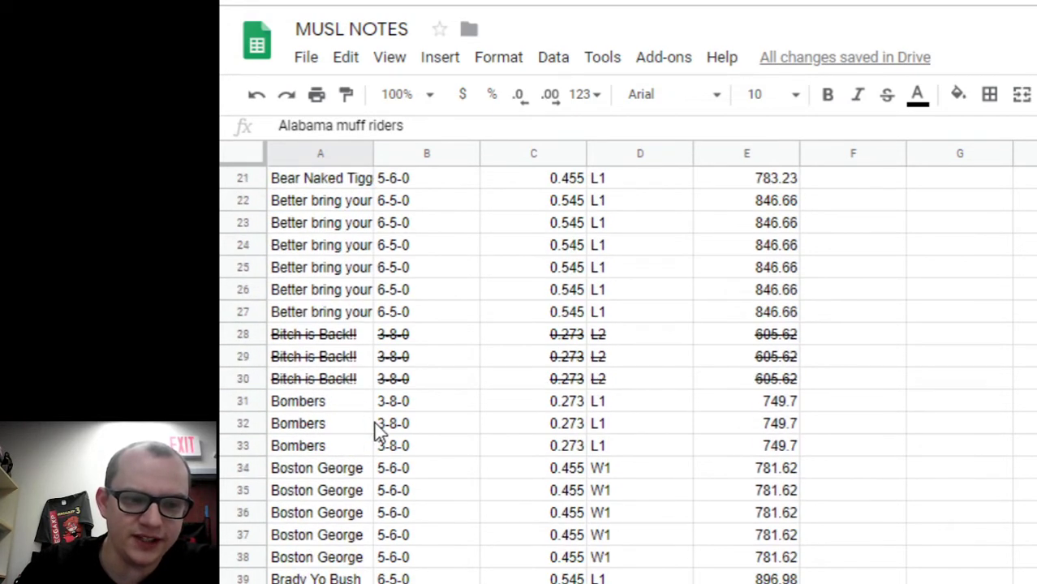
pyautogui.click(334, 341)
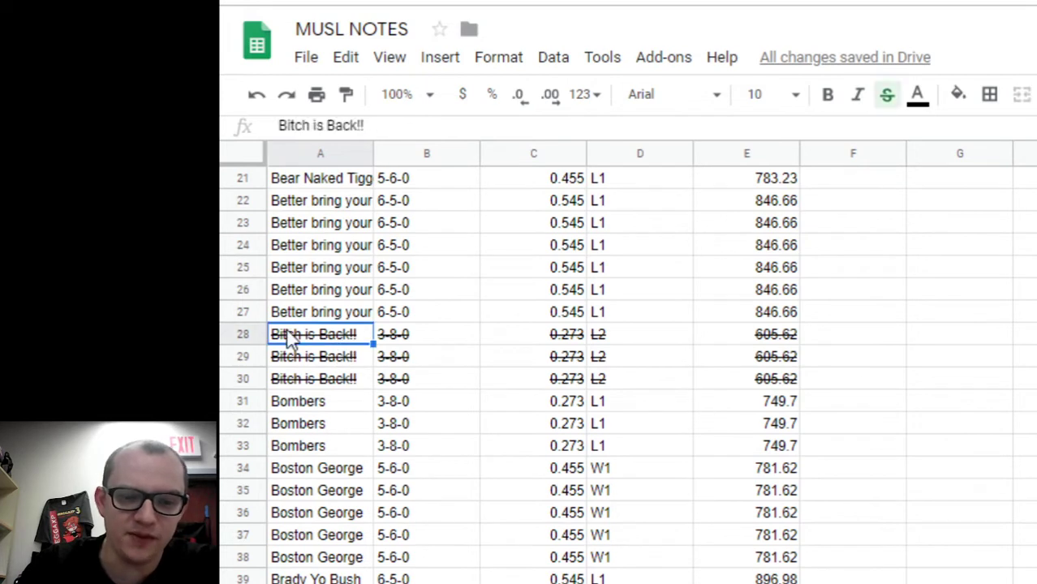
# Step: Further down the repeated entries, select the six Brady Yo Bush cells and the two full Lansing Lunatics rows
pyautogui.scroll(-3, 397, 349)
pyautogui.scroll(-1, 400, 349)
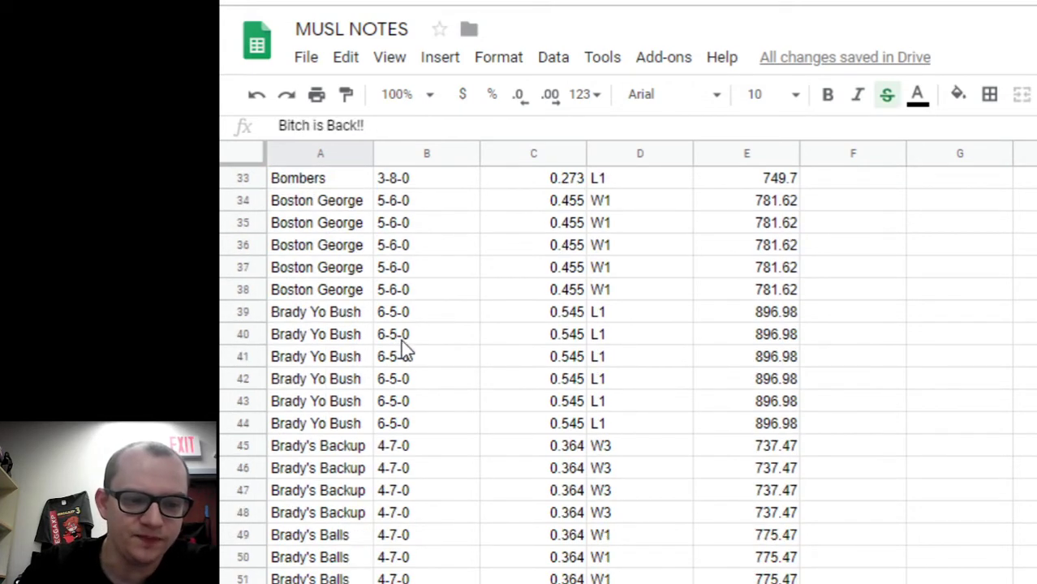
pyautogui.moveTo(320, 313); pyautogui.dragTo(331, 431)
pyautogui.scroll(-3, 454, 470)
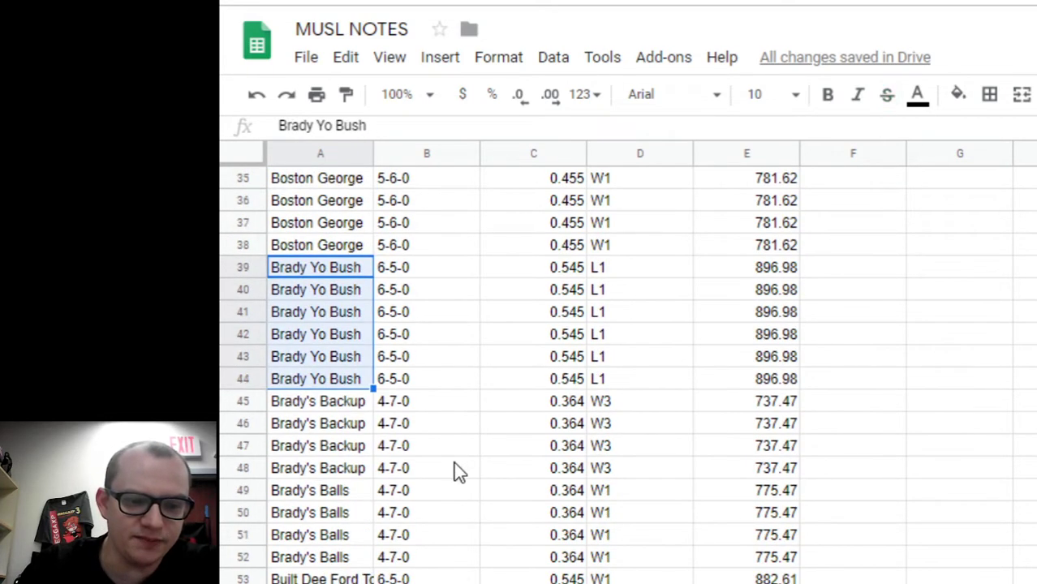
pyautogui.scroll(-20, 417, 430)
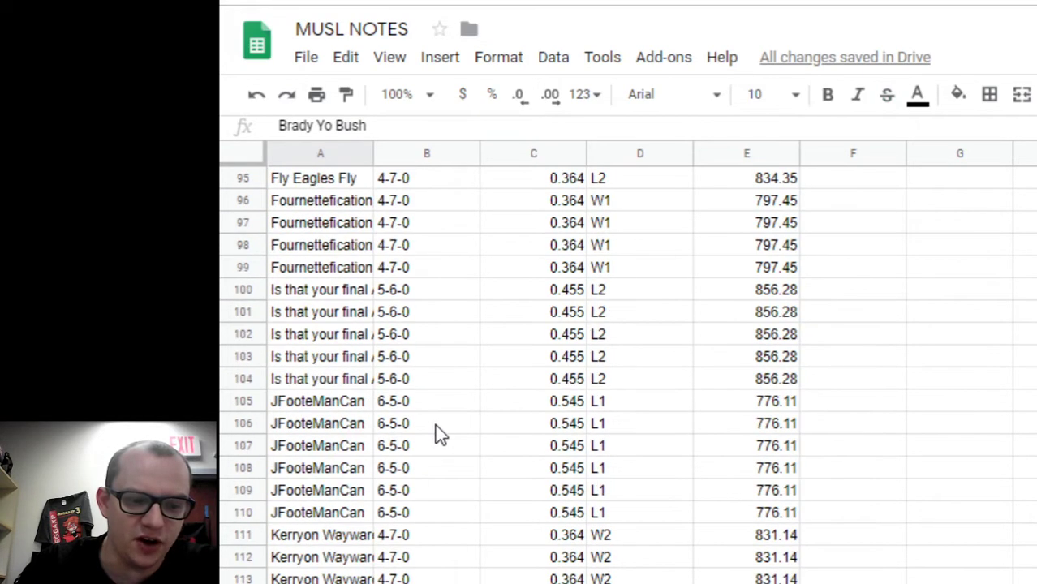
pyautogui.scroll(-3, 438, 426)
pyautogui.scroll(3, 440, 424)
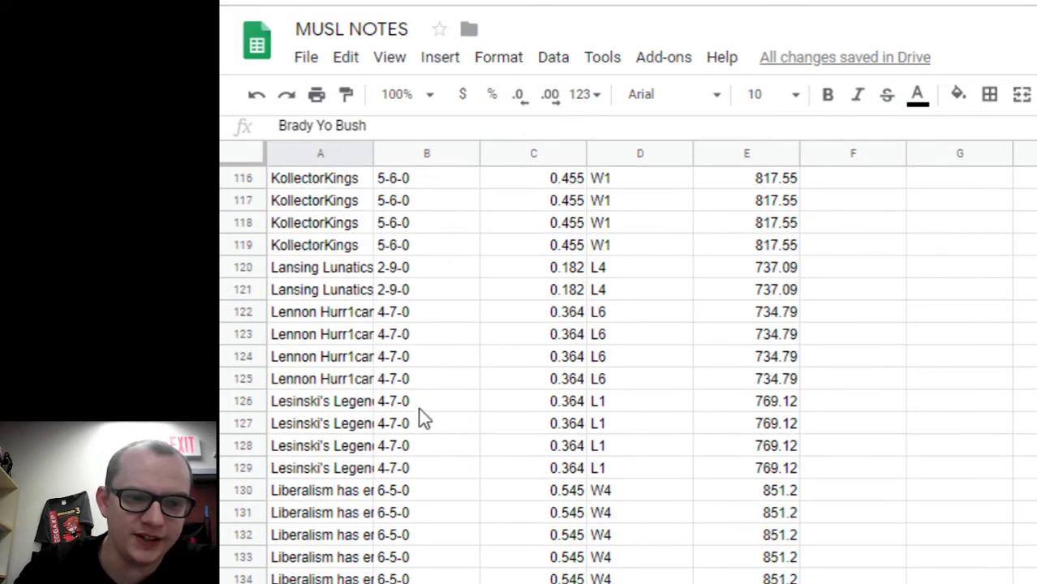
pyautogui.moveTo(318, 271); pyautogui.dragTo(794, 297)
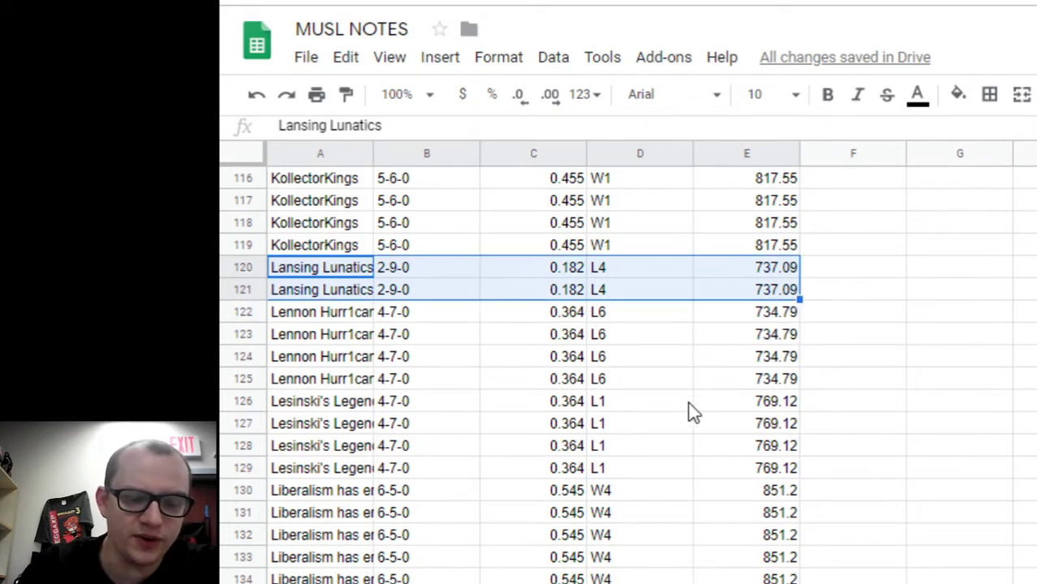
# Step: Review how often each team is repeated in the entry list, from Brady Yo Bush down to the Your Mother Likes entries
pyautogui.scroll(-2, 646, 426)
pyautogui.scroll(12, 646, 426)
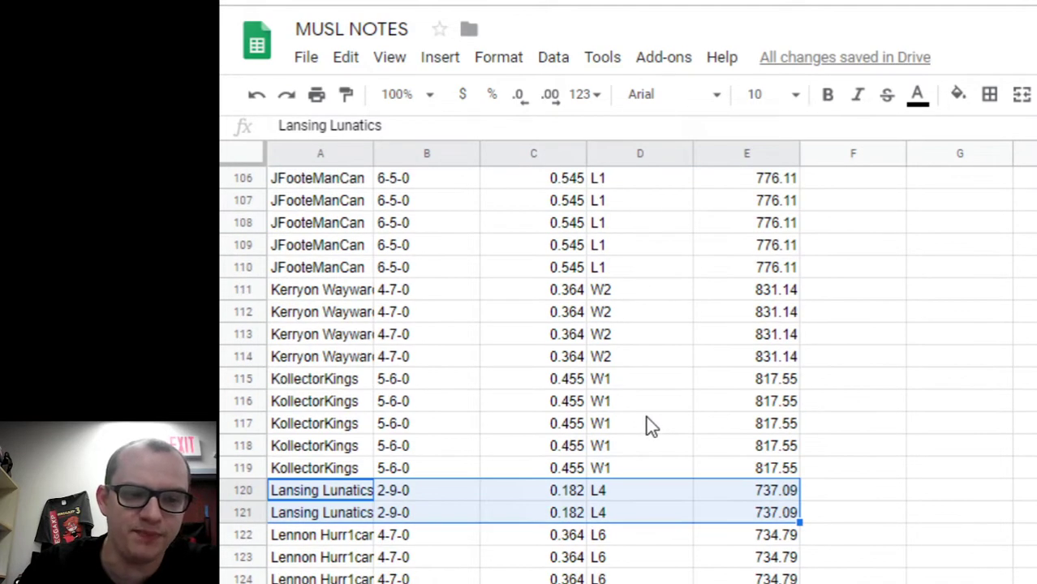
pyautogui.scroll(11, 630, 430)
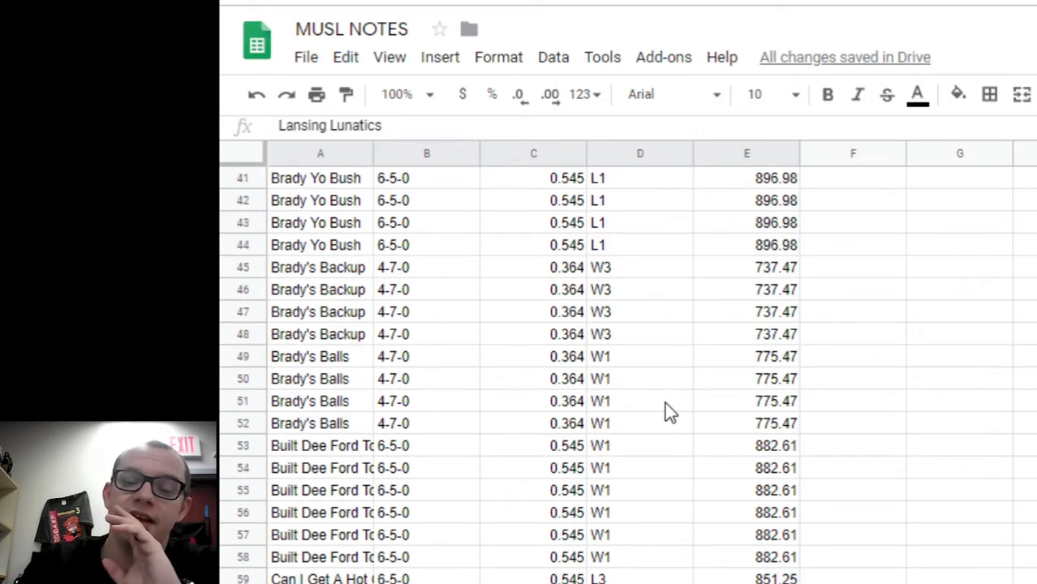
pyautogui.scroll(-1, 670, 405)
pyautogui.scroll(-4, 672, 398)
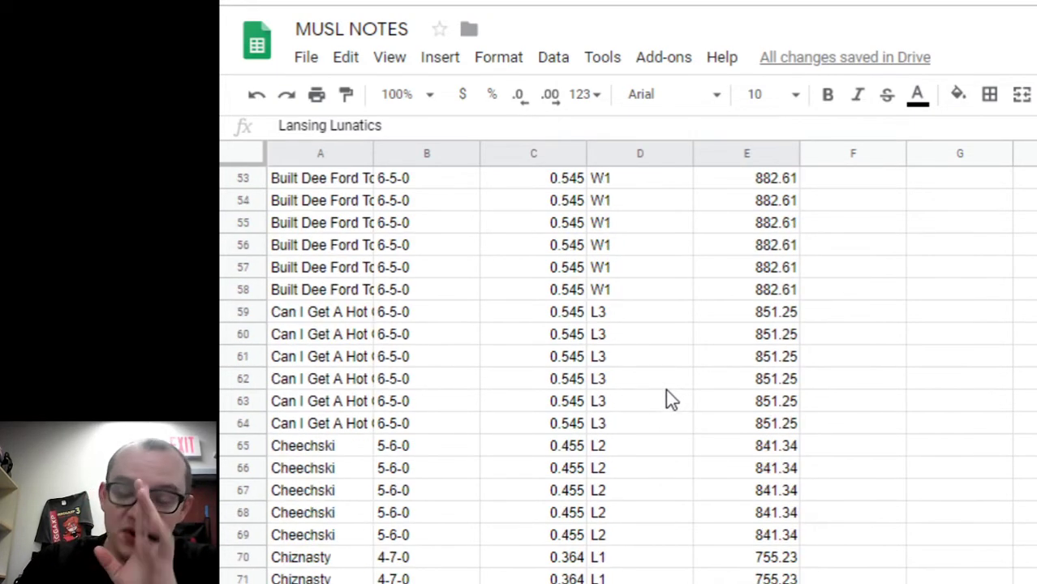
pyautogui.scroll(-15, 665, 390)
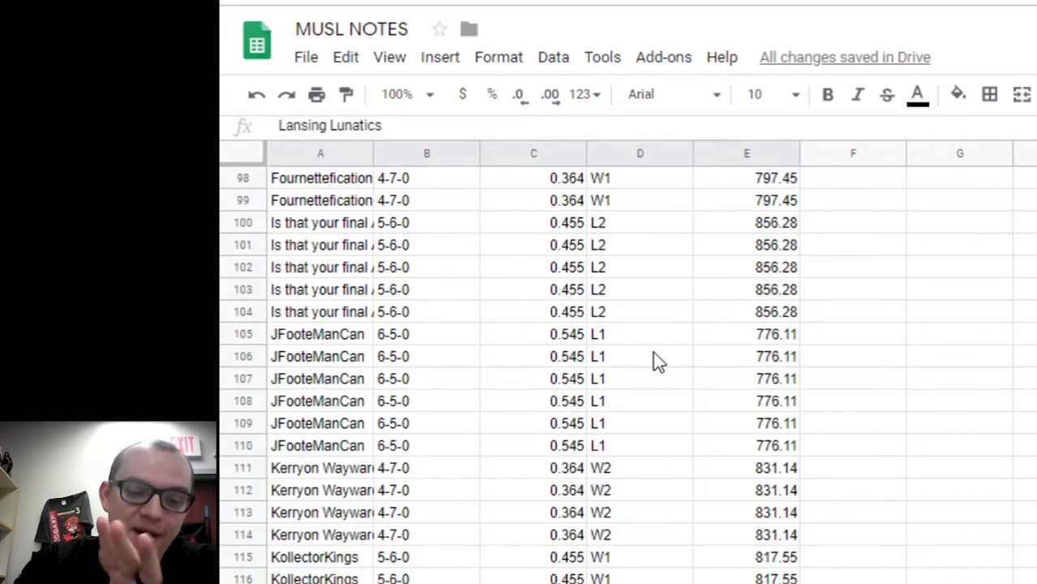
pyautogui.scroll(-9, 655, 361)
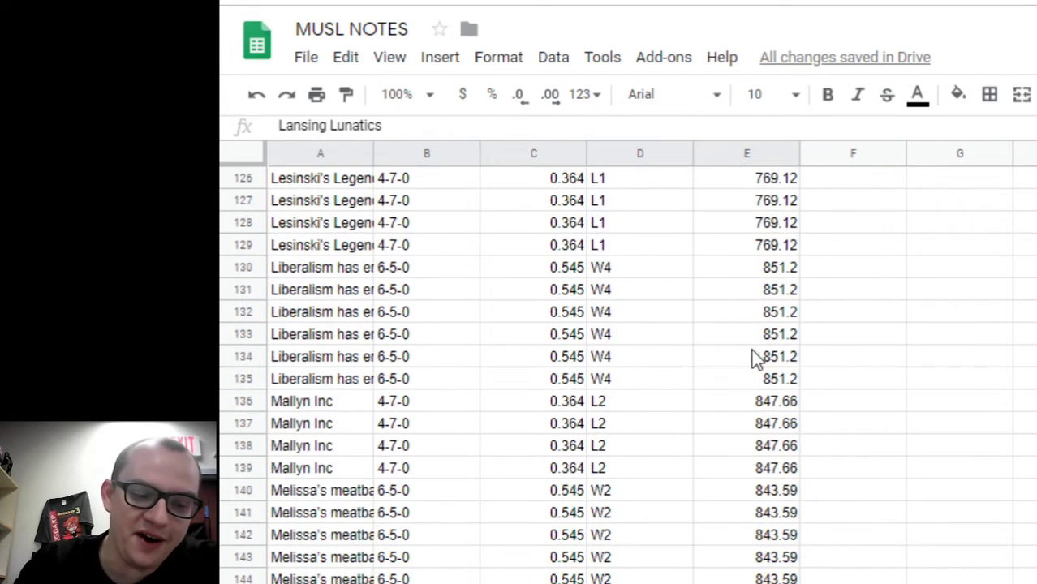
pyautogui.scroll(-10, 738, 360)
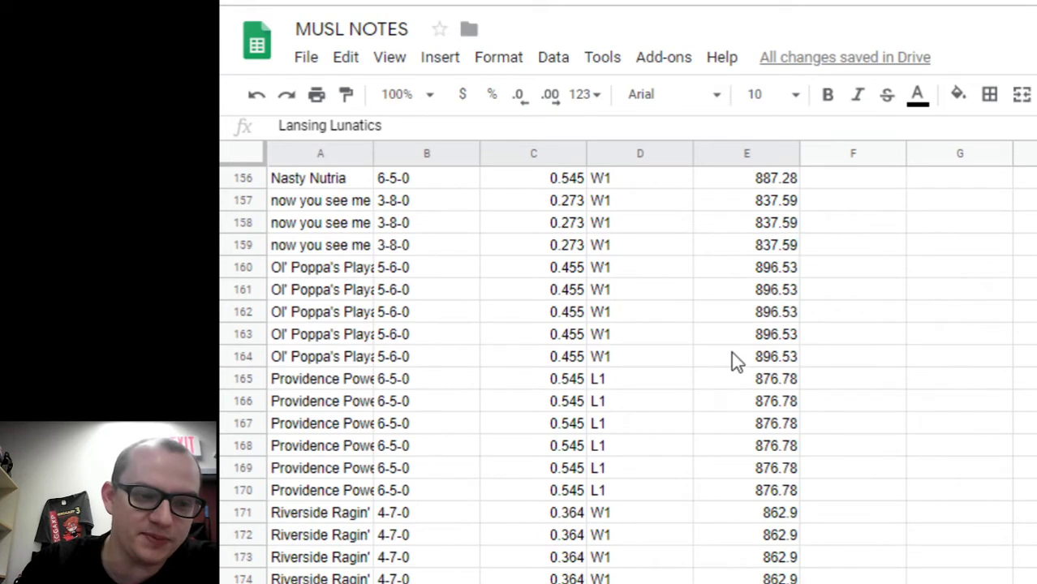
pyautogui.scroll(1, 555, 331)
pyautogui.scroll(-6, 613, 320)
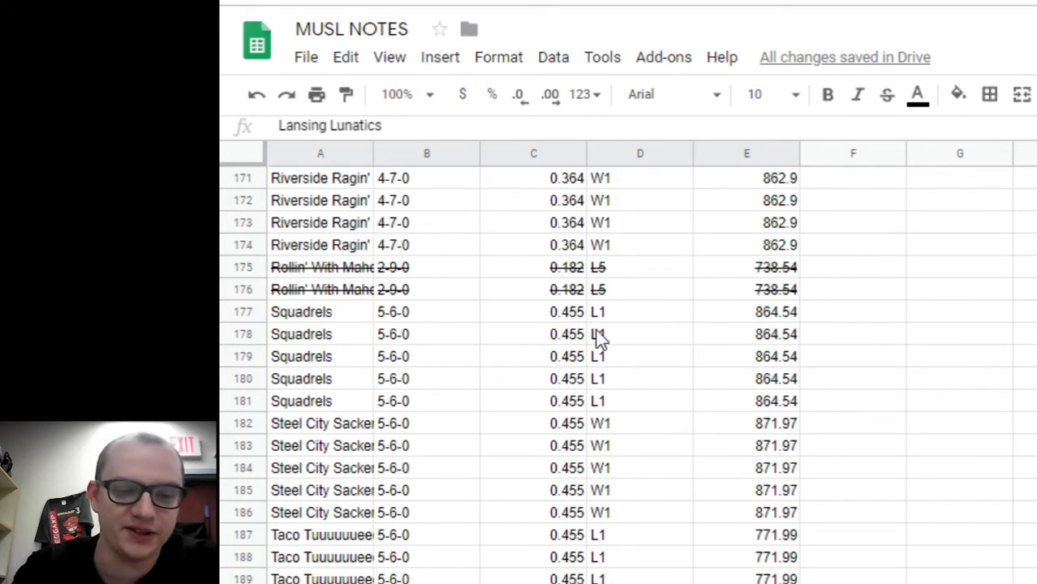
pyautogui.scroll(-2, 598, 361)
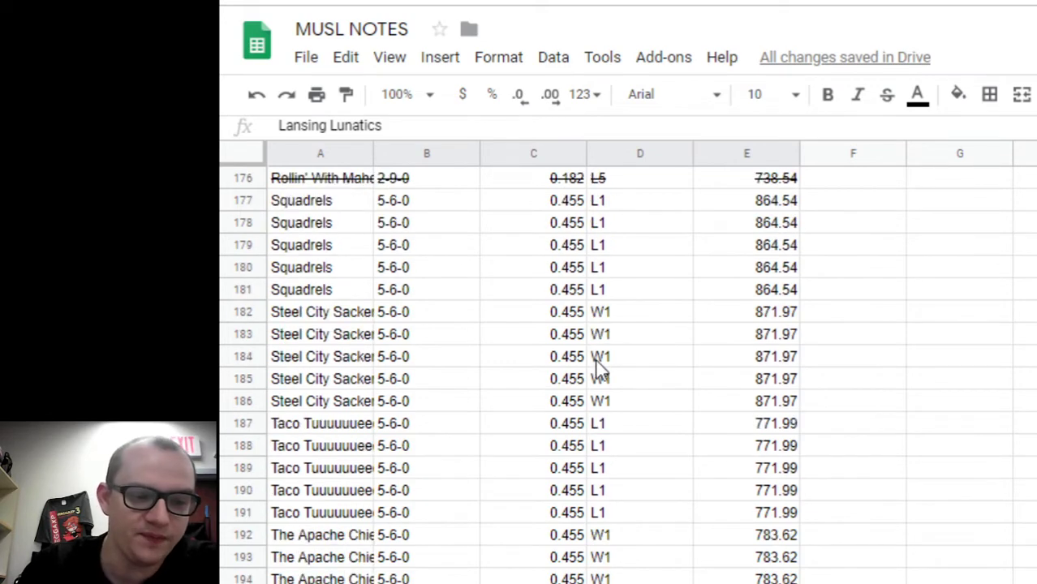
pyautogui.scroll(-7, 598, 364)
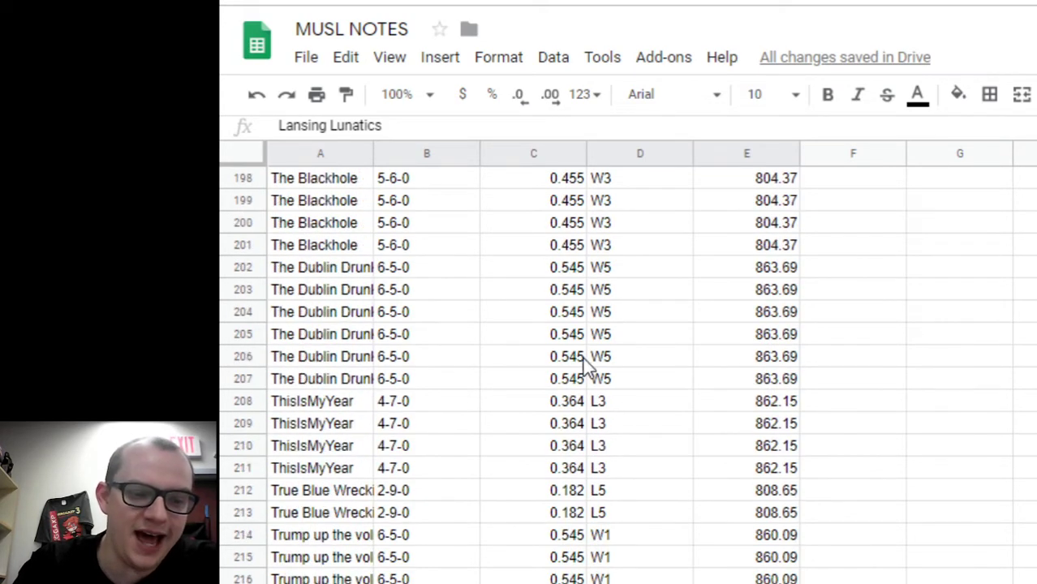
pyautogui.scroll(-2, 583, 359)
pyautogui.scroll(-5, 593, 357)
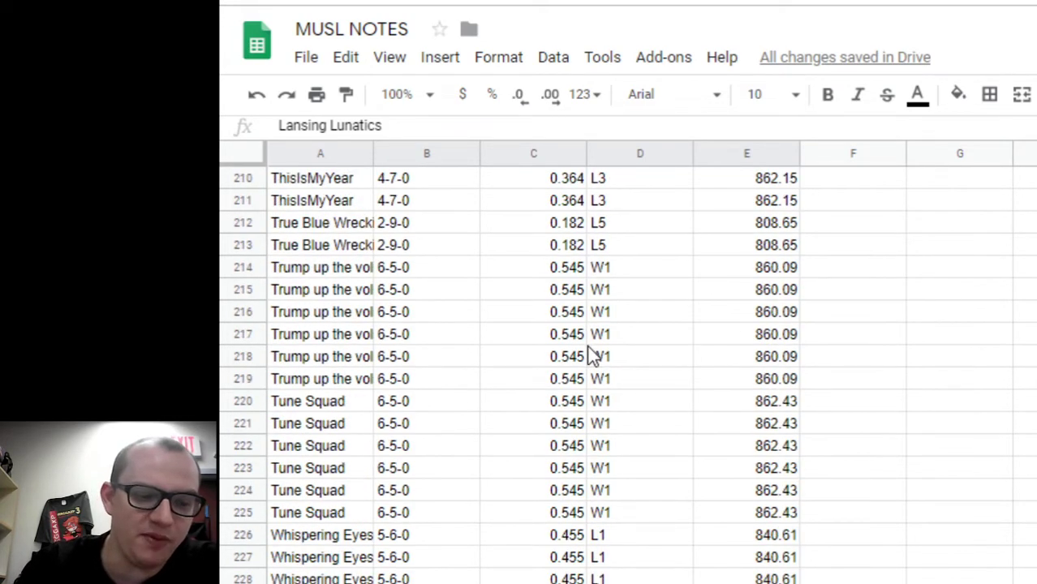
pyautogui.scroll(1, 593, 380)
pyautogui.scroll(1, 593, 379)
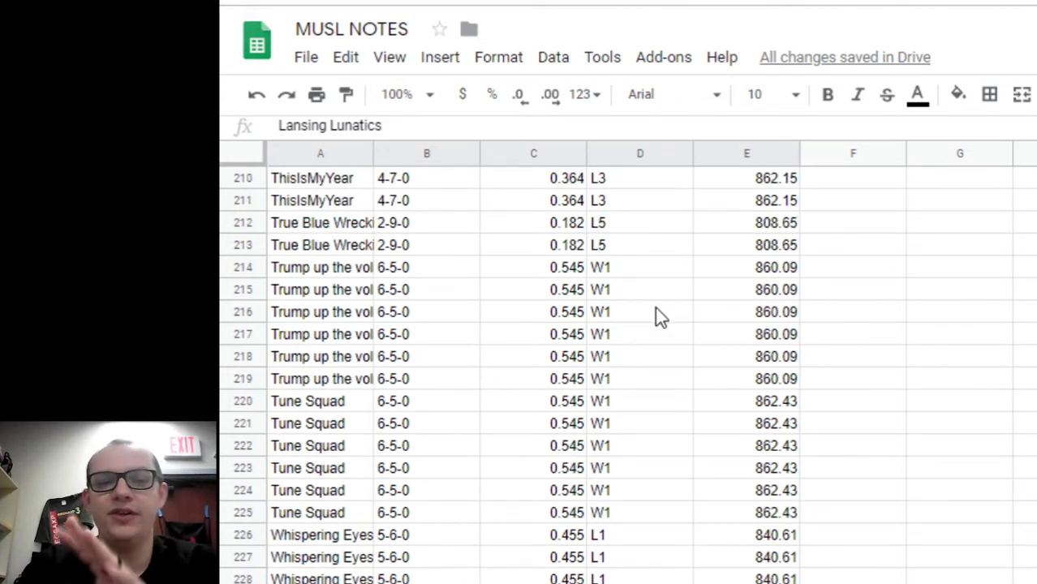
pyautogui.scroll(-2, 704, 301)
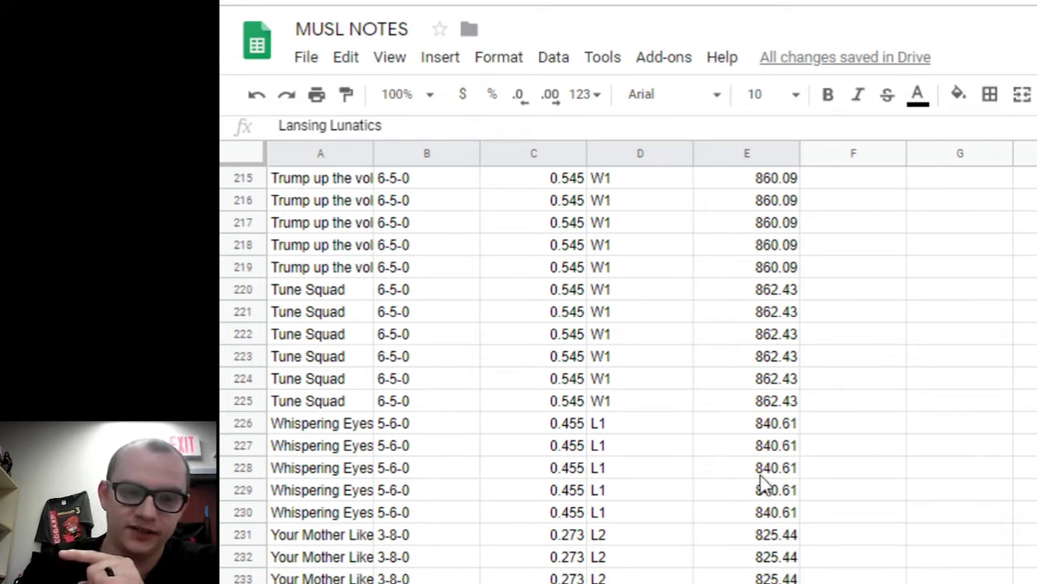
# Step: Insert a blank column before the team names in the sheet of repeated entries
pyautogui.hotkey('ctrl', 'Tab')
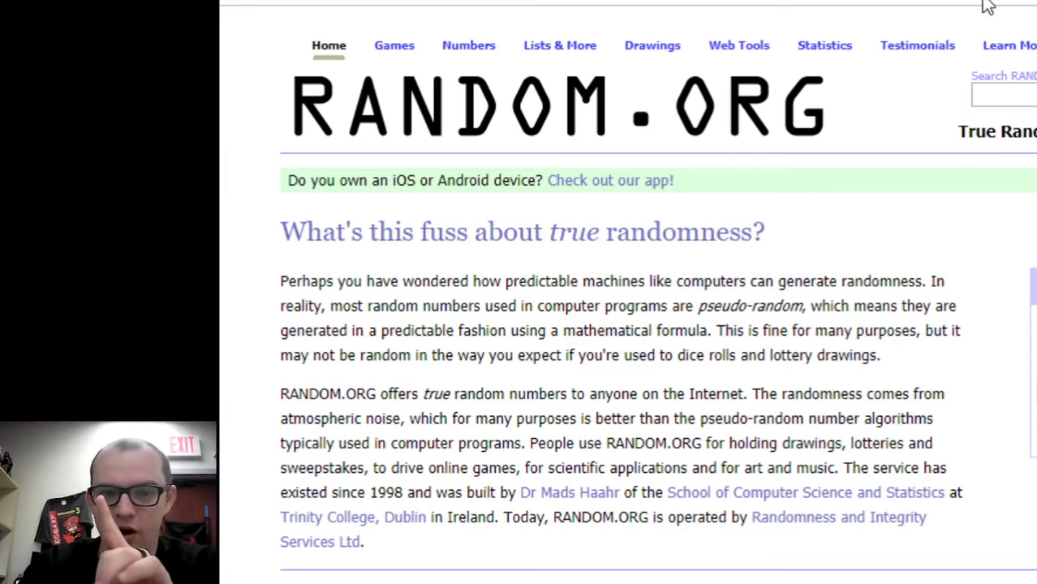
pyautogui.hotkey('ctrl', 'shift', 'Tab')
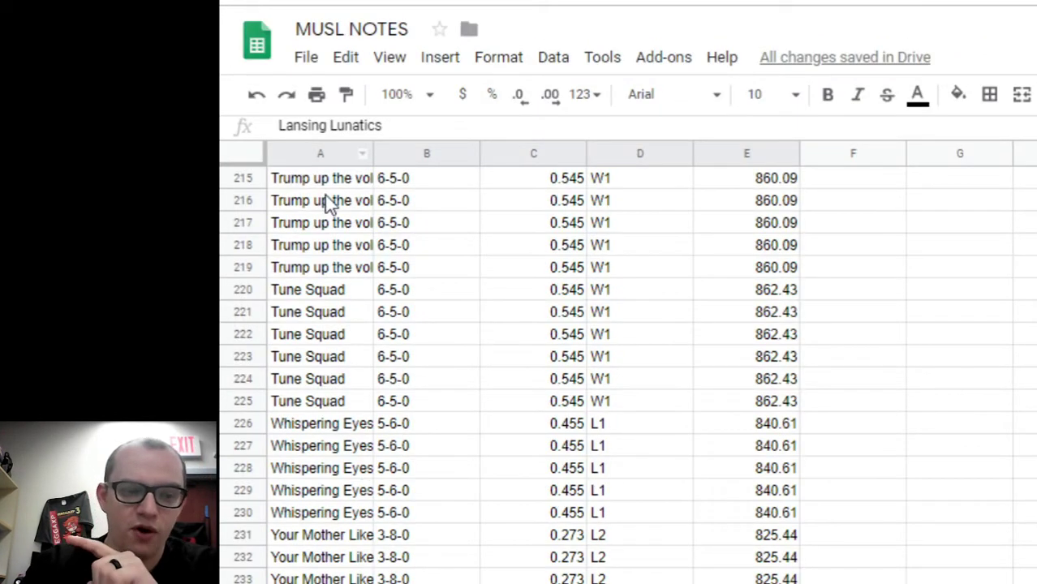
pyautogui.scroll(5, 838, 540)
pyautogui.scroll(20, 629, 365)
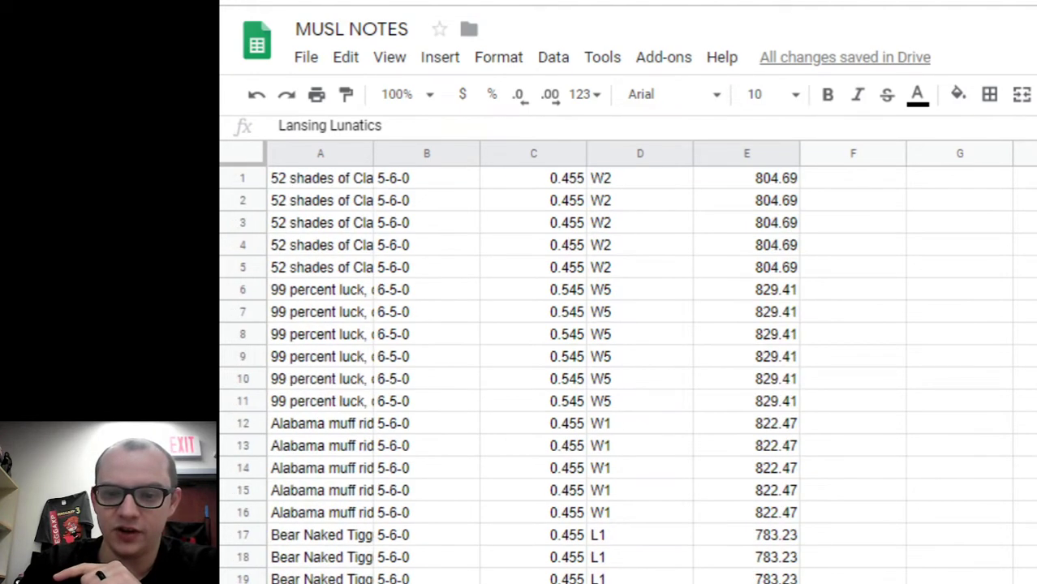
pyautogui.click(289, 182)
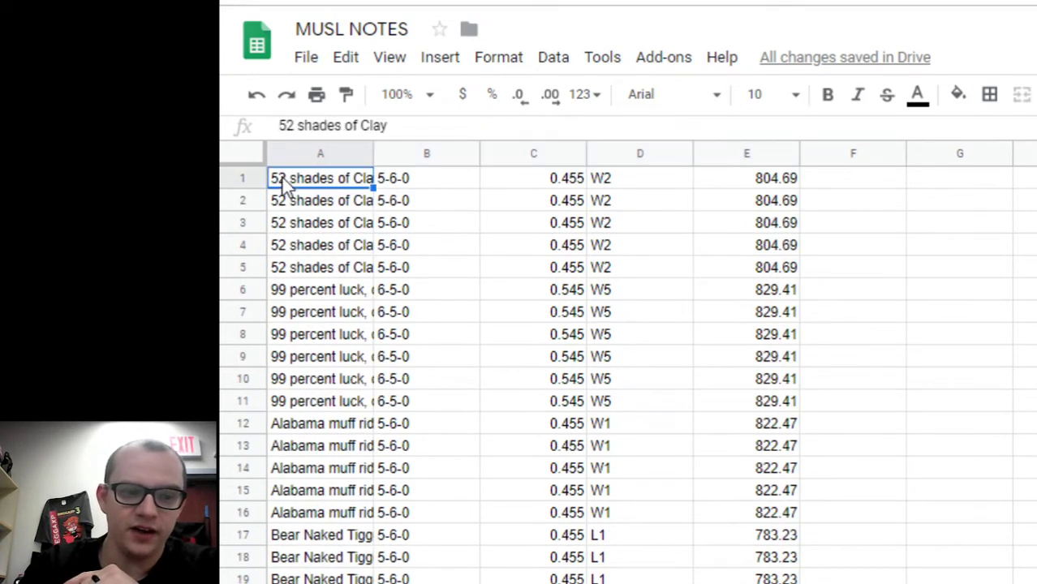
pyautogui.click(435, 58)
pyautogui.click(487, 182)
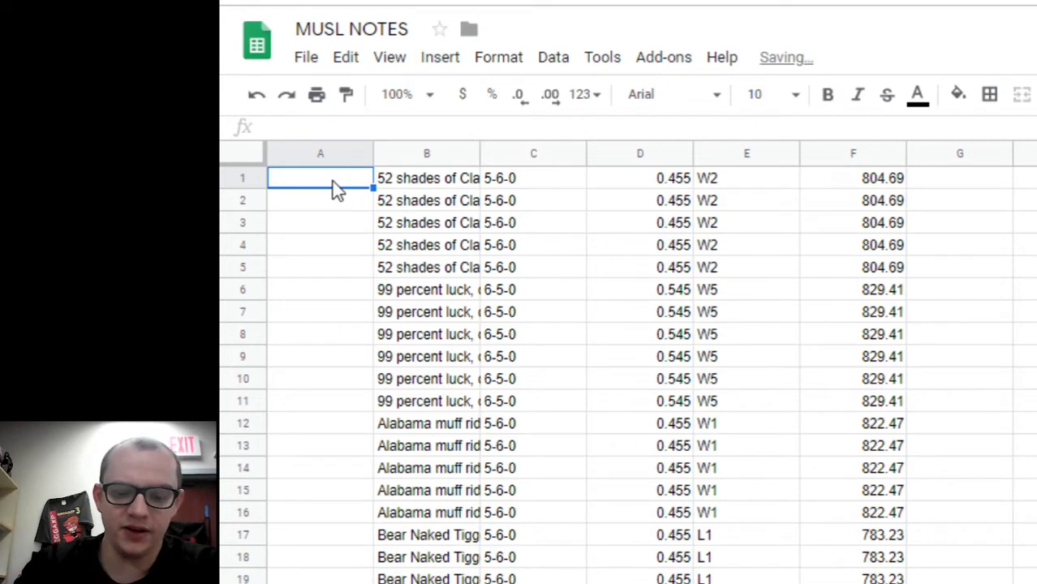
# Step: Enter =rand() in cell A1 and fill the formula down to row 233, beside the last team entry
pyautogui.write('=ran')
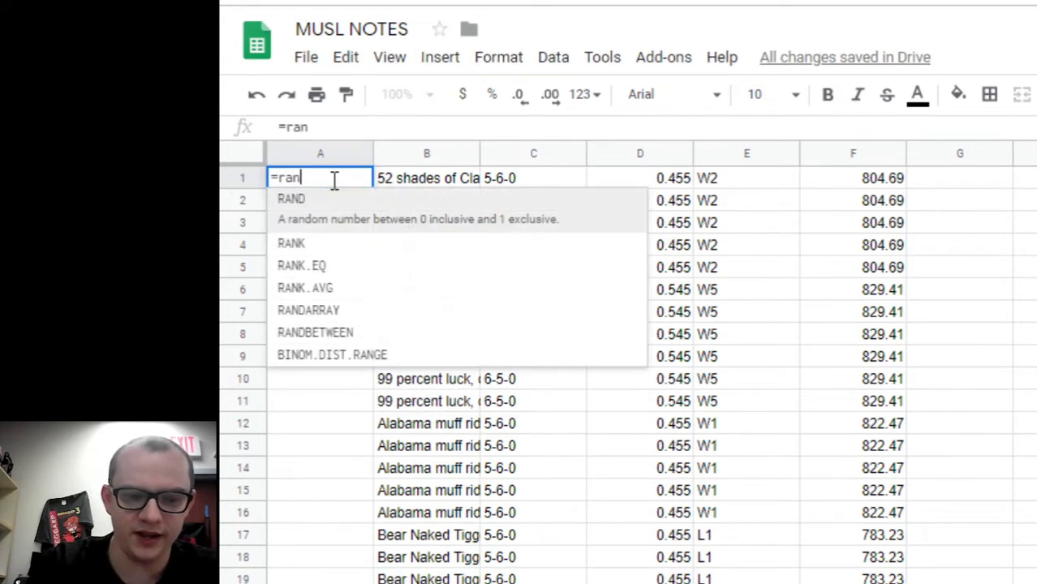
pyautogui.write('d()')
pyautogui.press('Return')
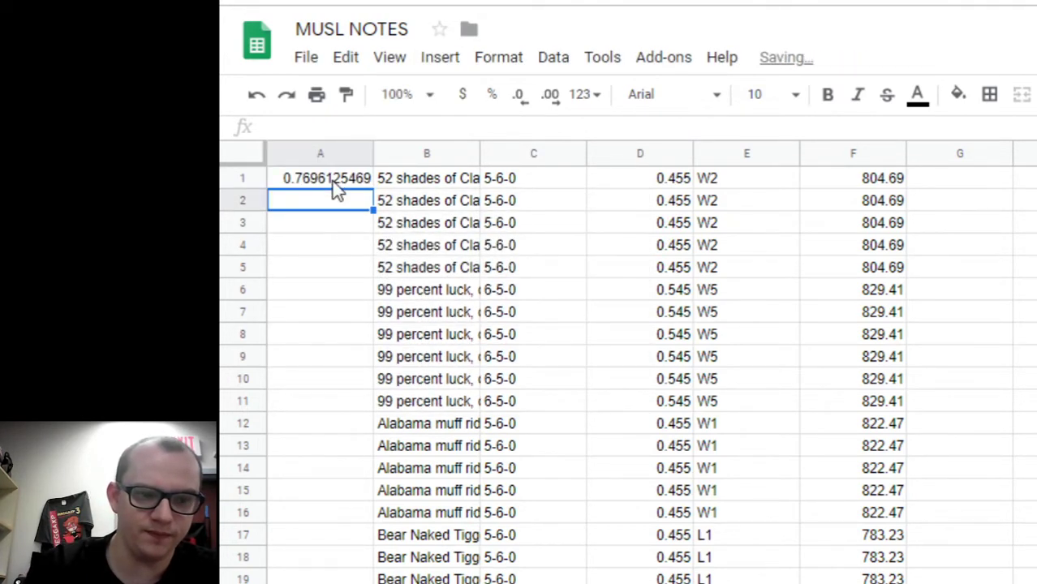
pyautogui.click(333, 181)
pyautogui.moveTo(373, 189)
pyautogui.mouseDown()
pyautogui.moveTo(373, 580)
pyautogui.moveTo(399, 280)
pyautogui.moveTo(393, 139)
pyautogui.moveTo(401, 172)
pyautogui.moveTo(363, 186)
pyautogui.mouseUp()
# Step: Select the whole sheet and sort it by column A, A → Z, to shuffle the team entries
pyautogui.scroll(5, 433, 266)
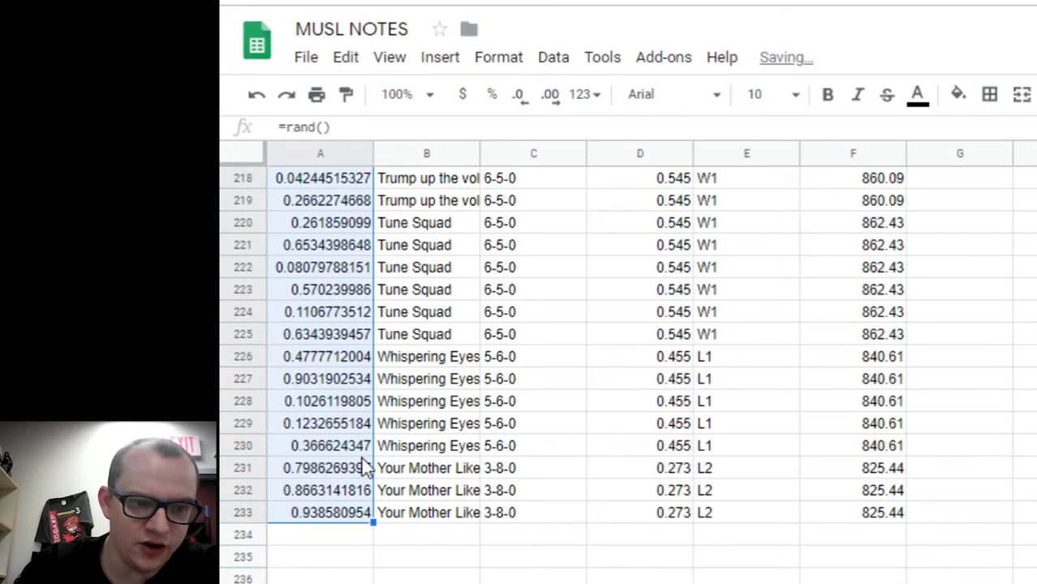
pyautogui.scroll(2, 337, 450)
pyautogui.scroll(20, 334, 450)
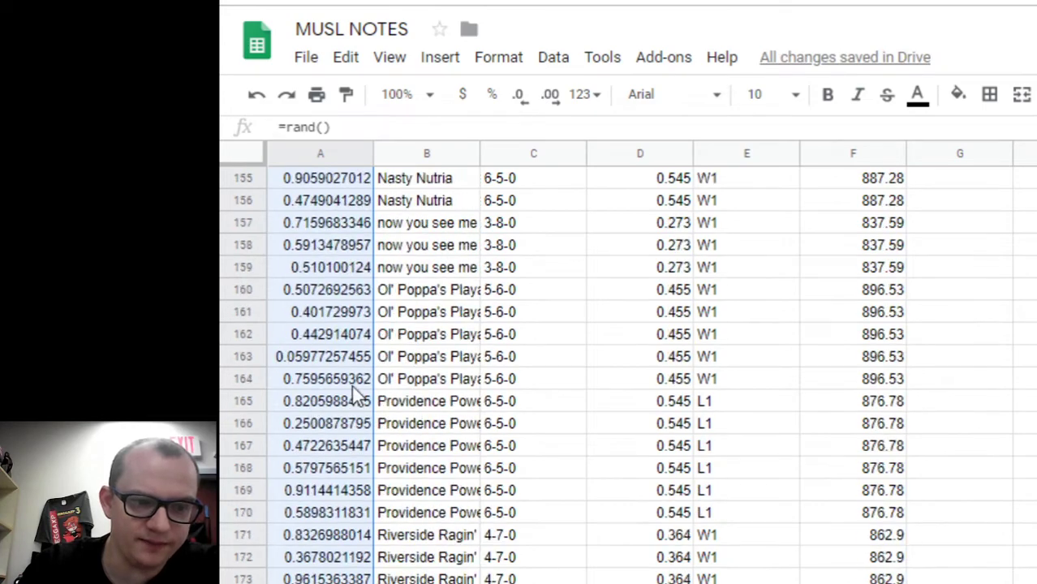
pyautogui.scroll(20, 369, 389)
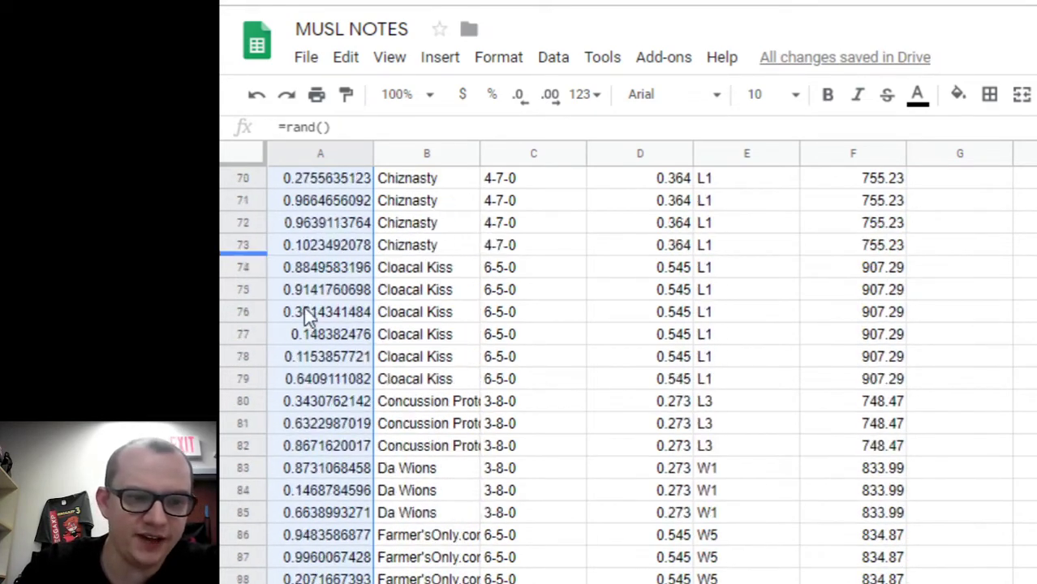
pyautogui.scroll(14, 342, 306)
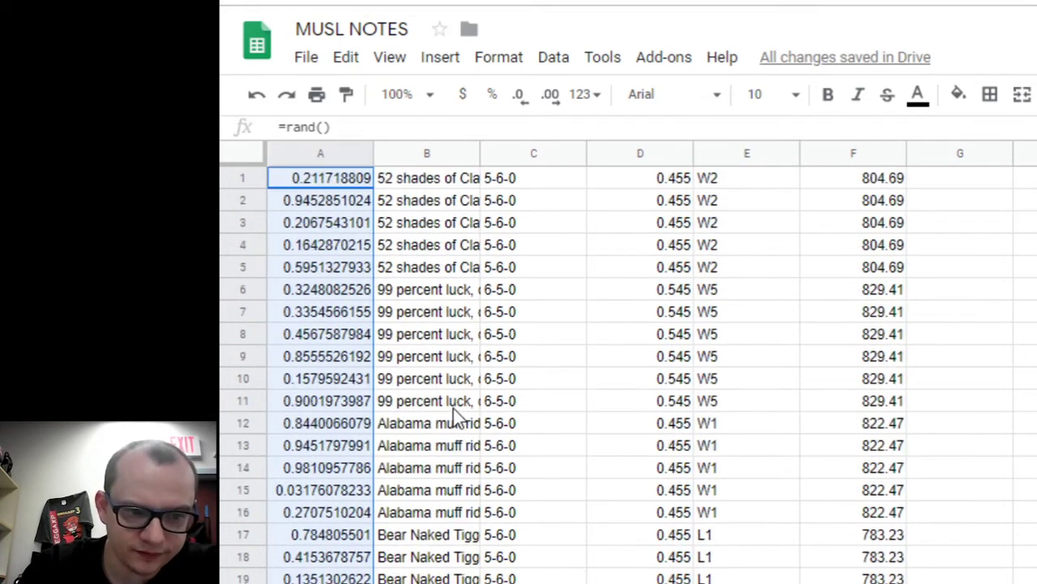
pyautogui.click(242, 156)
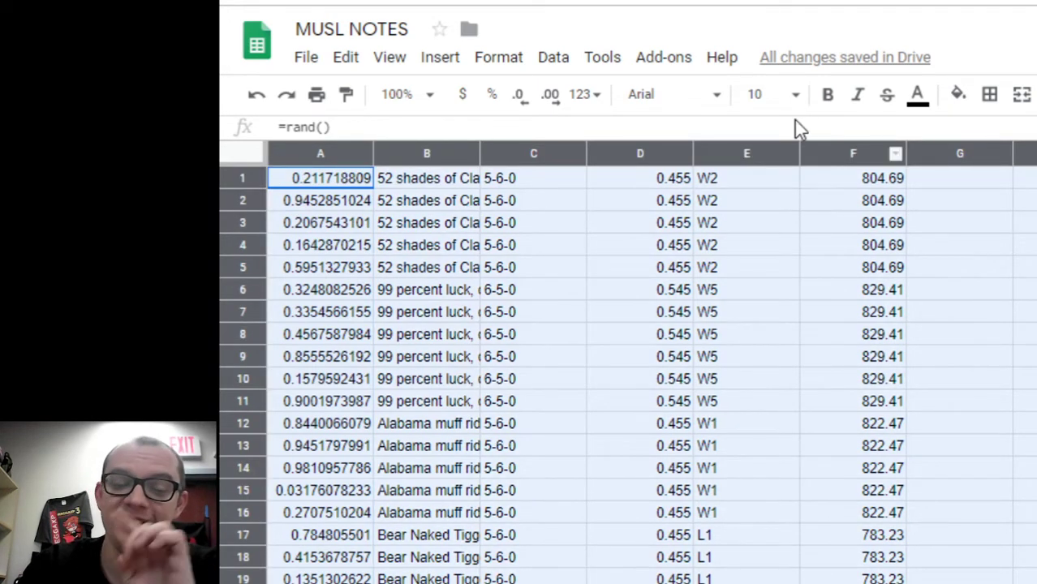
pyautogui.click(547, 63)
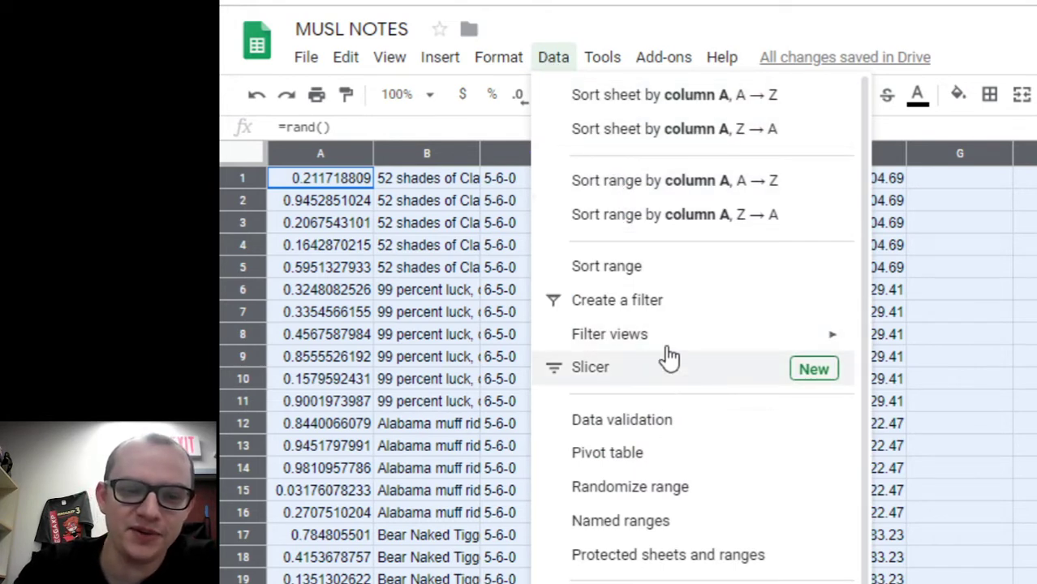
pyautogui.click(655, 104)
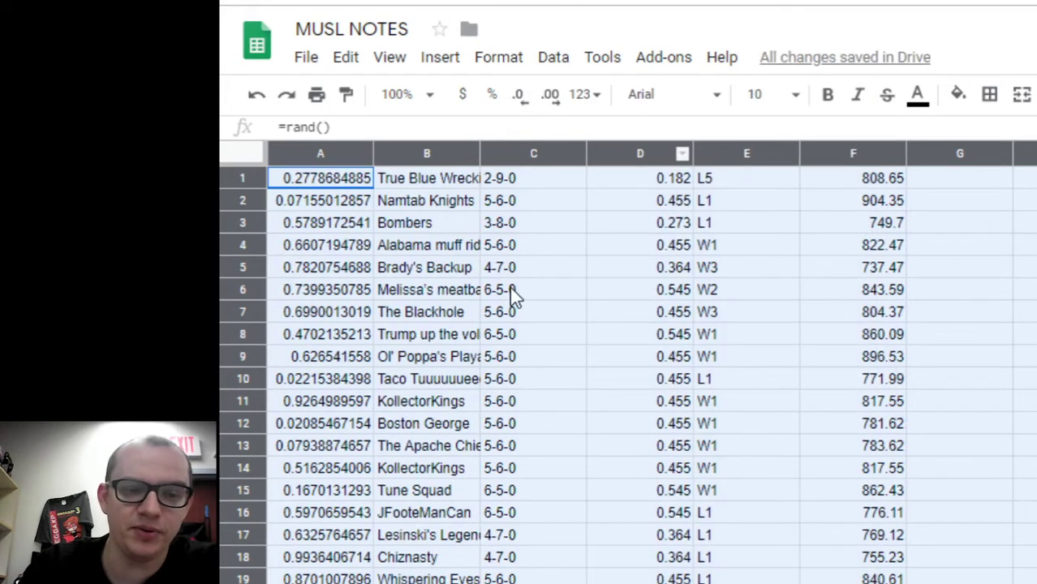
# Step: Review the shuffled entry list from first to last, selecting the team names in rows 1 and 233
pyautogui.click(444, 177)
pyautogui.scroll(-1, 983, 208)
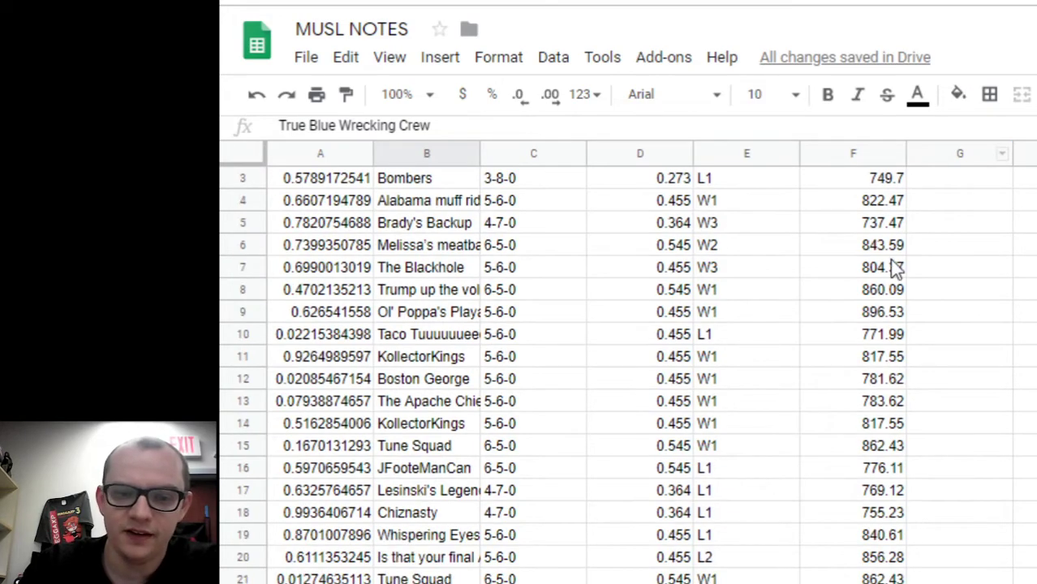
pyautogui.scroll(-20, 463, 365)
pyautogui.scroll(-20, 479, 456)
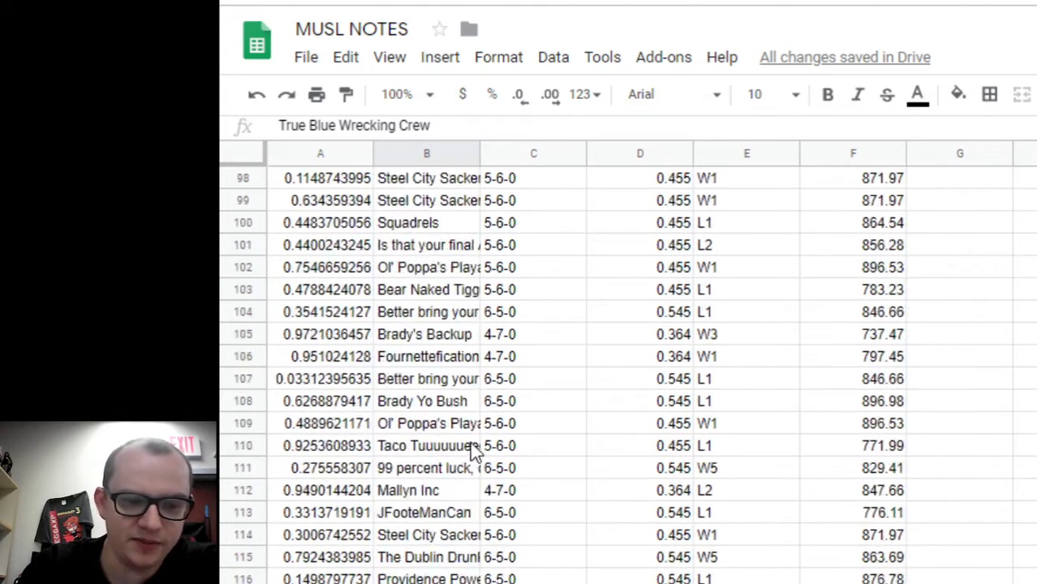
pyautogui.scroll(-16, 450, 471)
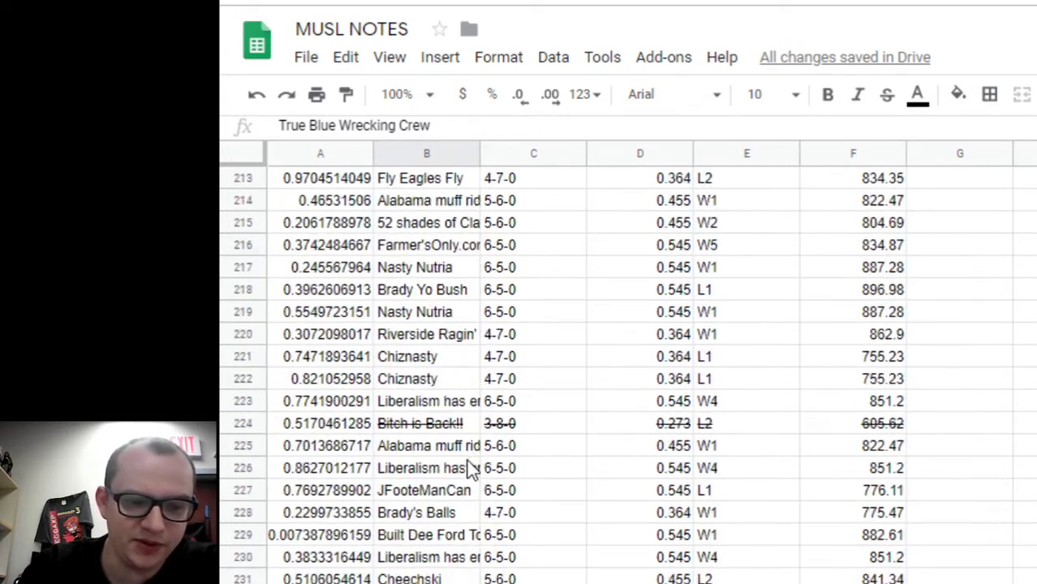
pyautogui.scroll(2, 459, 459)
pyautogui.click(447, 449)
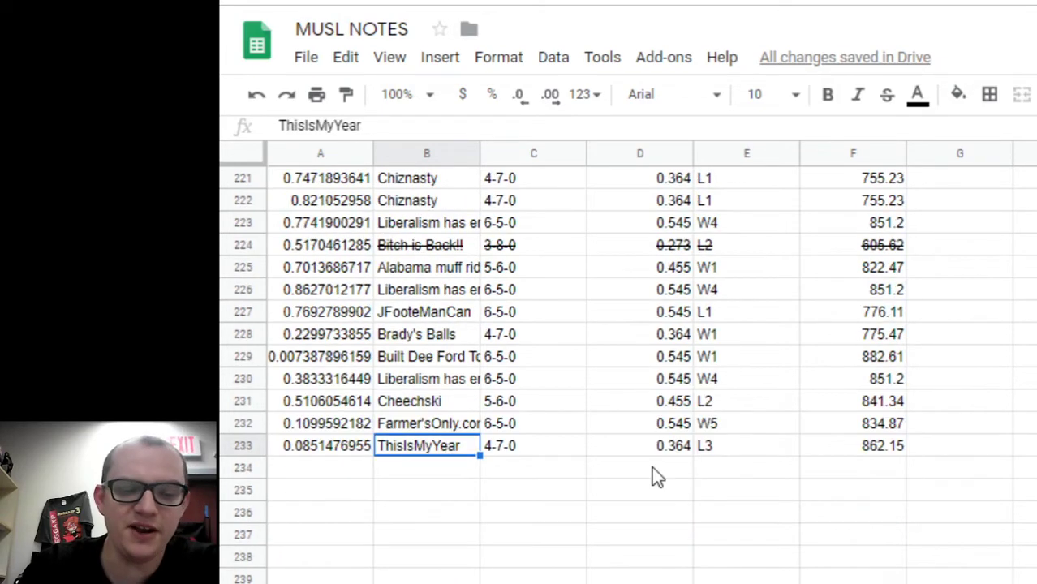
pyautogui.scroll(20, 634, 481)
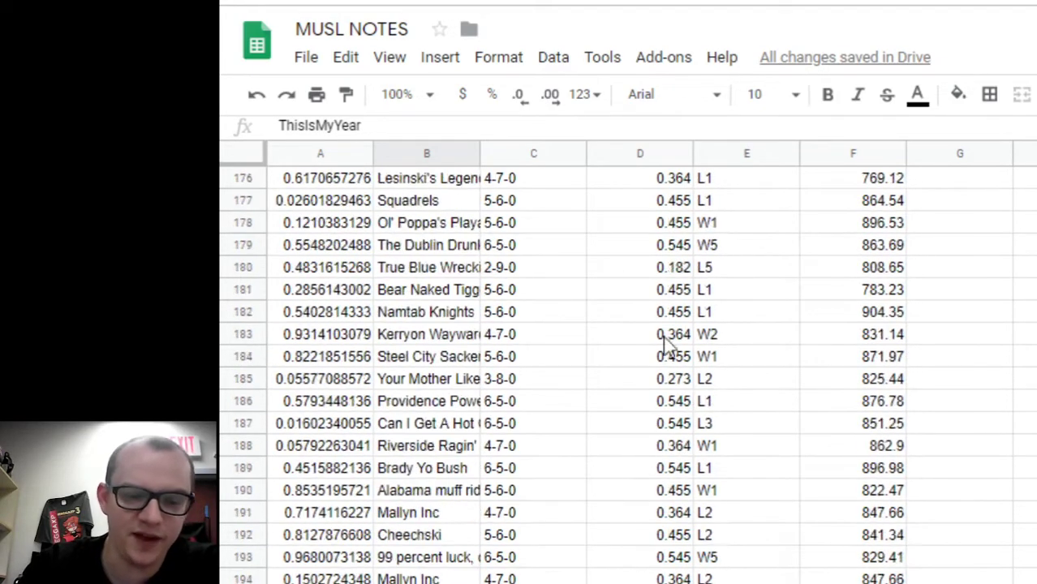
pyautogui.scroll(14, 515, 349)
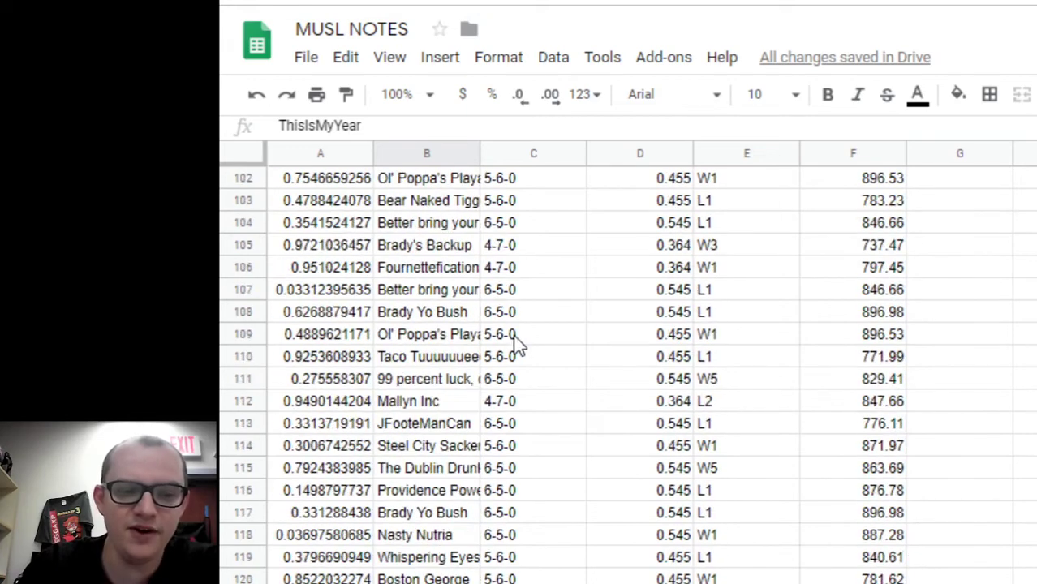
pyautogui.scroll(18, 510, 382)
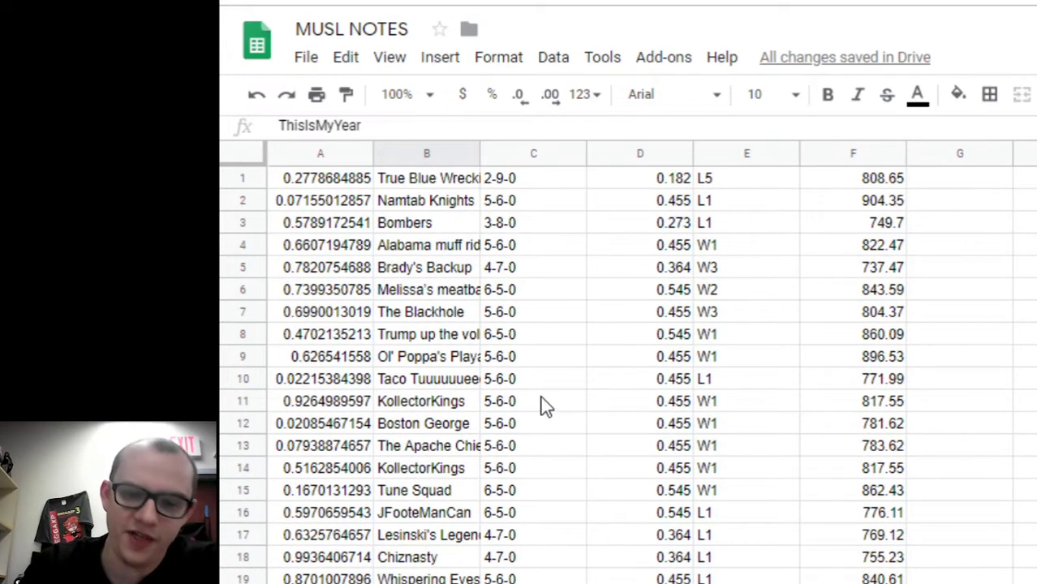
pyautogui.scroll(-1, 649, 357)
pyautogui.scroll(1, 676, 324)
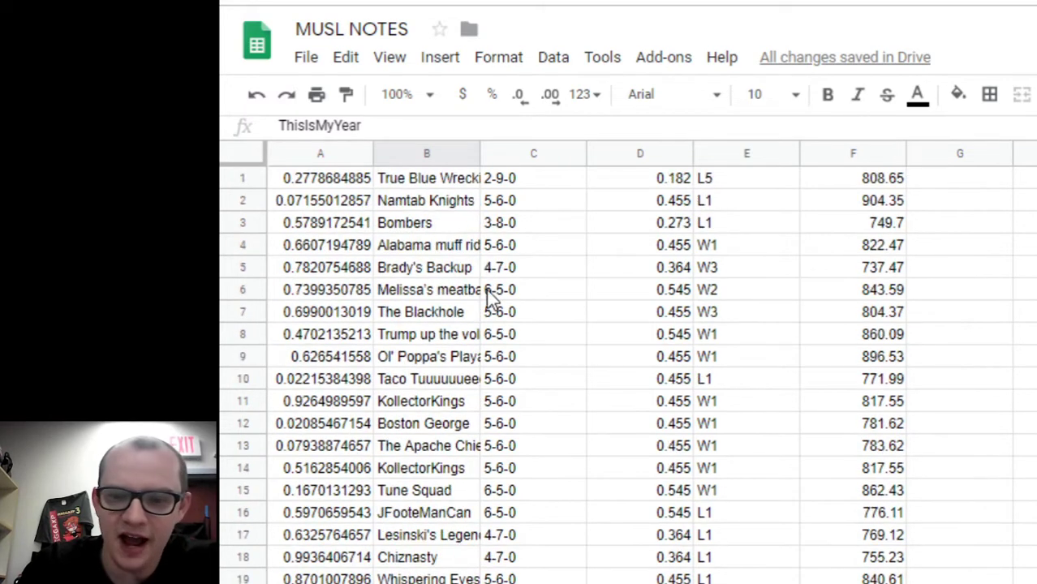
# Step: Switch to RANDOM.ORG and generate a true random number between 1 and 233
pyautogui.hotkey('ctrl', 'Tab')
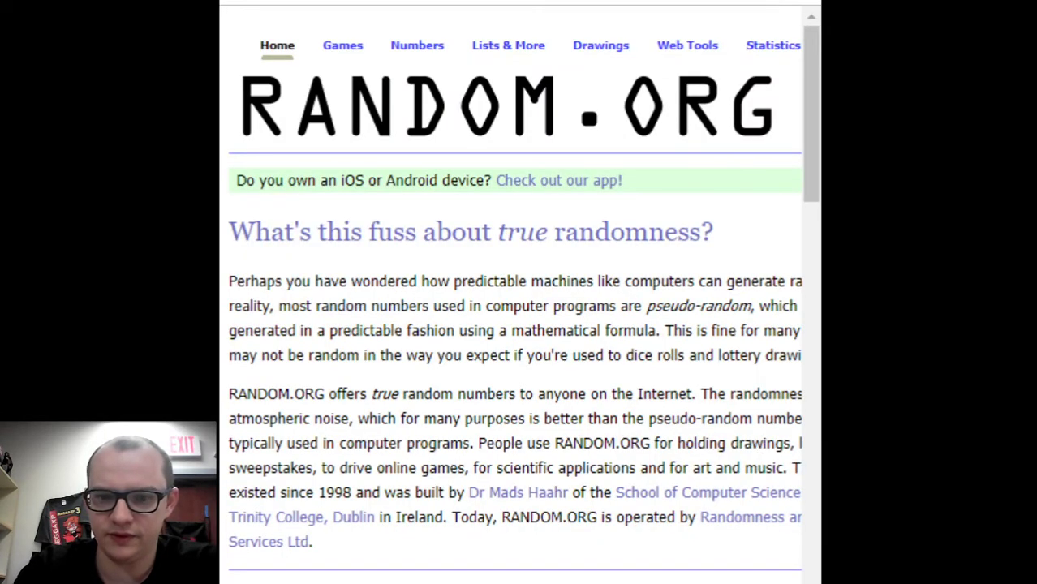
pyautogui.scroll(-12, 717, 345)
pyautogui.scroll(12, 710, 358)
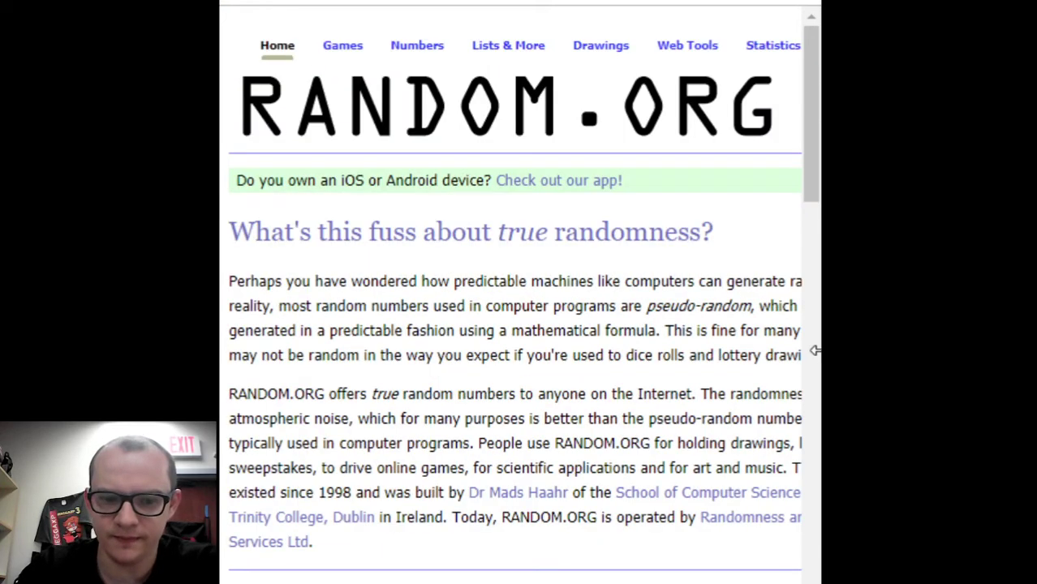
pyautogui.moveTo(814, 351); pyautogui.dragTo(1036, 350)
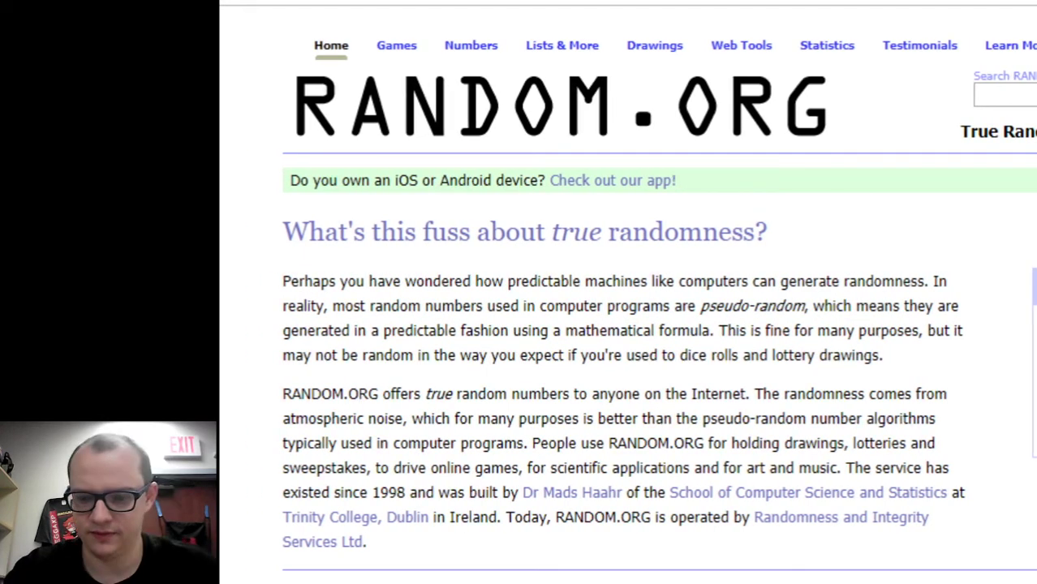
pyautogui.hotkey('ctrl', '-')
pyautogui.hotkey('ctrl', '-')
pyautogui.hotkey('ctrl', '-')
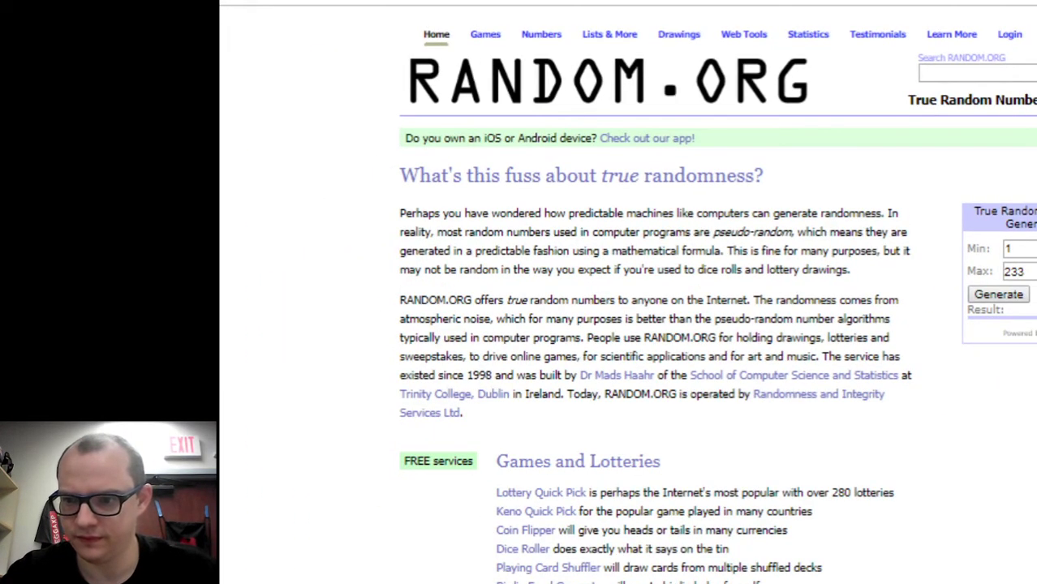
pyautogui.hotkey('ctrl', '-')
pyautogui.hotkey('ctrl', '+')
pyautogui.hotkey('ctrl', '-')
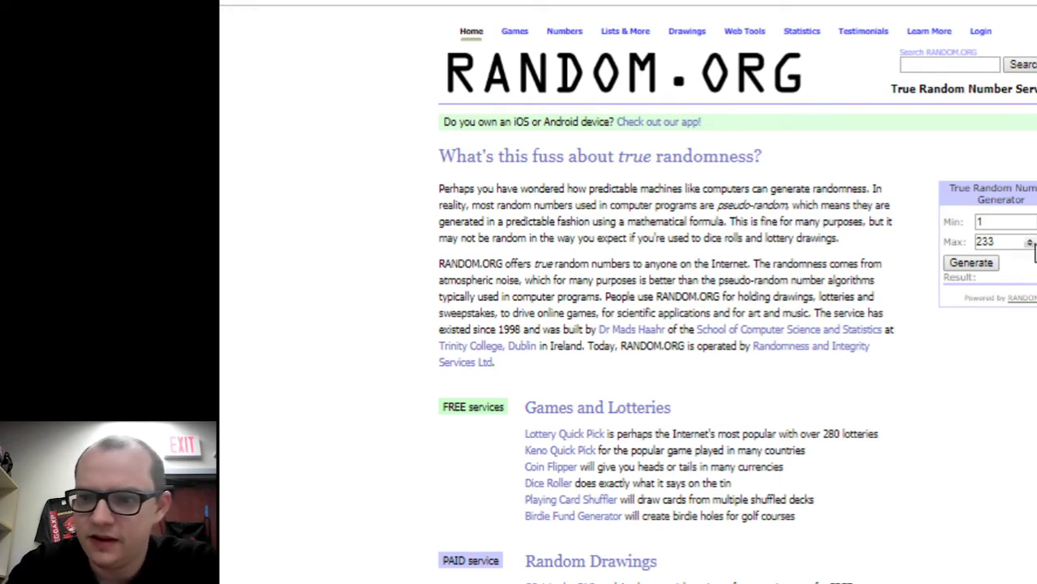
pyautogui.click(981, 264)
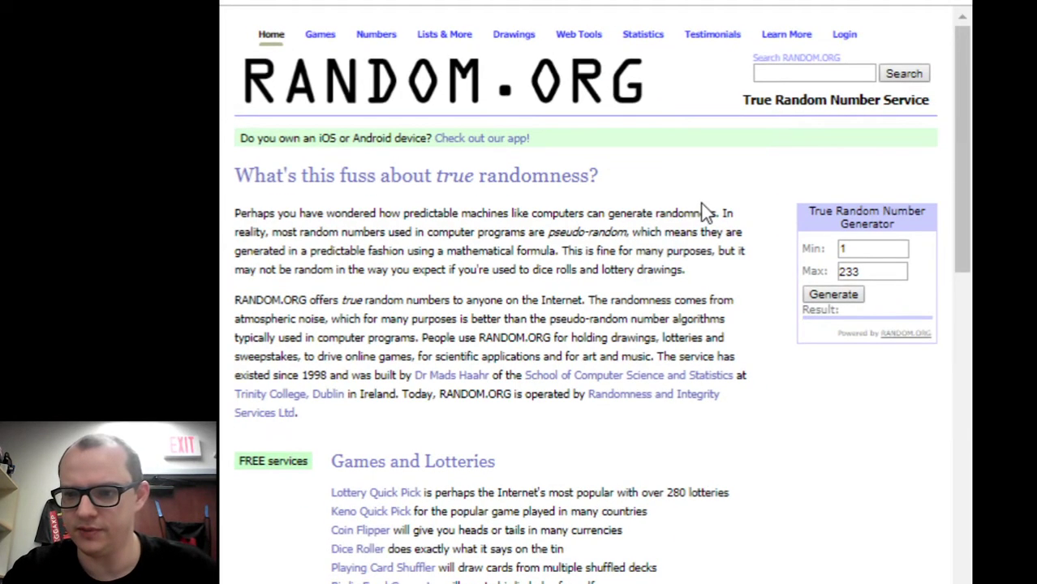
pyautogui.hotkey('ctrl', '-')
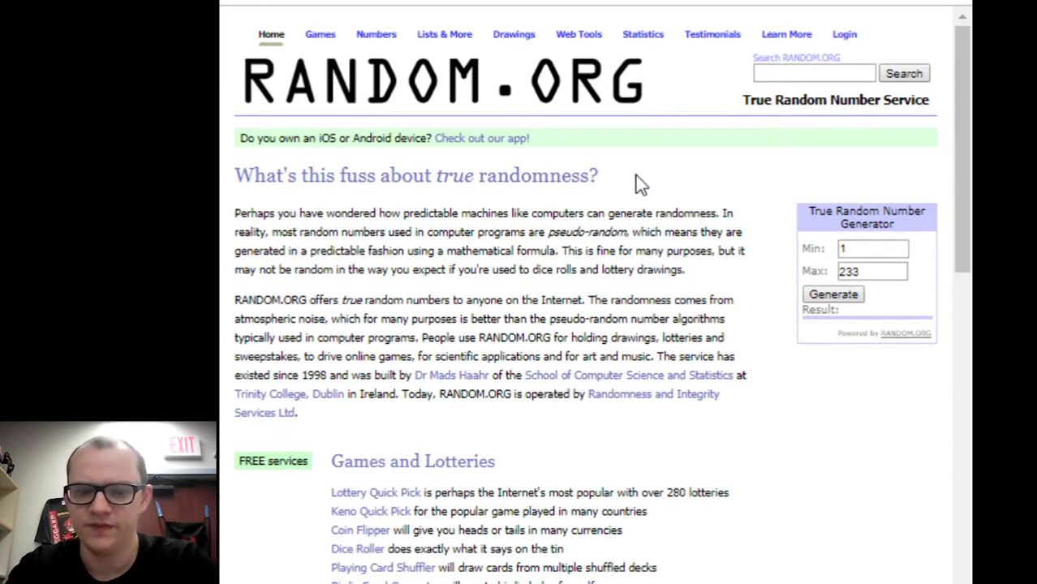
pyautogui.click(831, 297)
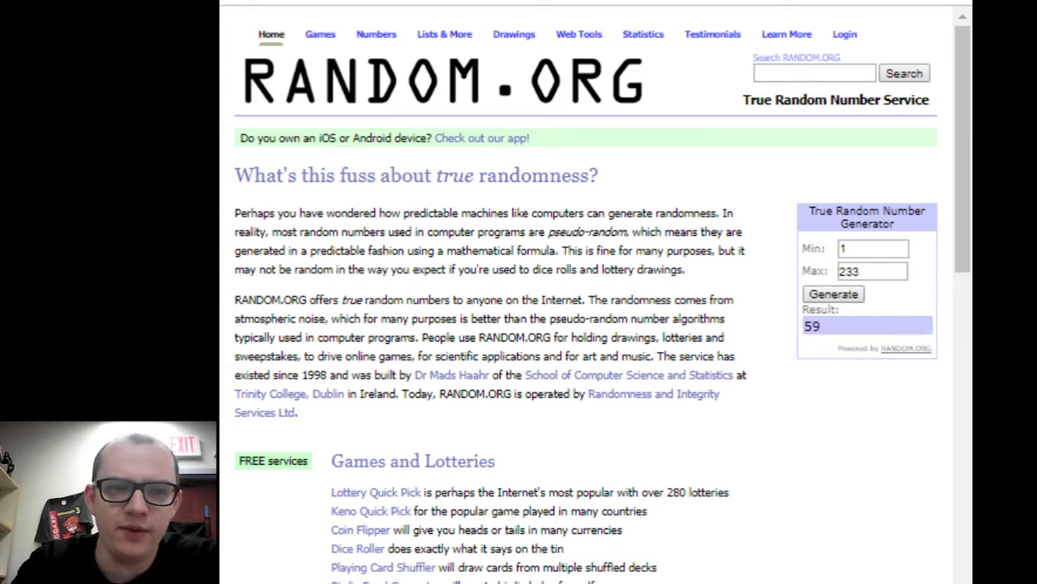
# Step: In the shuffled MUSL NOTES entry list, select the whole row 59 and return to the large-print ranking
pyautogui.hotkey('ctrl', 'Tab')
pyautogui.scroll(-6, 382, 341)
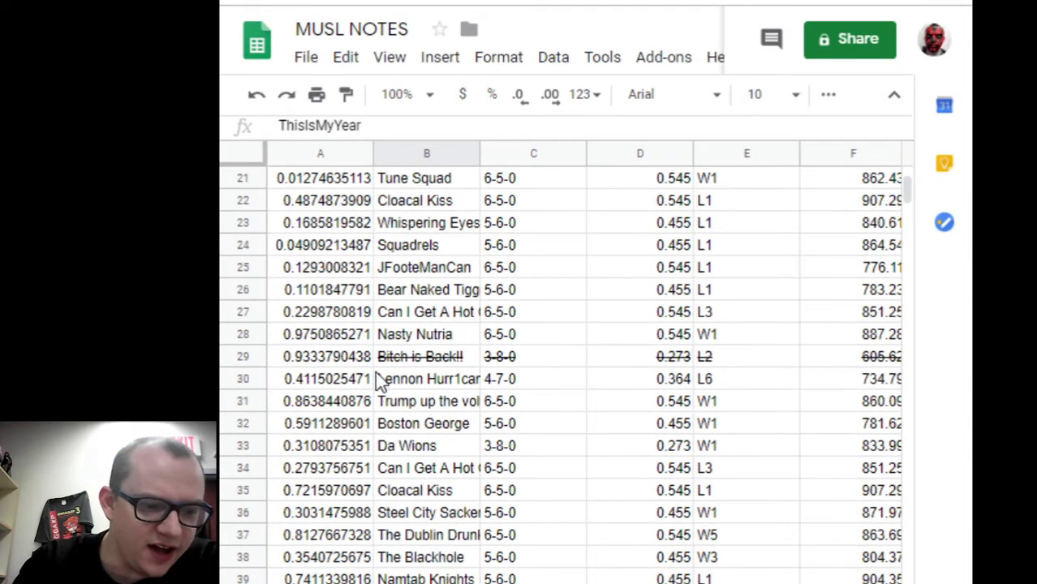
pyautogui.scroll(-5, 379, 381)
pyautogui.scroll(-1, 386, 393)
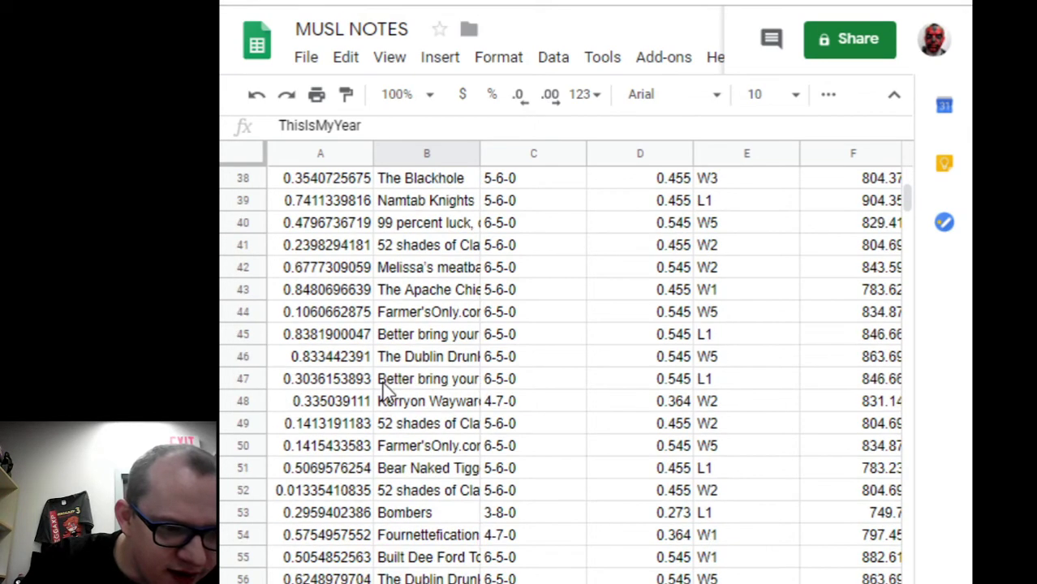
pyautogui.press('Left')
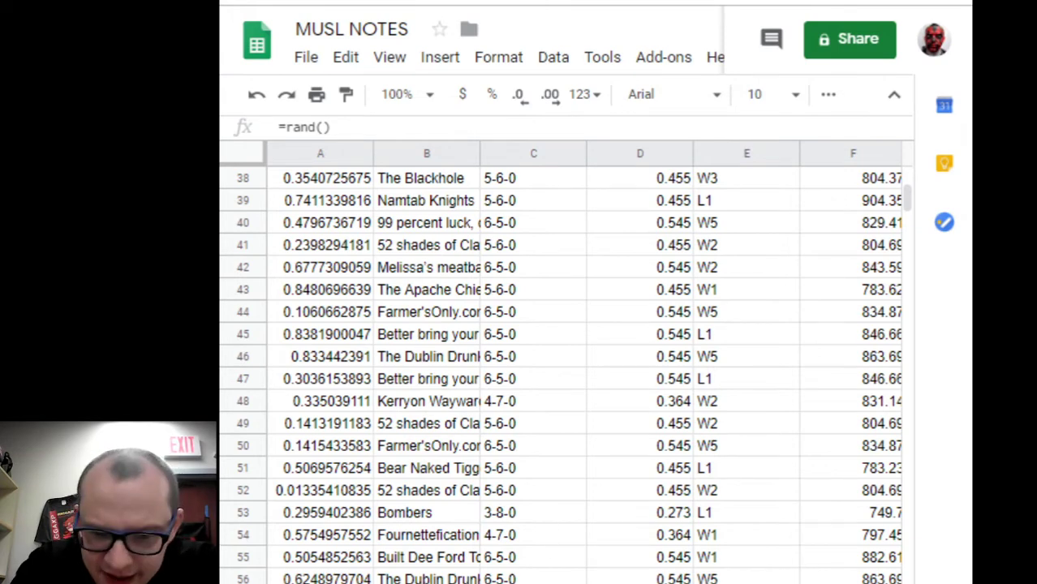
pyautogui.scroll(-3, 679, 477)
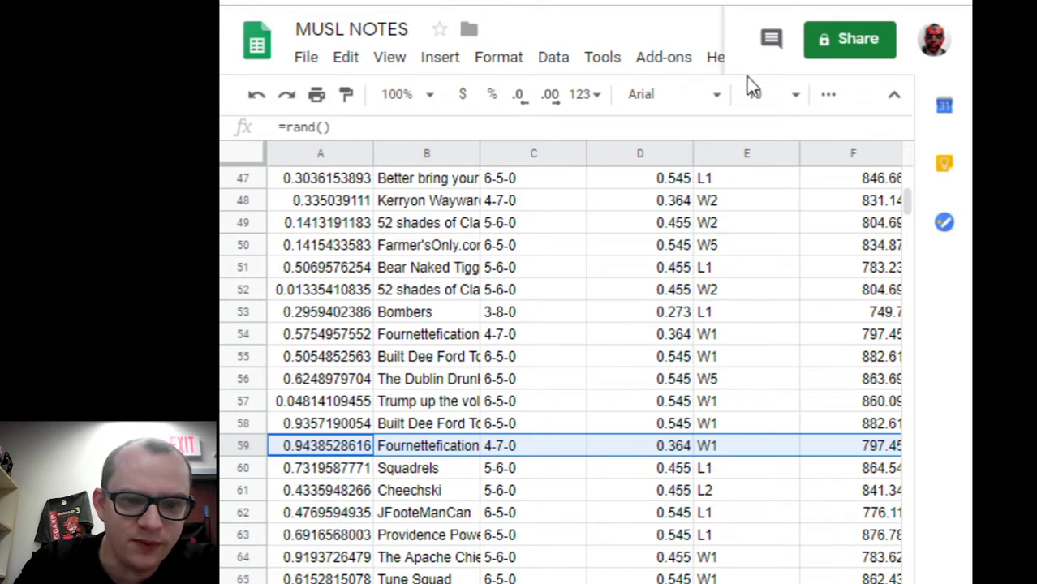
pyautogui.click(256, 445)
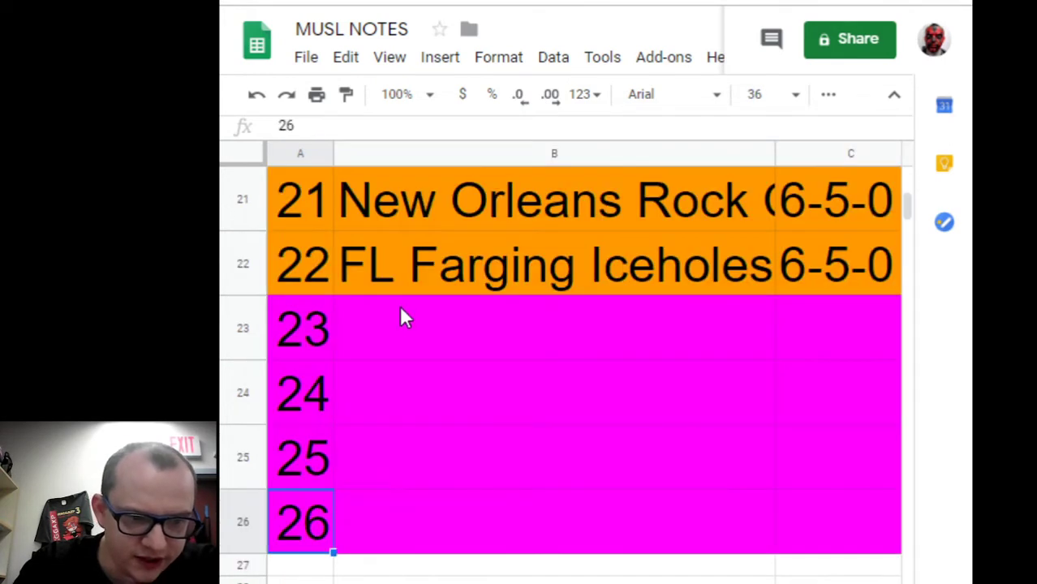
# Step: Enter Fournettification as the team name for rank 23 in the large-print ranking
pyautogui.click(401, 318)
pyautogui.write('FORUIN')
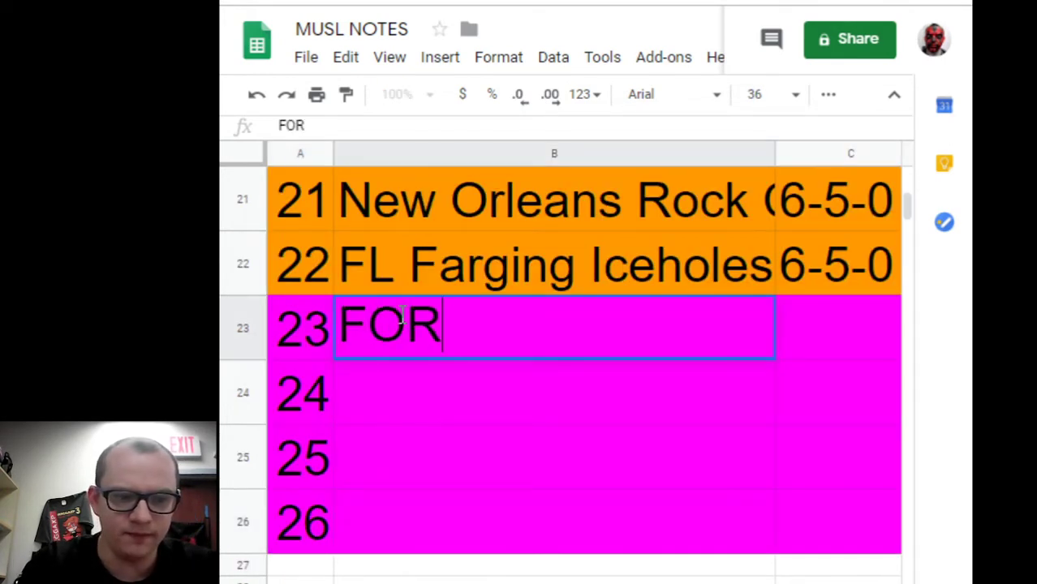
pyautogui.press('BackSpace')
pyautogui.press('BackSpace')
pyautogui.press('BackSpace')
pyautogui.press('BackSpace')
pyautogui.press('BackSpace')
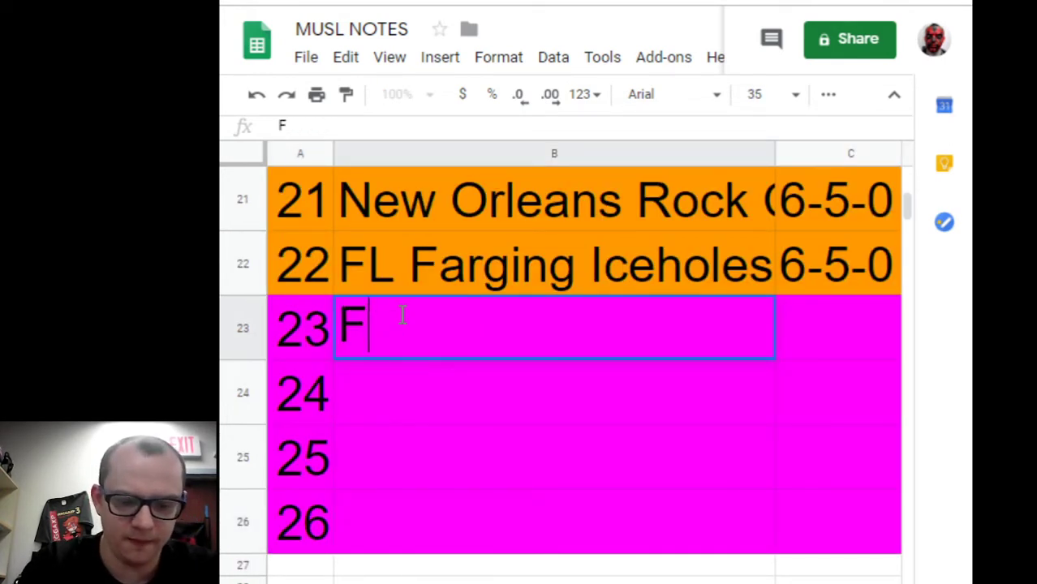
pyautogui.write('ournettification')
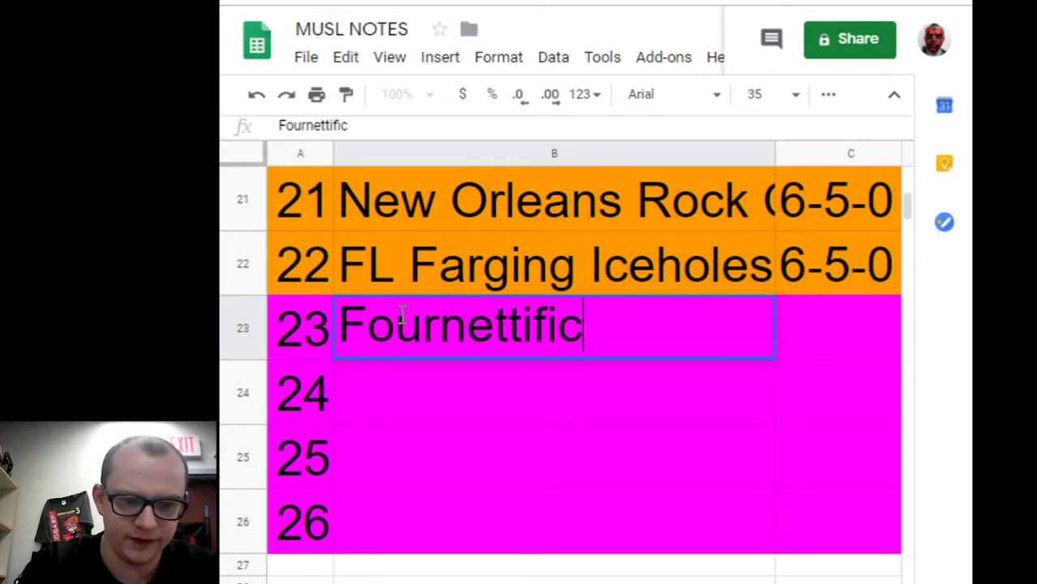
pyautogui.press('Return')
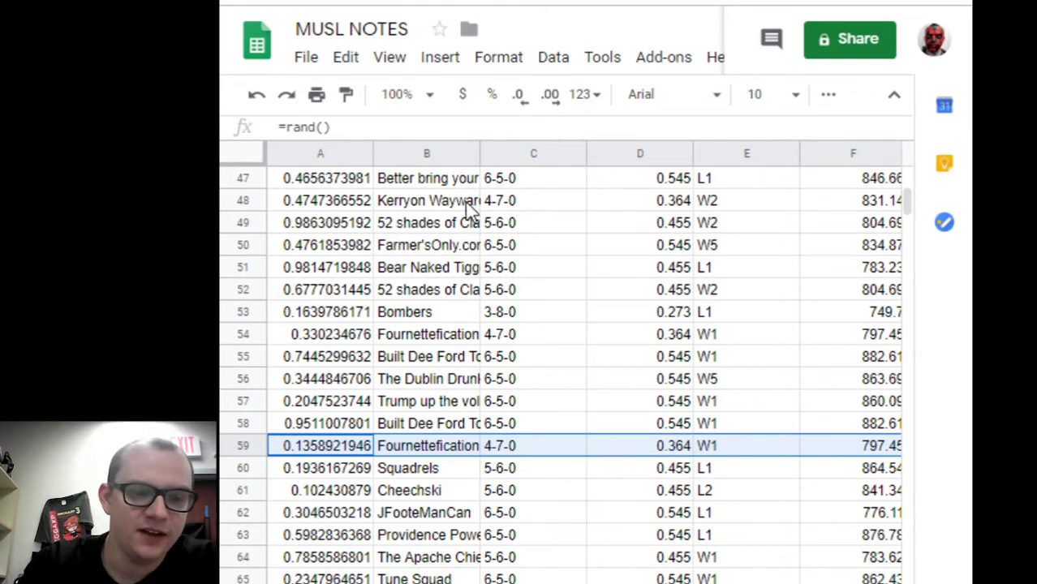
# Step: Select the whole entry sheet and sort the range by column B, A → Z, to group repeated teams
pyautogui.click(245, 154)
pyautogui.click(551, 59)
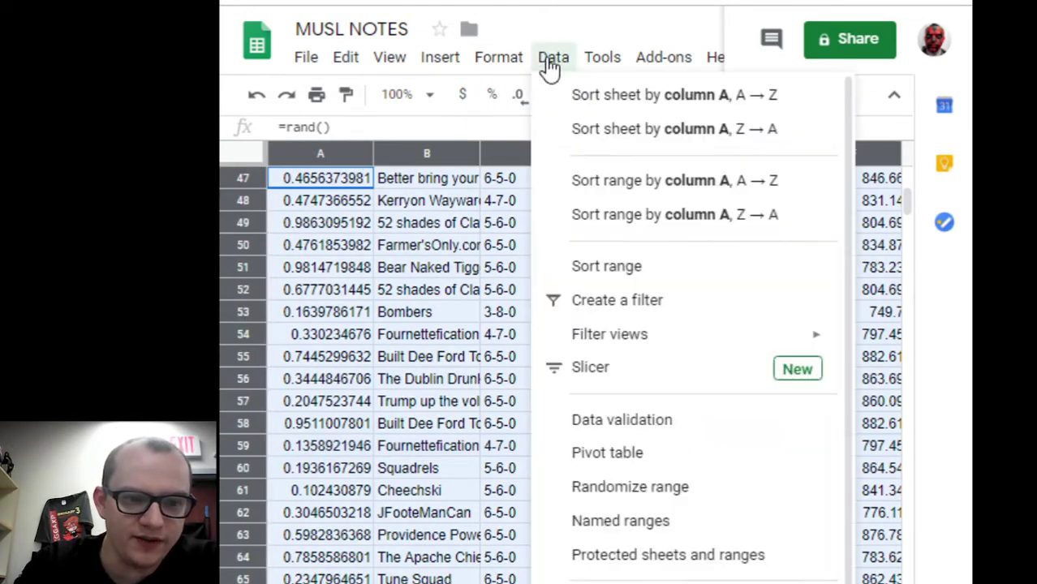
pyautogui.click(591, 268)
pyautogui.click(451, 352)
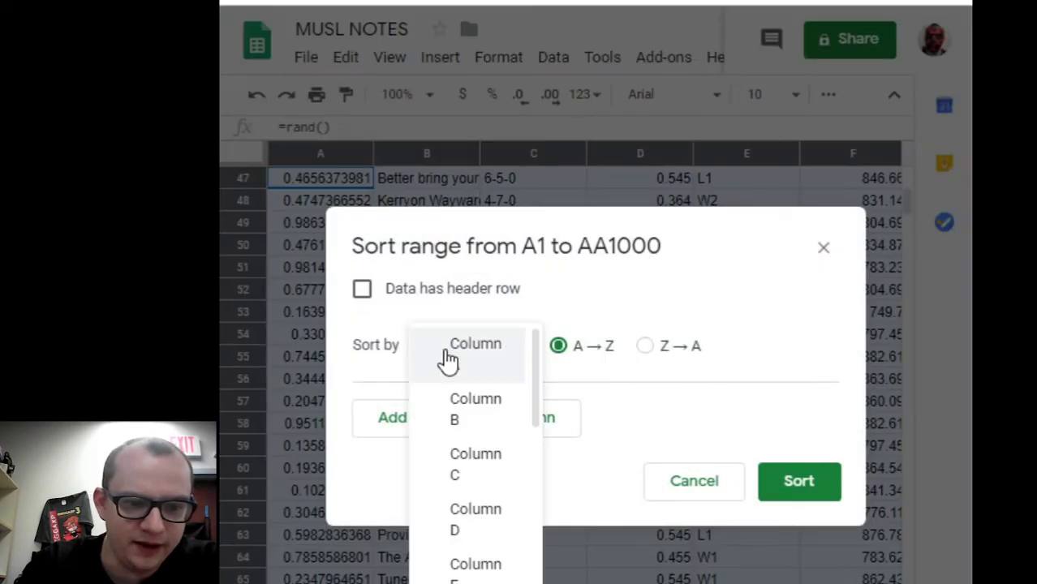
pyautogui.click(468, 426)
pyautogui.click(799, 482)
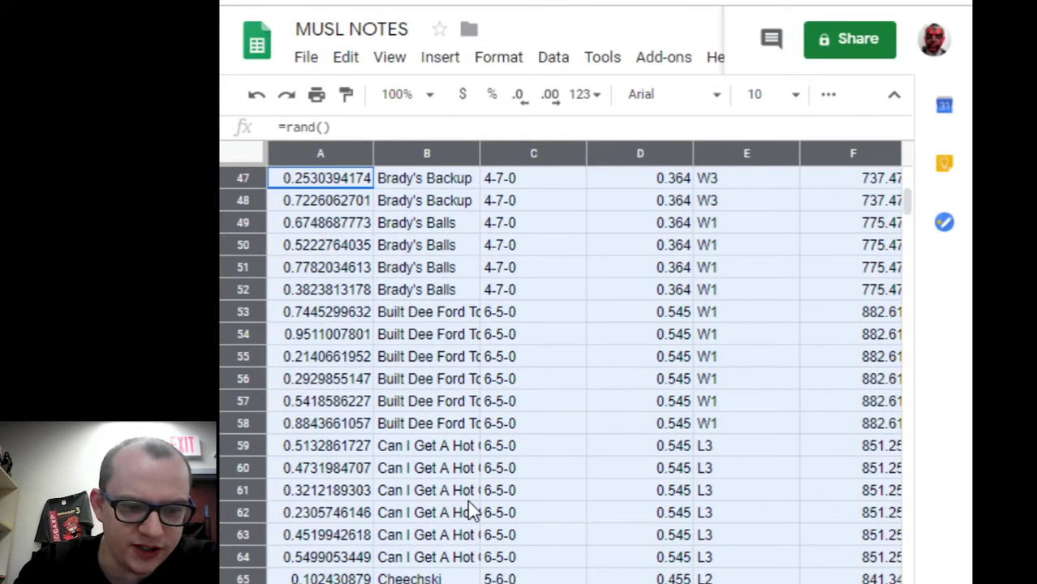
# Step: Find the Fournettefication entries in the grouped list and delete their rows 96 to 99
pyautogui.click(462, 493)
pyautogui.scroll(-3, 456, 490)
pyautogui.scroll(-8, 456, 491)
pyautogui.scroll(2, 462, 493)
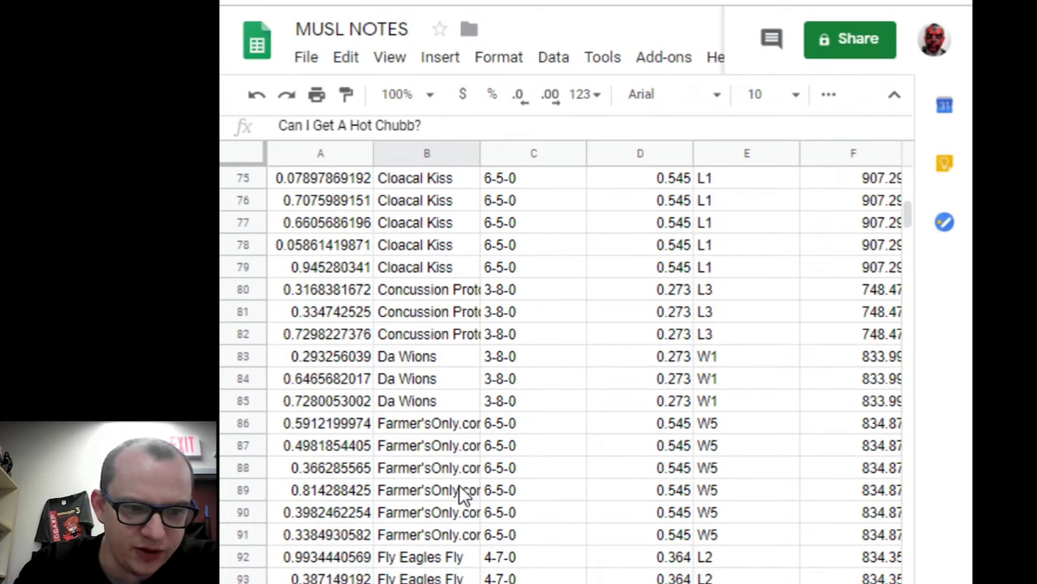
pyautogui.scroll(-2, 485, 497)
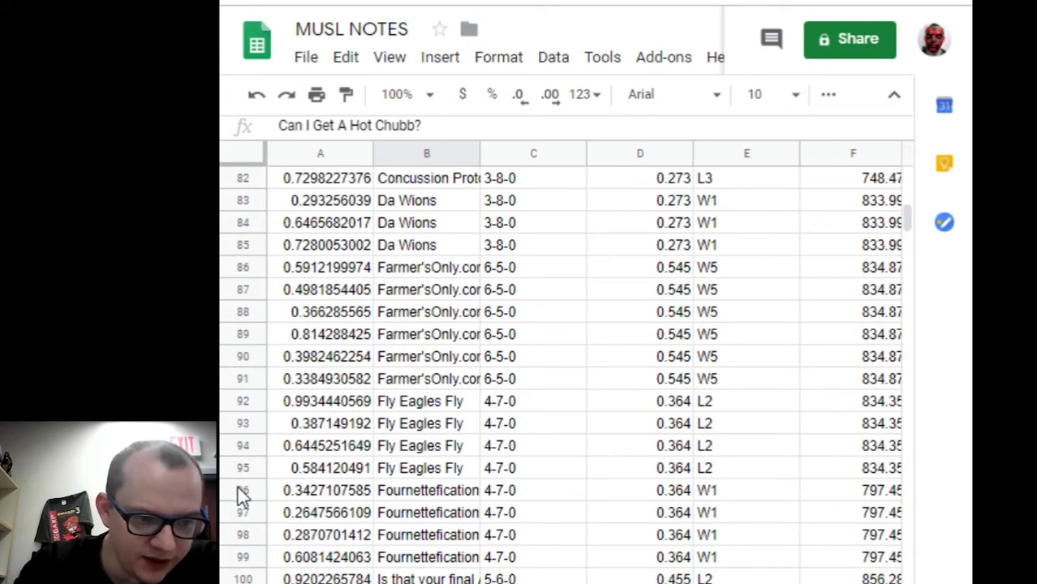
pyautogui.moveTo(240, 490); pyautogui.dragTo(239, 560)
pyautogui.rightClick(243, 521)
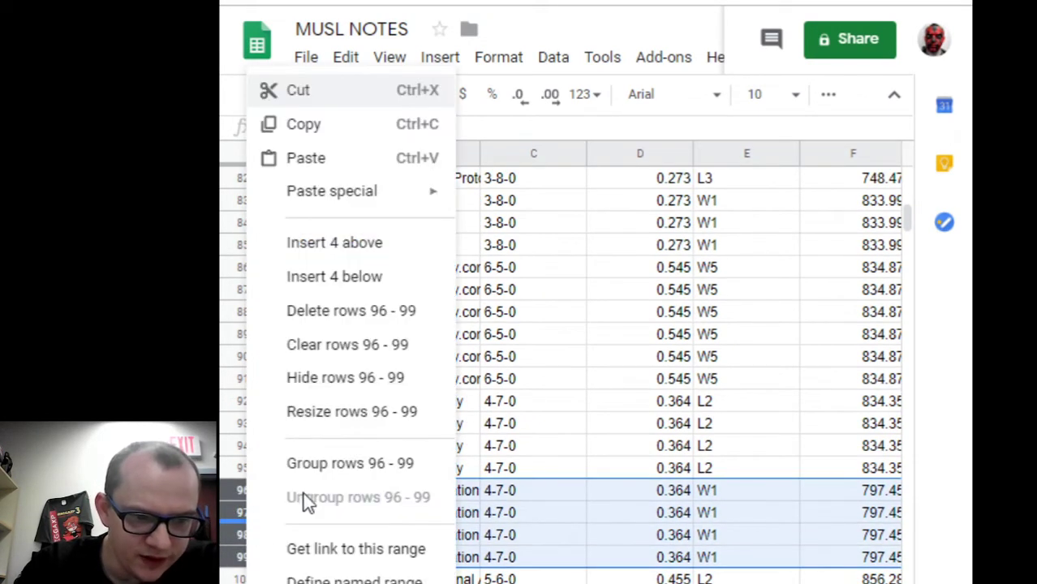
pyautogui.click(373, 312)
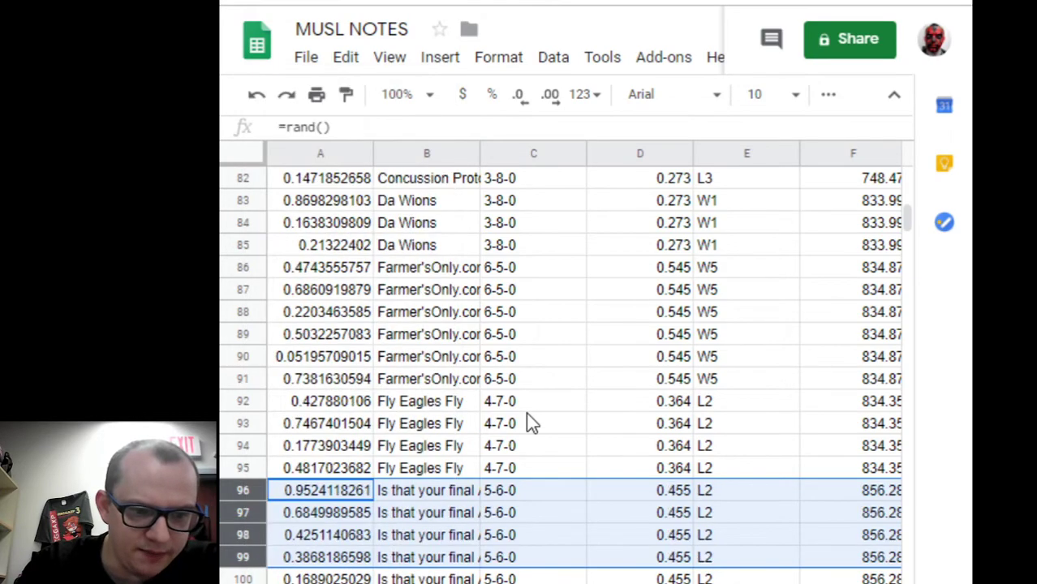
# Step: Check the last filled row of the entry list, then set the RANDOM.ORG generator's maximum to 229
pyautogui.click(526, 406)
pyautogui.scroll(4, 434, 503)
pyautogui.scroll(20, 434, 504)
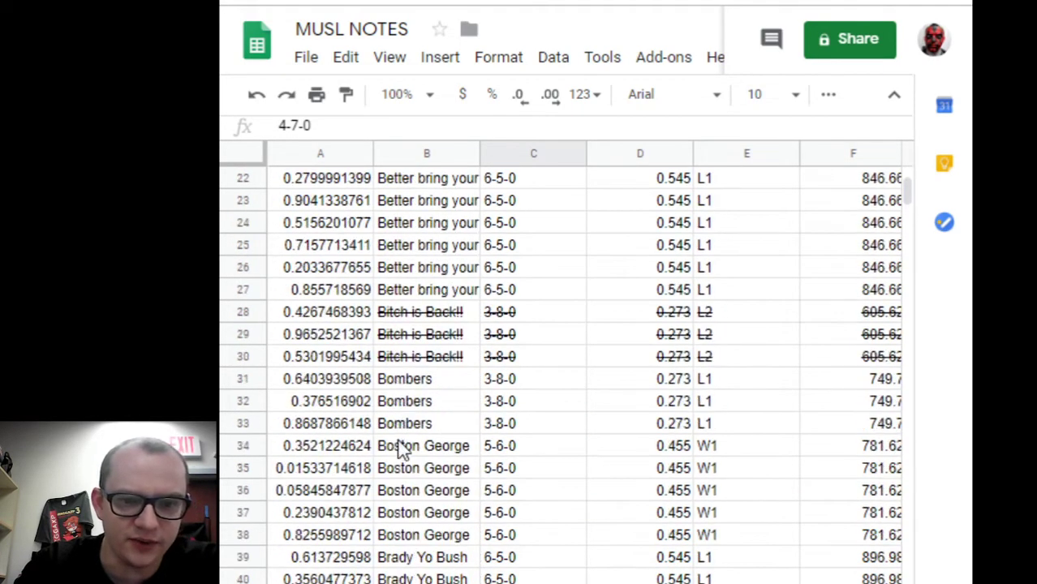
pyautogui.moveTo(908, 190); pyautogui.dragTo(934, 286)
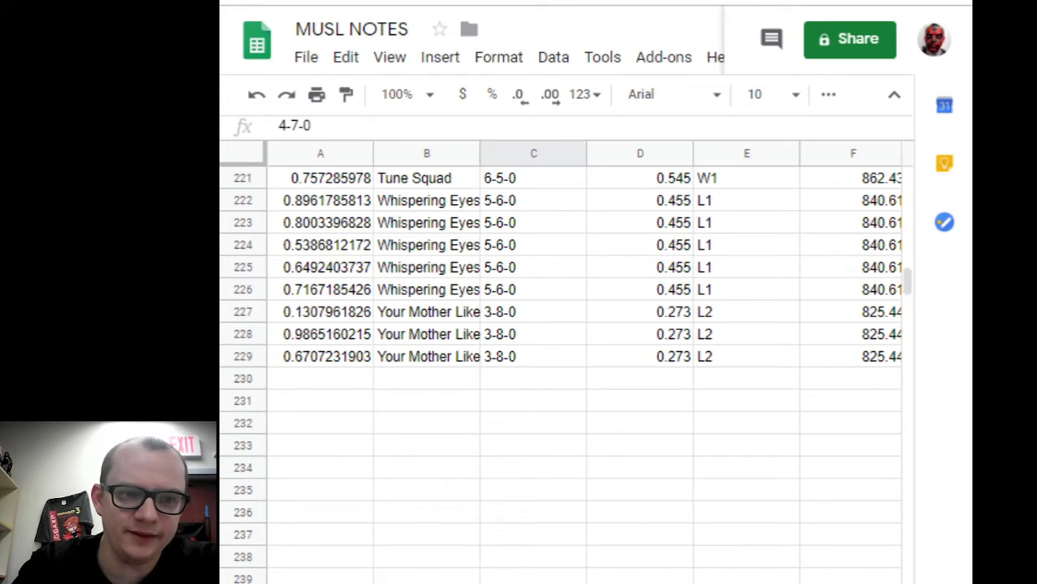
pyautogui.hotkey('ctrl', 'Tab')
pyautogui.moveTo(858, 271); pyautogui.dragTo(830, 268)
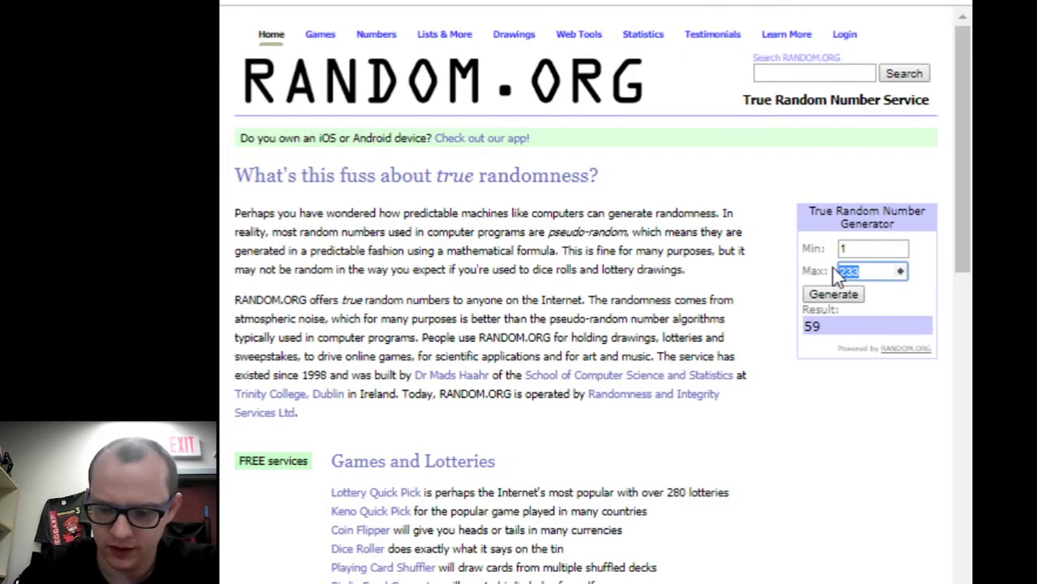
pyautogui.write('229')
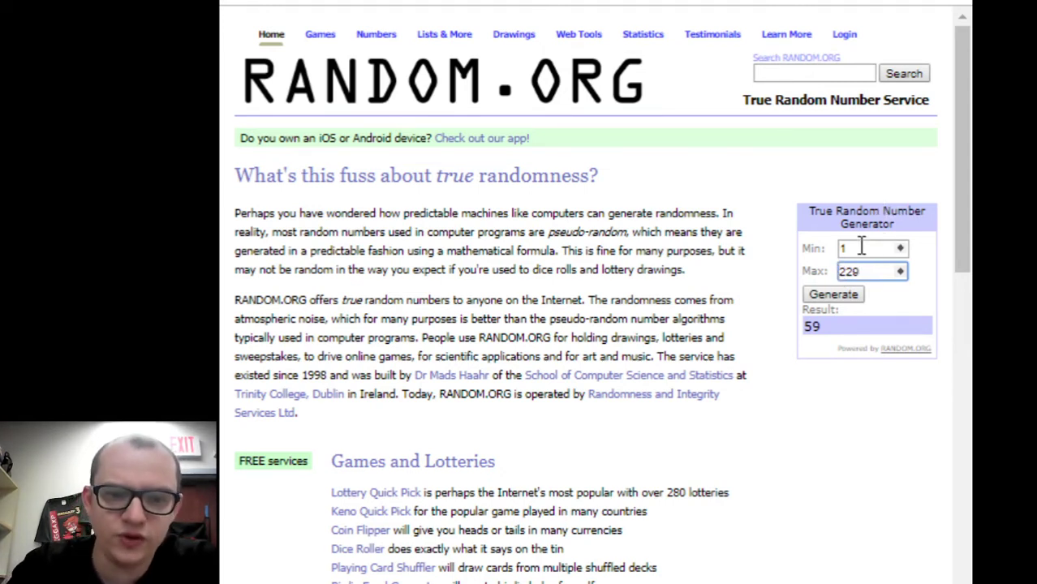
# Step: Return to MUSL NOTES, select the whole entry sheet and sort the range by column A, A → Z, to reshuffle it
pyautogui.hotkey('ctrl', 'Tab')
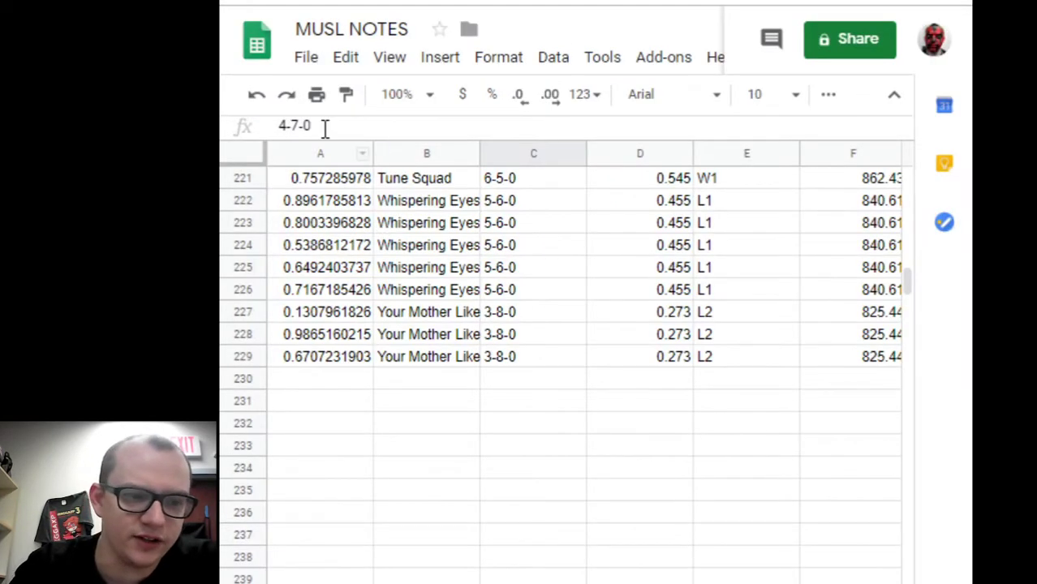
pyautogui.click(235, 153)
pyautogui.click(556, 59)
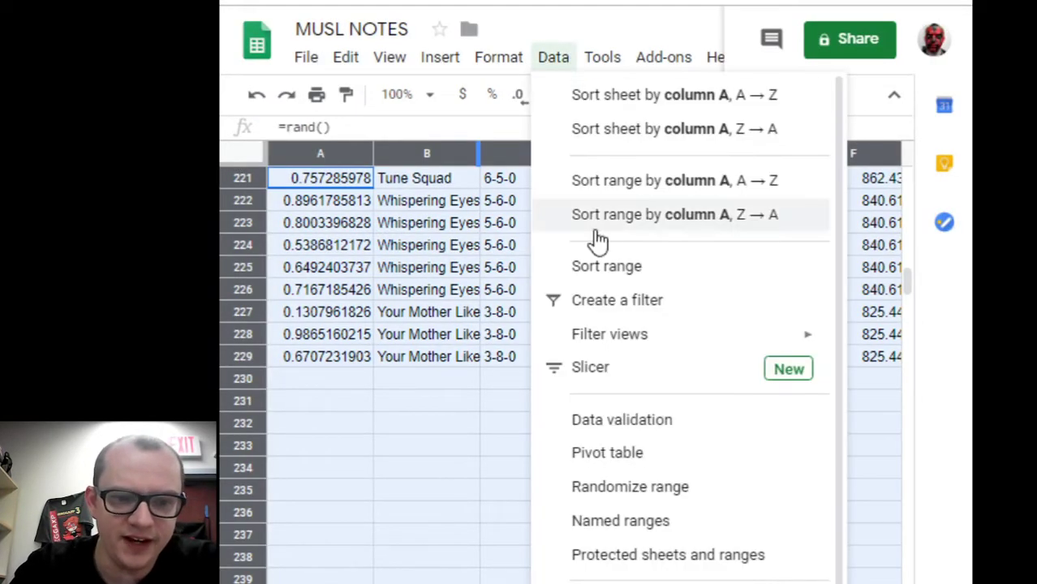
pyautogui.click(600, 268)
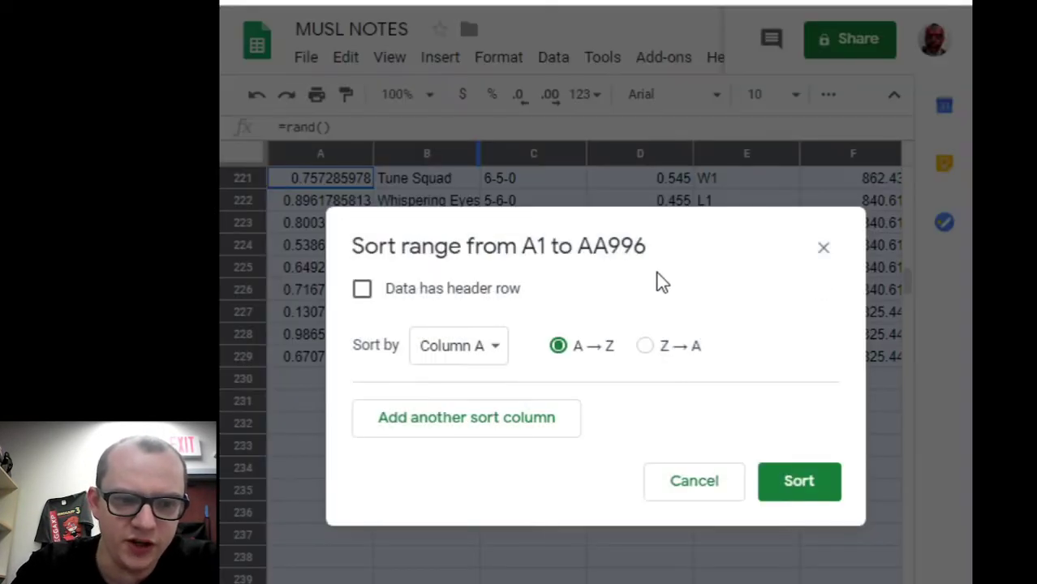
pyautogui.click(787, 492)
pyautogui.click(467, 446)
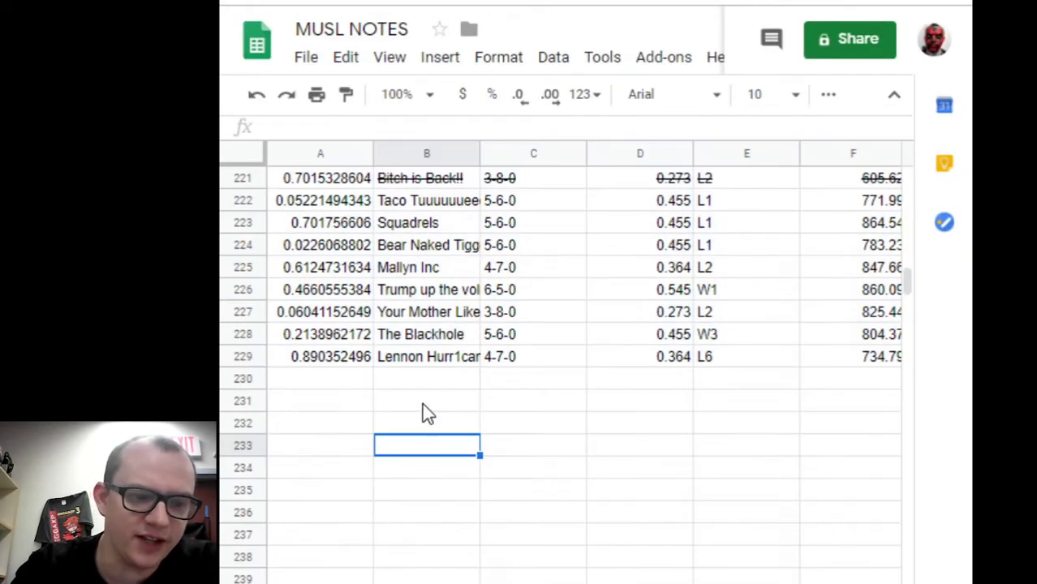
# Step: Review the reshuffled entries back to the start of the list and select the team name in row 1
pyautogui.scroll(5, 867, 354)
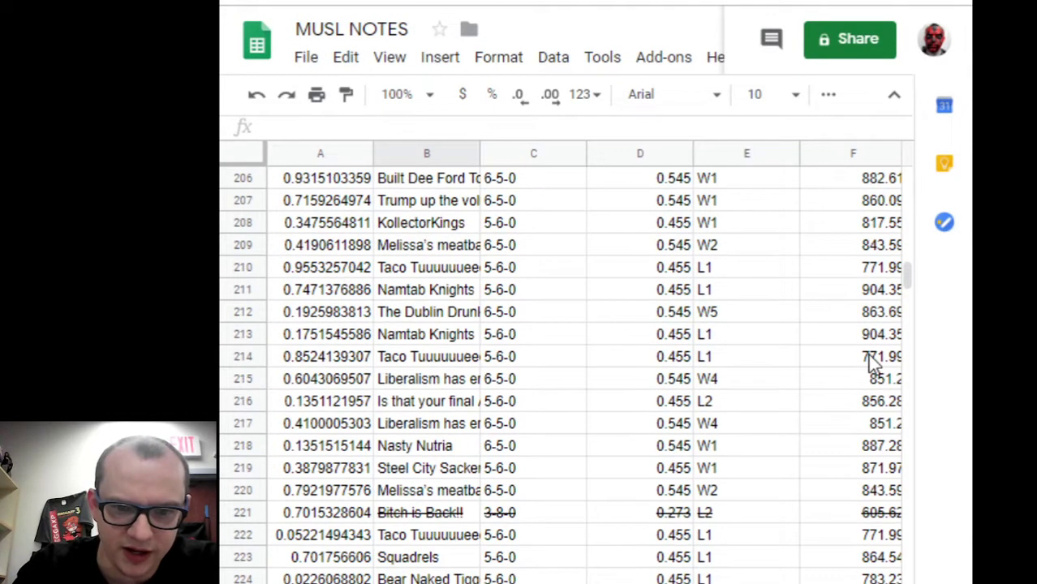
pyautogui.moveTo(905, 283); pyautogui.dragTo(928, 187)
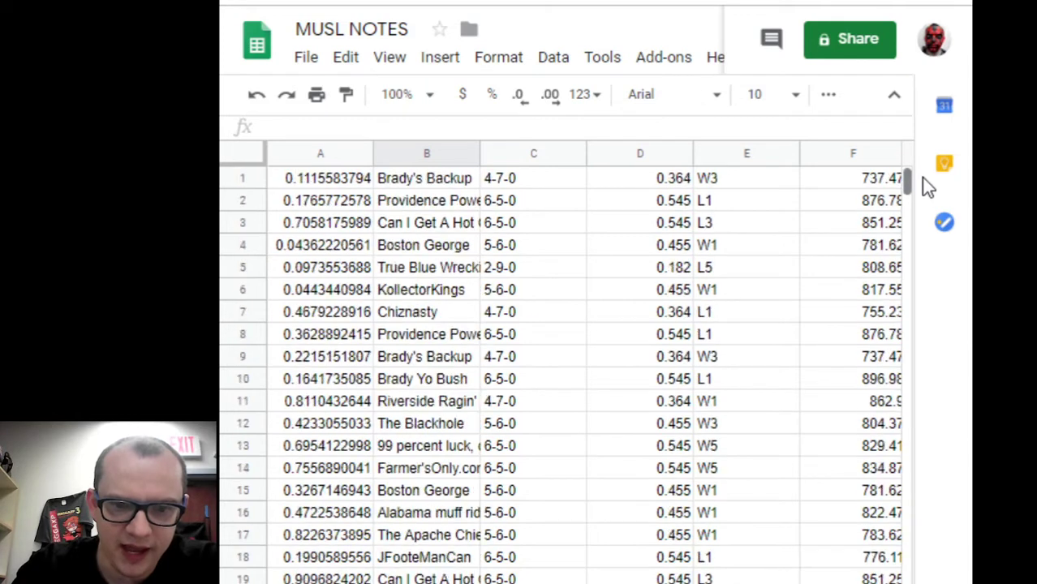
pyautogui.click(416, 180)
# Step: Switch to RANDOM.ORG and generate a true random number between 1 and 229
pyautogui.click(471, 1)
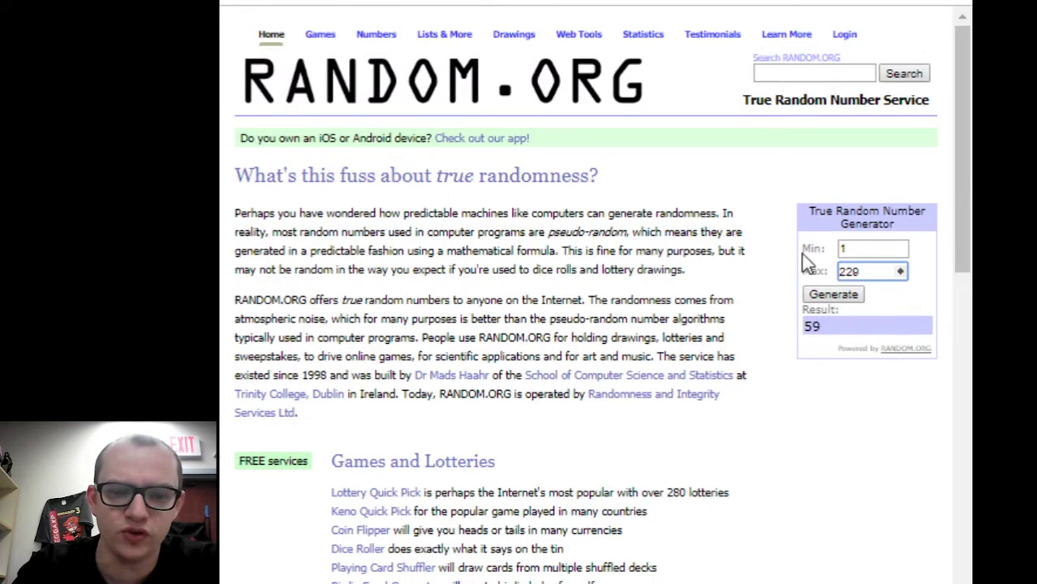
pyautogui.click(834, 296)
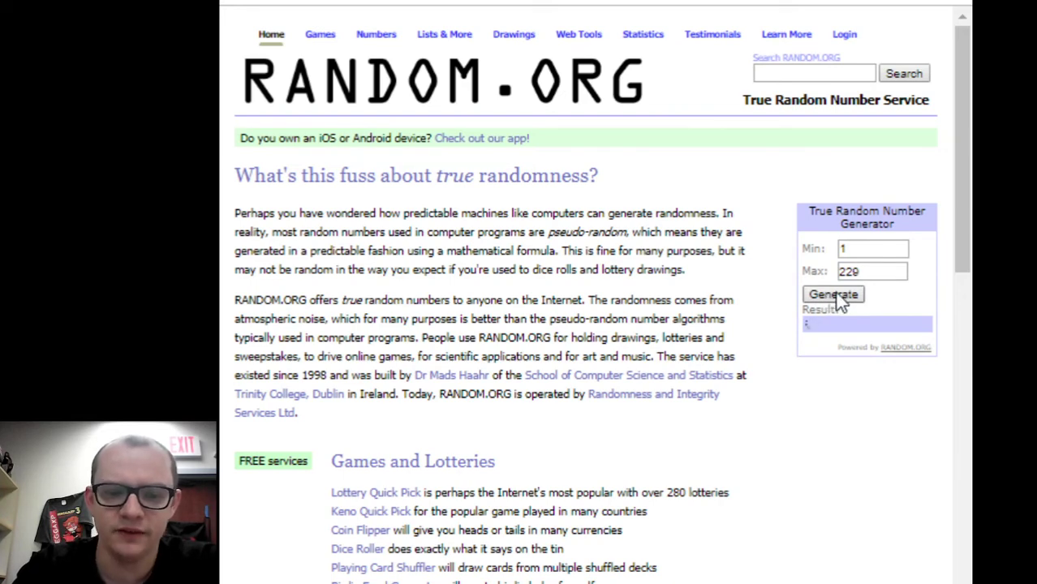
pyautogui.click(840, 299)
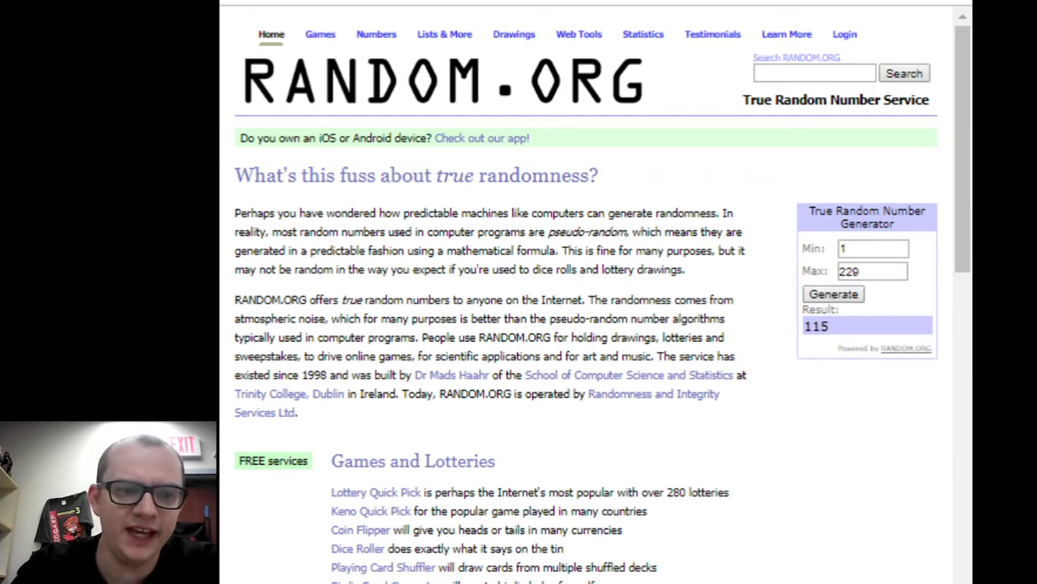
# Step: Switch back to the MUSL NOTES entry list and select the whole row 115
pyautogui.click(470, 2)
pyautogui.scroll(-15, 483, 367)
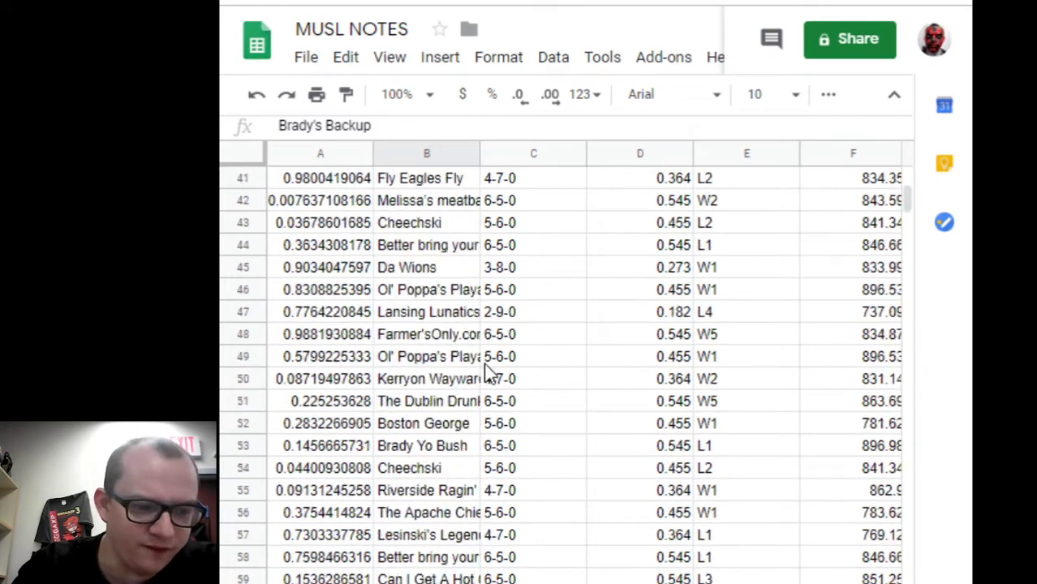
pyautogui.scroll(-15, 493, 376)
pyautogui.scroll(3, 496, 377)
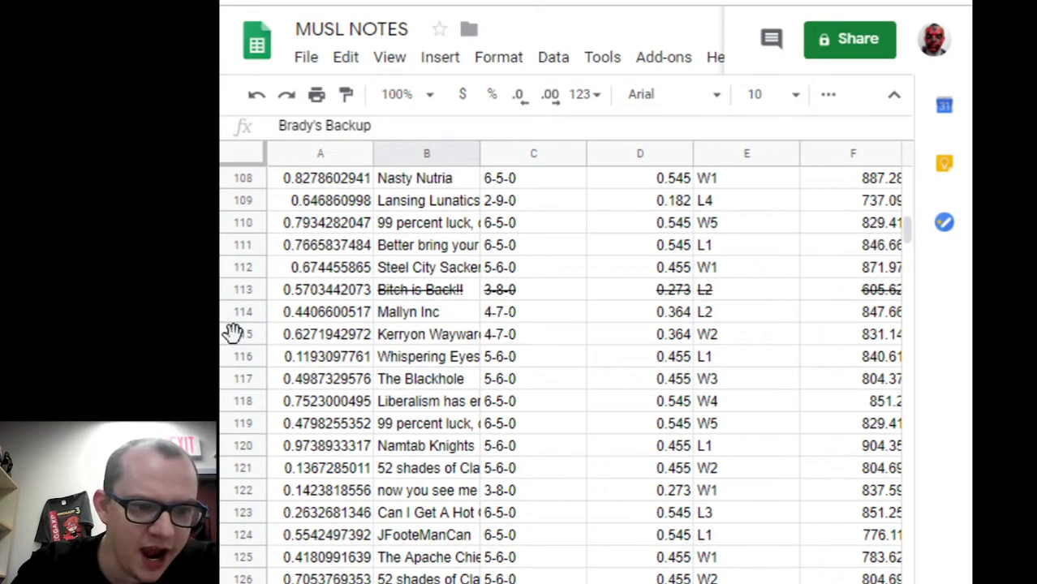
pyautogui.click(235, 333)
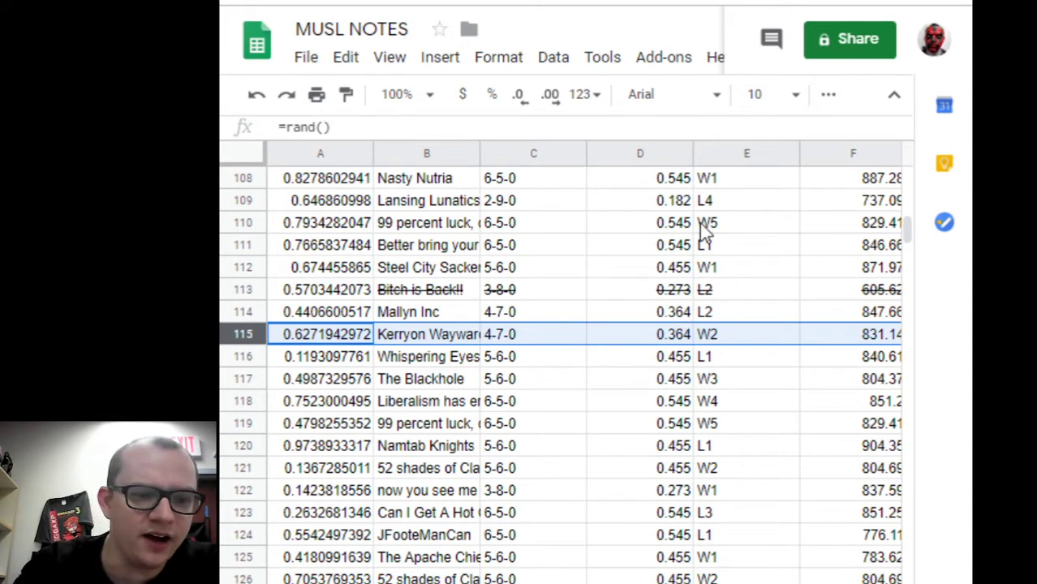
pyautogui.click(617, 2)
pyautogui.hotkey('ctrl', 'Tab')
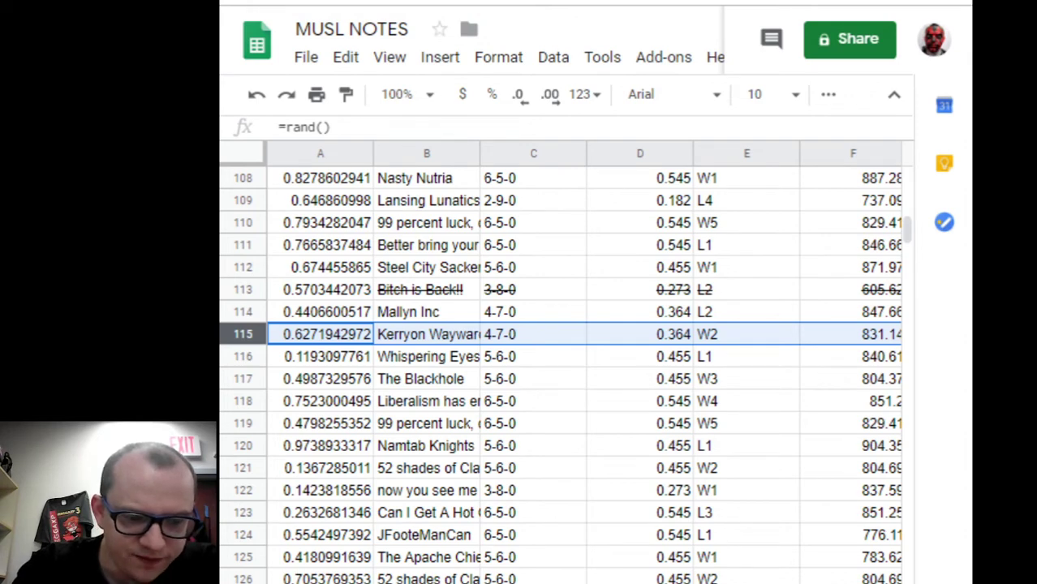
# Step: Enter Kerryon Wayward Son as the team name for rank 24 in the large-print ranking
pyautogui.hotkey('ctrl', 'shift', 'pageup')
pyautogui.write('kerr')
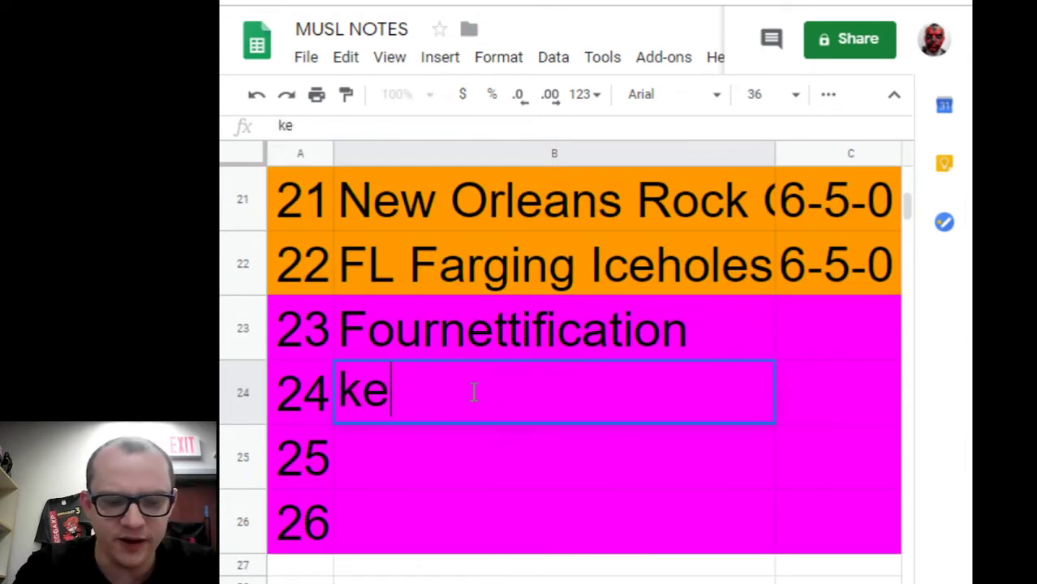
pyautogui.press('BackSpace')
pyautogui.press('BackSpace')
pyautogui.press('BackSpace')
pyautogui.press('BackSpace')
pyautogui.write('KERRYO')
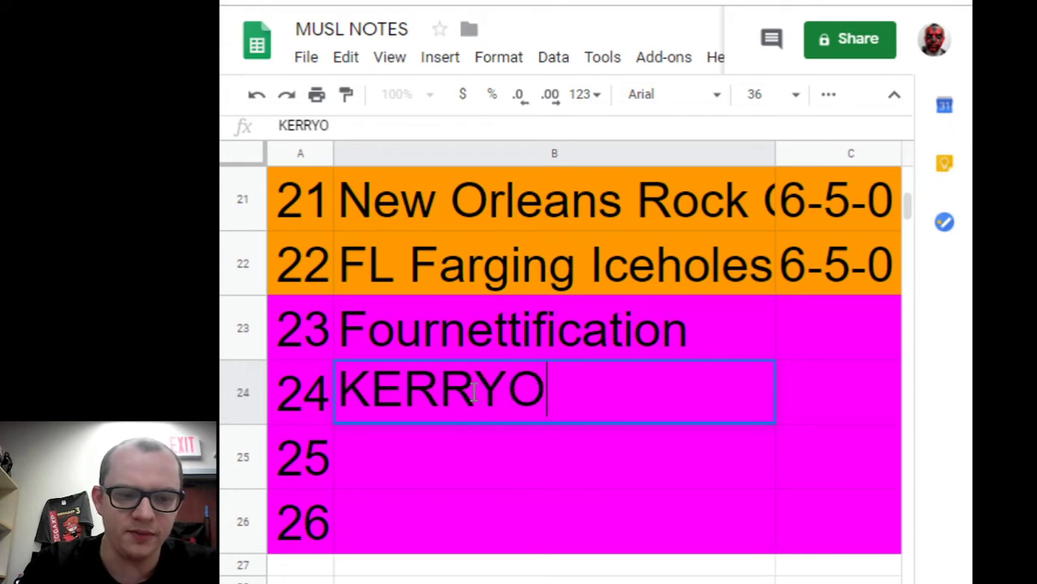
pyautogui.press('BackSpace')
pyautogui.press('BackSpace')
pyautogui.press('BackSpace')
pyautogui.press('BackSpace')
pyautogui.press('BackSpace')
pyautogui.write('erryon')
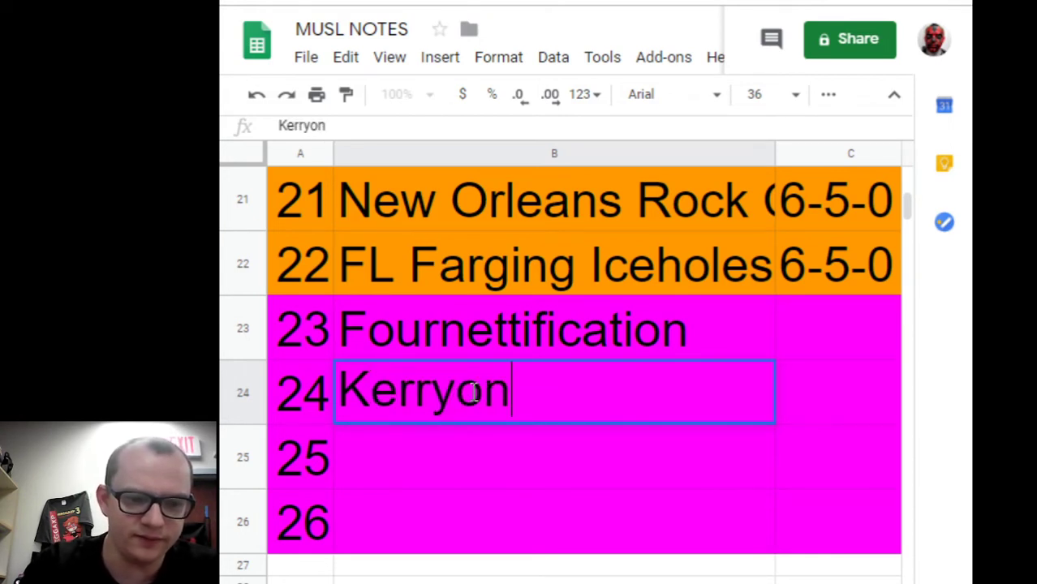
pyautogui.write(' Wayward Son')
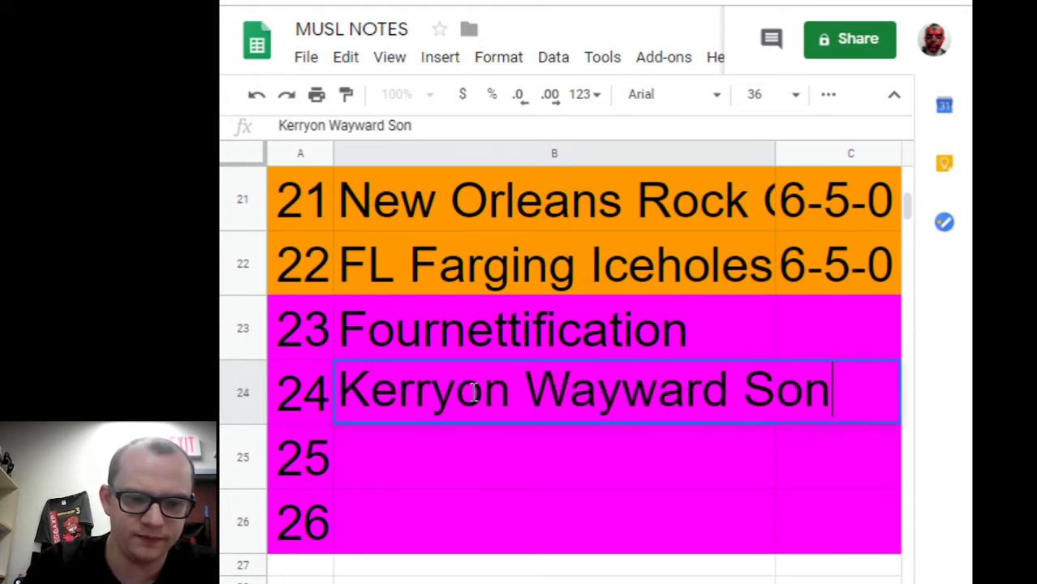
pyautogui.press('Return')
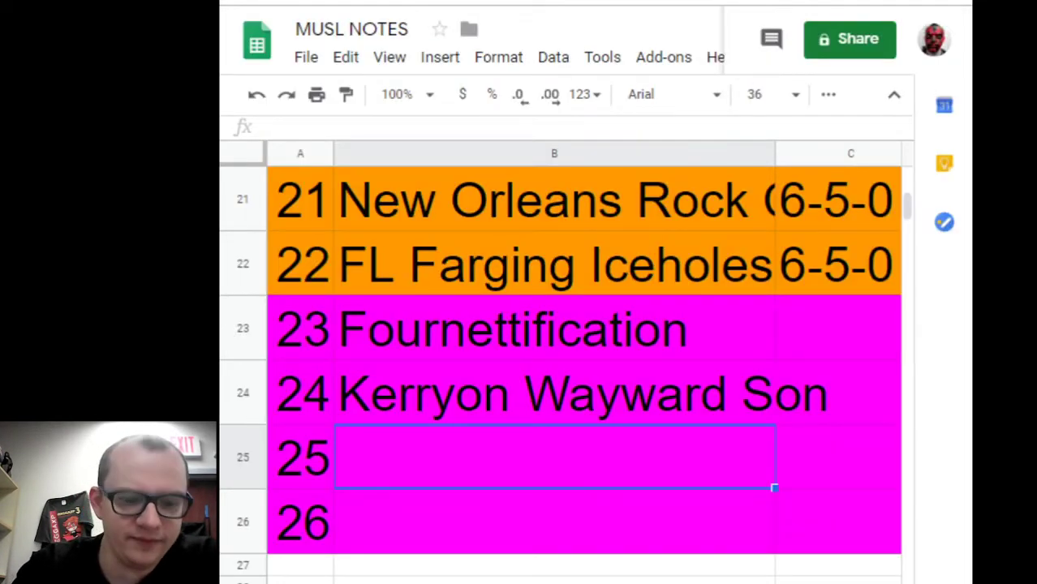
# Step: Return to the entry list and sort the entire sheet range by column B from A to Z
pyautogui.hotkey('ctrl', 'shift', 'pagedown')
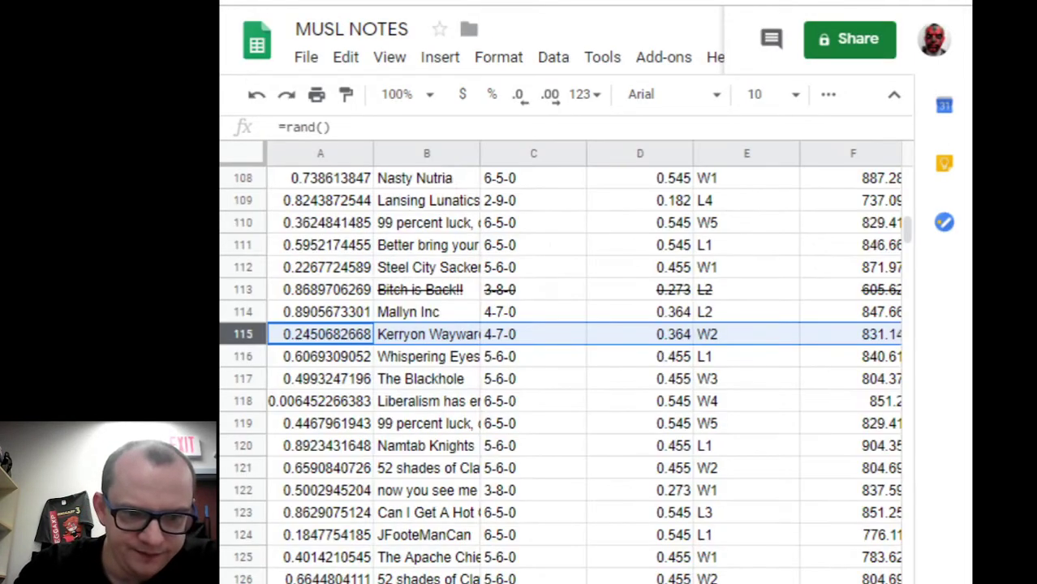
pyautogui.click(242, 154)
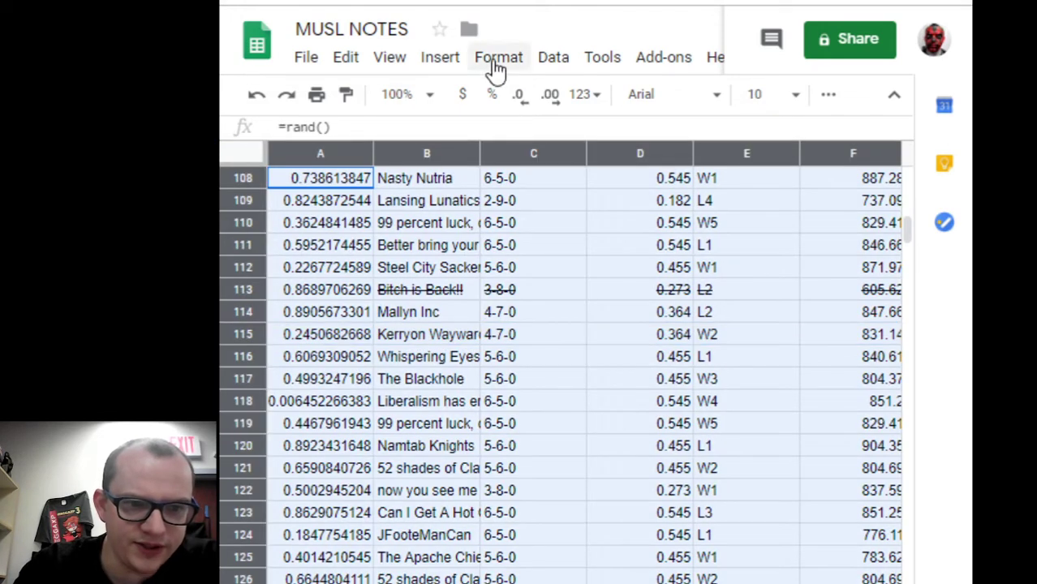
pyautogui.click(553, 57)
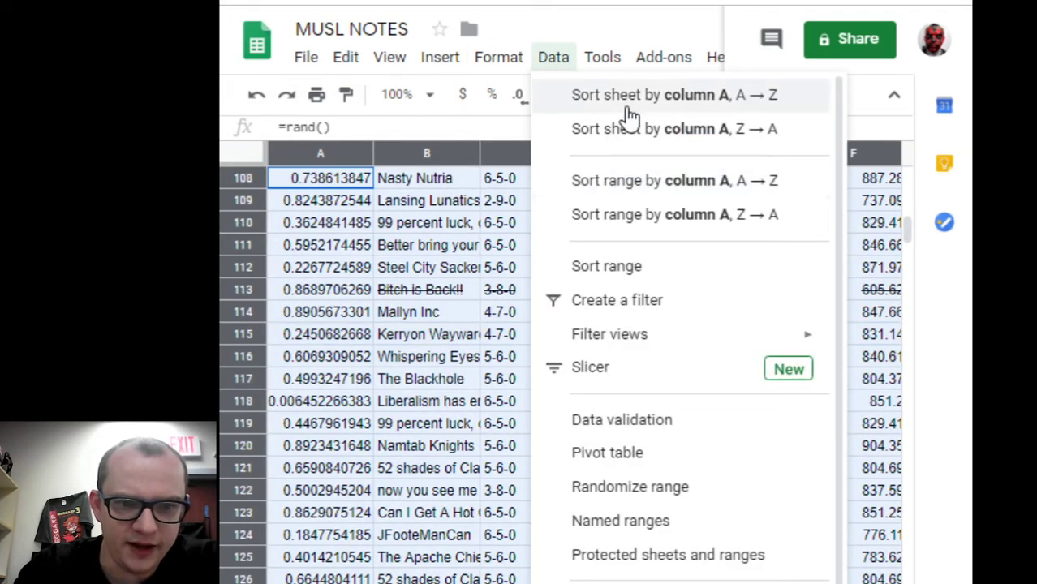
pyautogui.click(621, 271)
pyautogui.click(481, 355)
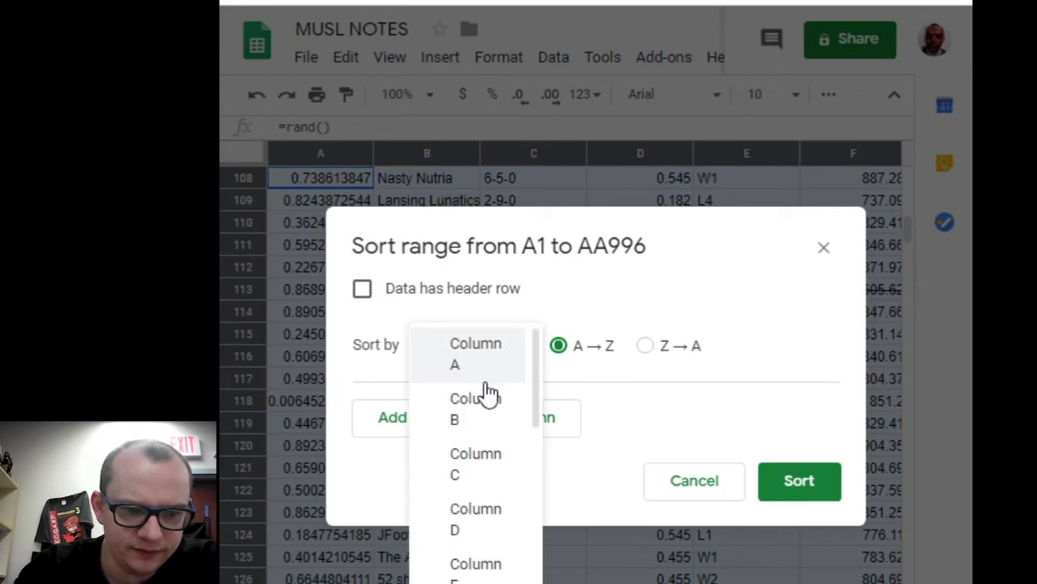
pyautogui.click(486, 406)
pyautogui.click(786, 486)
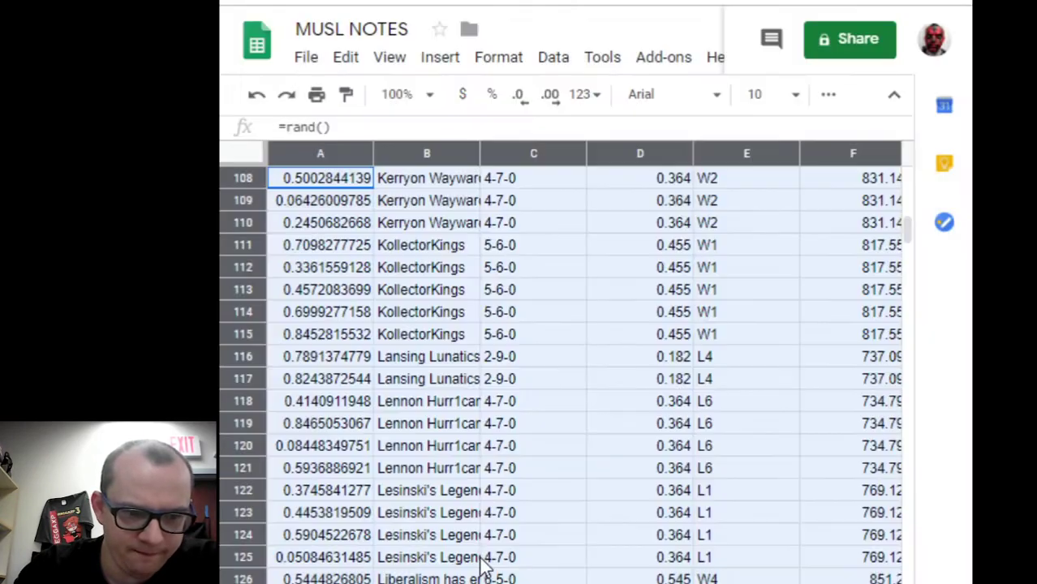
# Step: Delete the four Kerryon Wayward Son entries in rows 107 to 110
pyautogui.click(474, 559)
pyautogui.scroll(4, 501, 511)
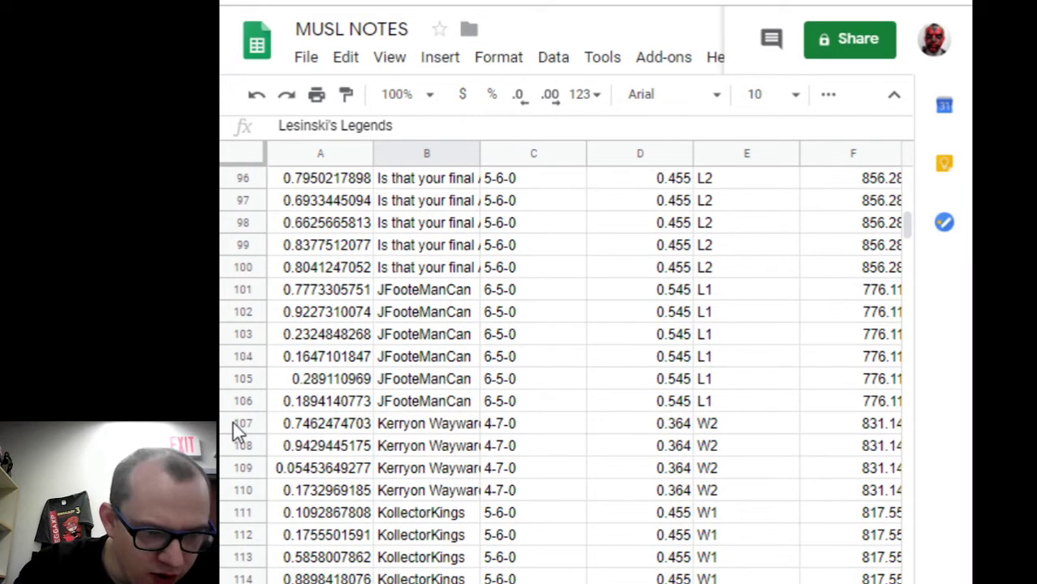
pyautogui.moveTo(237, 425); pyautogui.dragTo(241, 477)
pyautogui.rightClick(242, 477)
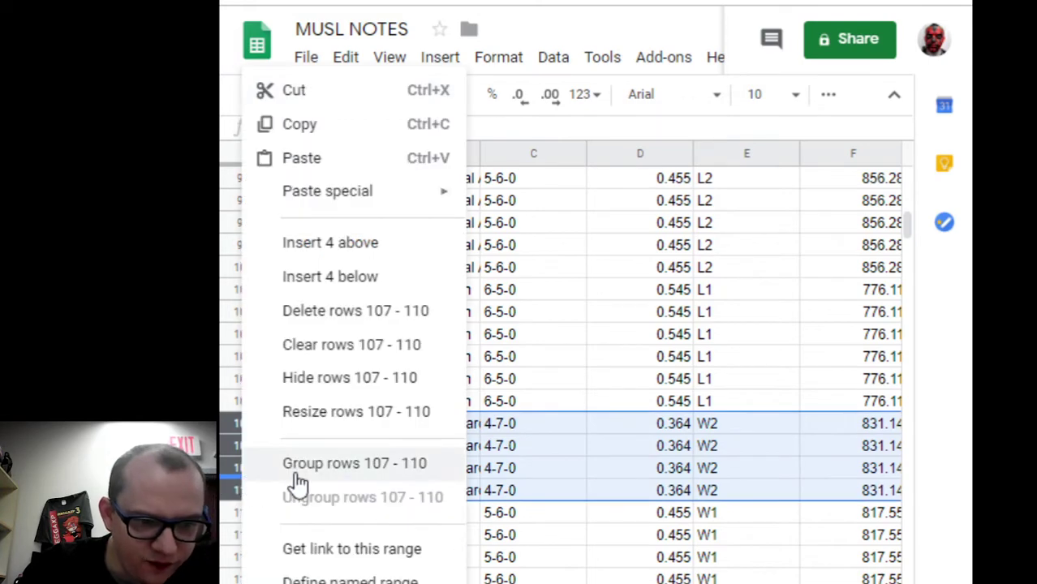
pyautogui.click(394, 313)
pyautogui.click(459, 469)
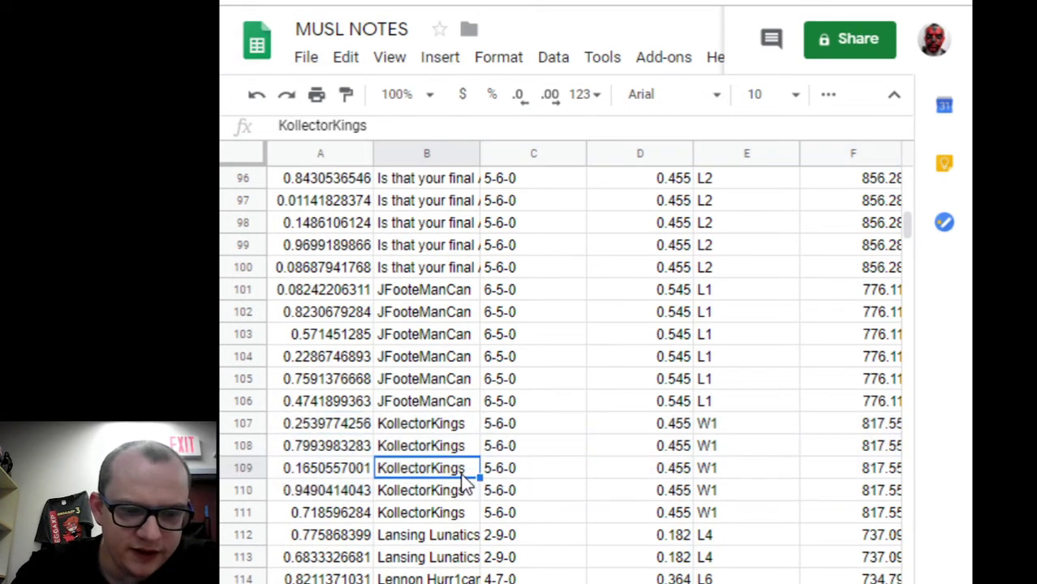
# Step: Find the last row of the entry list and set the RANDOM.ORG generator's maximum to 225
pyautogui.scroll(10, 461, 430)
pyautogui.scroll(-3, 887, 231)
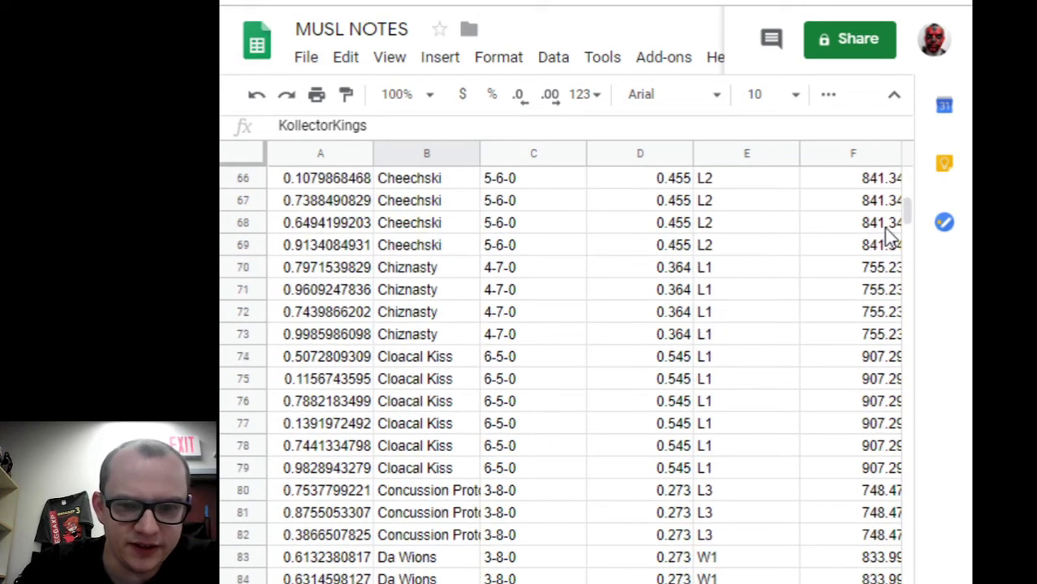
pyautogui.moveTo(907, 225); pyautogui.dragTo(940, 294)
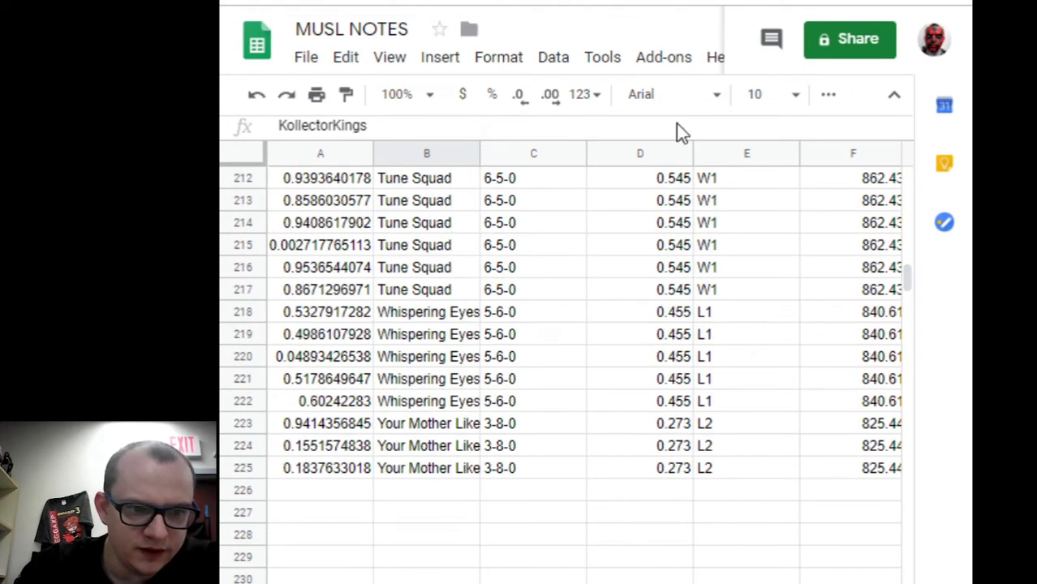
pyautogui.hotkey('ctrl', 'Tab')
pyautogui.doubleClick(867, 271)
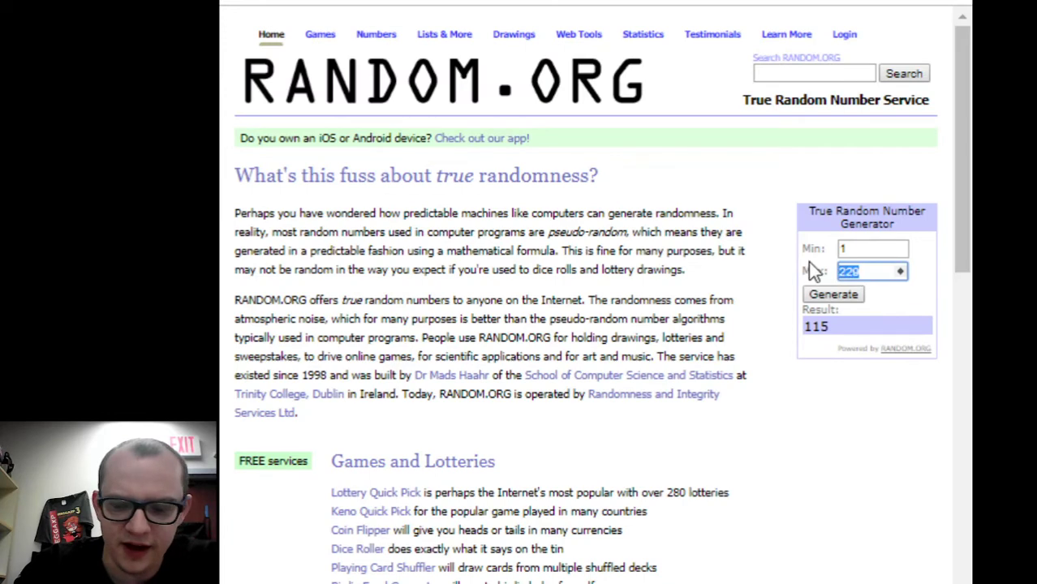
pyautogui.write('225')
# Step: Switch back to the entry list and reshuffle it by sorting the whole range by column A from A to Z
pyautogui.hotkey('ctrl', 'Tab')
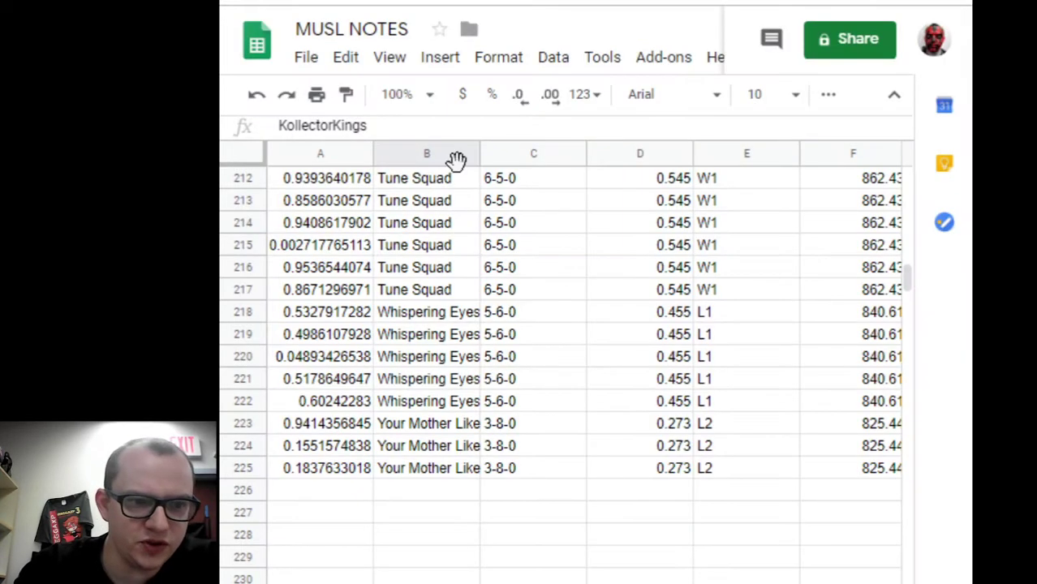
pyautogui.click(242, 154)
pyautogui.click(552, 59)
pyautogui.click(602, 266)
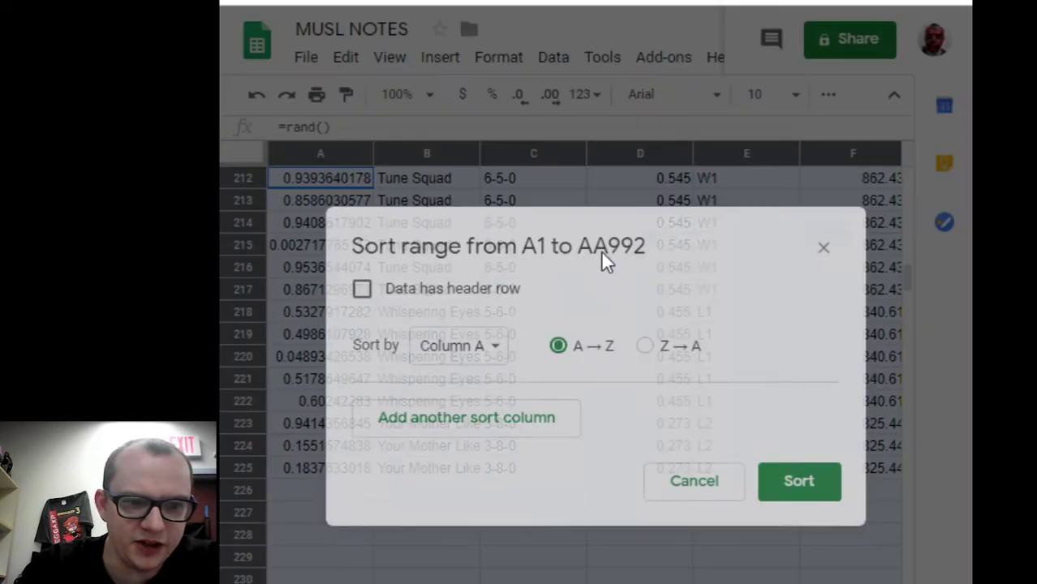
pyautogui.click(788, 482)
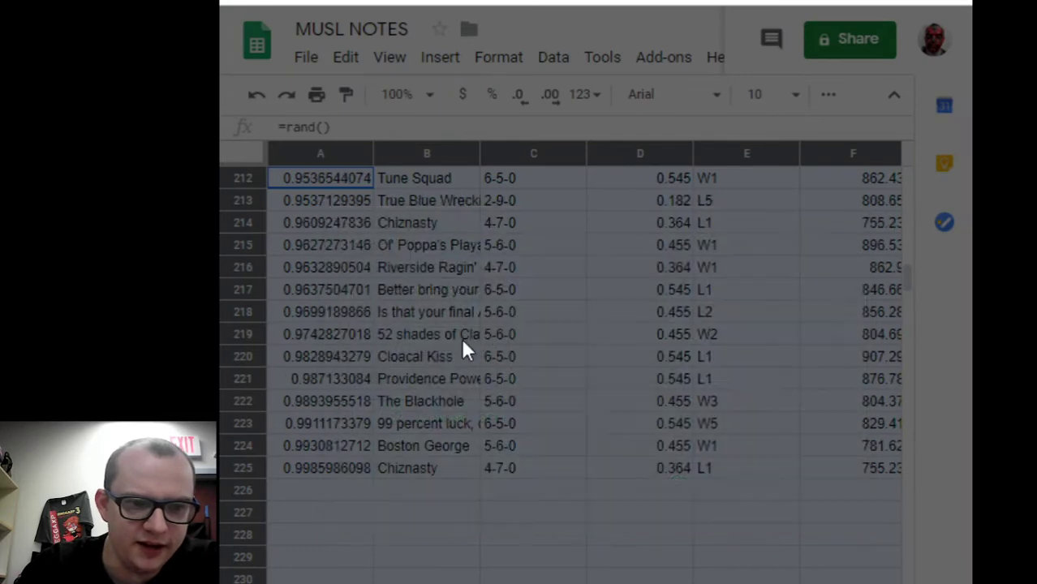
# Step: Check the reshuffled list's last entry in row 225 and the team name in row 1
pyautogui.click(412, 475)
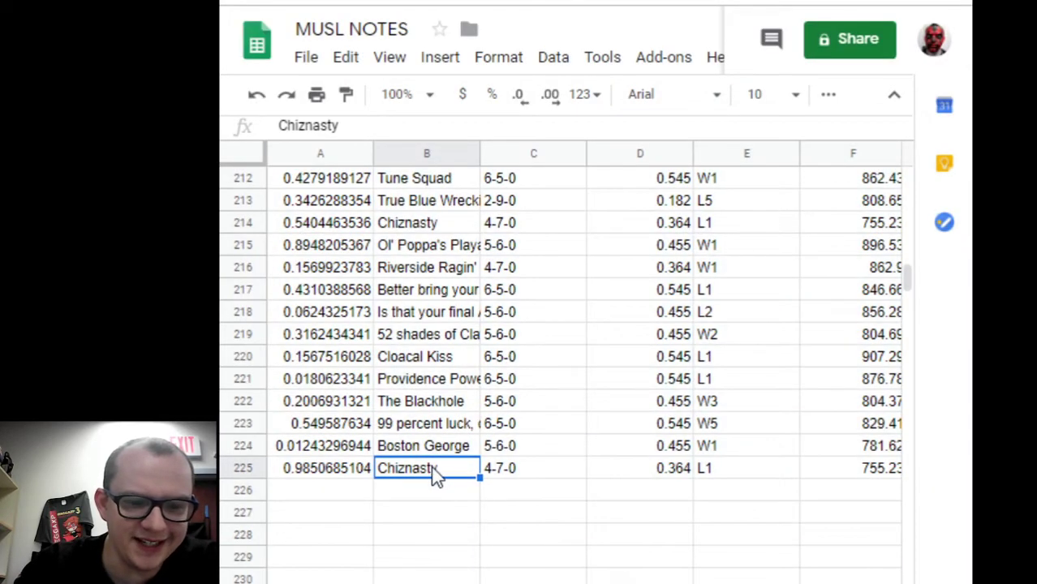
pyautogui.moveTo(901, 287); pyautogui.dragTo(921, 163)
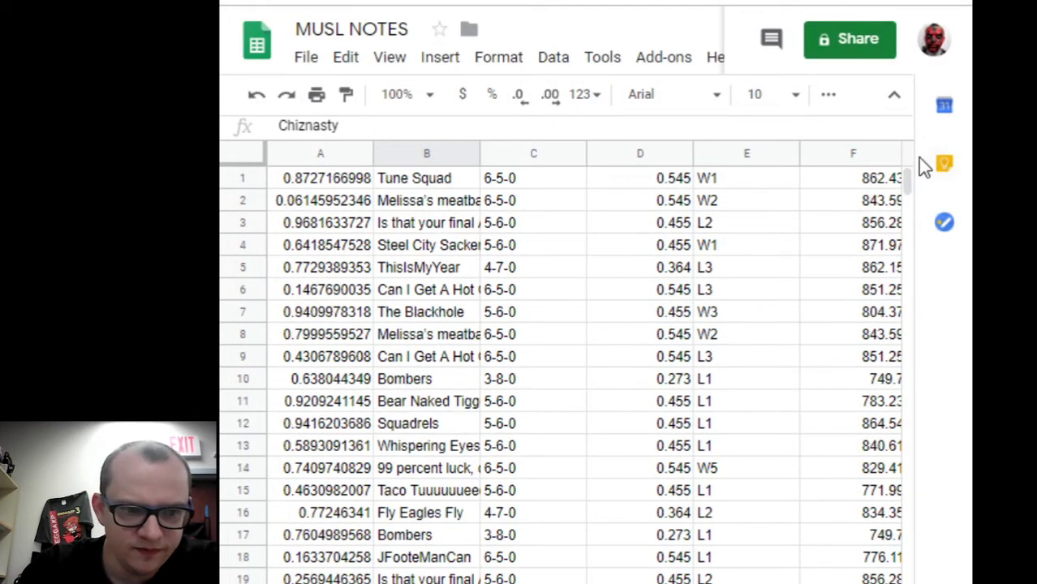
pyautogui.click(348, 181)
pyautogui.click(410, 185)
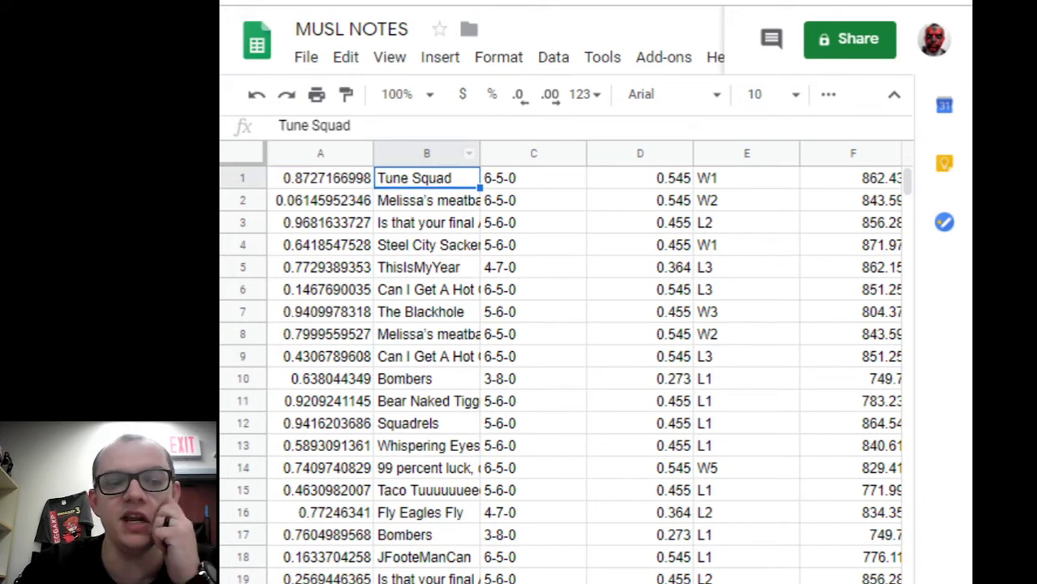
# Step: Generate a RANDOM.ORG number between 1 and 225 and select the team name in row 29 of the entry list
pyautogui.hotkey('alt', 'Tab')
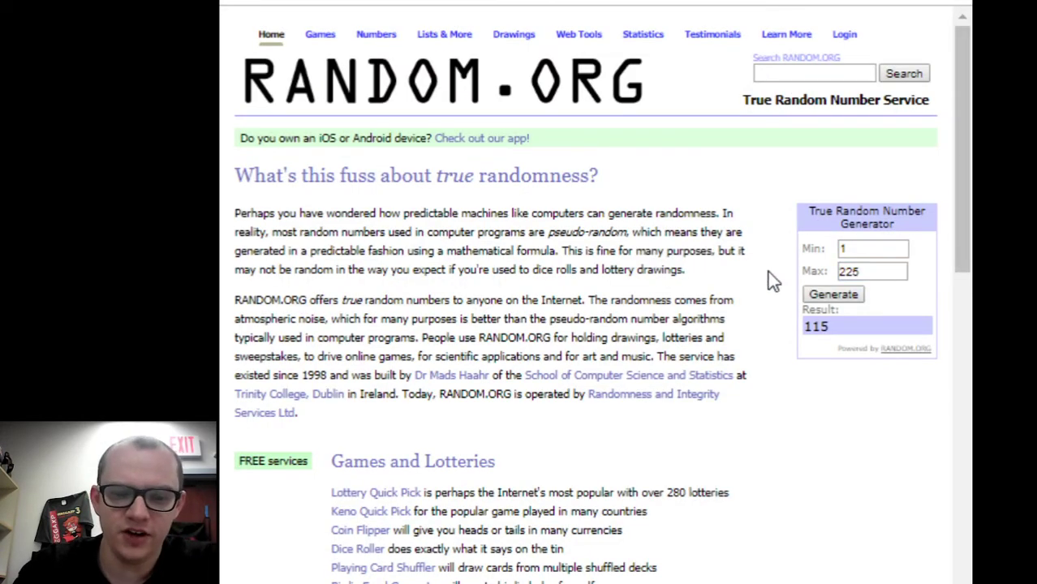
pyautogui.click(823, 296)
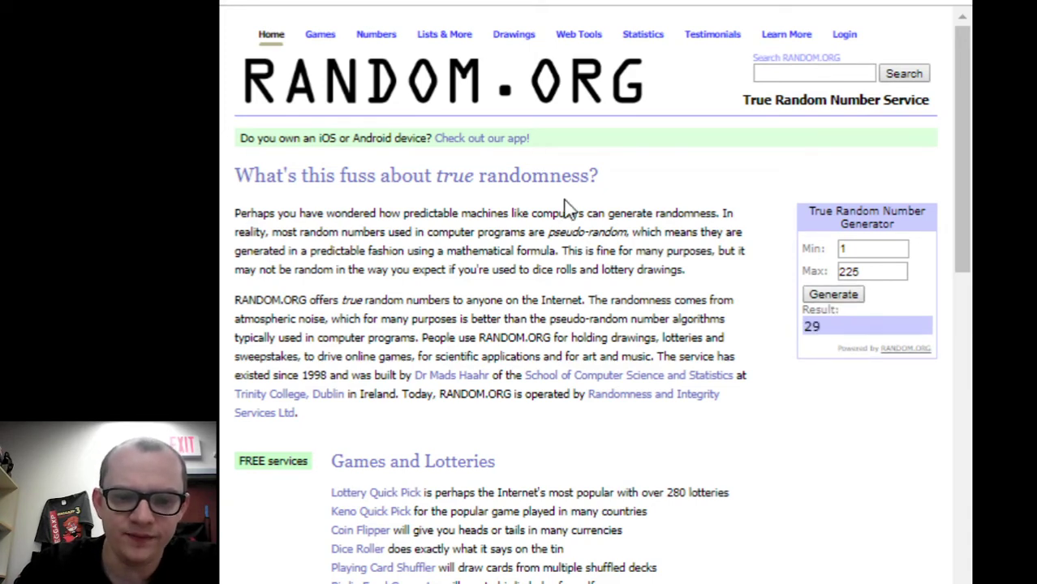
pyautogui.hotkey('alt', 'Tab')
pyautogui.scroll(-3, 414, 306)
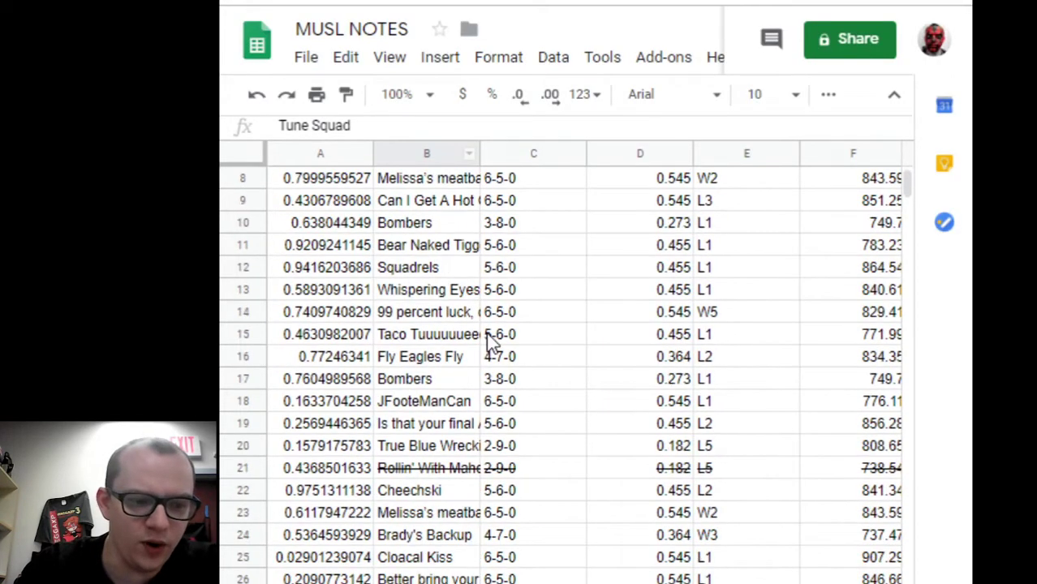
pyautogui.click(412, 579)
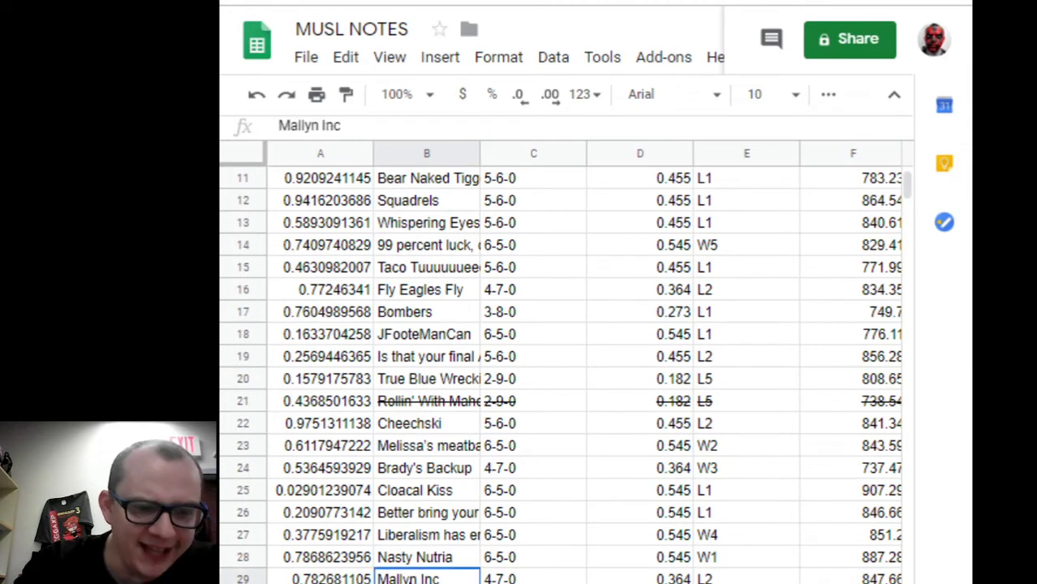
# Step: Recheck the drawn number on RANDOM.ORG and return to the MUSL NOTES entry list
pyautogui.hotkey('alt', 'Tab')
pyautogui.moveTo(523, 26)
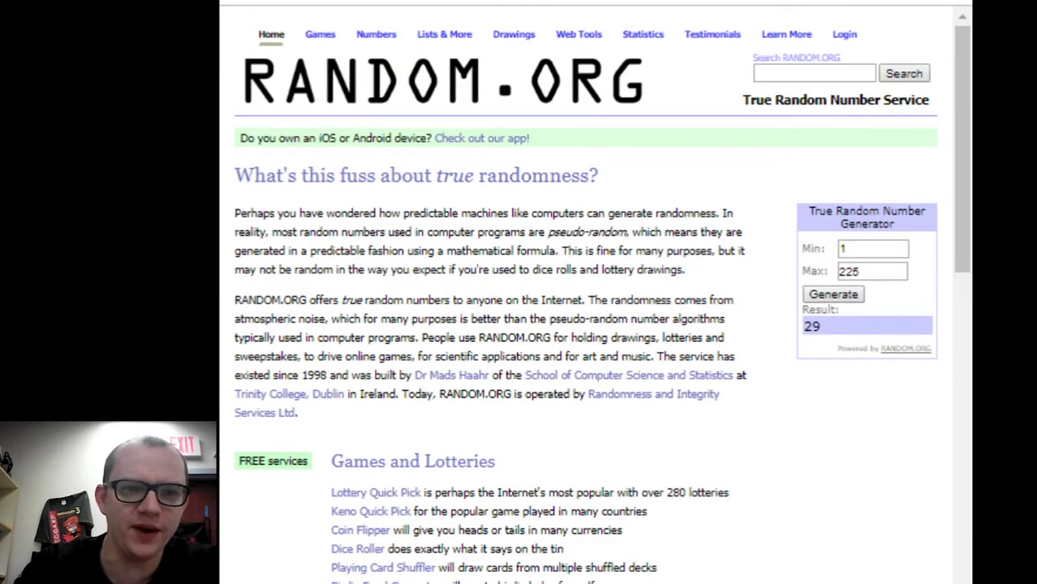
pyautogui.hotkey('alt', 'Tab')
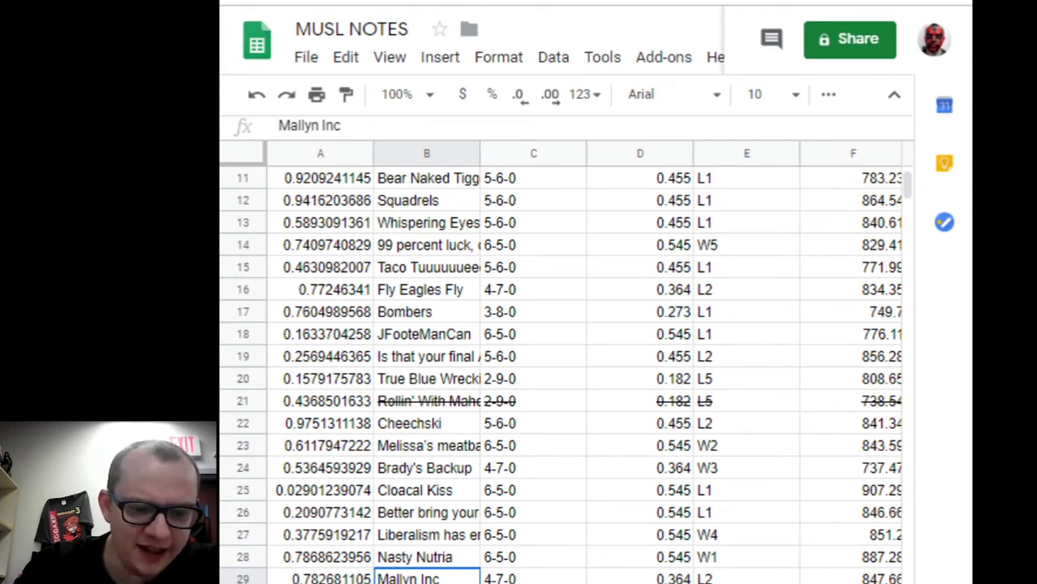
# Step: Enter Mallyn Inc. as the team name for rank 25 in the large-print ranking
pyautogui.hotkey('ctrl', 'shift', 'pagedown')
pyautogui.click(499, 451)
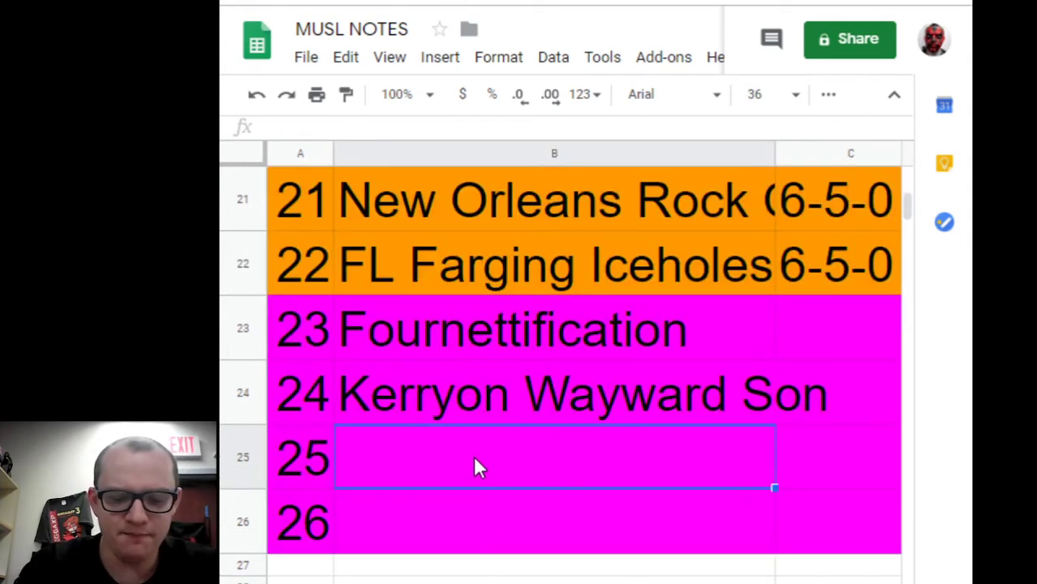
pyautogui.write('Mallyn Inc.')
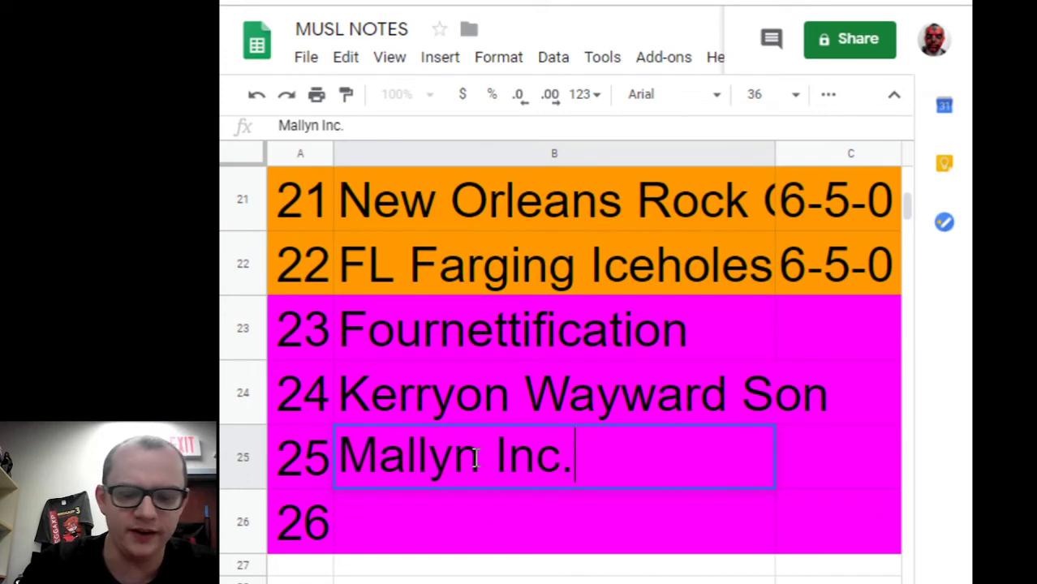
pyautogui.press('Return')
# Step: Go back to the entry list sheet and select all of its cells
pyautogui.hotkey('ctrl', 'Tab')
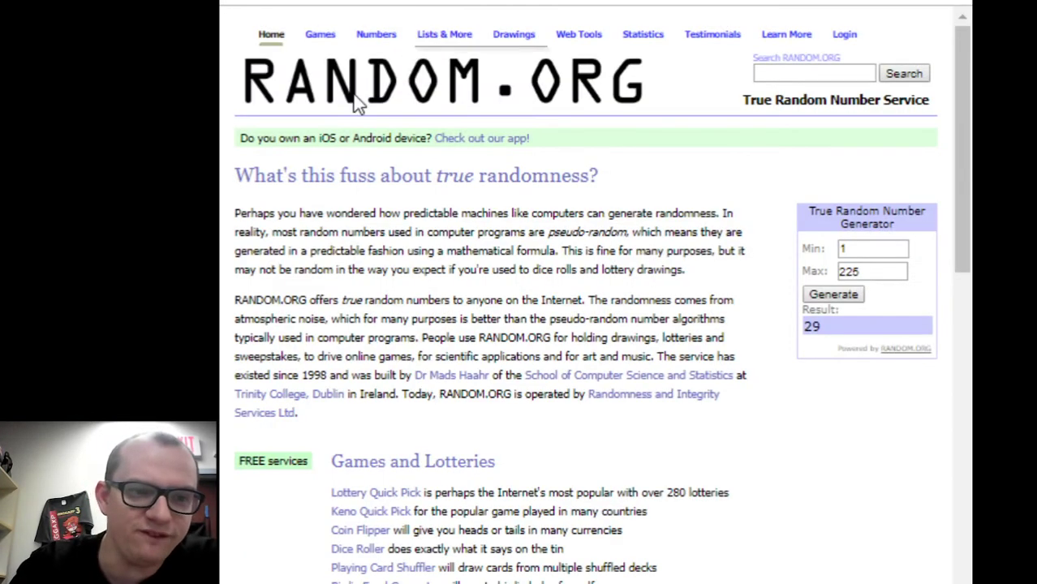
pyautogui.hotkey('ctrl', 'shift', 'Tab')
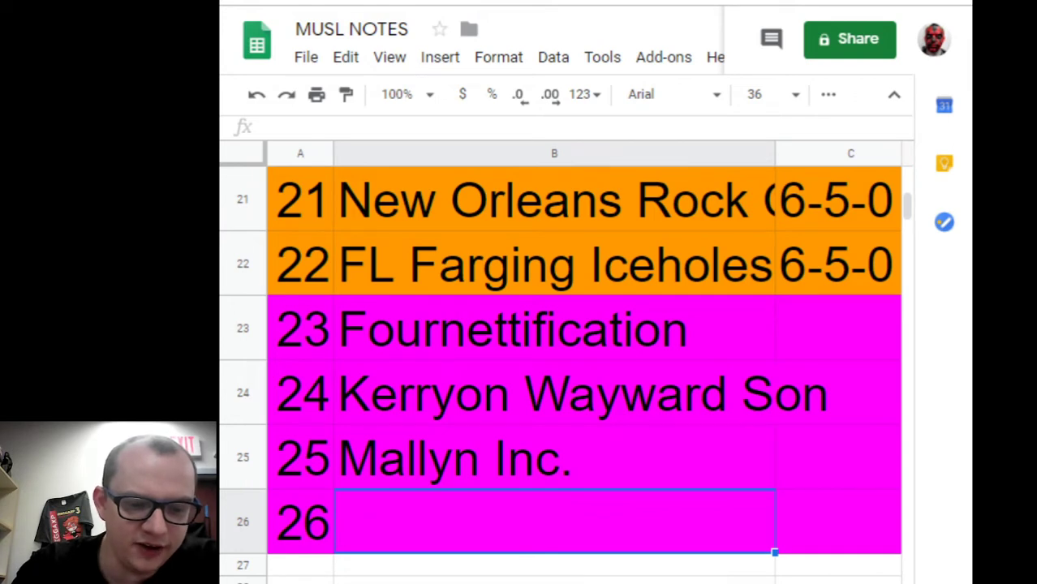
pyautogui.hotkey('ctrl', 'shift', 'pagedown')
pyautogui.click(275, 168)
pyautogui.hotkey('ctrl', 'a')
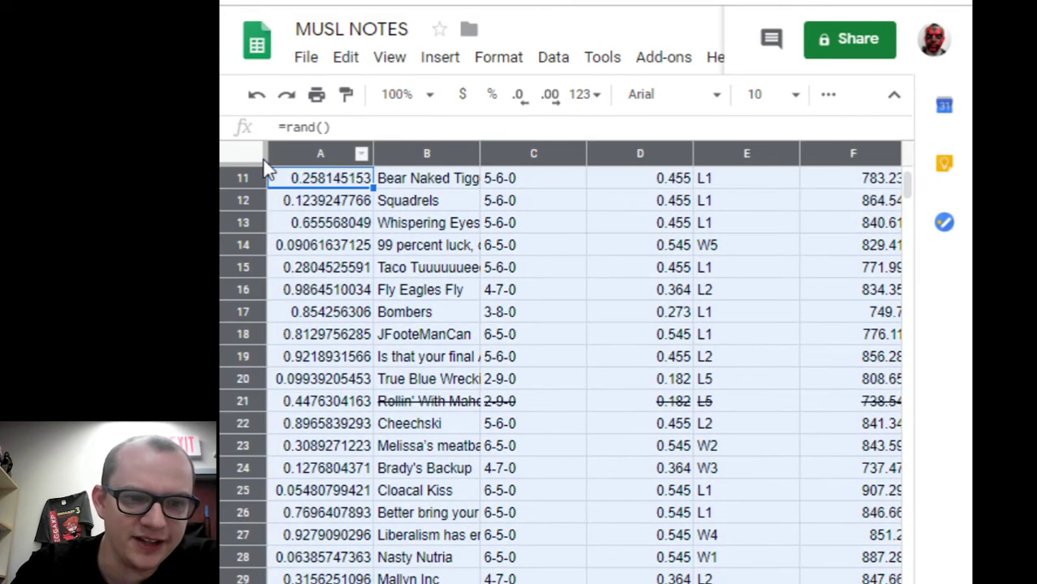
# Step: Sort the selected entry list range by column A from A to Z
pyautogui.click(554, 57)
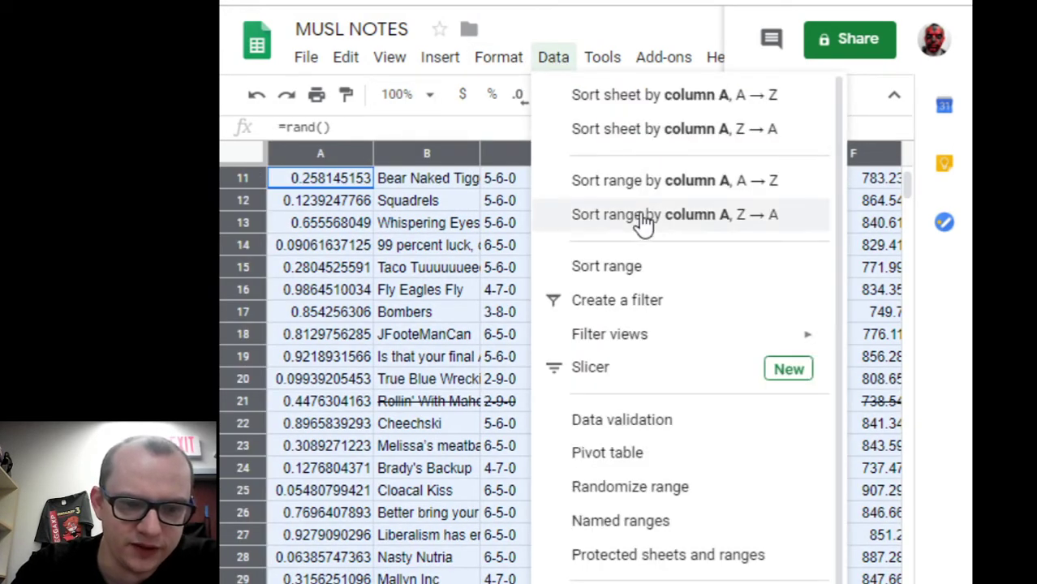
pyautogui.click(599, 268)
pyautogui.click(795, 487)
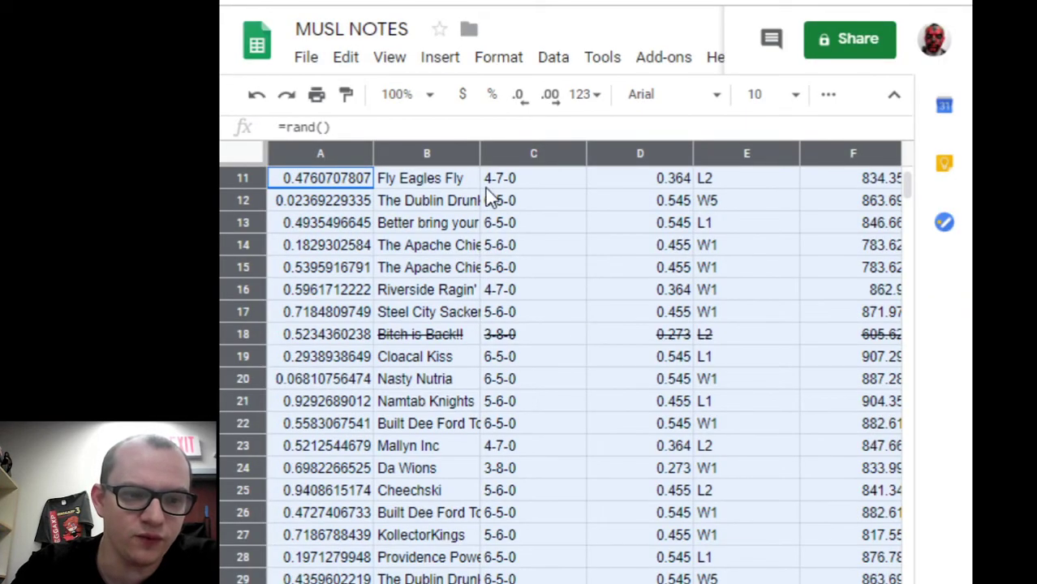
# Step: Sort the selected entry list range by column B from A to Z to group each team's entries
pyautogui.click(557, 59)
pyautogui.click(621, 267)
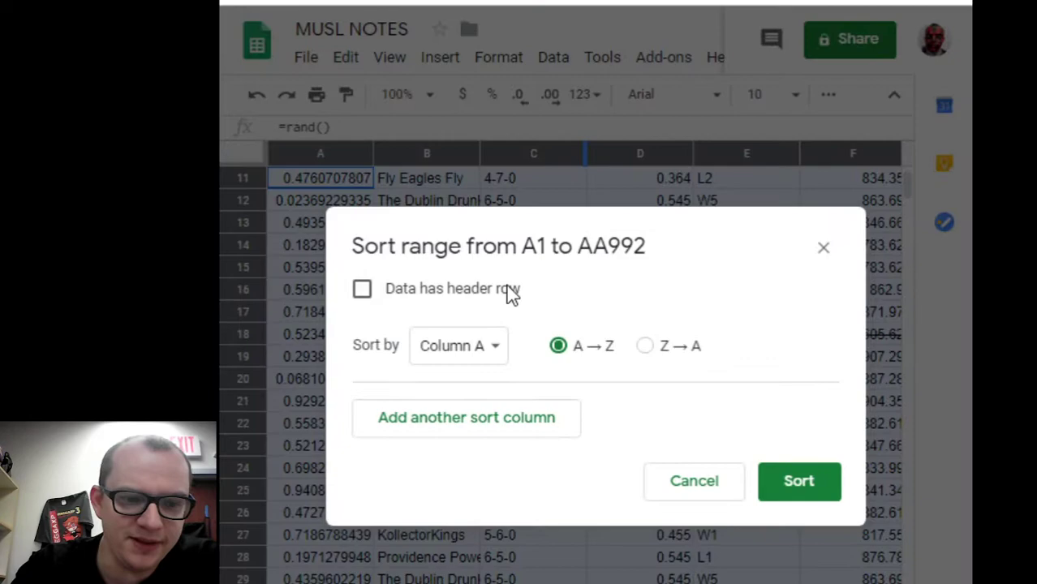
pyautogui.click(470, 351)
pyautogui.click(449, 417)
pyautogui.click(799, 481)
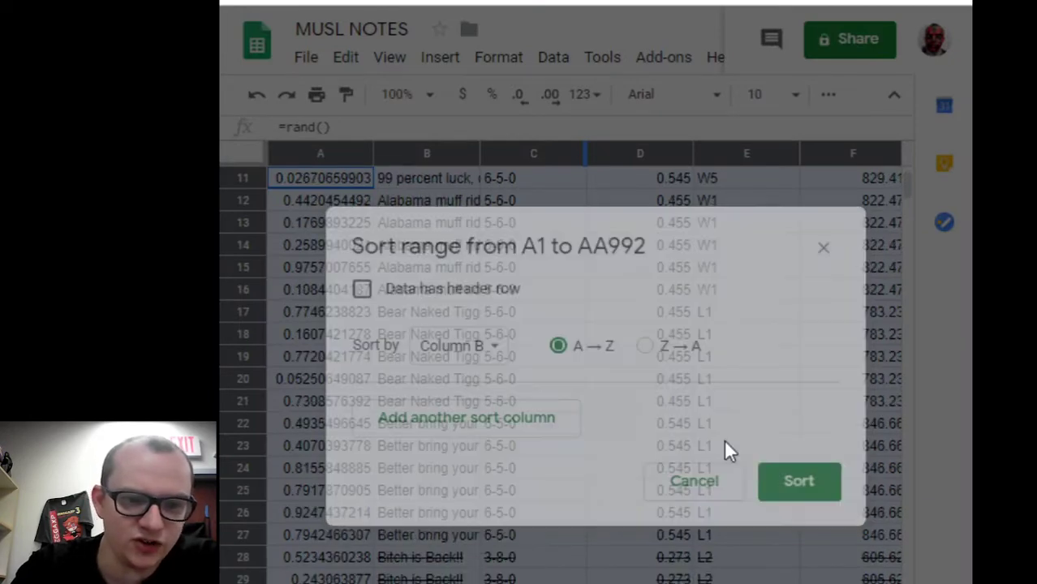
# Step: Delete the four Mallyn Inc rows, 128 to 131, from the sorted entry list
pyautogui.scroll(-10, 546, 417)
pyautogui.scroll(-20, 482, 431)
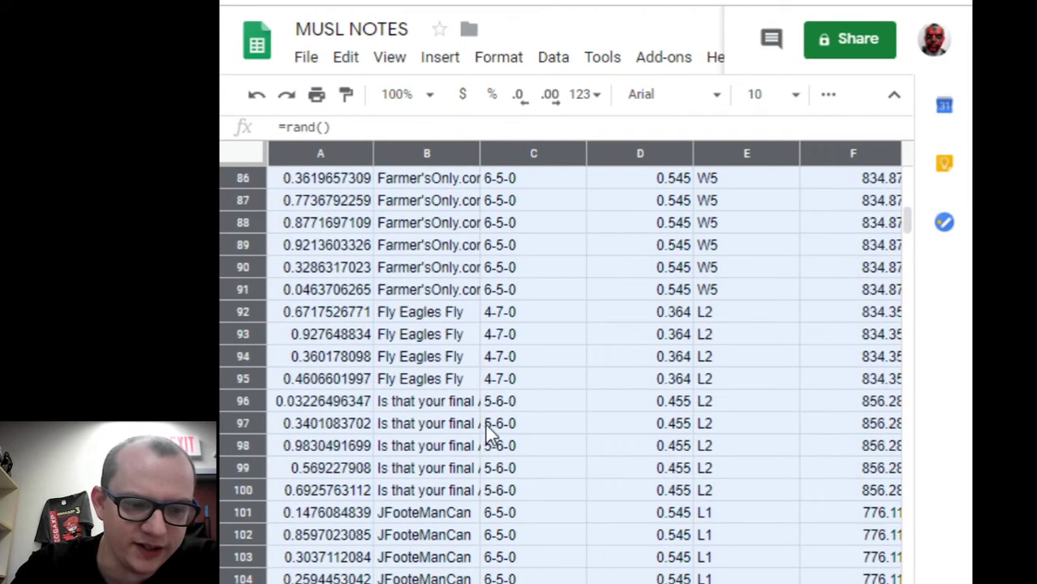
pyautogui.scroll(3, 499, 402)
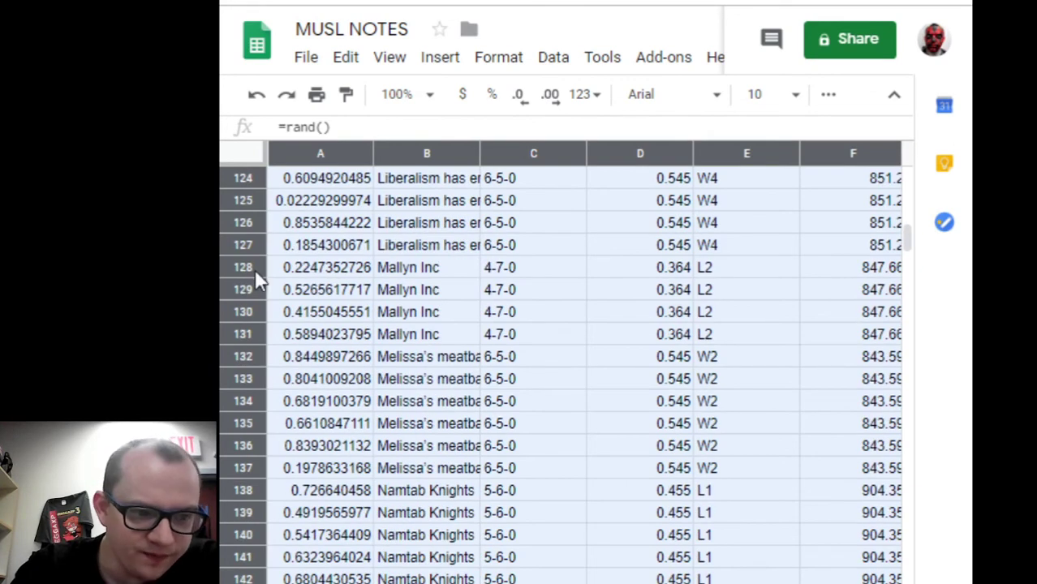
pyautogui.moveTo(237, 267); pyautogui.dragTo(242, 334)
pyautogui.rightClick(242, 335)
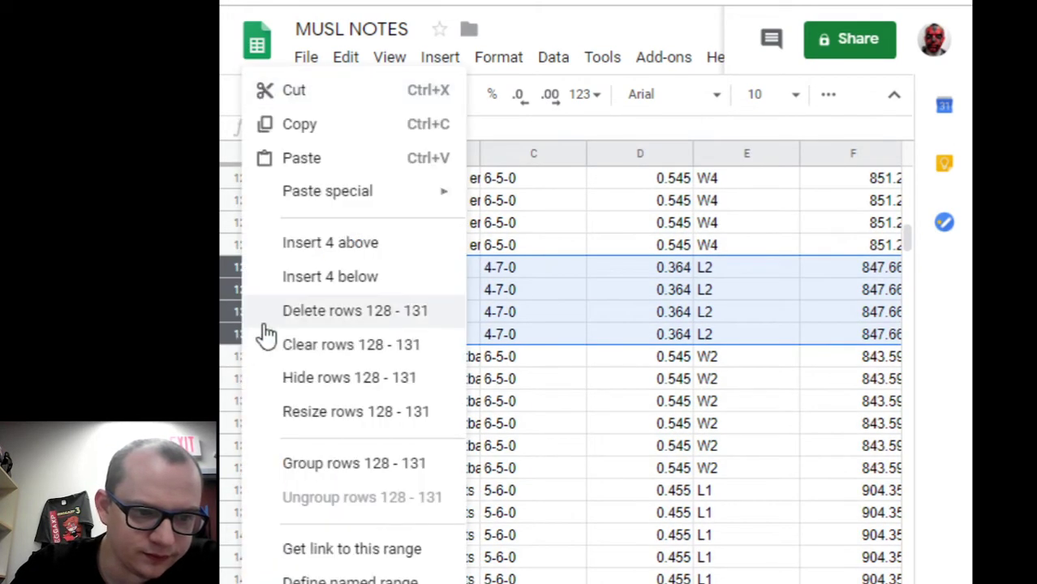
pyautogui.click(341, 315)
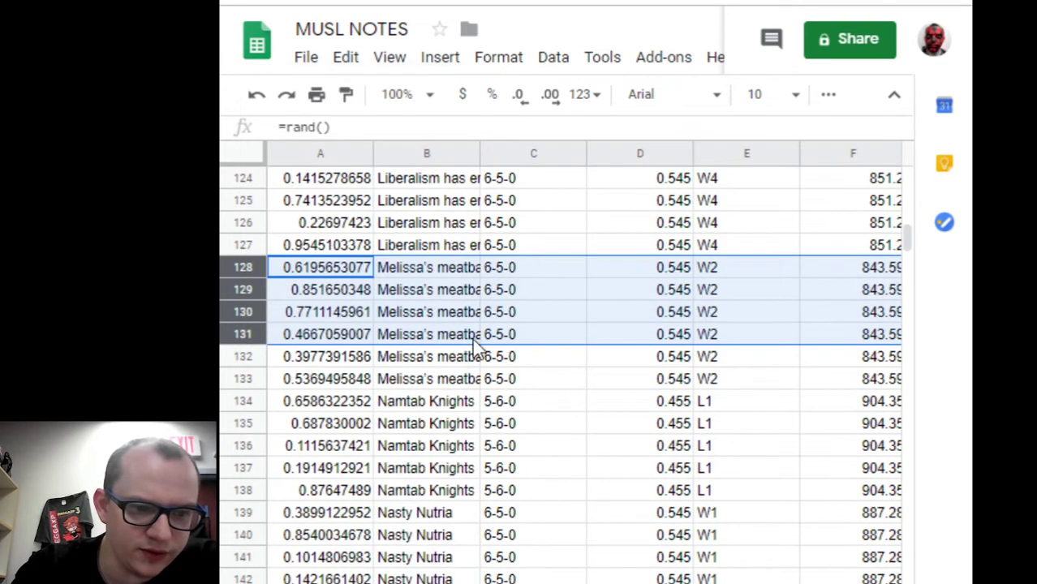
# Step: Find the last filled row of the entry list and set the RANDOM.ORG generator's maximum to 221
pyautogui.click(602, 339)
pyautogui.scroll(-12, 617, 341)
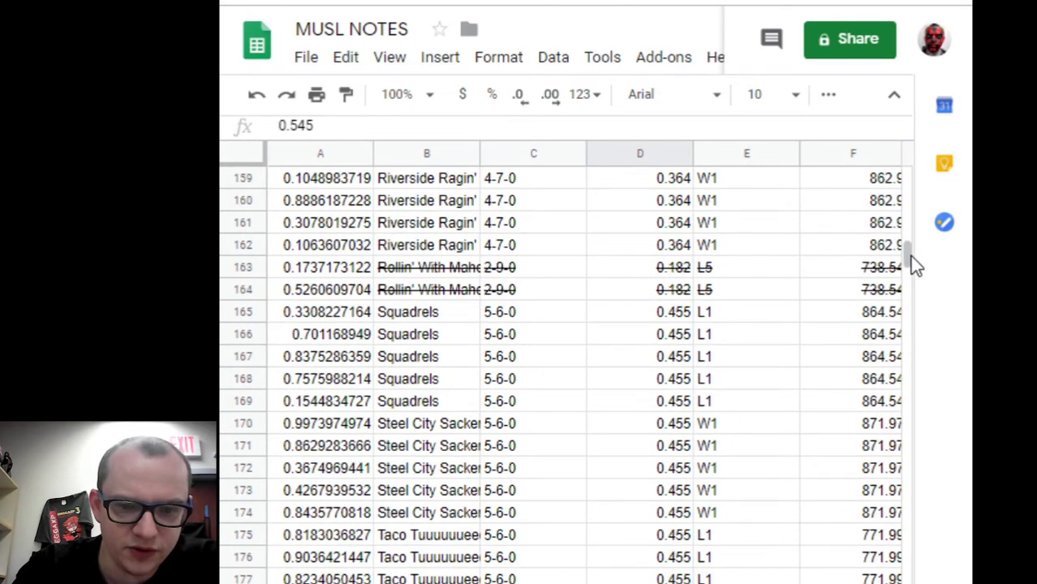
pyautogui.moveTo(909, 257); pyautogui.dragTo(937, 290)
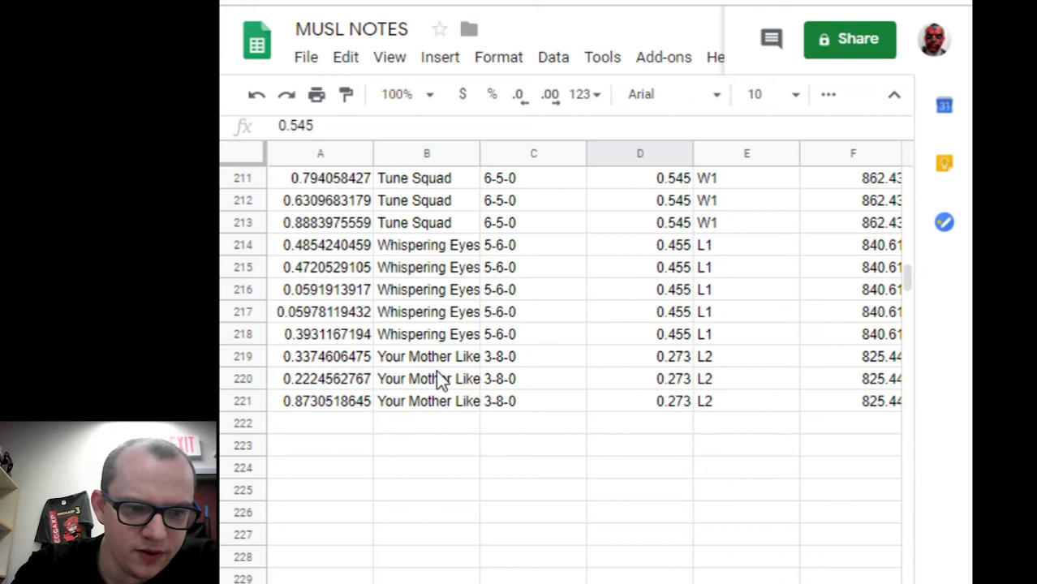
pyautogui.click(560, 3)
pyautogui.moveTo(899, 278); pyautogui.dragTo(646, 248)
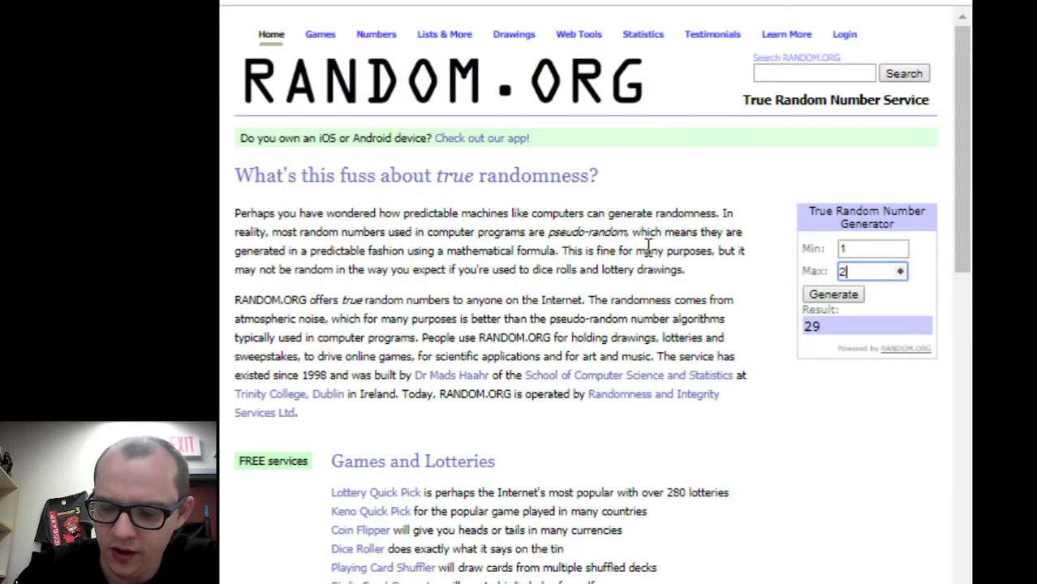
pyautogui.hotkey('ctrl', 'Tab')
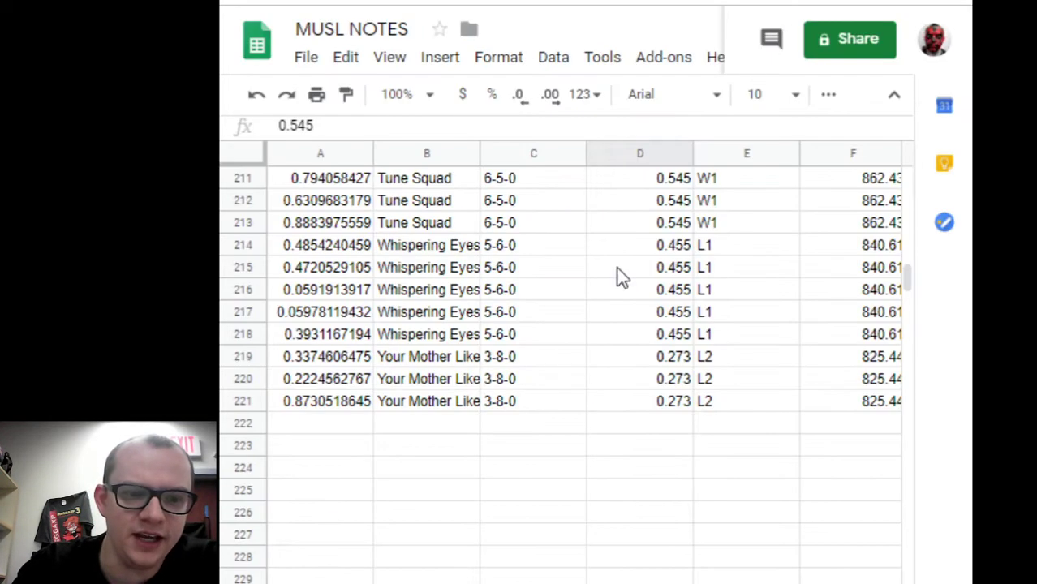
# Step: Reshuffle the whole entry list by sorting the range by column A from A to Z, and return to its first row
pyautogui.click(249, 159)
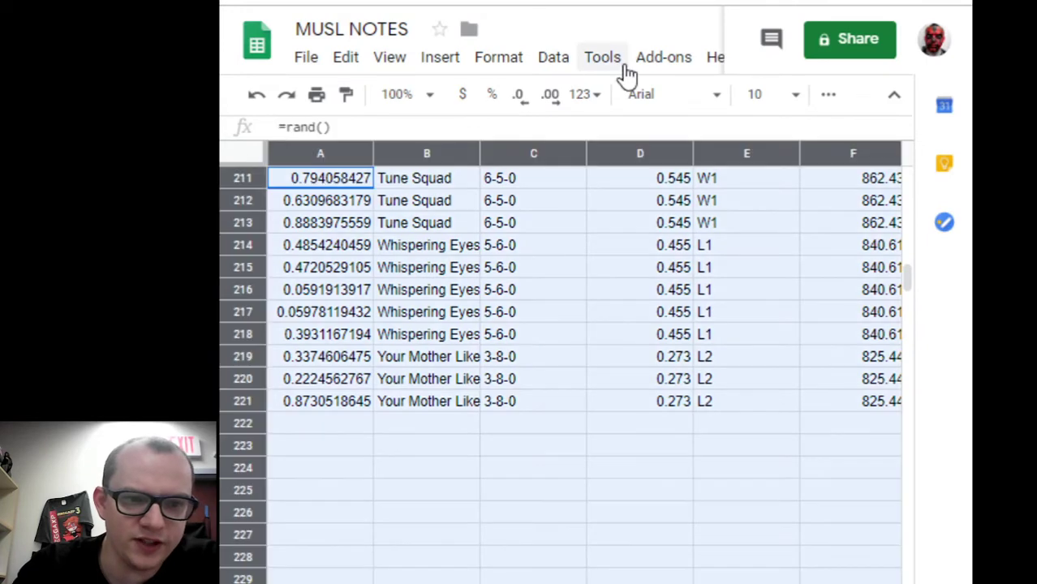
pyautogui.click(554, 58)
pyautogui.click(601, 268)
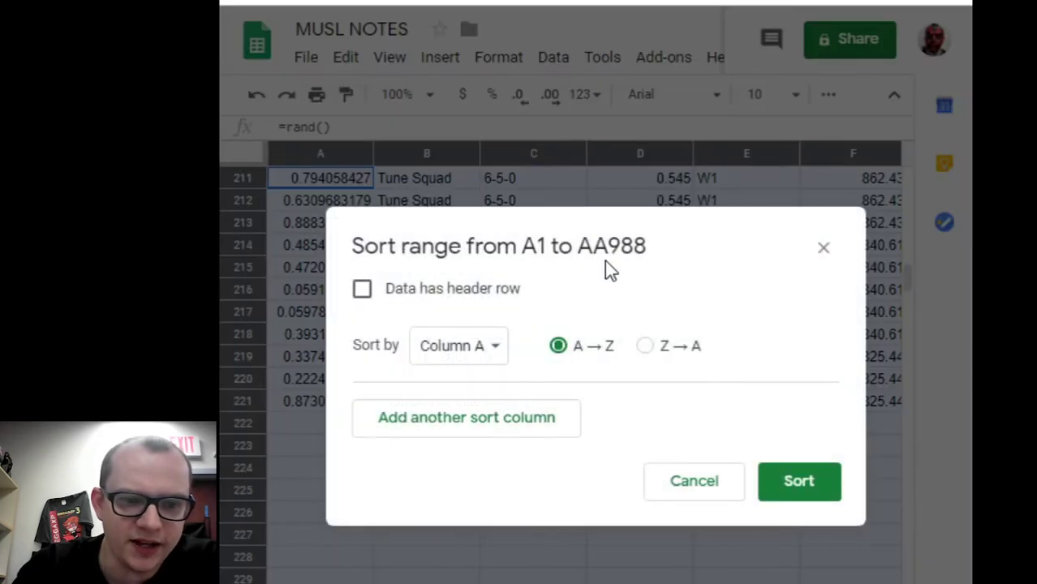
pyautogui.click(779, 486)
pyautogui.scroll(5, 907, 364)
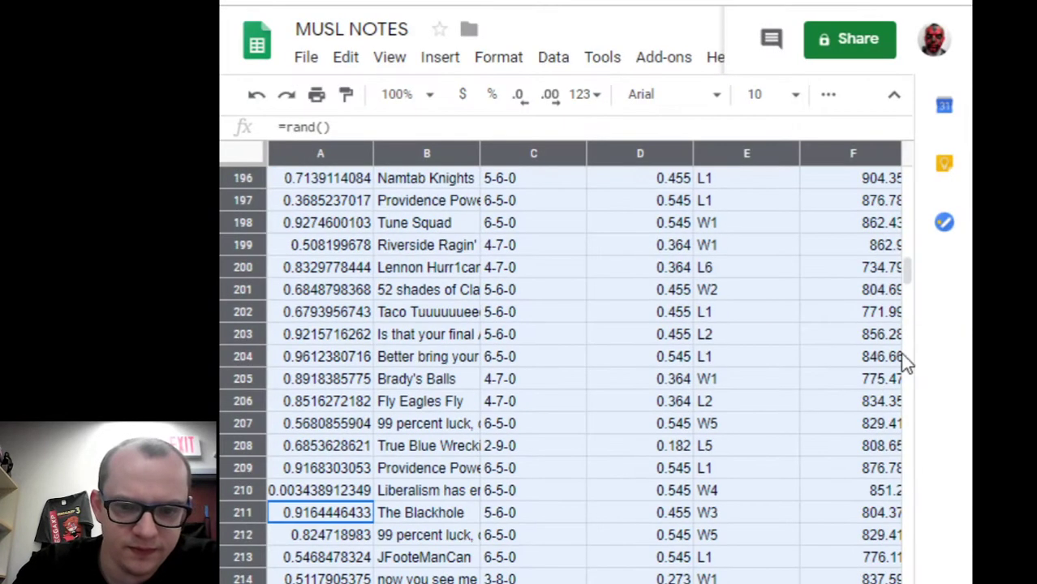
pyautogui.scroll(-3, 718, 480)
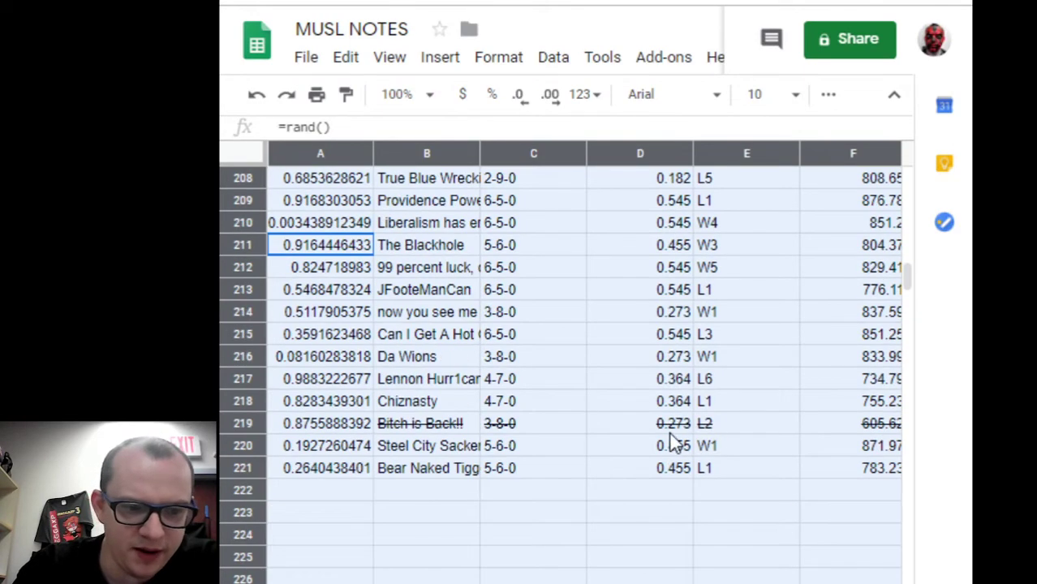
pyautogui.scroll(10, 659, 460)
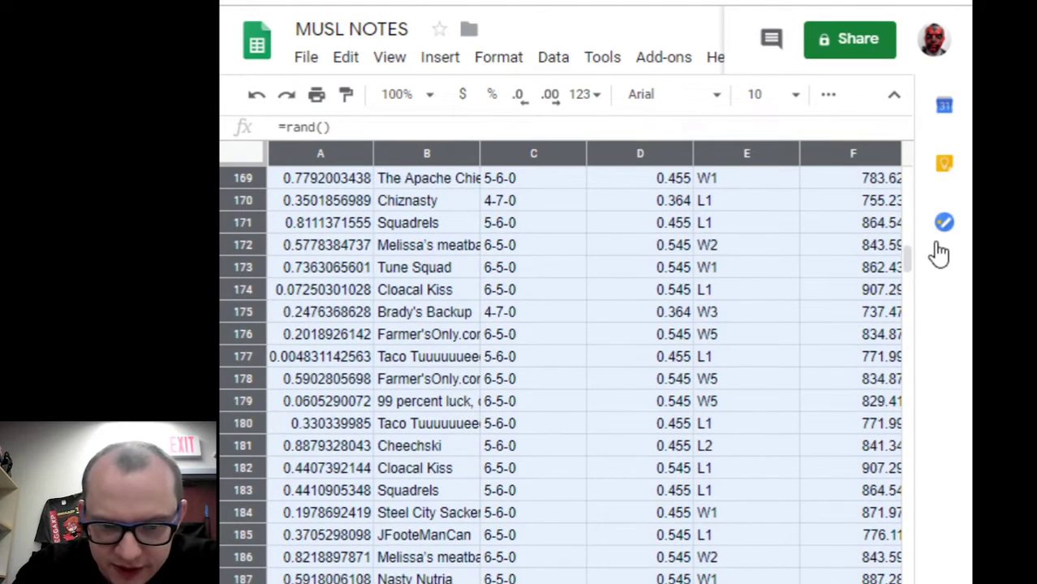
pyautogui.moveTo(907, 261); pyautogui.dragTo(923, 162)
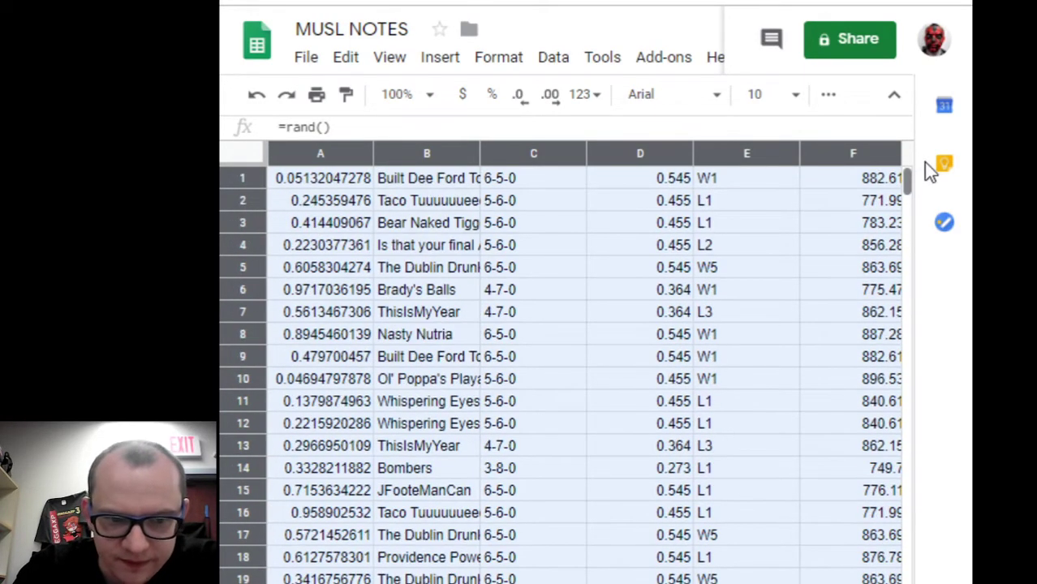
pyautogui.click(438, 181)
pyautogui.click(341, 182)
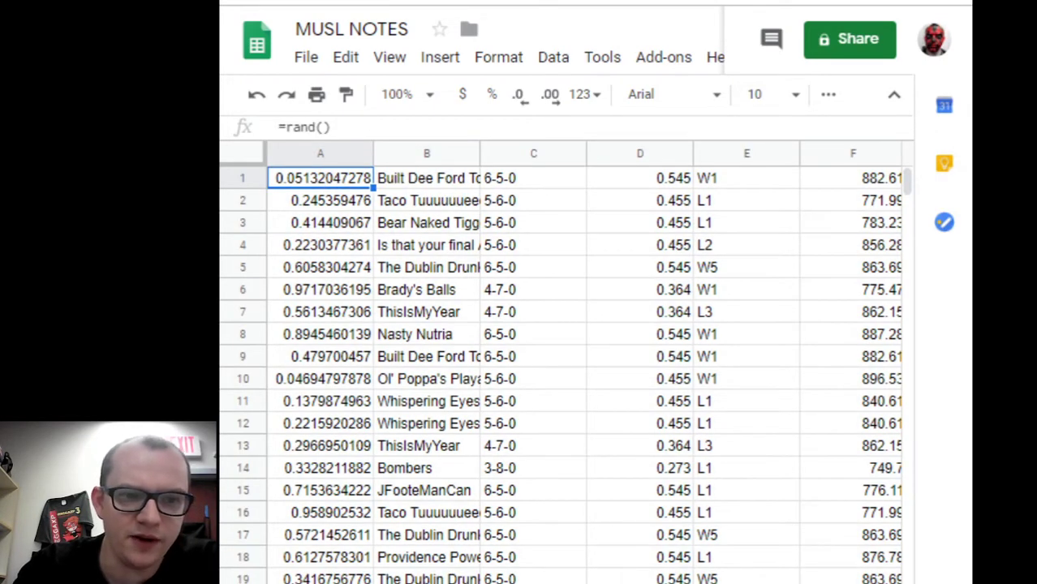
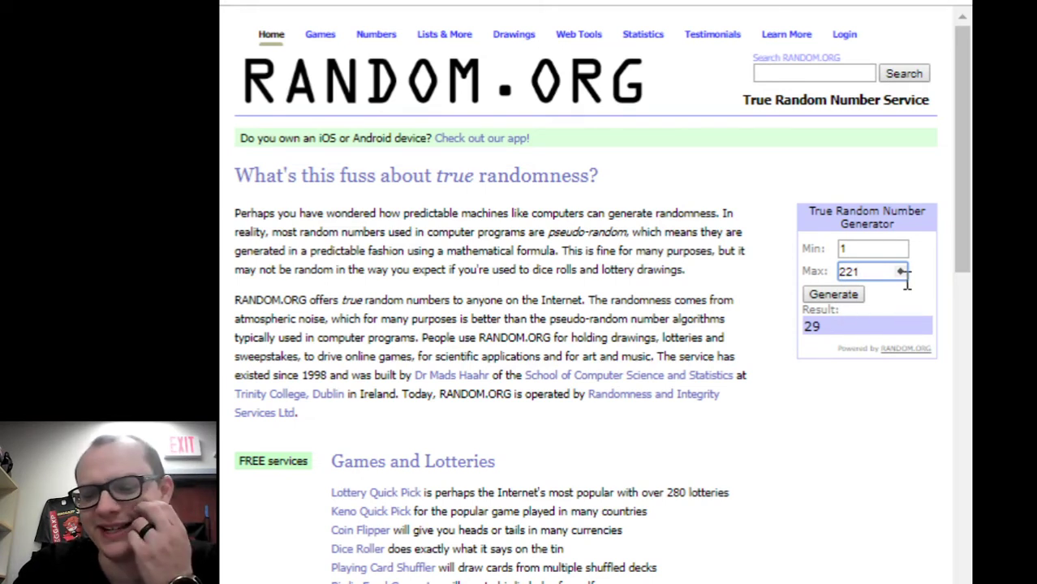
# Step: Generate a random number from 1 to 221 on RANDOM.ORG and select the drawn row 120 in the entry list
pyautogui.click(855, 297)
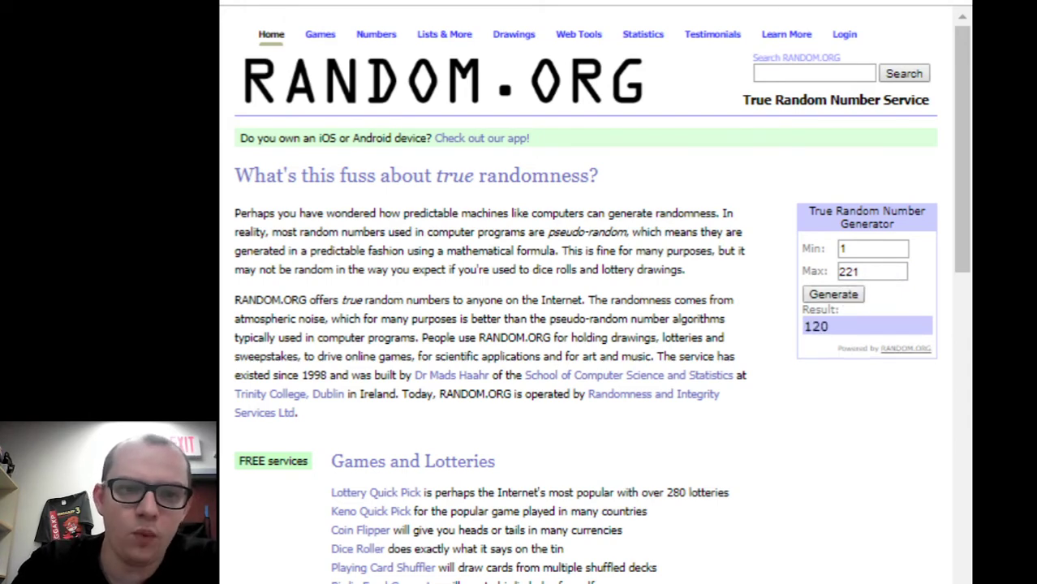
pyautogui.hotkey('alt', 'Tab')
pyautogui.scroll(-5, 614, 347)
pyautogui.scroll(-20, 603, 373)
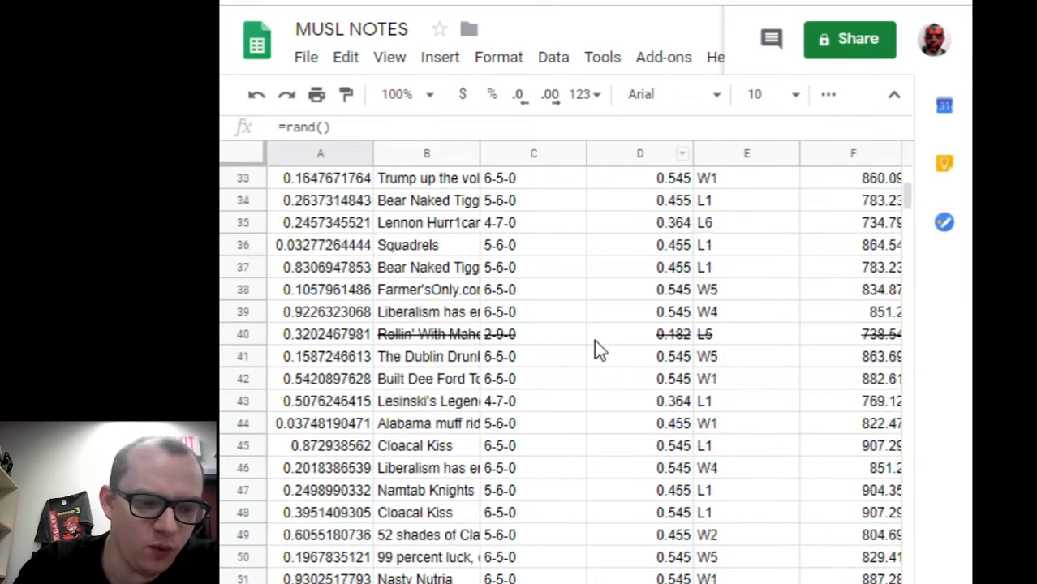
pyautogui.scroll(-2, 583, 349)
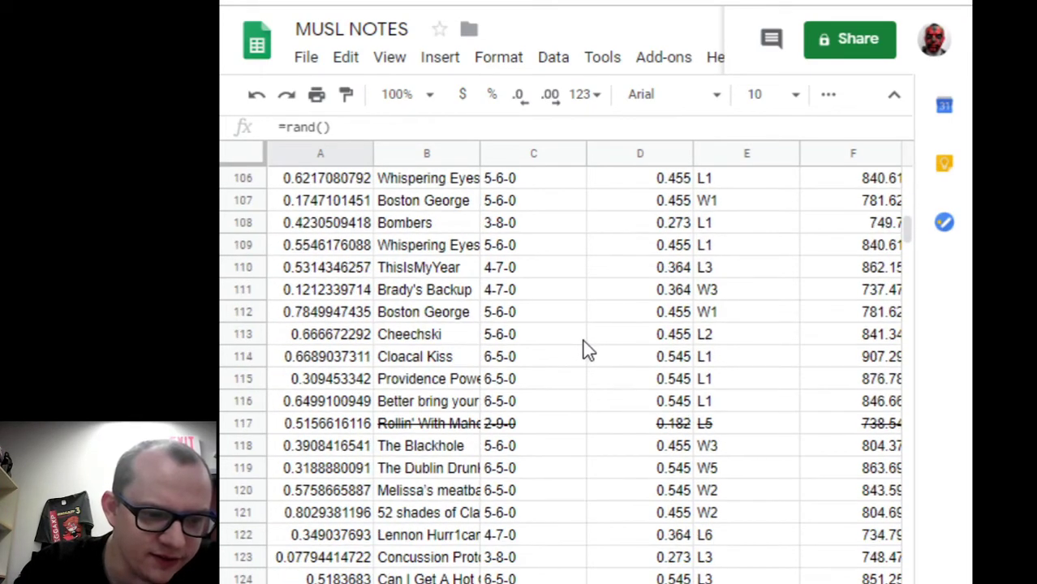
pyautogui.click(242, 490)
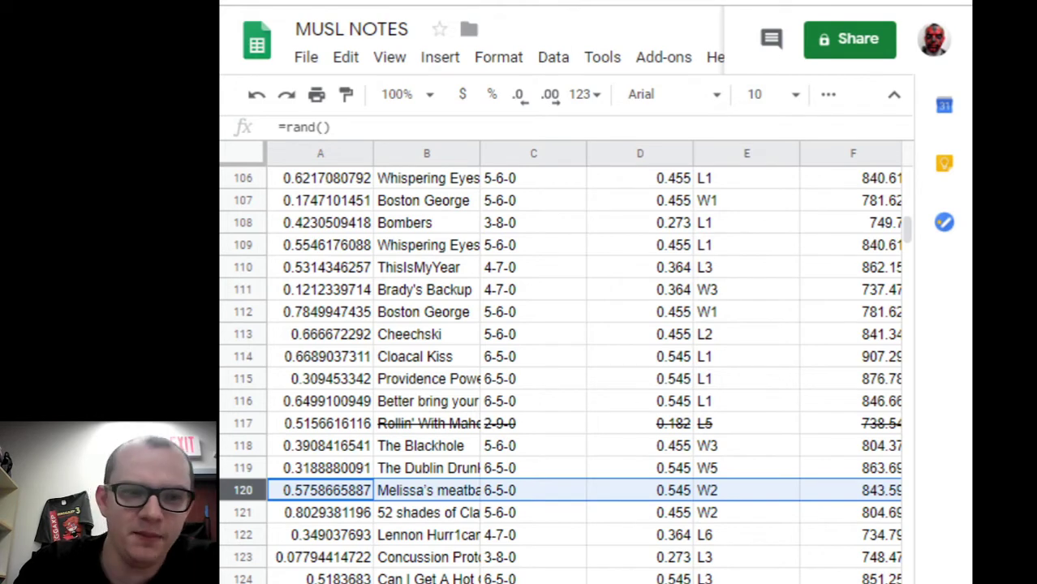
# Step: Enter Melissa's Meatballs as the team name for rank 26 in the large-print ranking sheet
pyautogui.hotkey('ctrl', 'Tab')
pyautogui.hotkey('ctrl', 'shift', 'Tab')
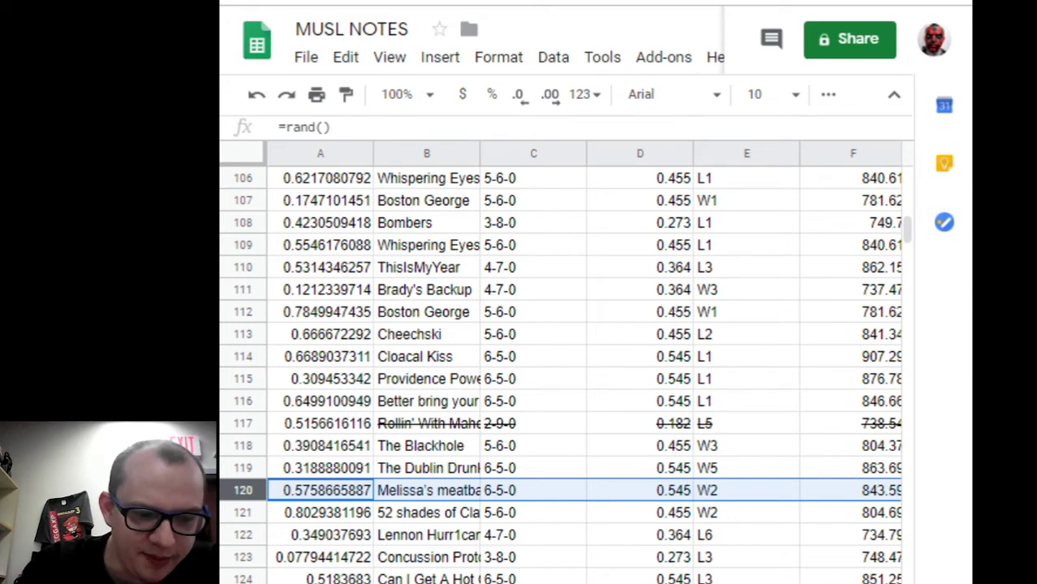
pyautogui.hotkey('ctrl', 'shift', 'pagedown')
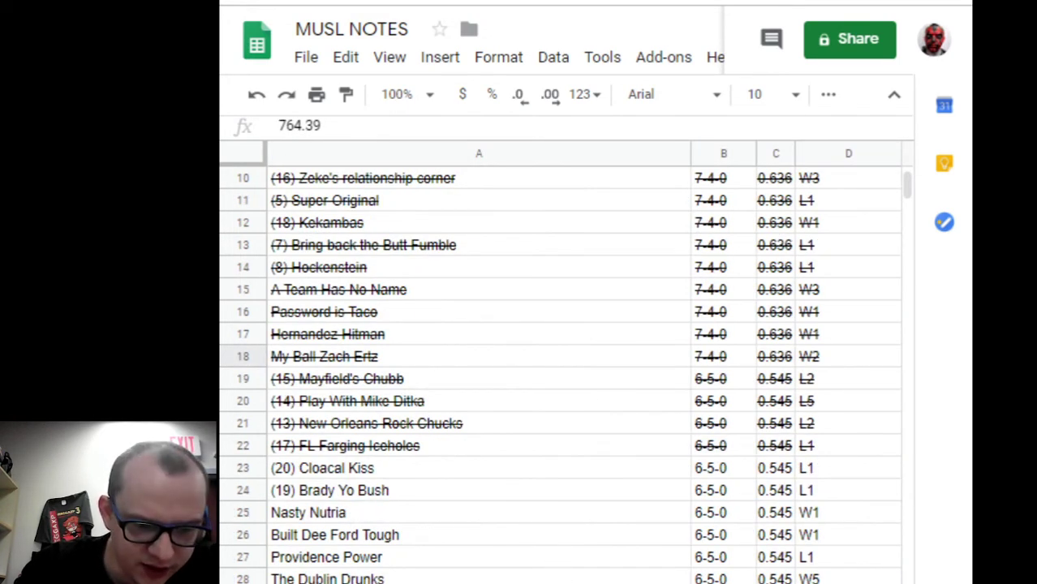
pyautogui.hotkey('ctrl', 'shift', 'pageup')
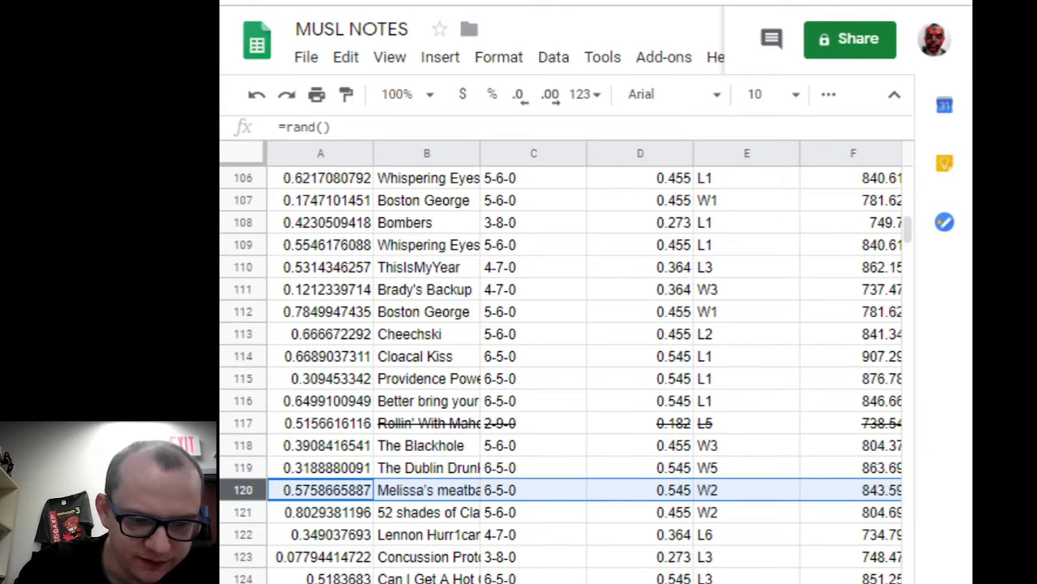
pyautogui.hotkey('ctrl', 'shift', 'pageup')
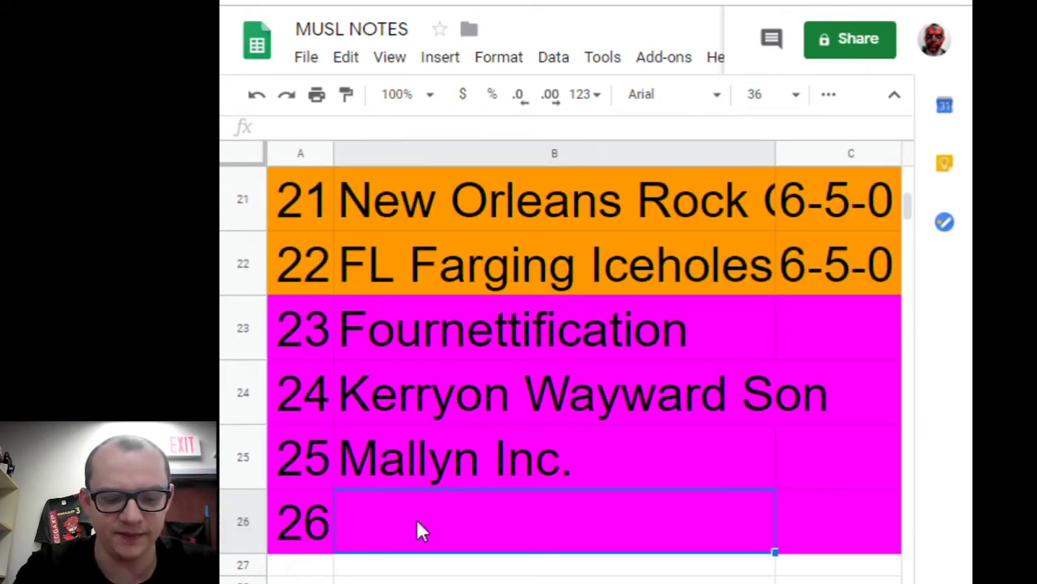
pyautogui.write("Melissa's ")
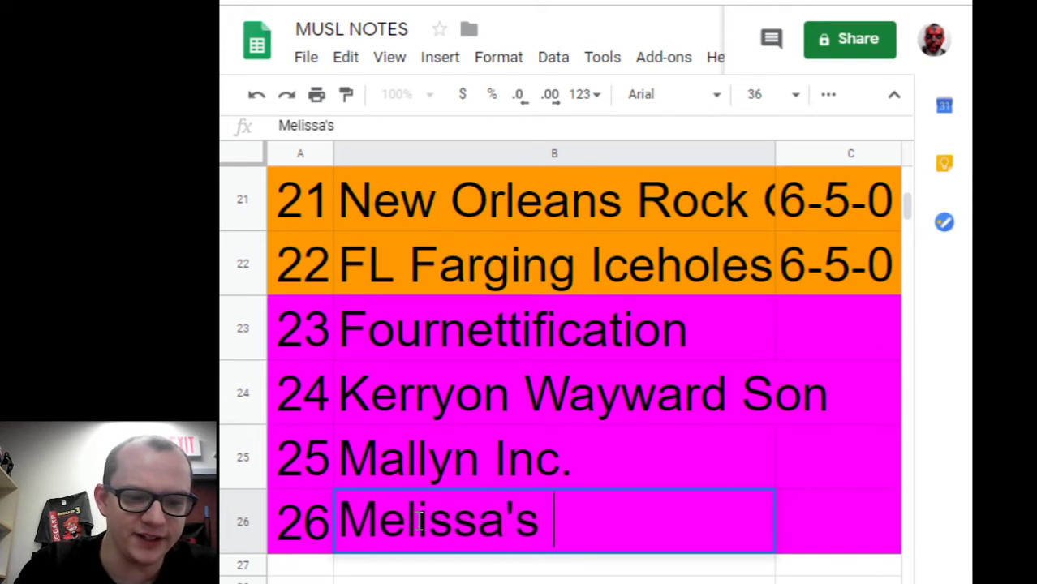
pyautogui.write('Meatballs')
pyautogui.press('Tab')
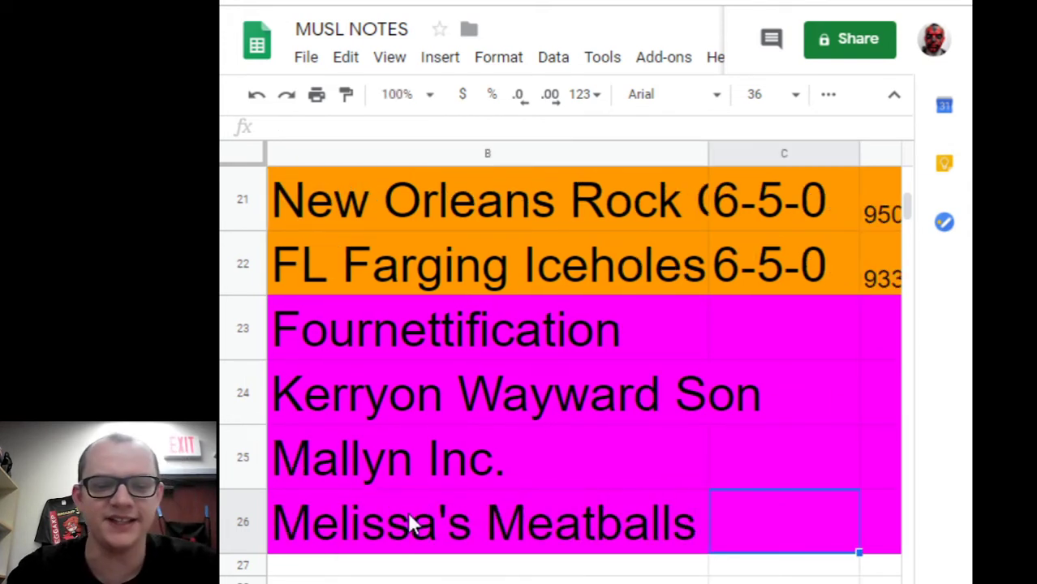
# Step: Enter the win-loss records for ranks 23 to 26: 4-7 for the first three teams and 6-5 for Melissa's Meatballs
pyautogui.click(800, 333)
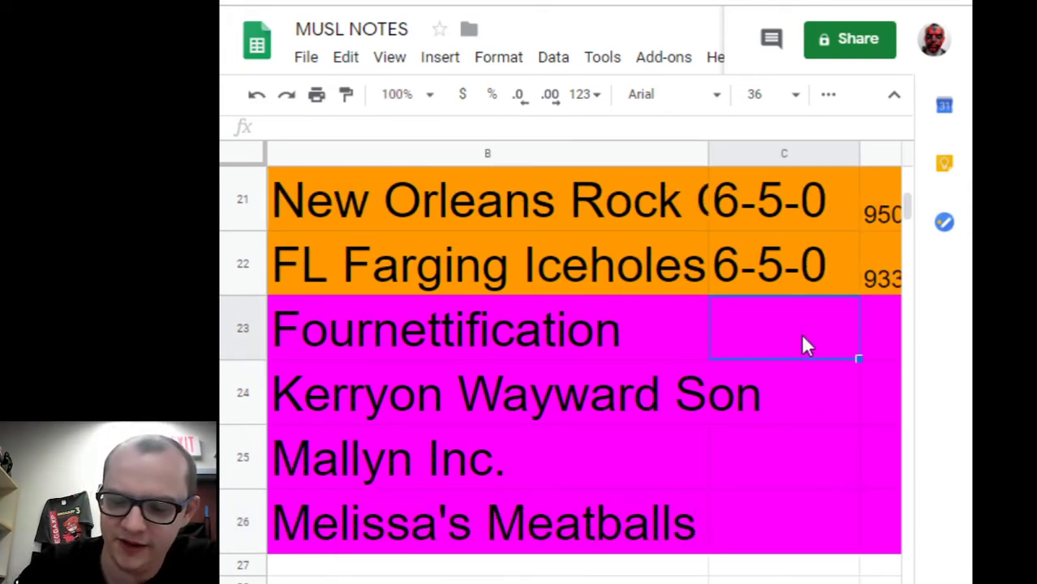
pyautogui.write('4-7')
pyautogui.press('Return')
pyautogui.write('4-7')
pyautogui.press('Return')
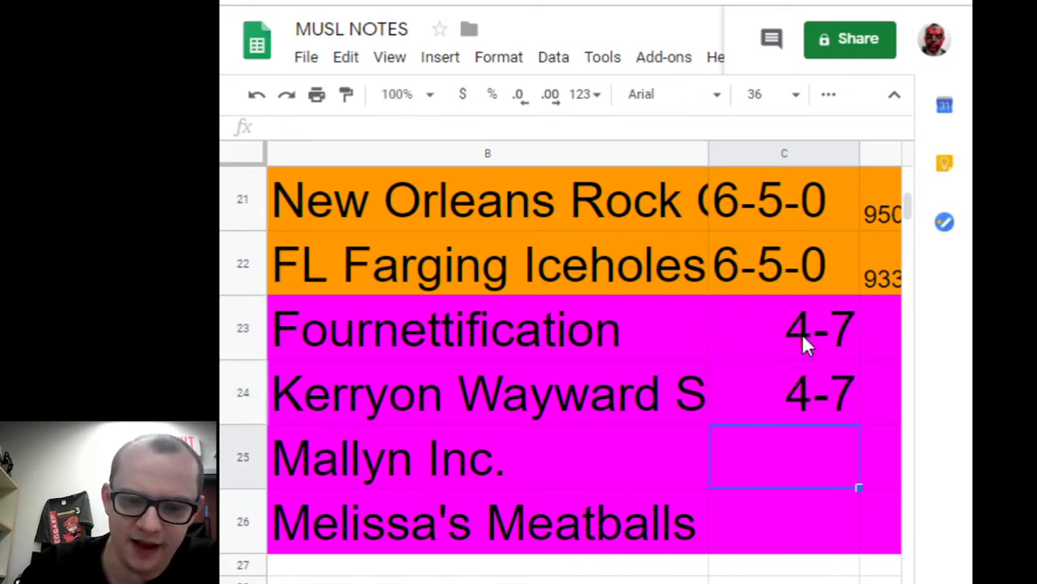
pyautogui.write('4-7')
pyautogui.press('Return')
pyautogui.write('6-5')
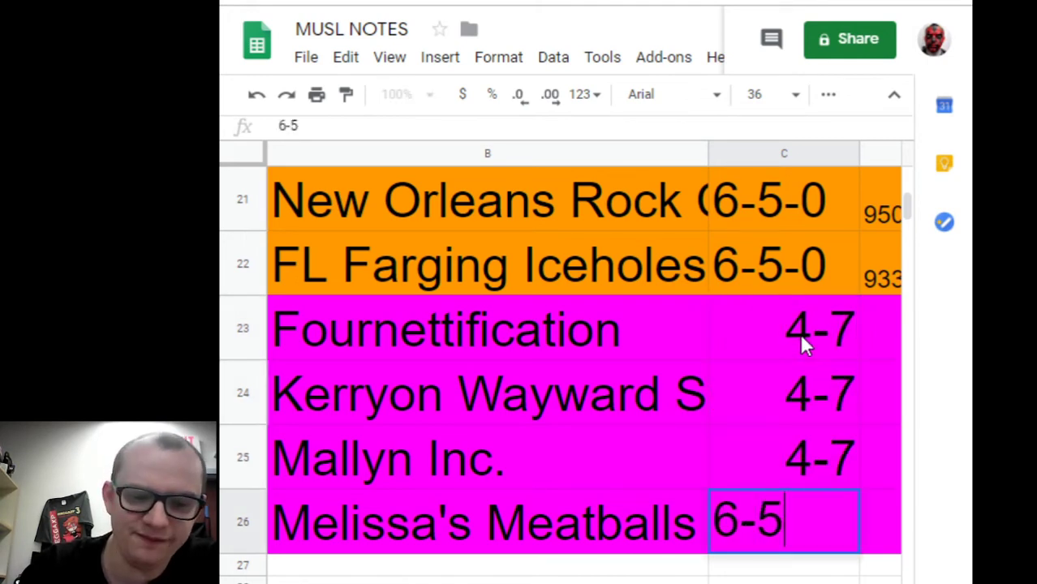
pyautogui.press('Return')
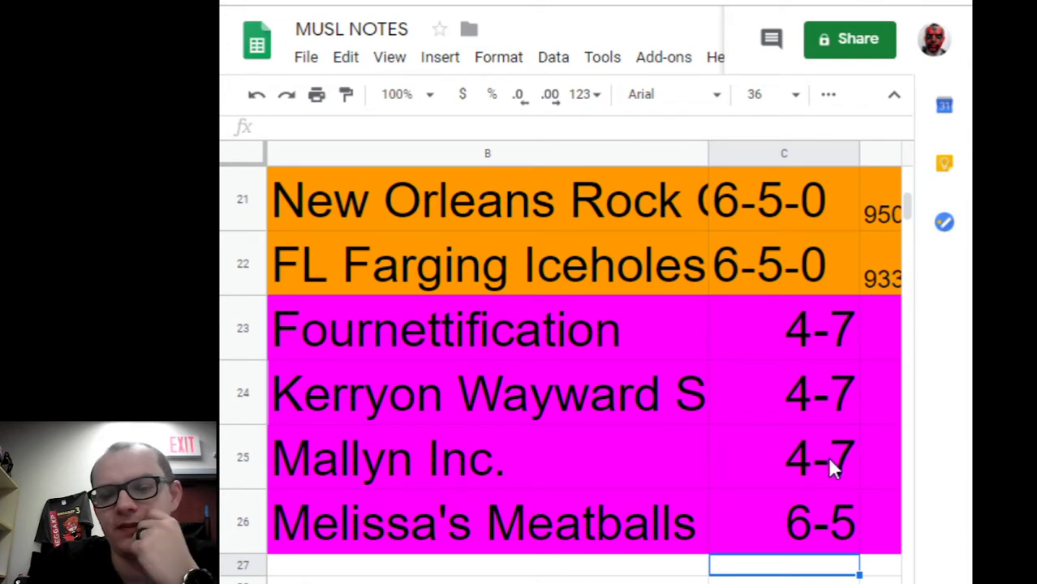
# Step: Switch to the MUSL league site, open Manually Seed Playoff Teams from the commissioner setup, and view the MUSL Playoffs bracket
pyautogui.hotkey('ctrl', 'Tab')
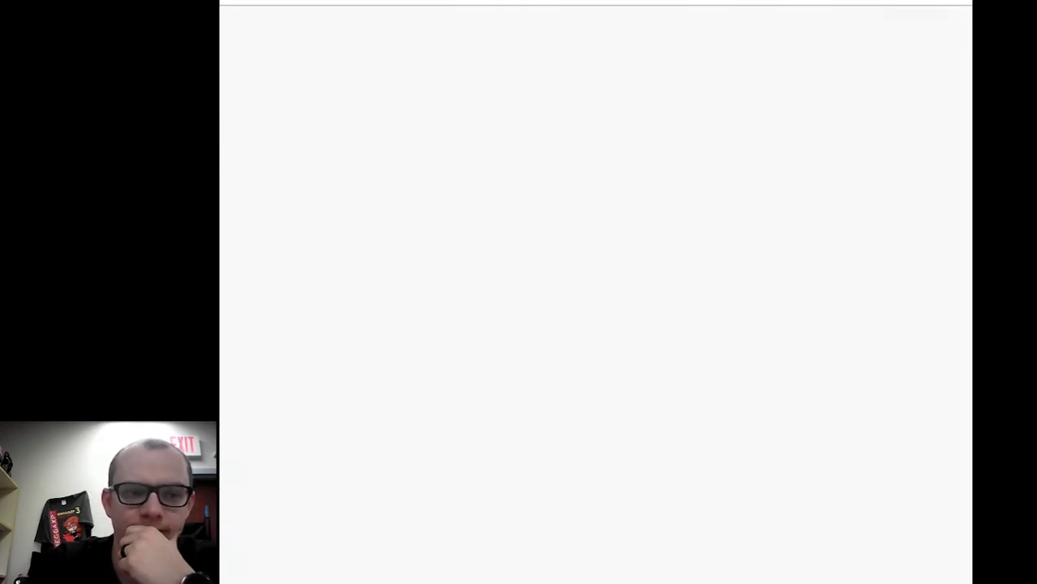
pyautogui.scroll(10, 644, 265)
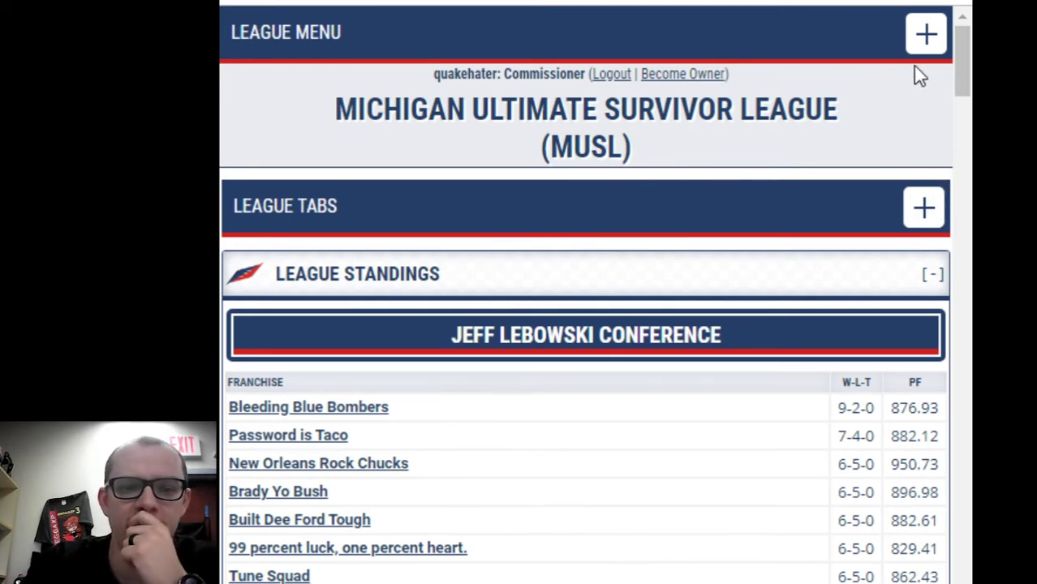
pyautogui.click(924, 39)
pyautogui.click(927, 357)
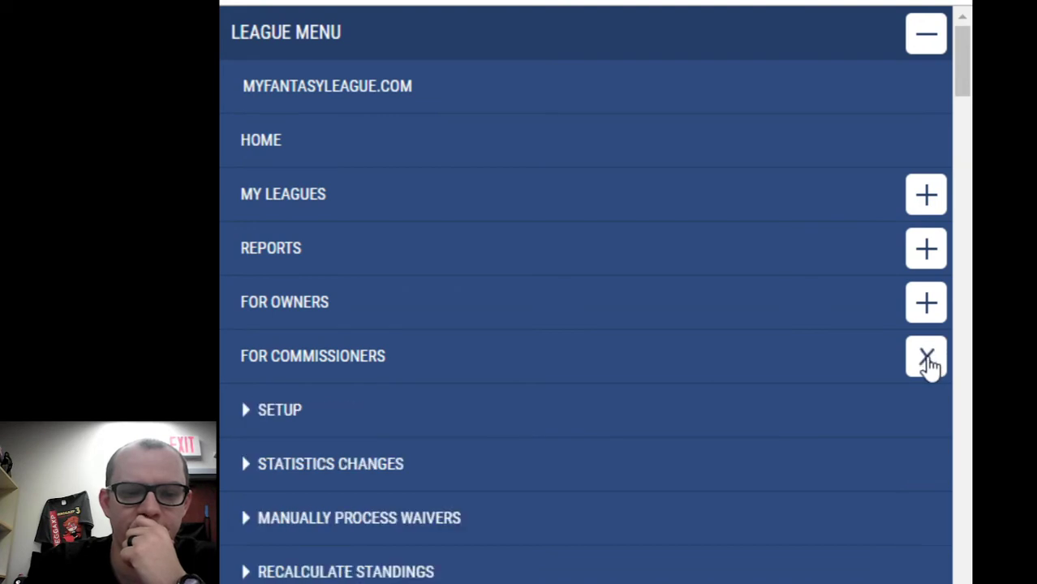
pyautogui.click(352, 422)
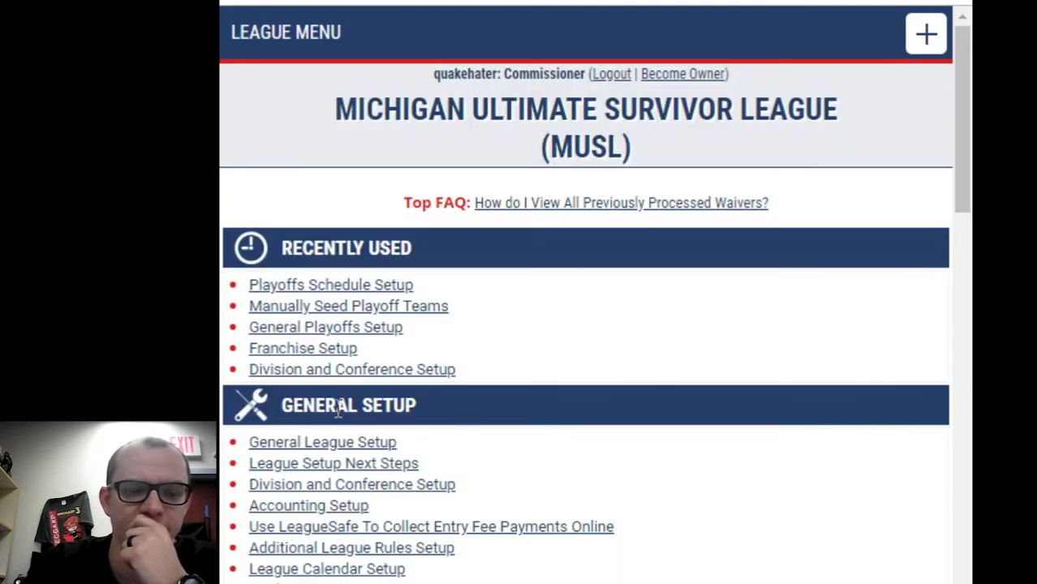
pyautogui.click(347, 309)
pyautogui.scroll(-5, 637, 296)
pyautogui.scroll(-13, 656, 305)
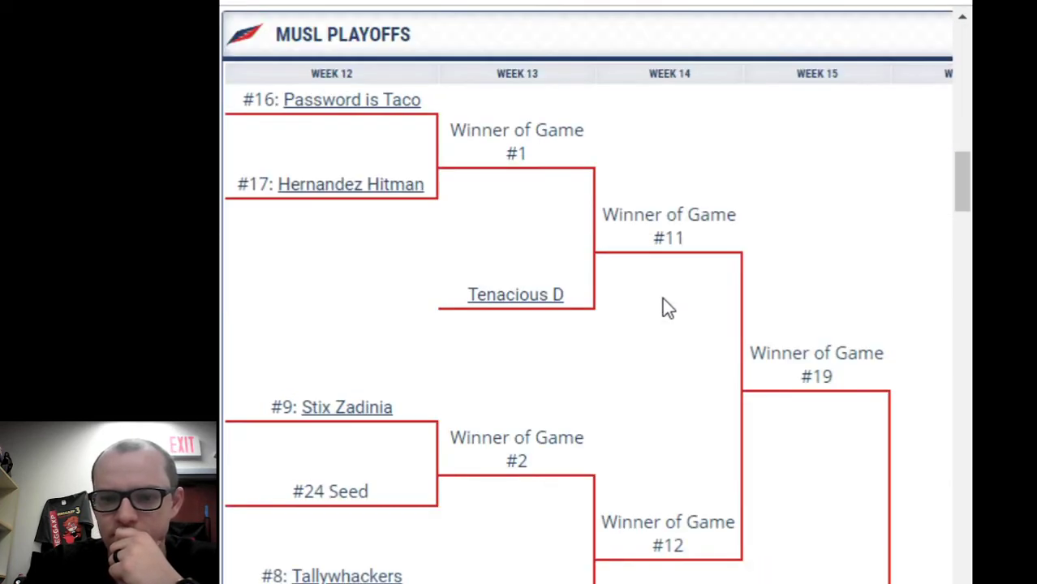
# Step: Switch to the MUSL NOTES spreadsheet and look up Mallyn Inc, Kerryon Wayward Son and Fournettefication in the league standings
pyautogui.scroll(8, 665, 306)
pyautogui.scroll(-3, 595, 333)
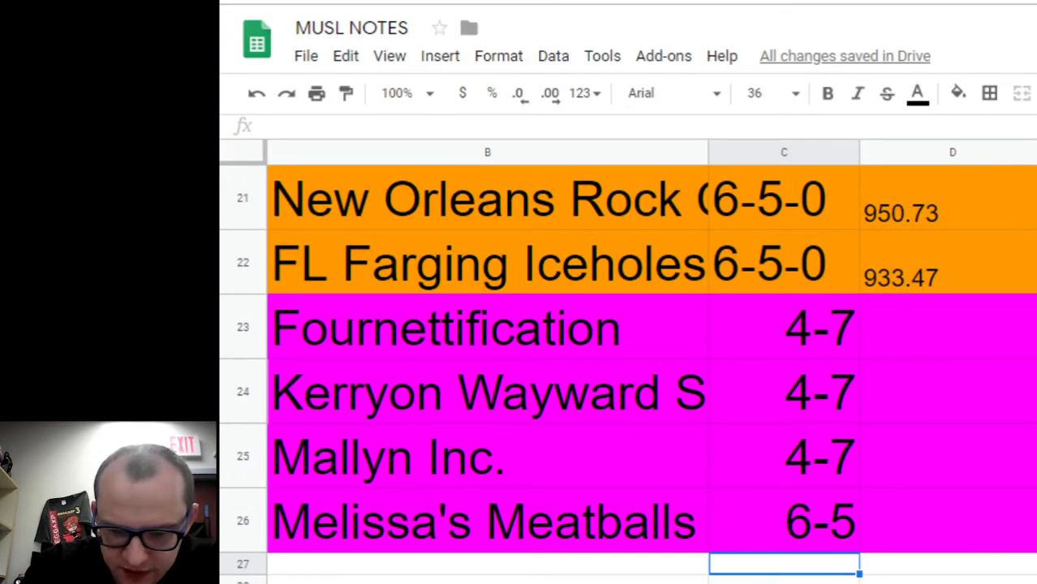
pyautogui.hotkey('ctrl', 'pagedown')
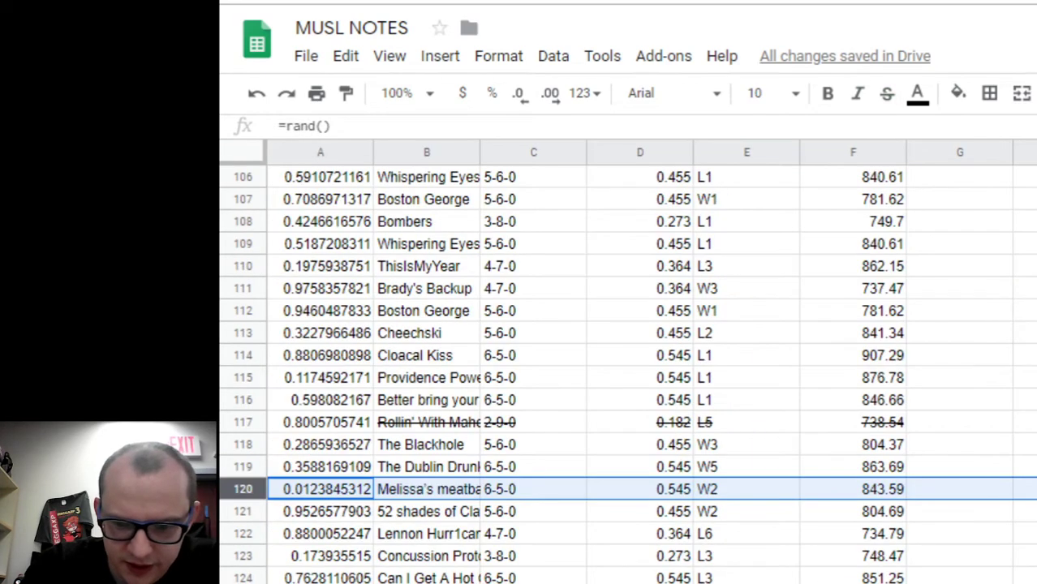
pyautogui.hotkey('ctrl', 'pageup')
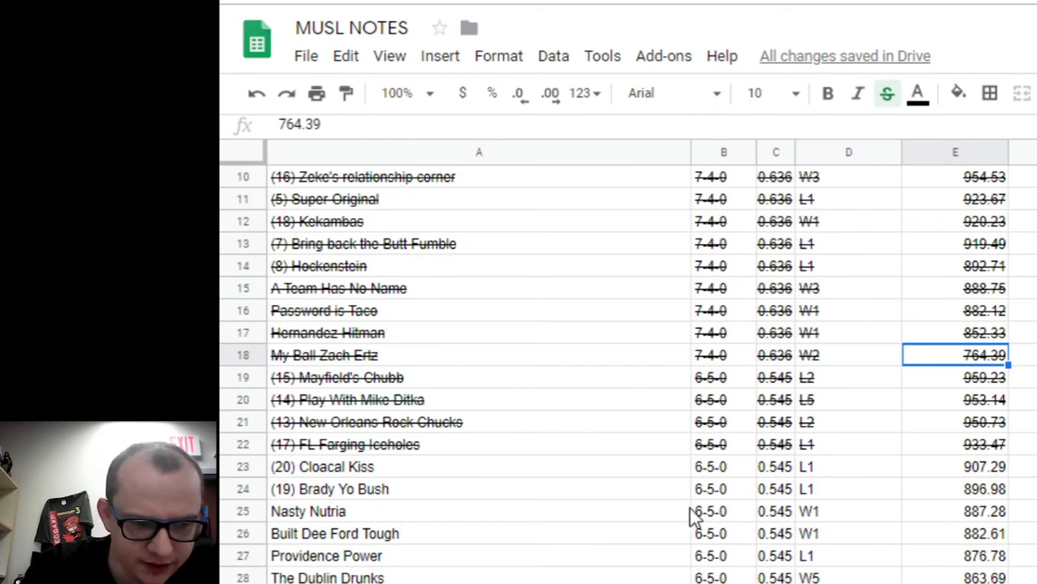
pyautogui.scroll(-2, 703, 516)
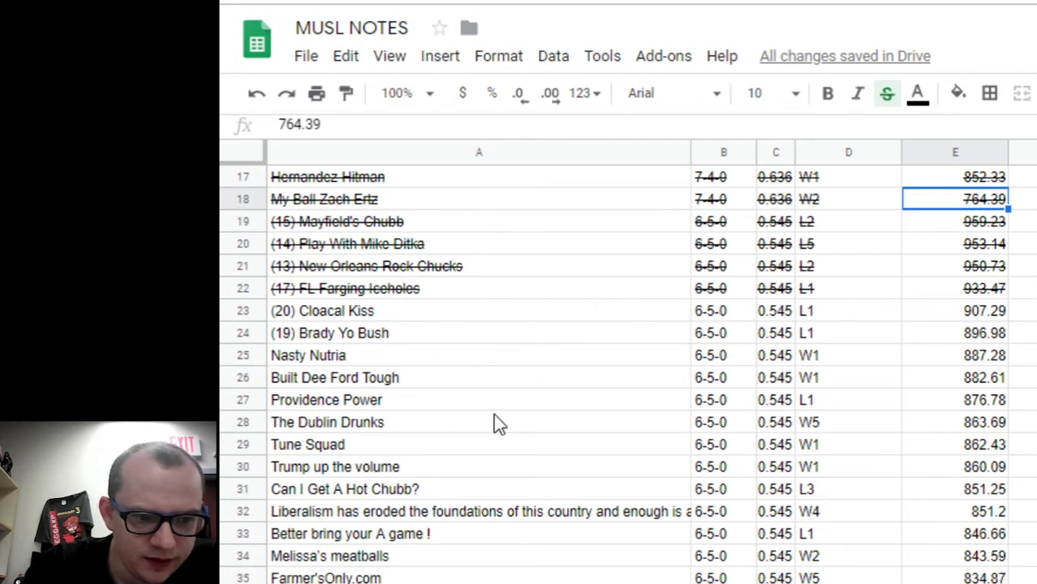
pyautogui.scroll(-2, 536, 422)
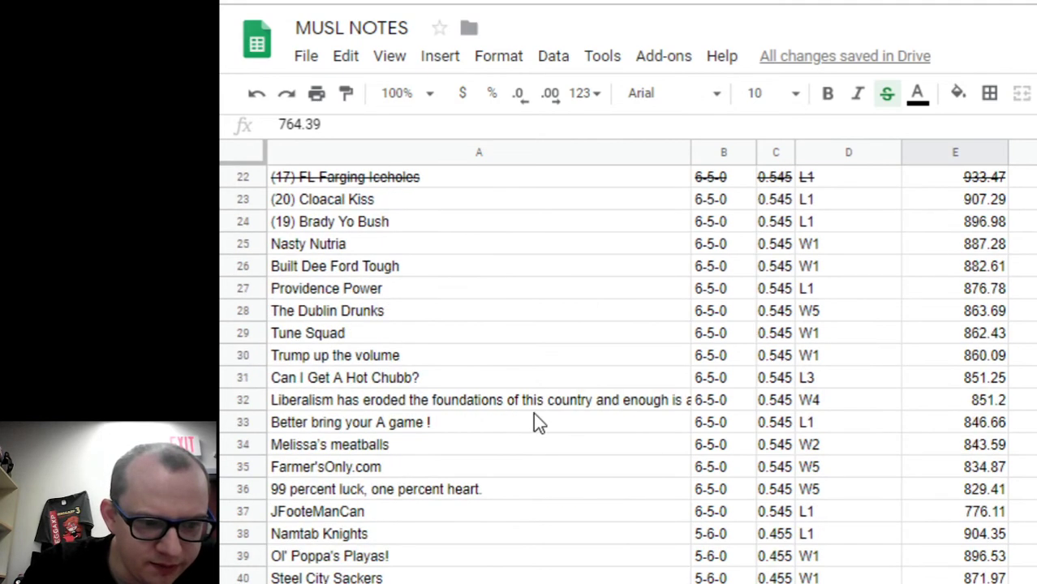
pyautogui.scroll(-6, 699, 486)
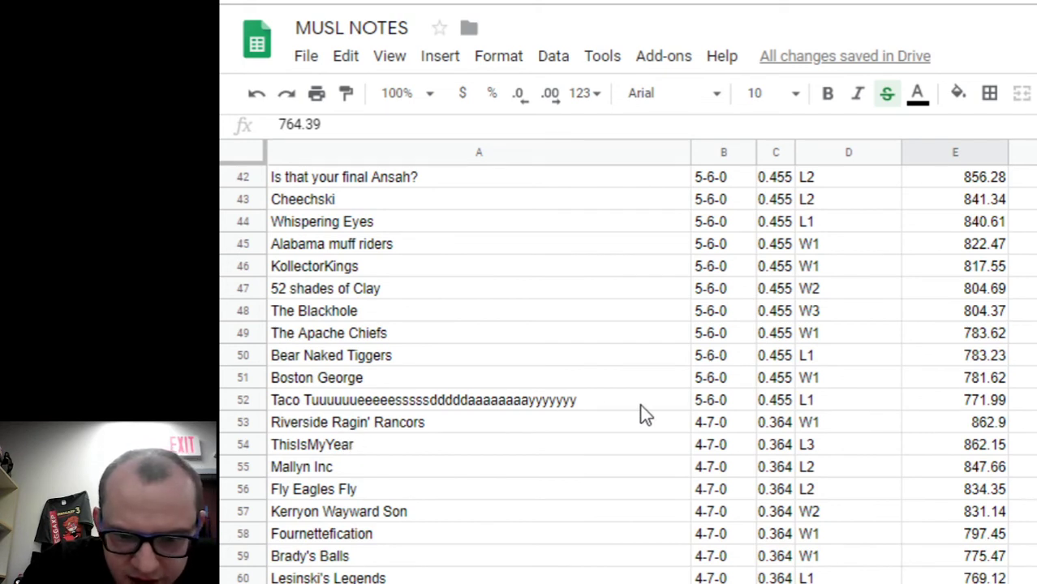
pyautogui.click(321, 475)
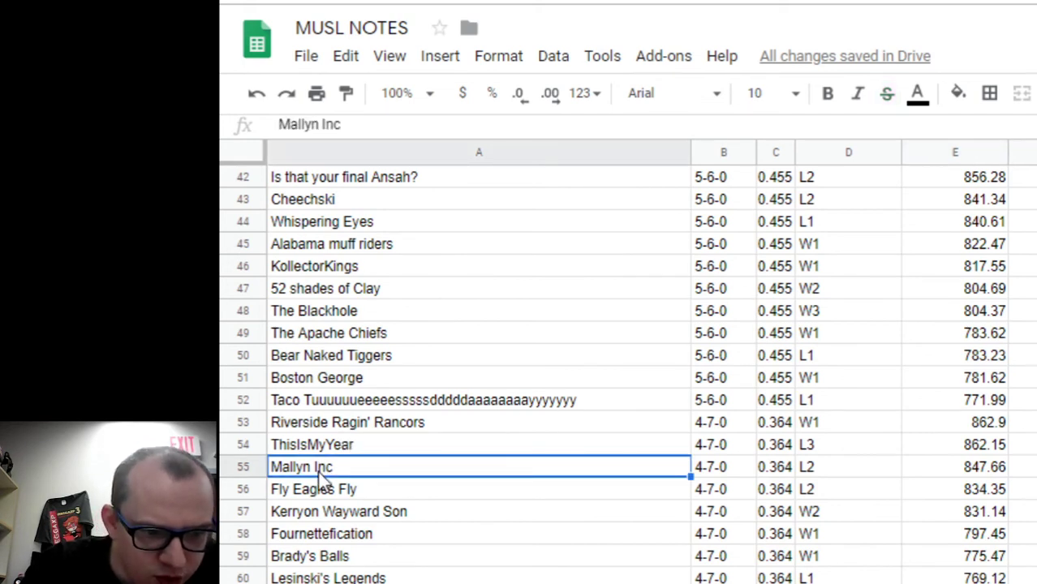
pyautogui.click(339, 510)
pyautogui.click(331, 540)
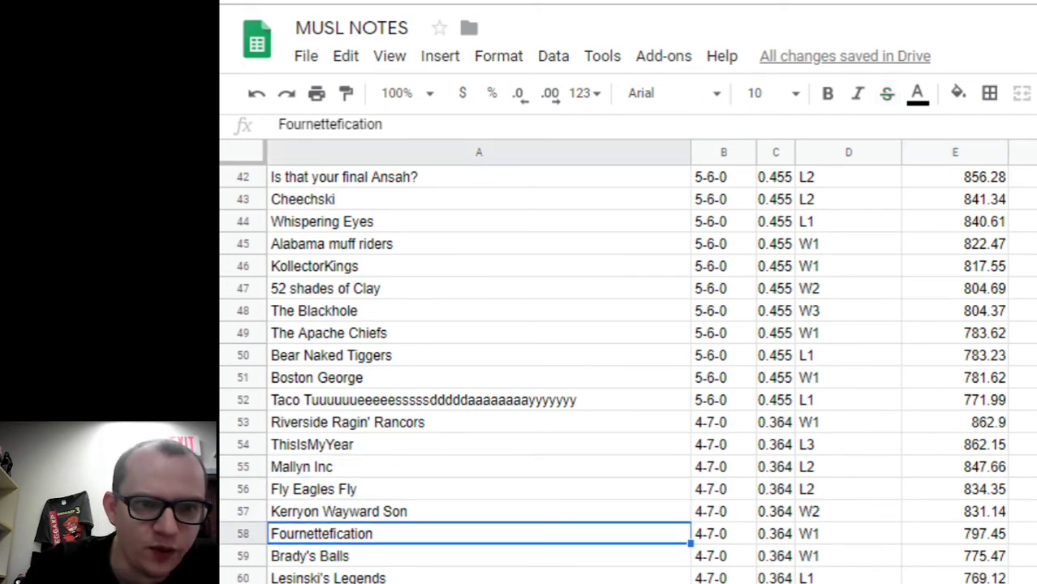
# Step: Return to the league site's playoff seeding form and assign Mallyn Inc as the #24 seed
pyautogui.hotkey('ctrl', 'Tab')
pyautogui.hotkey('ctrl', 'Tab')
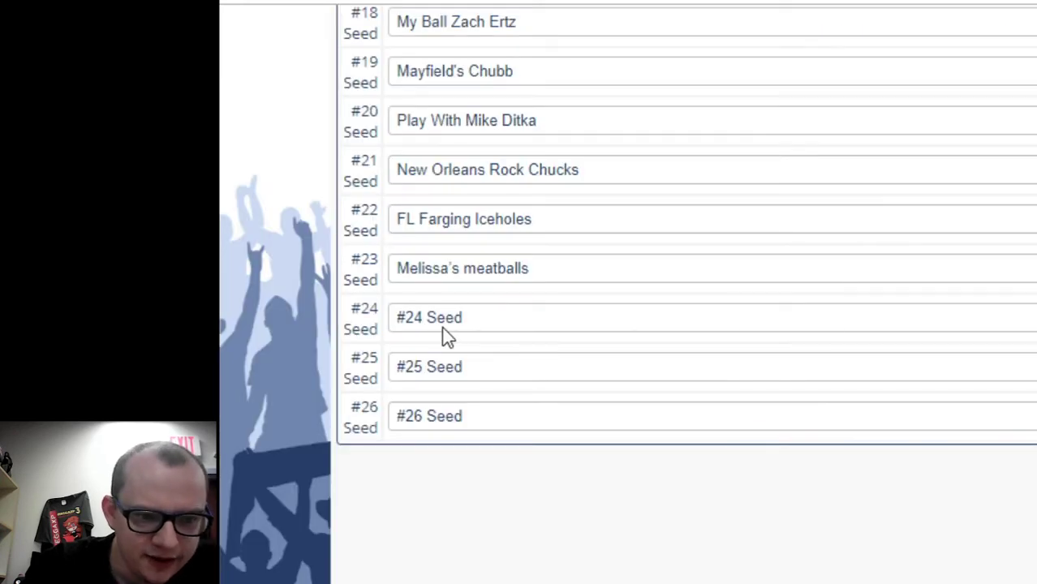
pyautogui.click(472, 318)
pyautogui.write('Mallyn Inc')
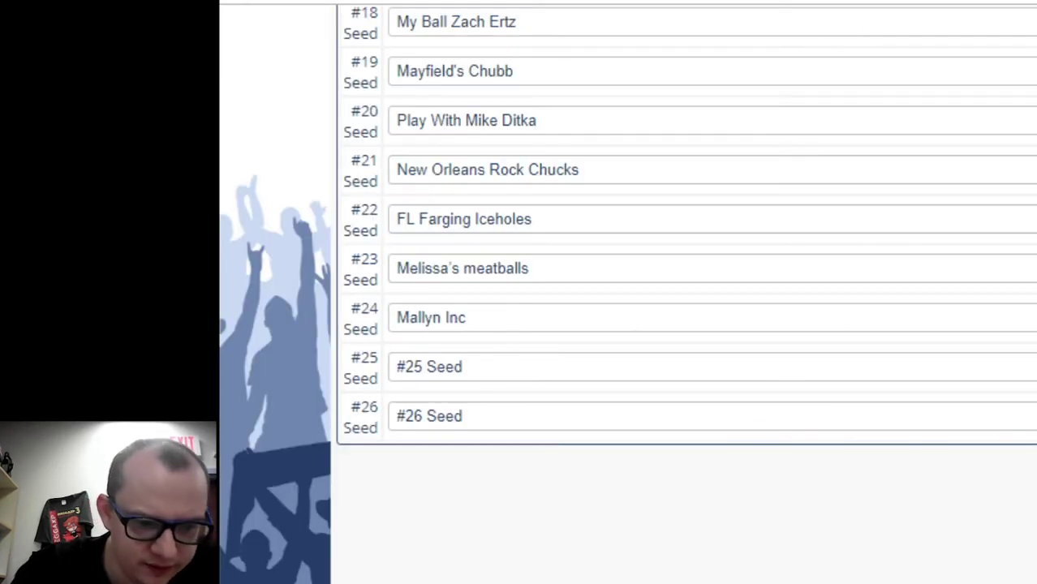
# Step: Assign Kerryon Wayward Son as the #25 seed
pyautogui.click(438, 367)
pyautogui.write("Kerry's Wayward Son")
pyautogui.hotkey('ctrl', 'a')
pyautogui.write('The Blackhole')
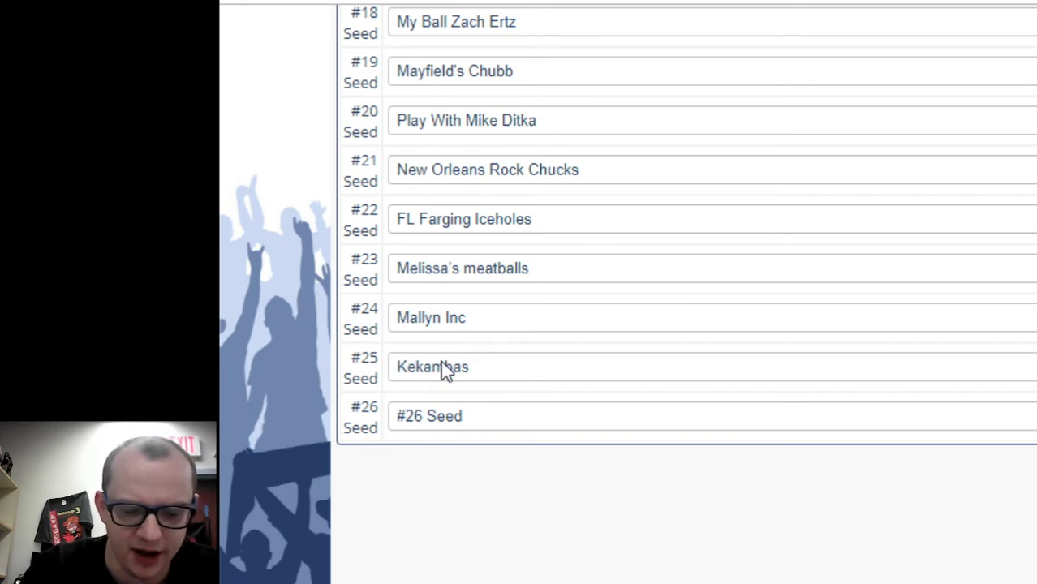
pyautogui.hotkey('ctrl', 'a')
pyautogui.write('Kerryon Wayward Son')
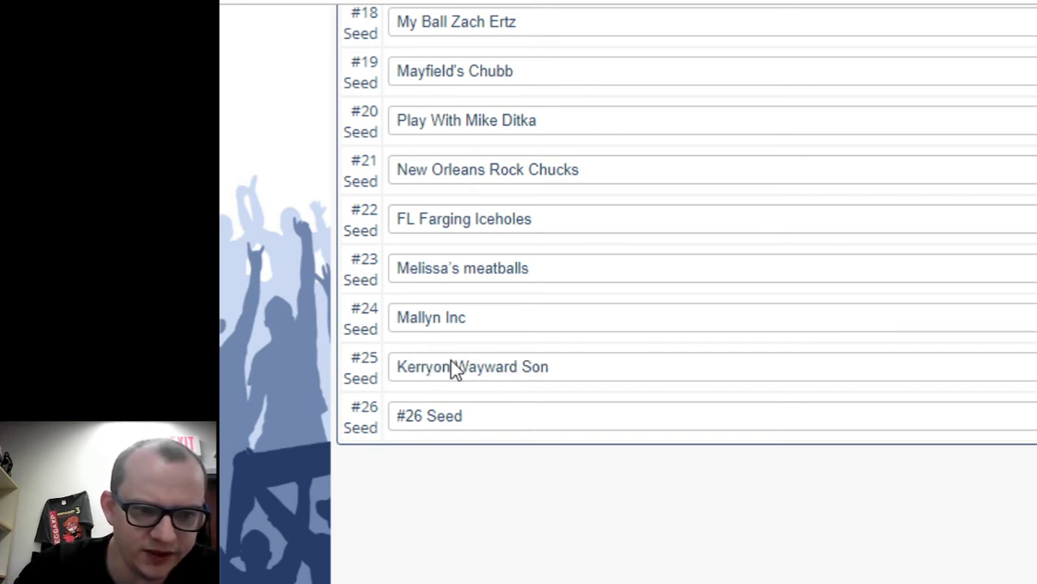
# Step: Assign Fournettefication as the #26 seed and save the playoff seeds
pyautogui.click(460, 427)
pyautogui.write('Fly Eagles Fly')
pyautogui.hotkey('ctrl', 'a')
pyautogui.write('Fournettefication')
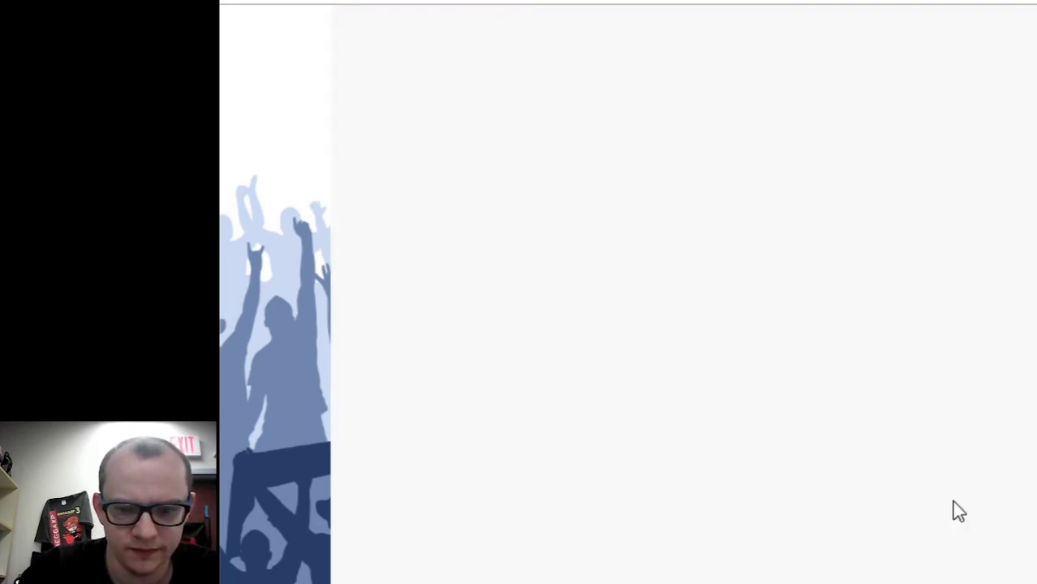
pyautogui.scroll(7, 941, 508)
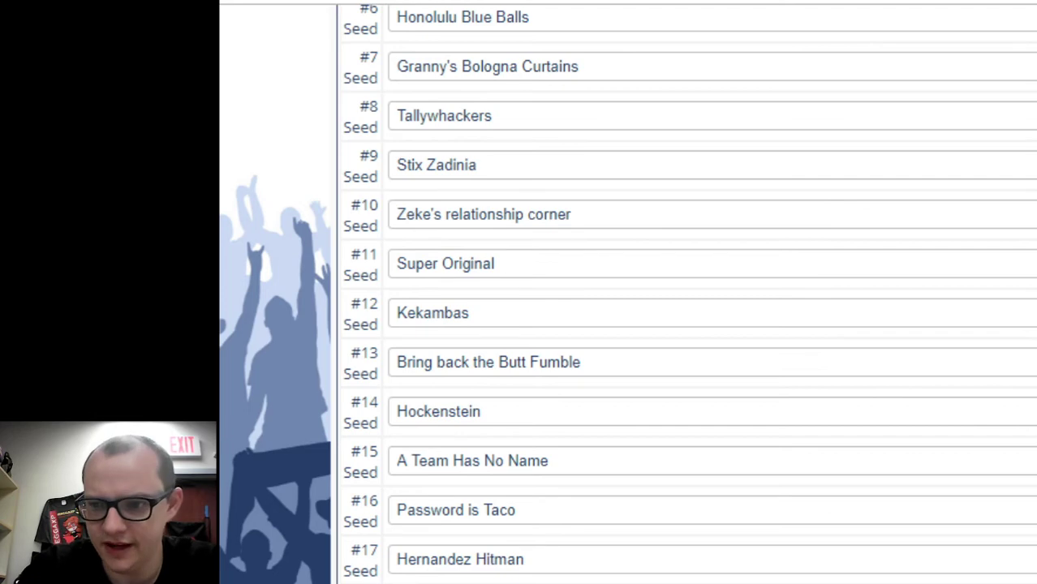
pyautogui.scroll(-15, 686, 293)
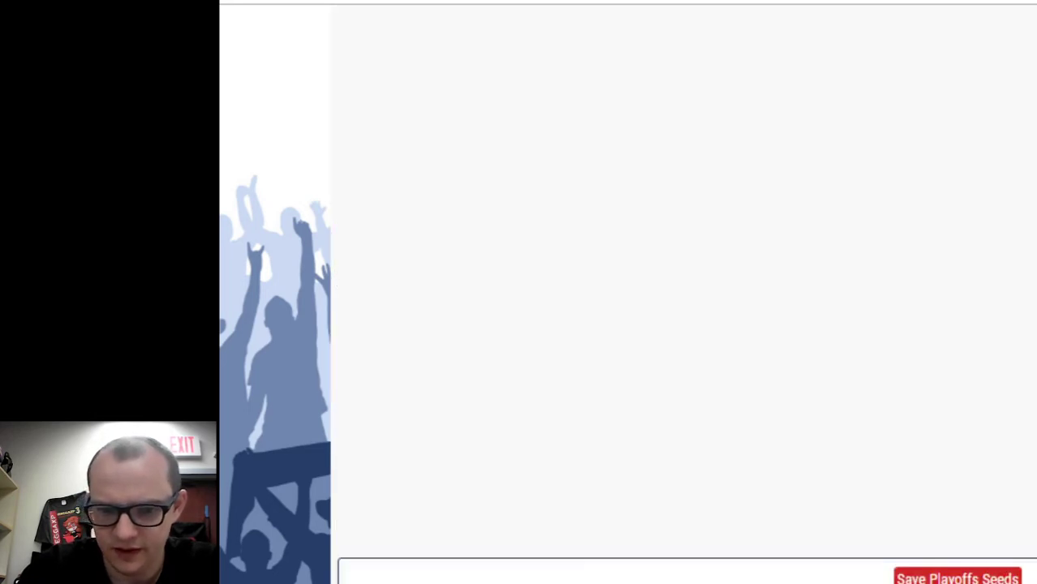
pyautogui.click(937, 574)
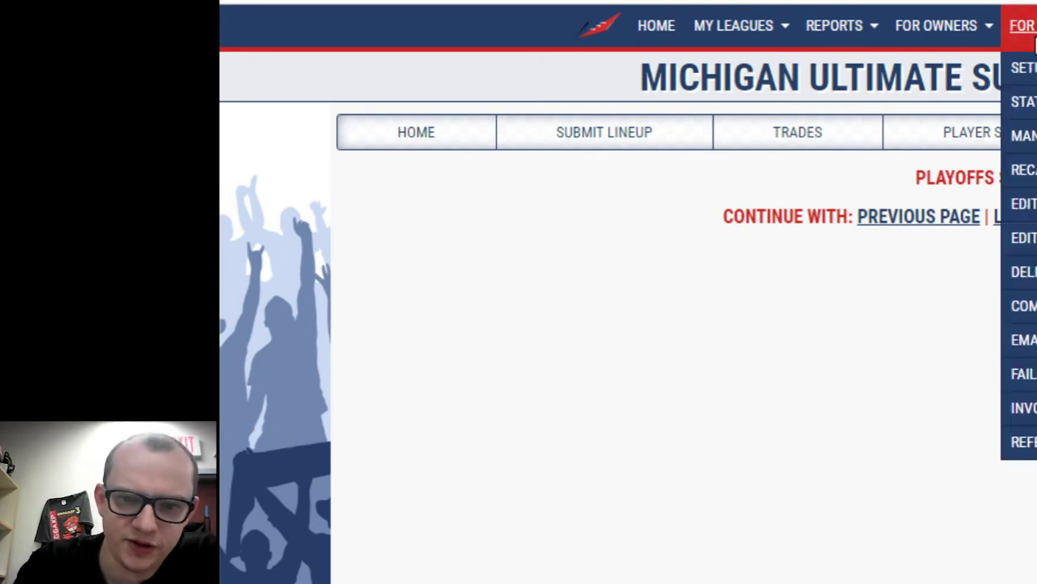
# Step: Open the Playoff Bracket report from the league reports
pyautogui.moveTo(1024, 25)
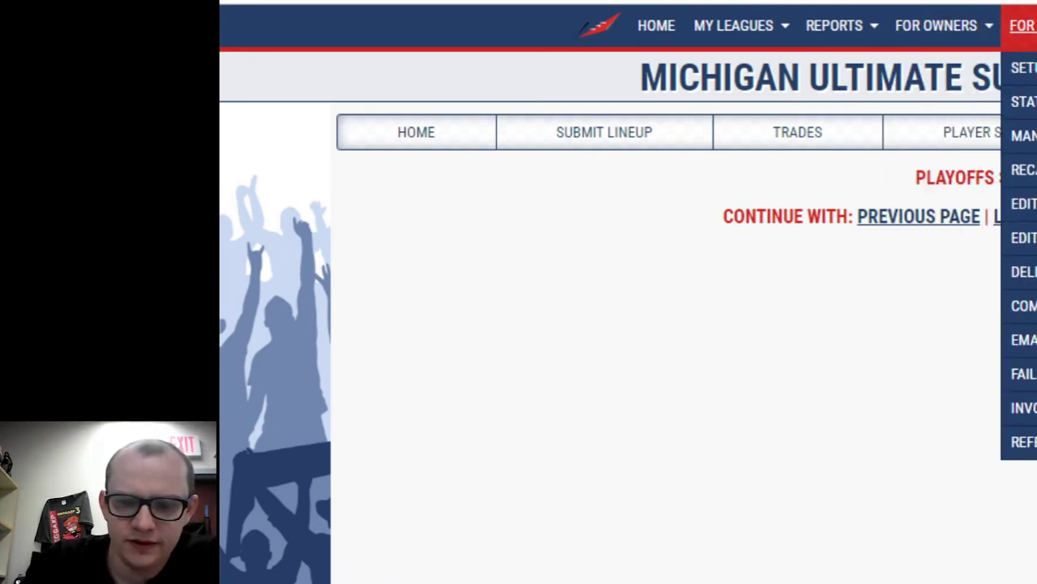
pyautogui.moveTo(820, 24)
pyautogui.moveTo(849, 138)
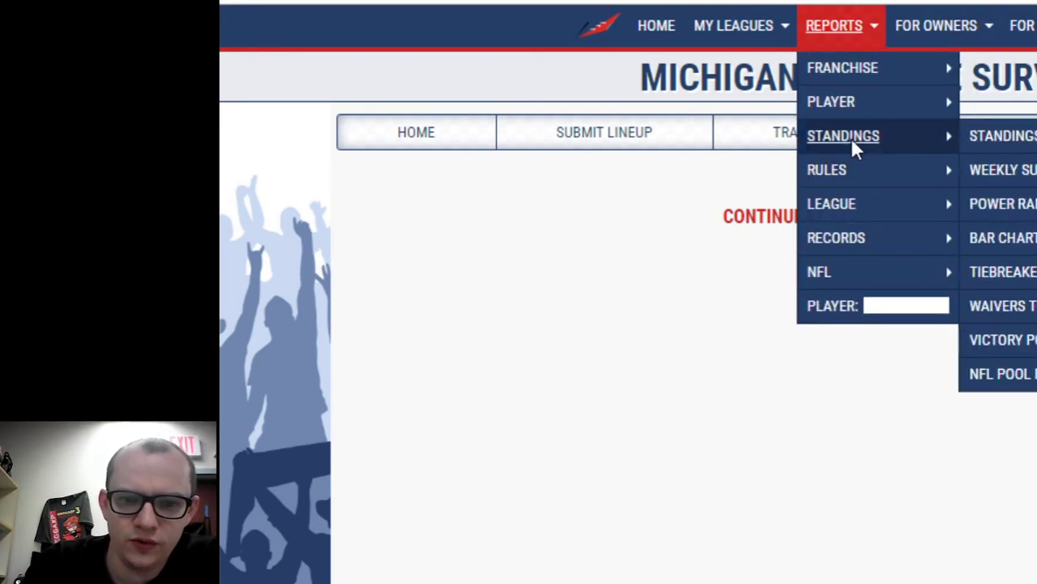
pyautogui.moveTo(925, 238)
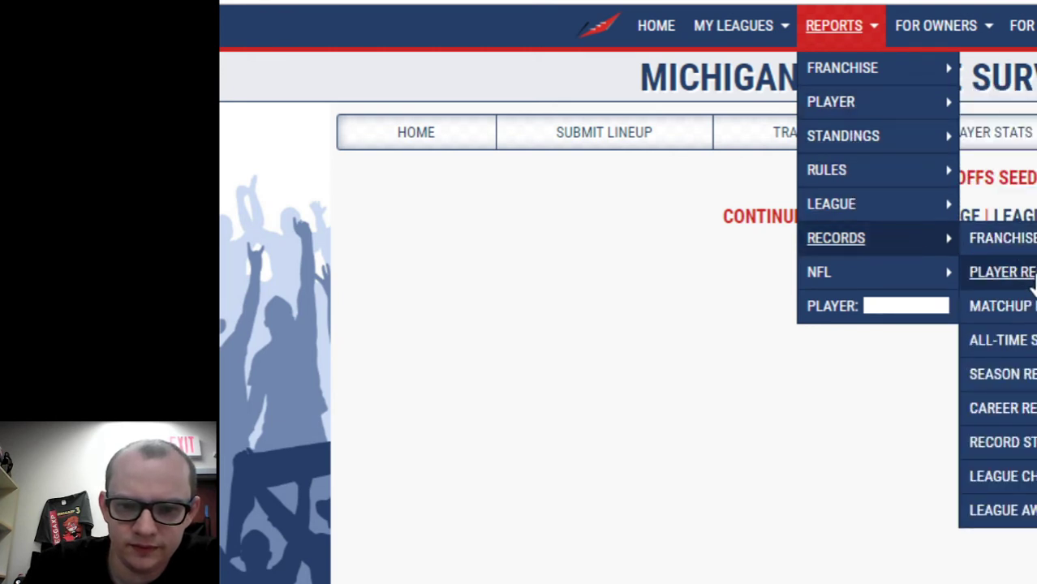
pyautogui.moveTo(917, 207)
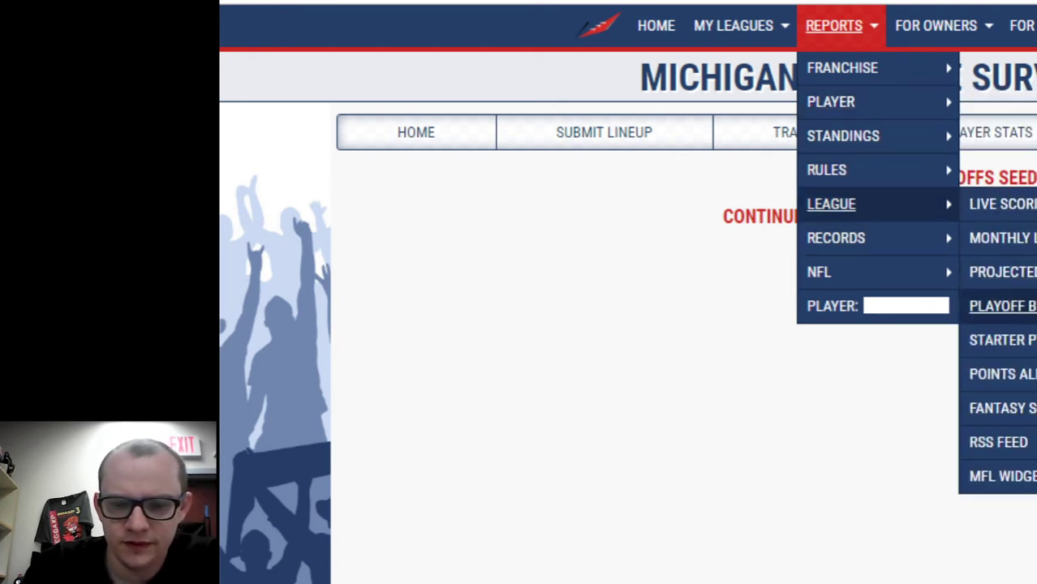
pyautogui.click(1003, 305)
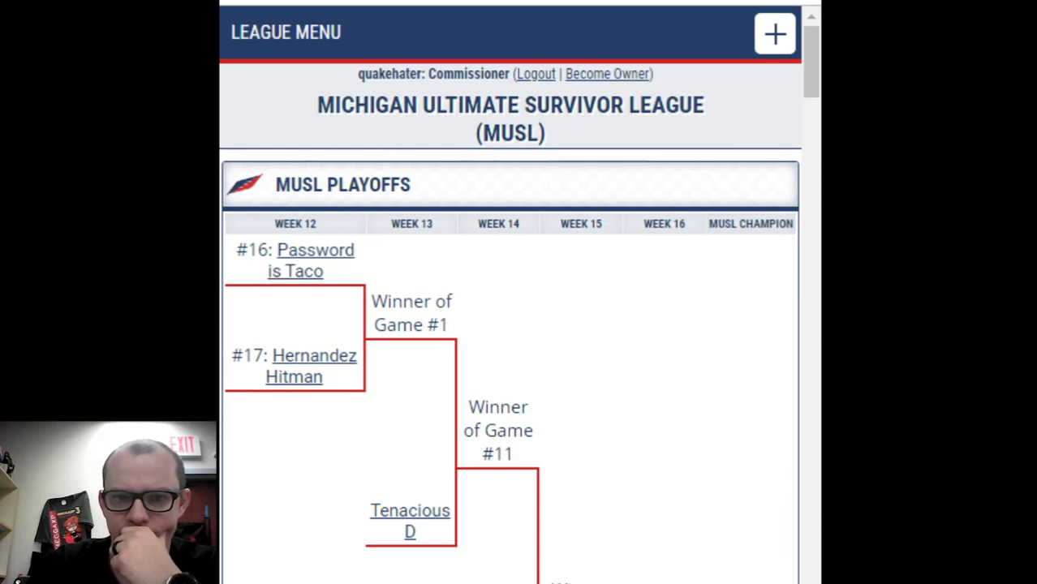
# Step: Widen the bracket window and examine the Week 12 matchups in the MUSL Playoffs bracket
pyautogui.scroll(-7, 814, 205)
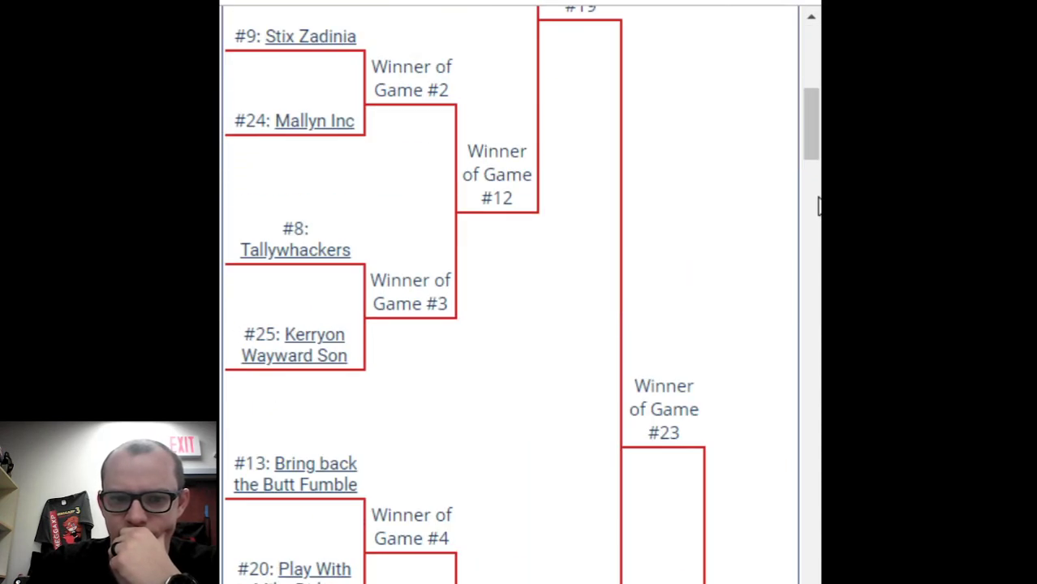
pyautogui.moveTo(815, 207); pyautogui.dragTo(1026, 208)
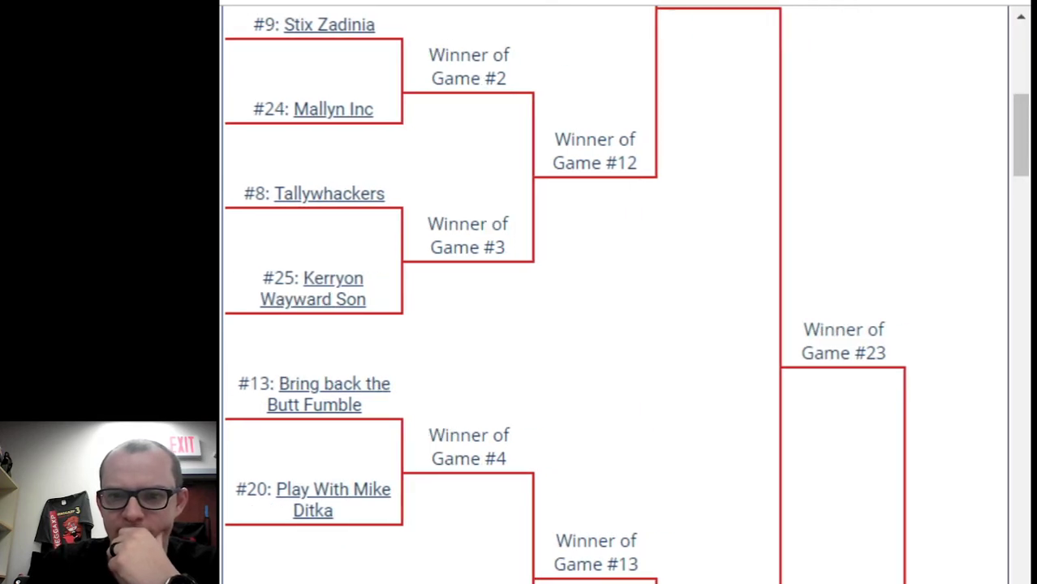
pyautogui.scroll(8, 624, 295)
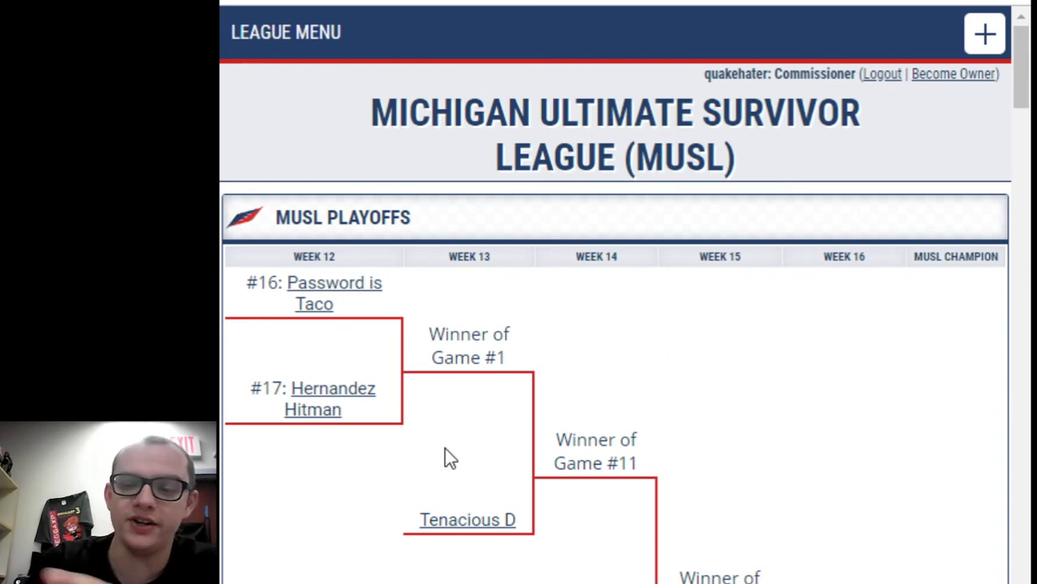
pyautogui.scroll(-2, 459, 445)
pyautogui.scroll(-3, 478, 470)
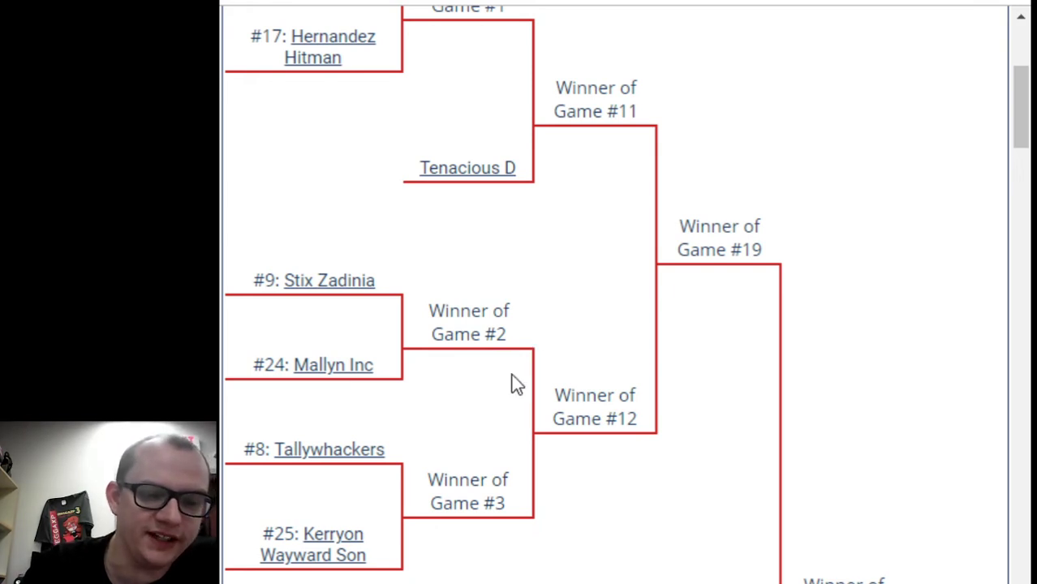
pyautogui.scroll(-3, 483, 329)
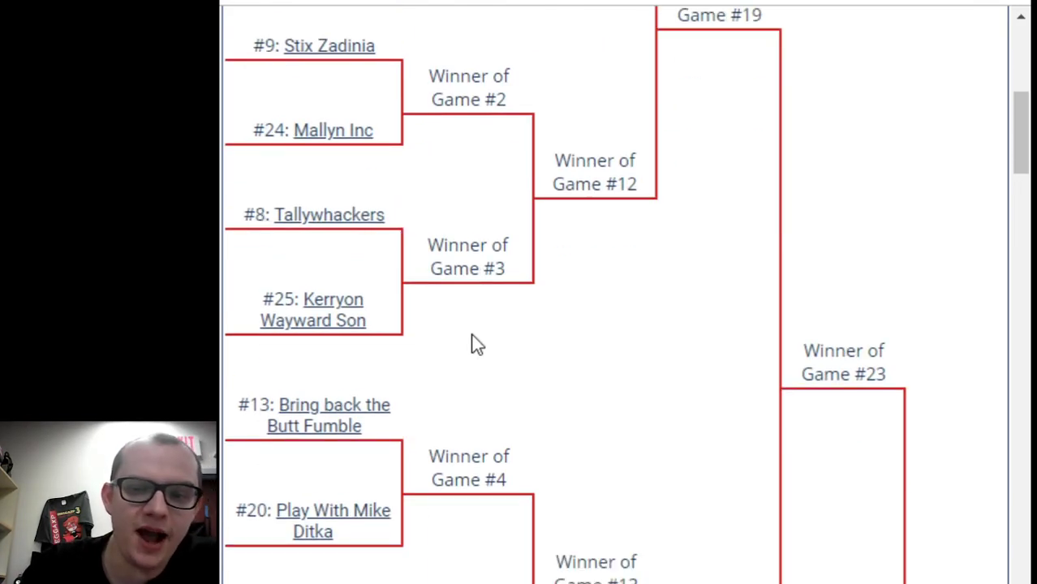